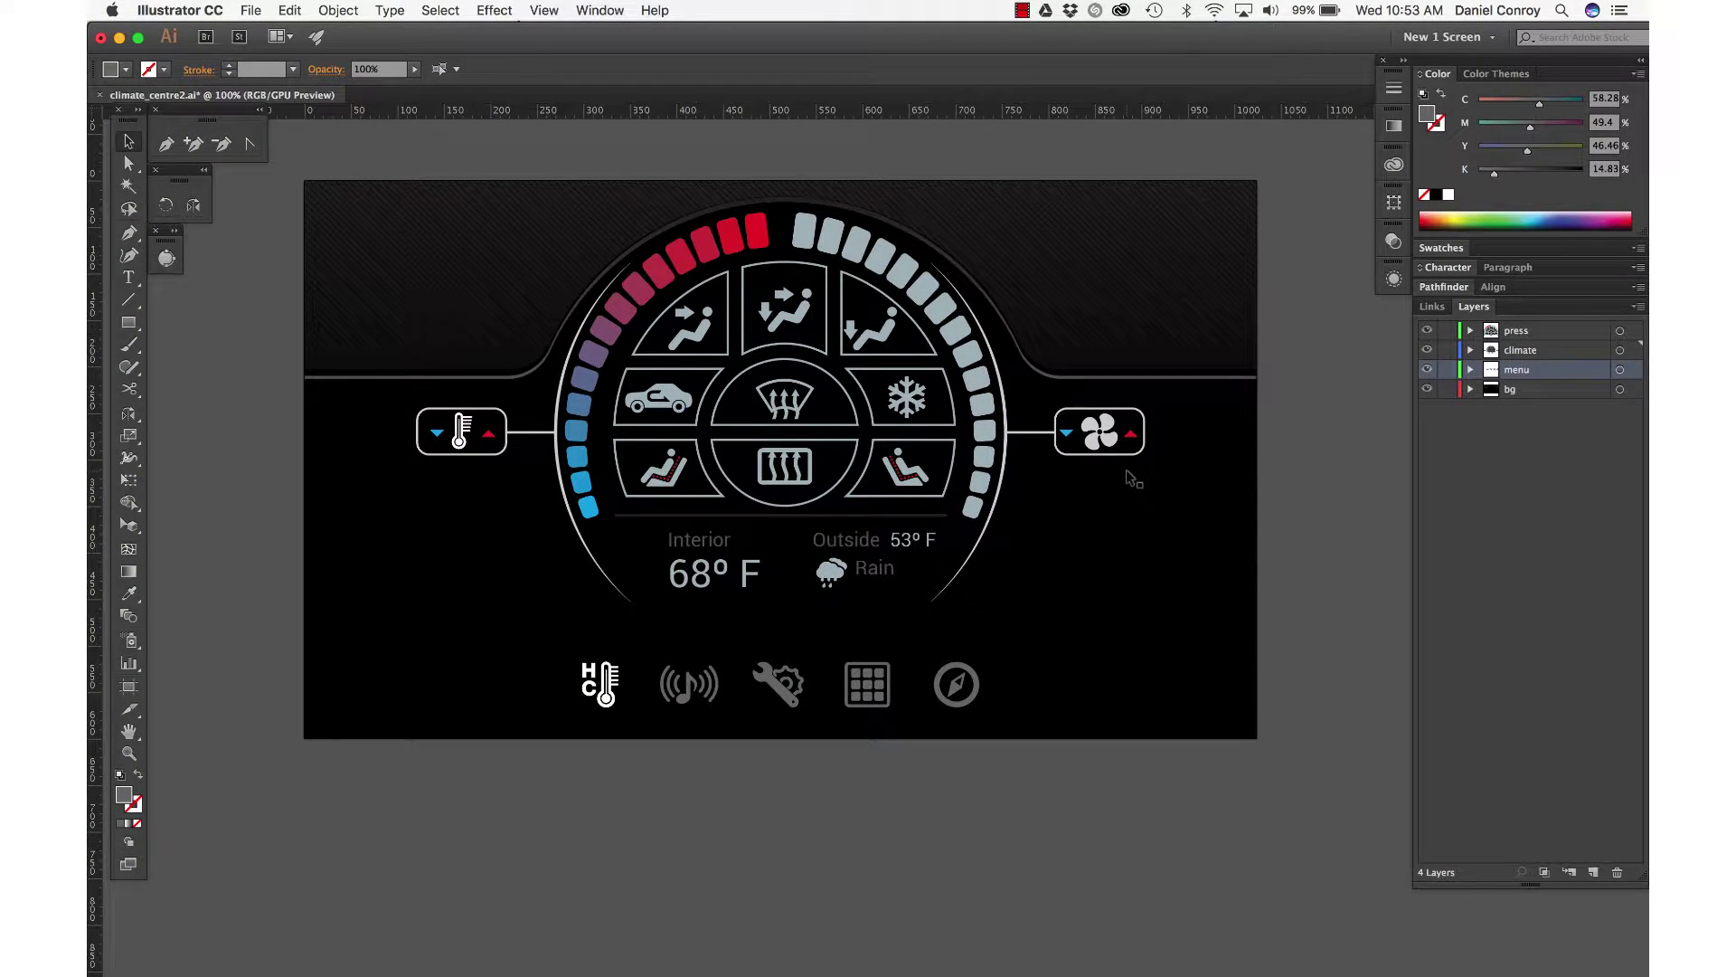
Step: Hide and re-show the press and climate layers, then expand the top_bar_layer group
click(1426, 333)
click(1428, 332)
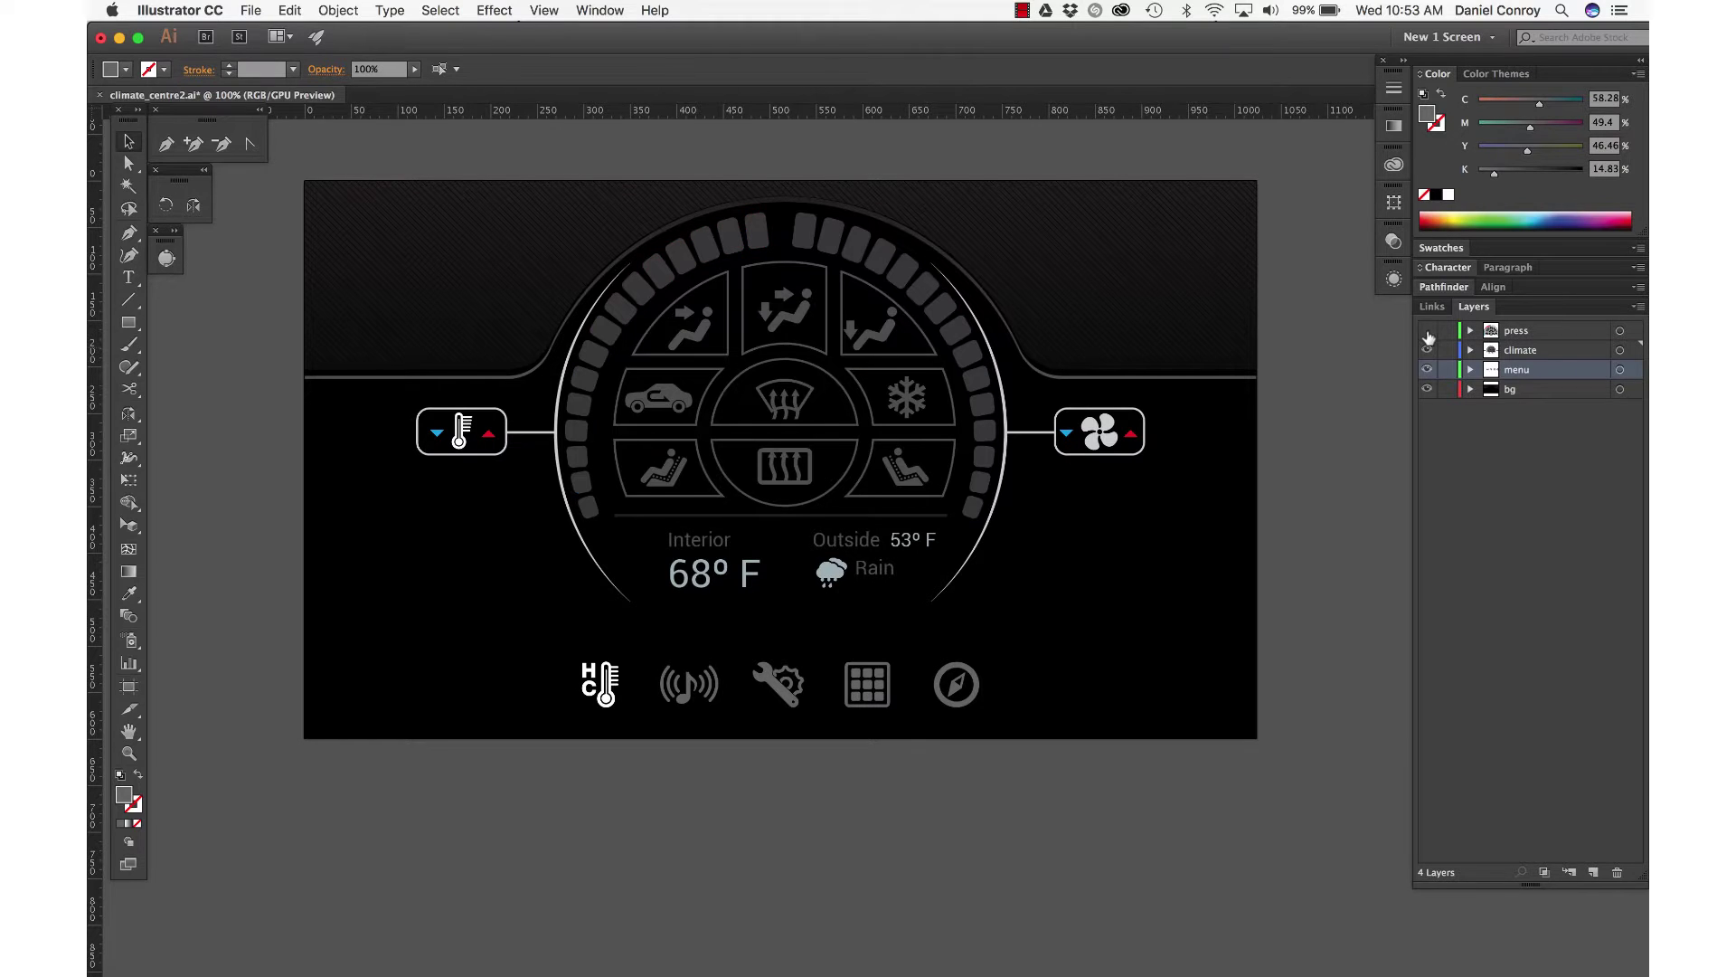
click(1427, 351)
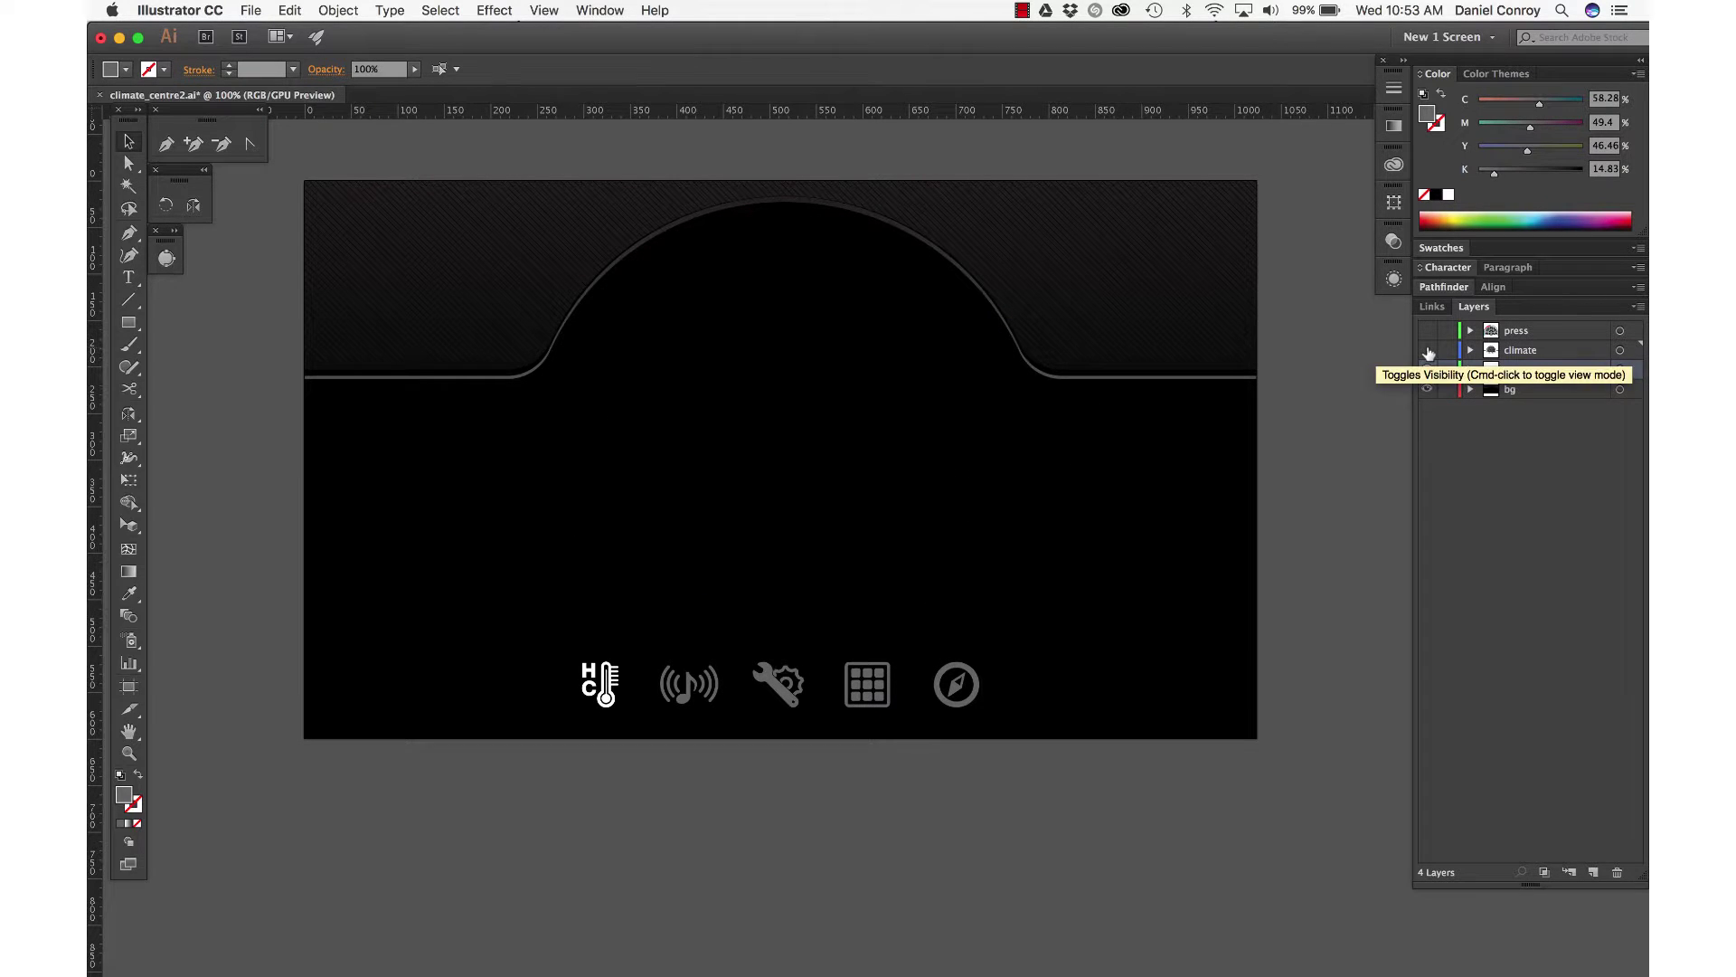
click(1427, 351)
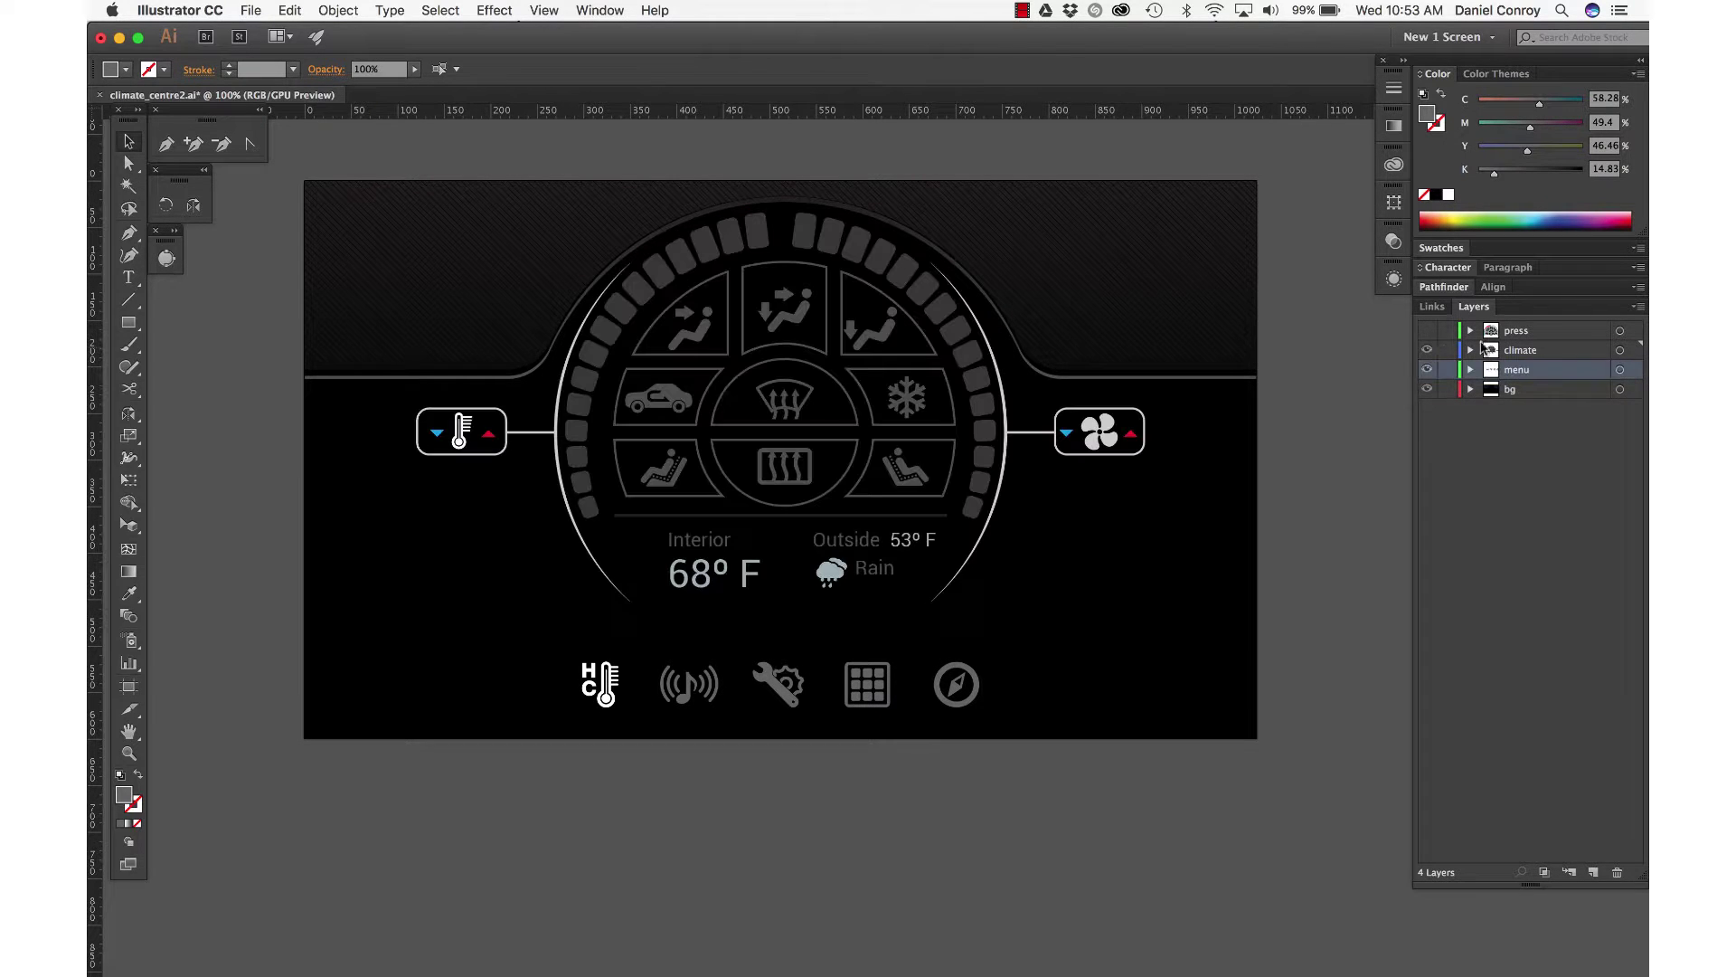
click(1428, 351)
click(1425, 333)
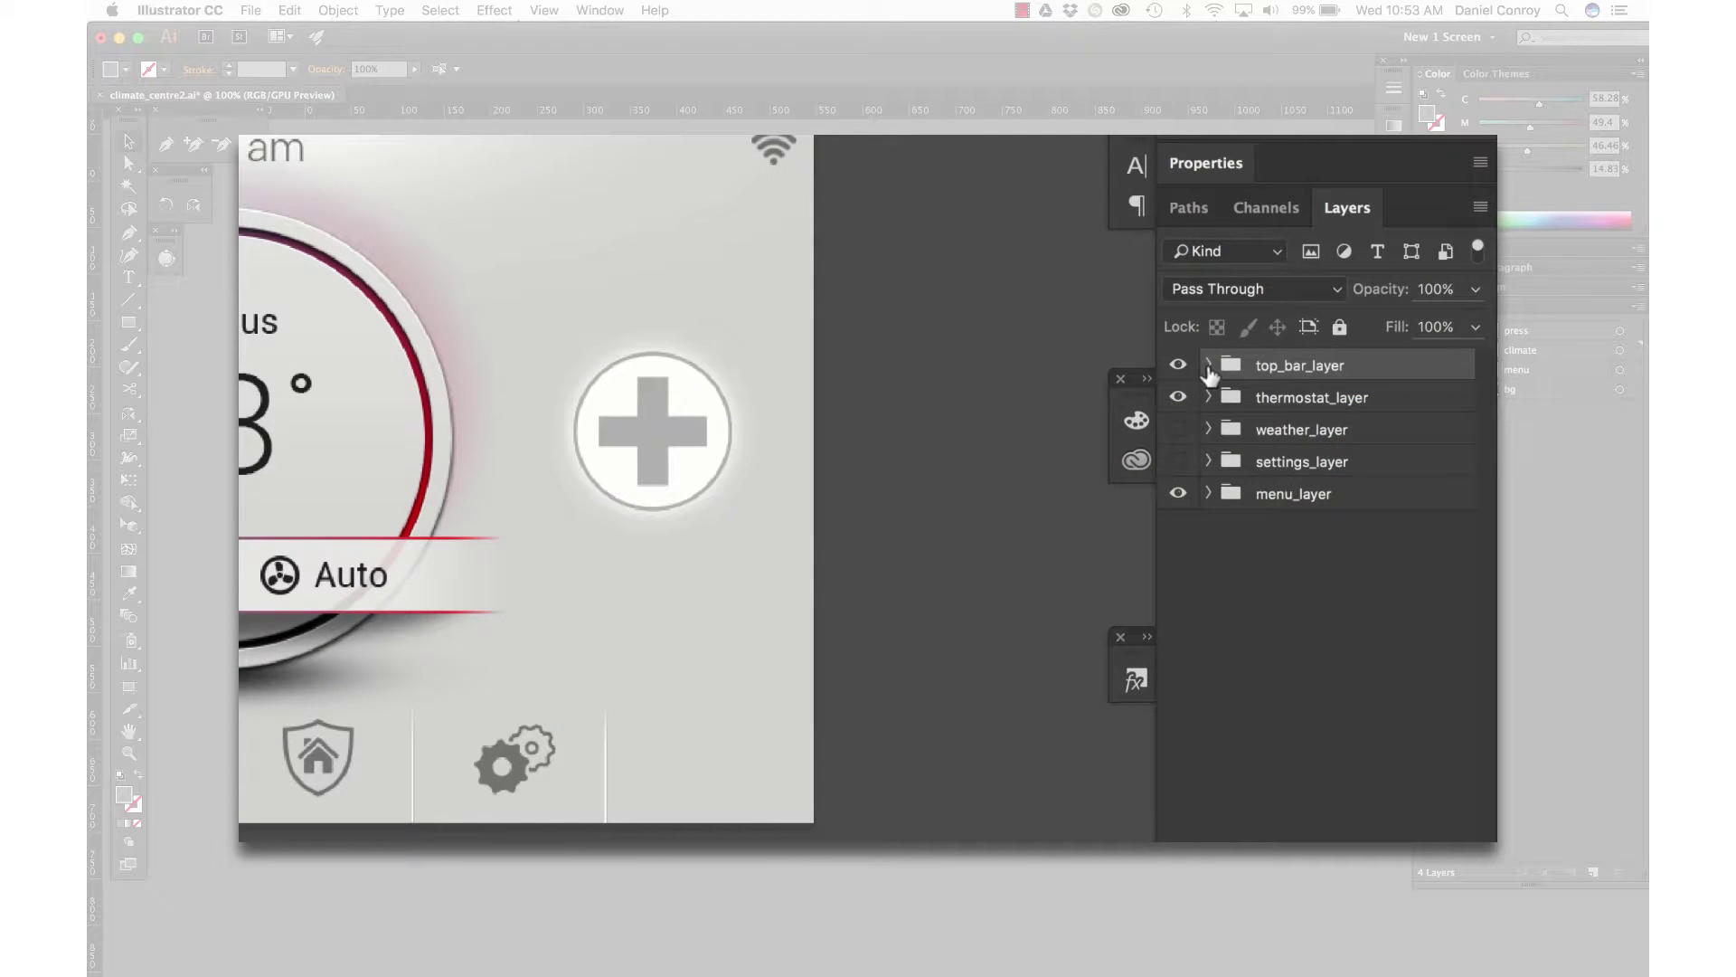
click(1208, 364)
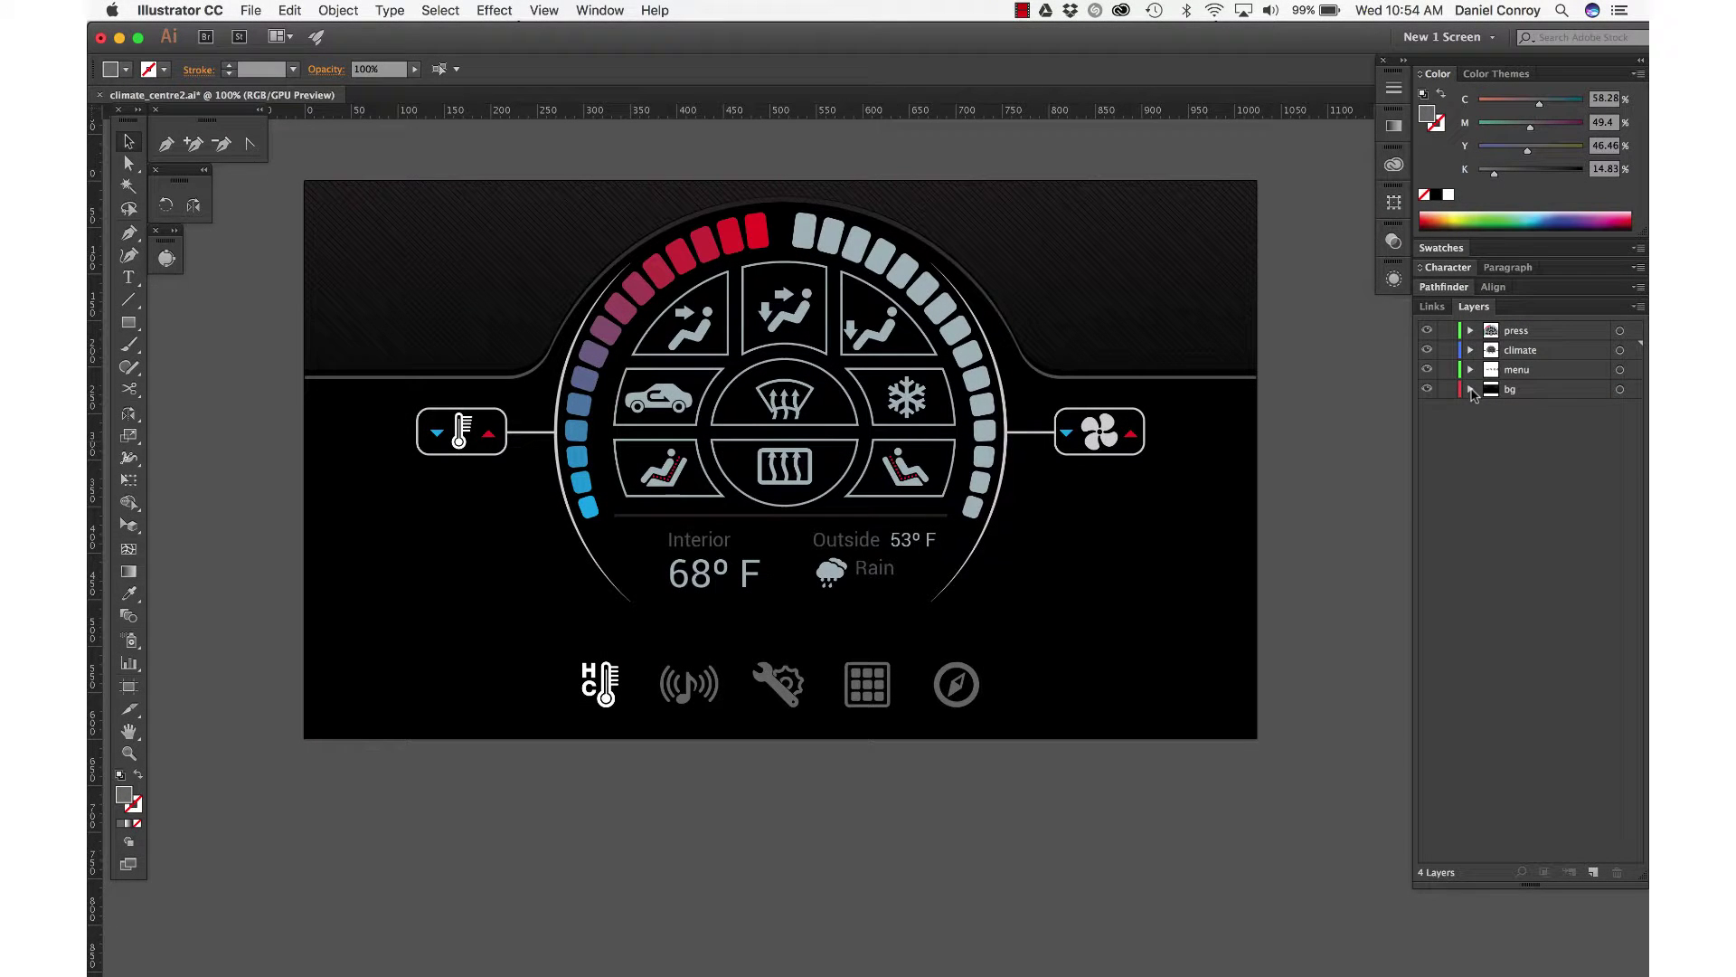
Step: Expand the bg and menu layers, then select the red gauge segment at the top
click(1471, 389)
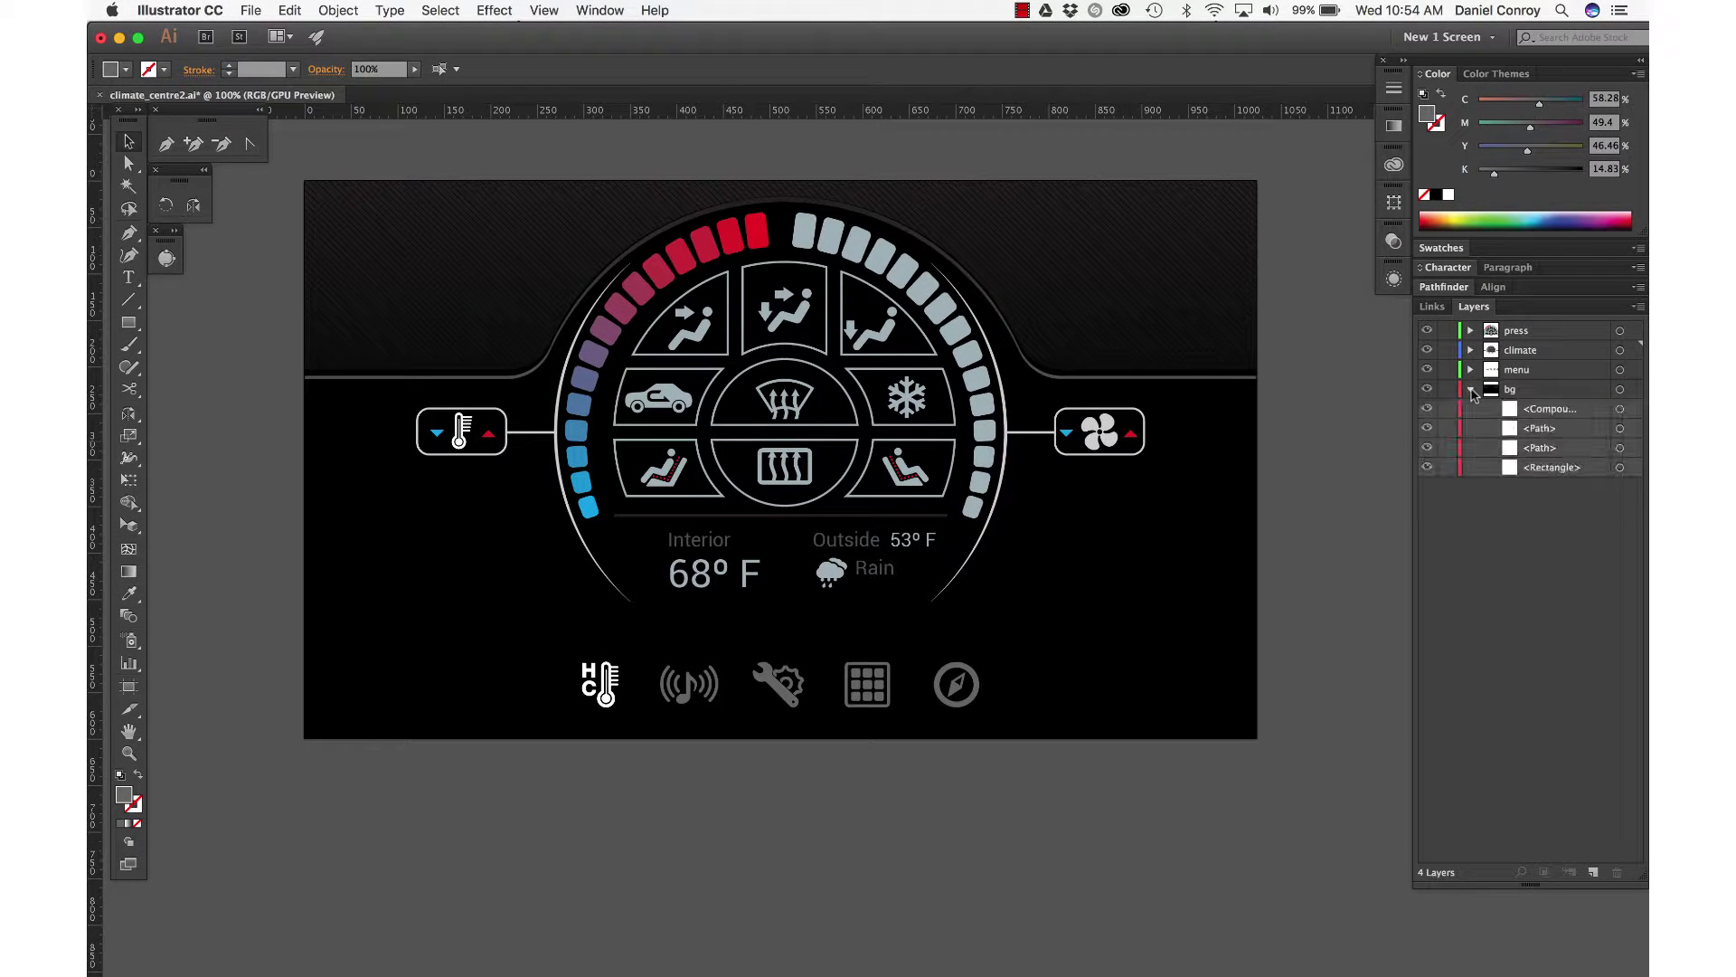
click(1471, 369)
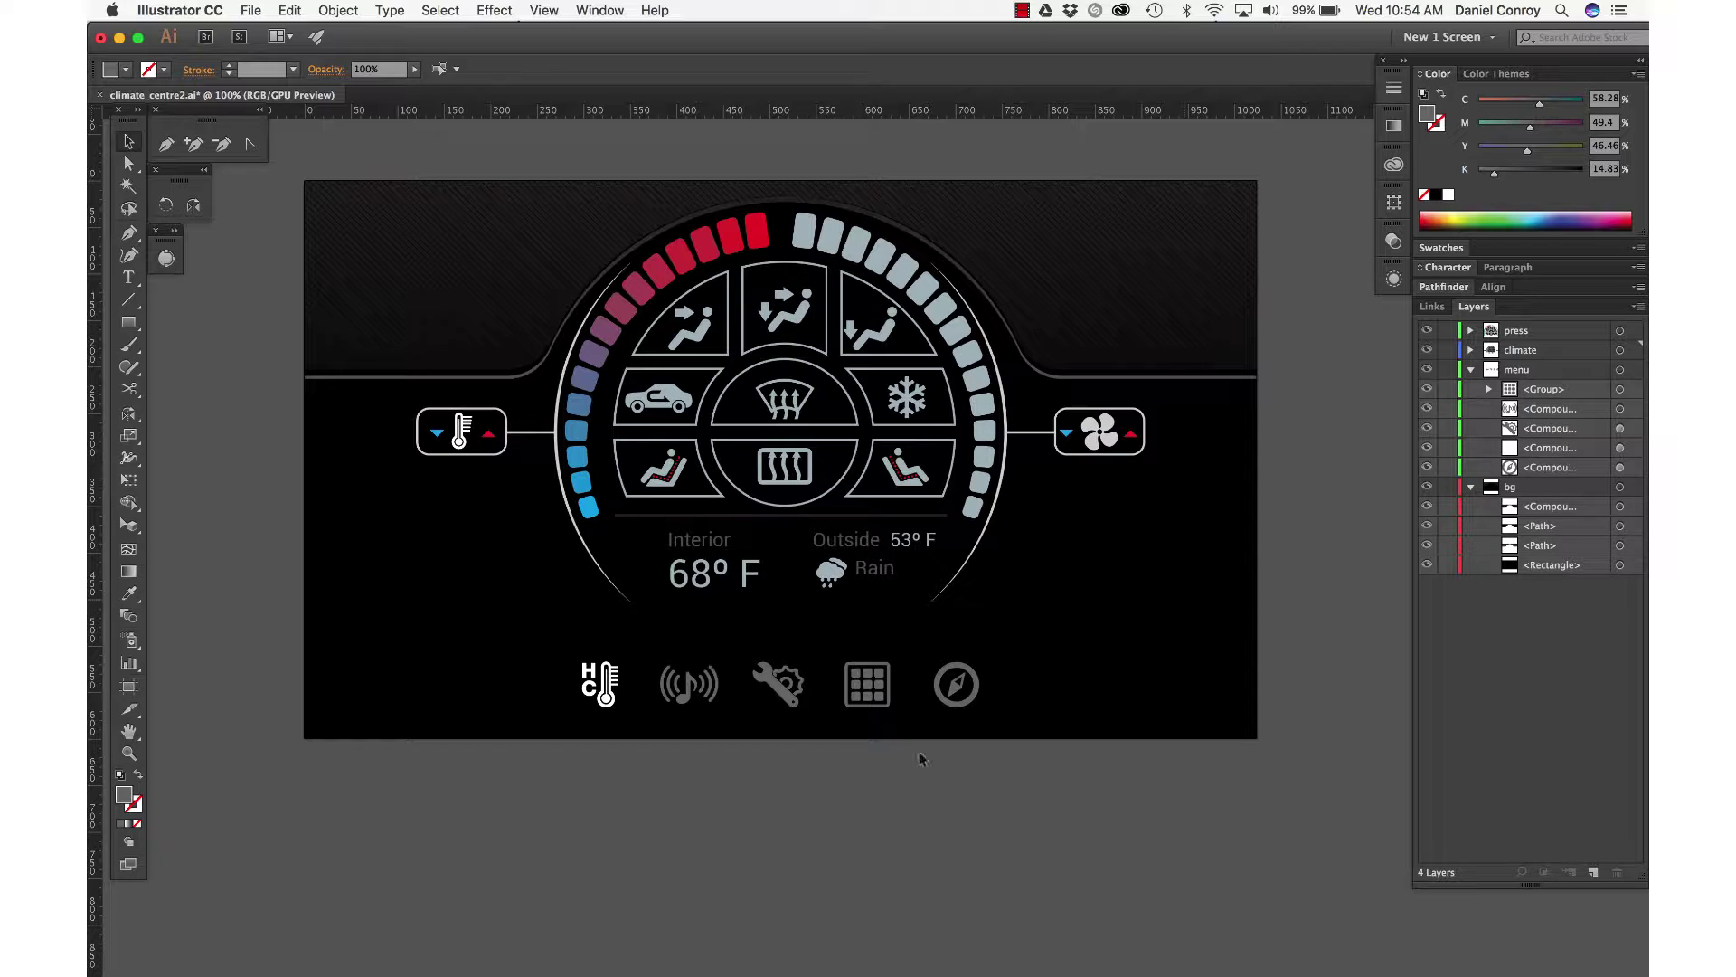
click(756, 232)
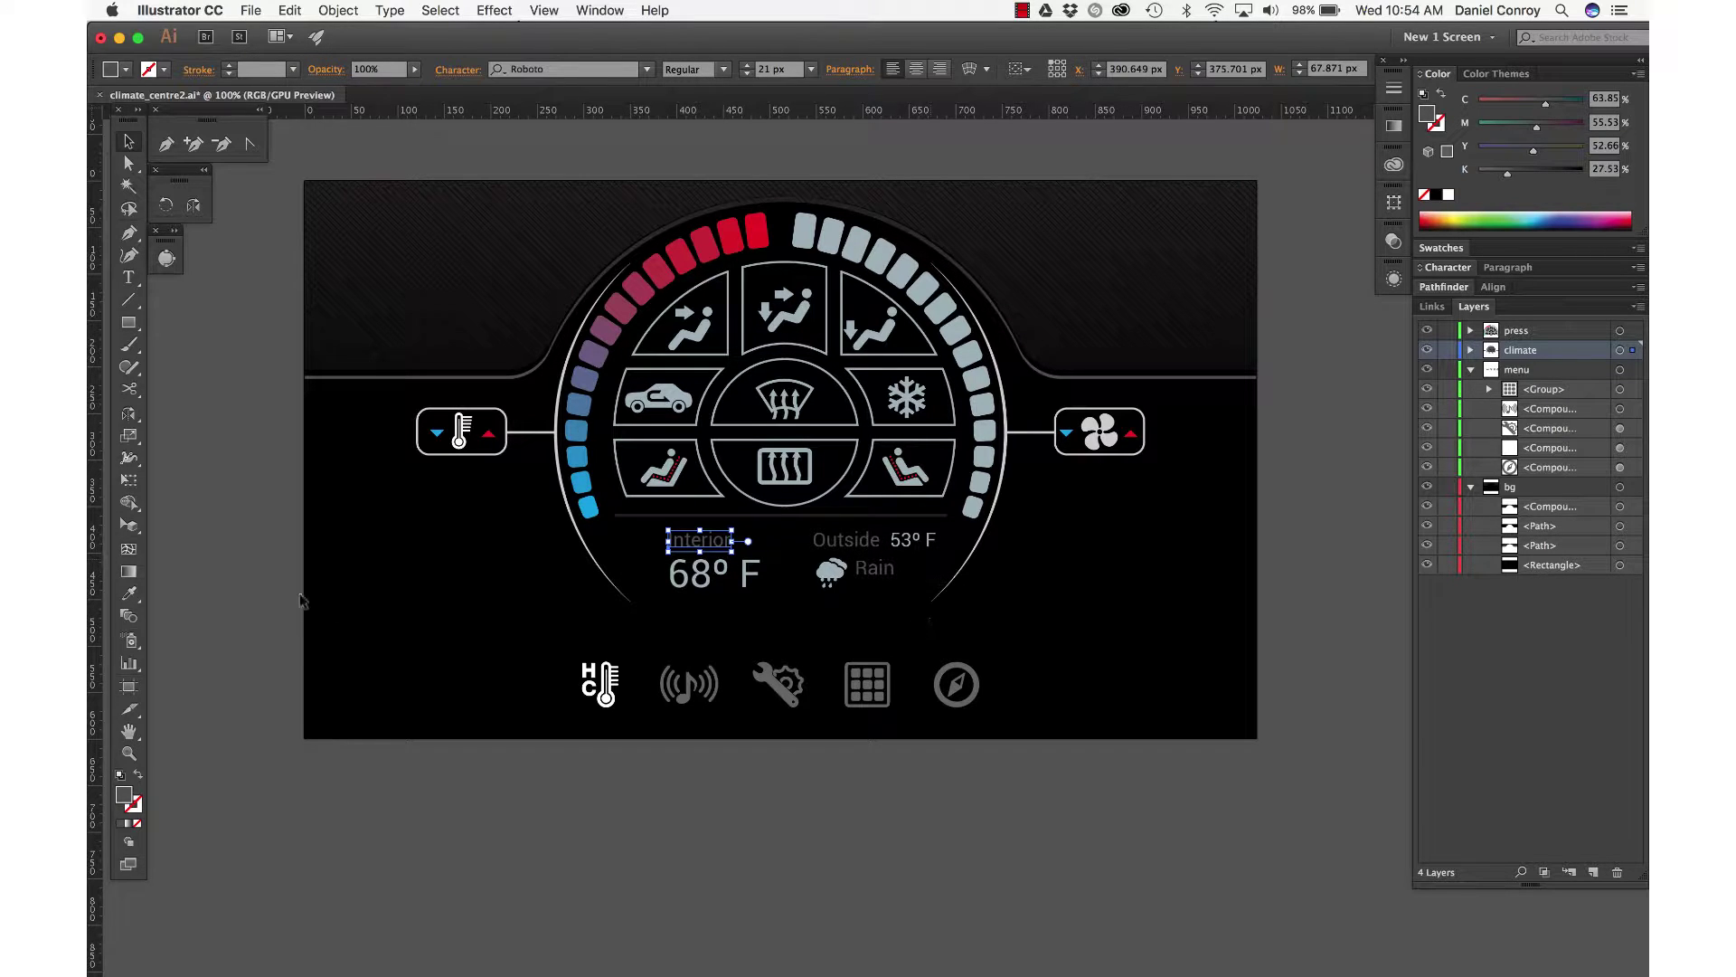
click(367, 783)
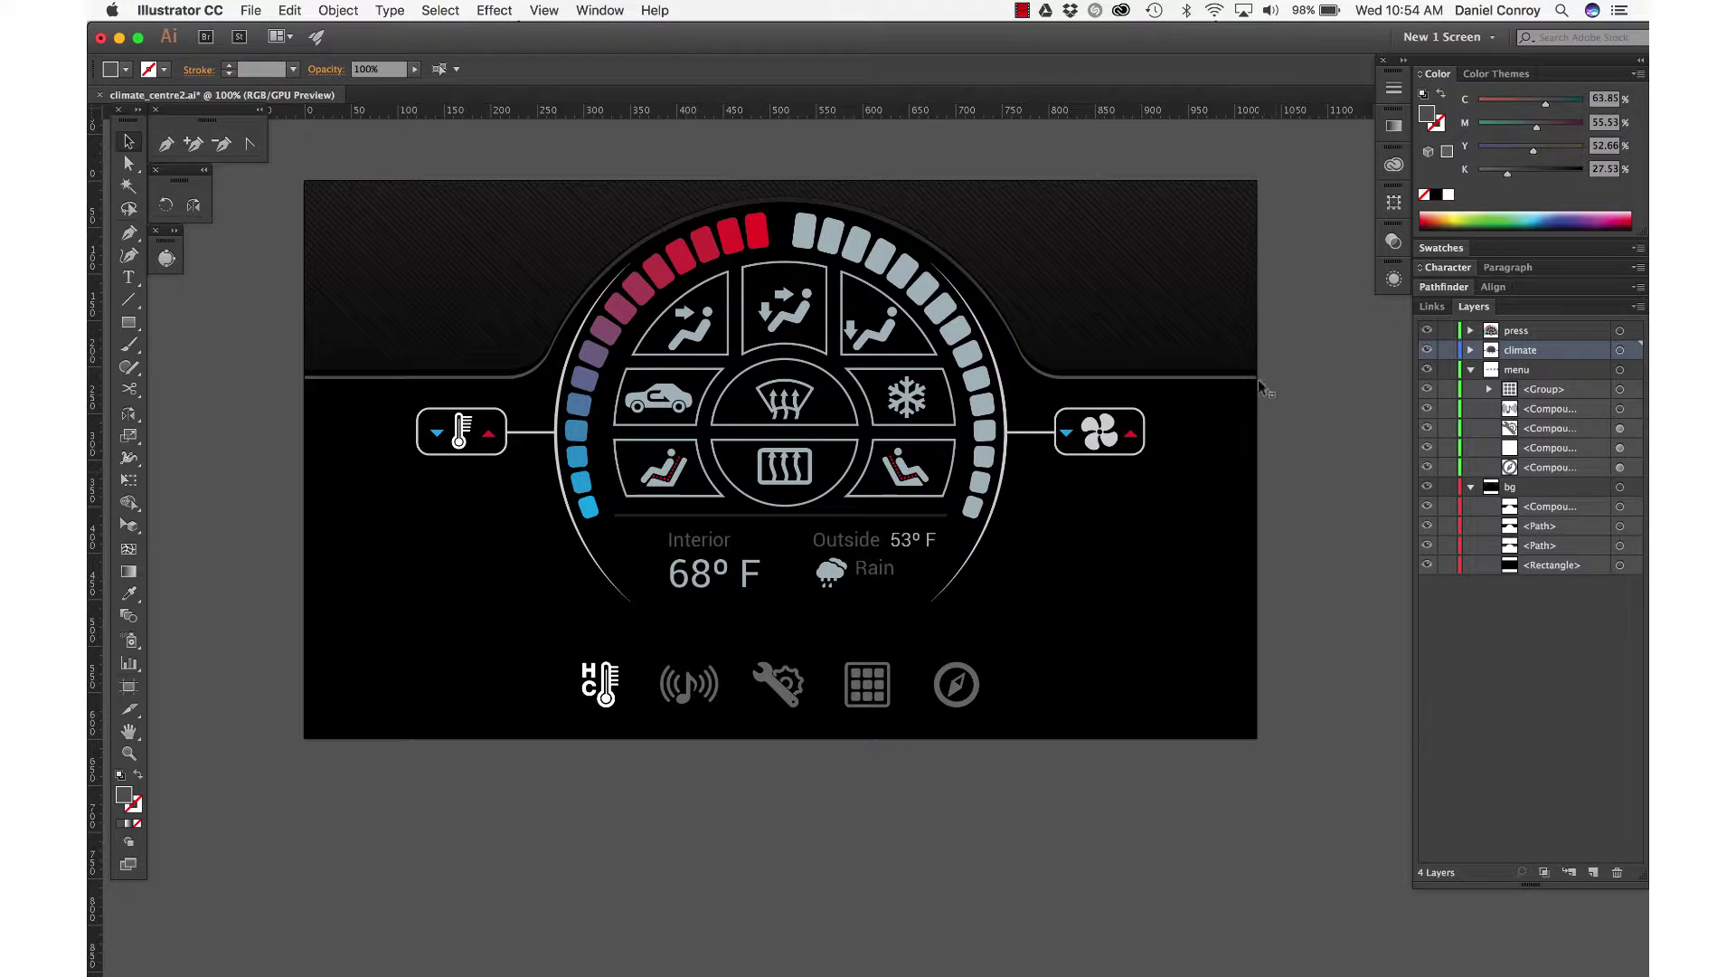
click(1242, 409)
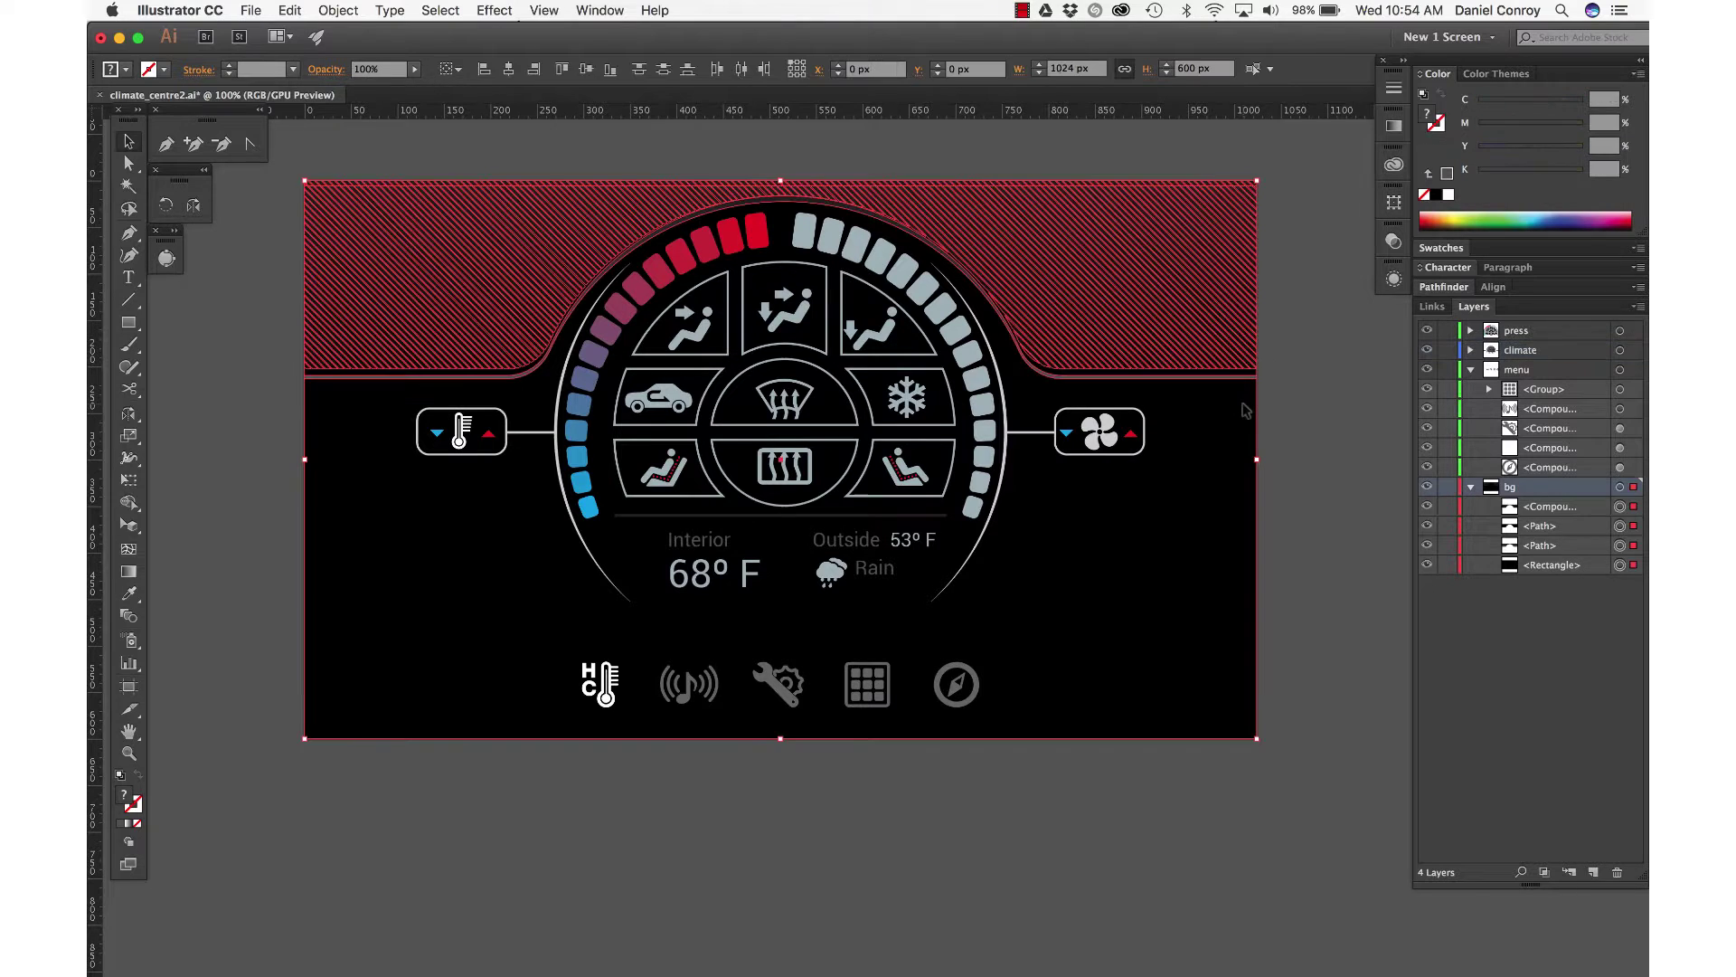
click(1292, 414)
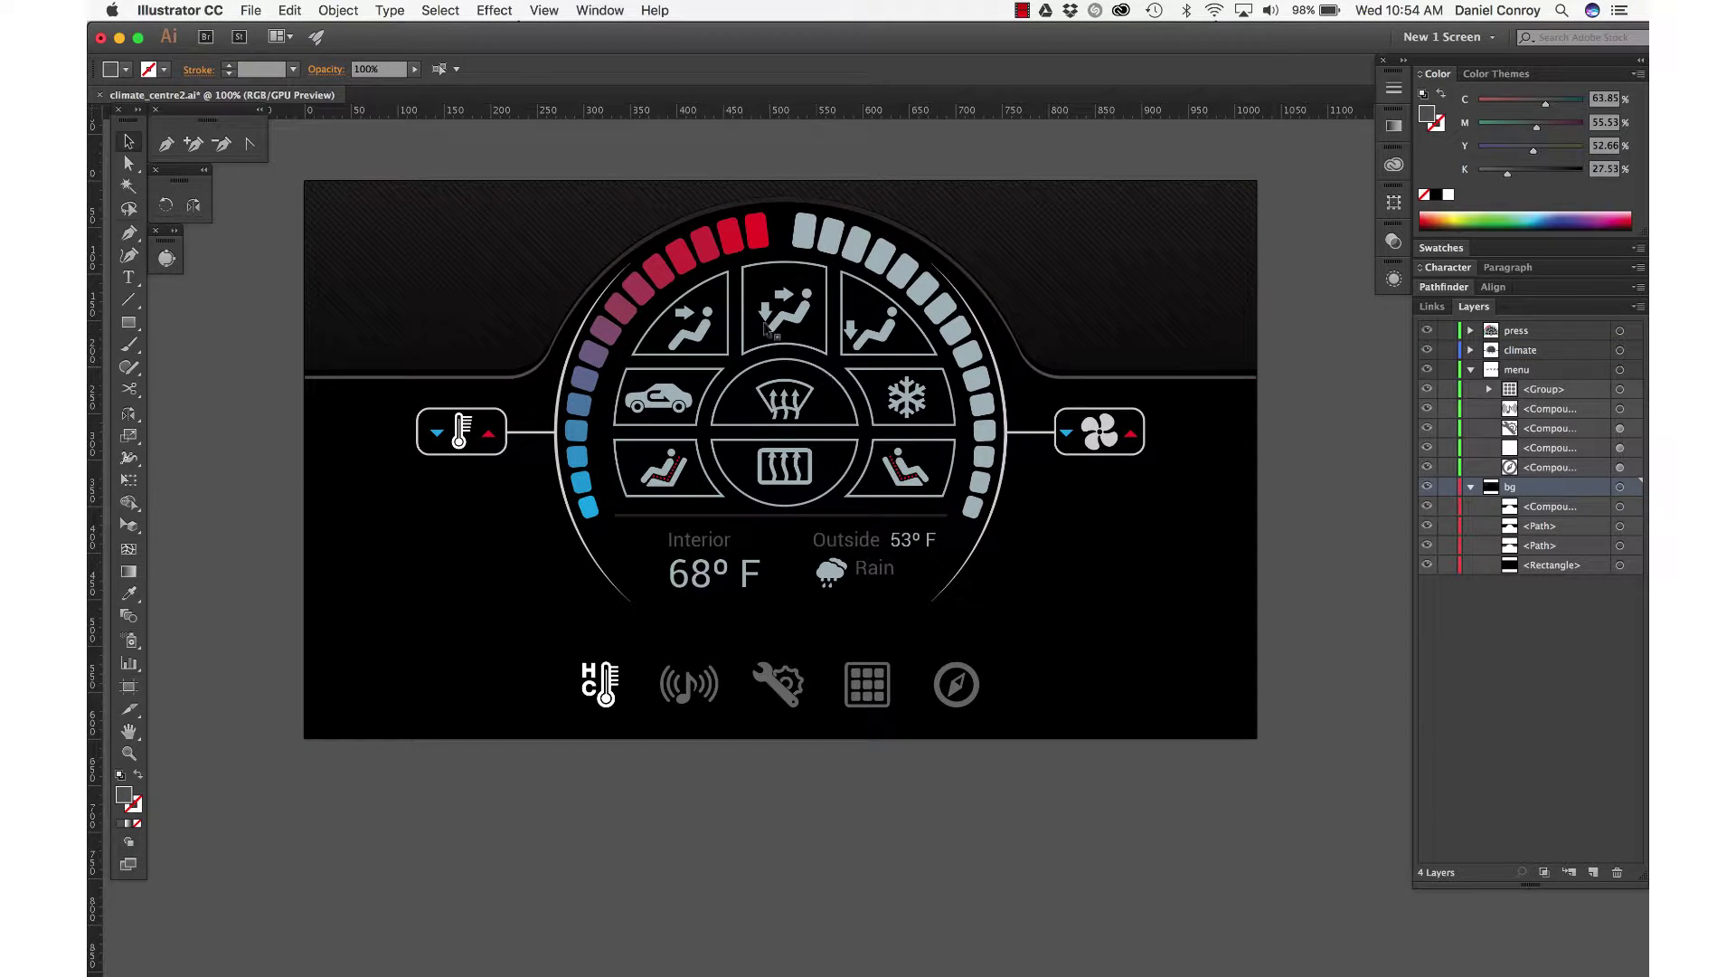
click(757, 236)
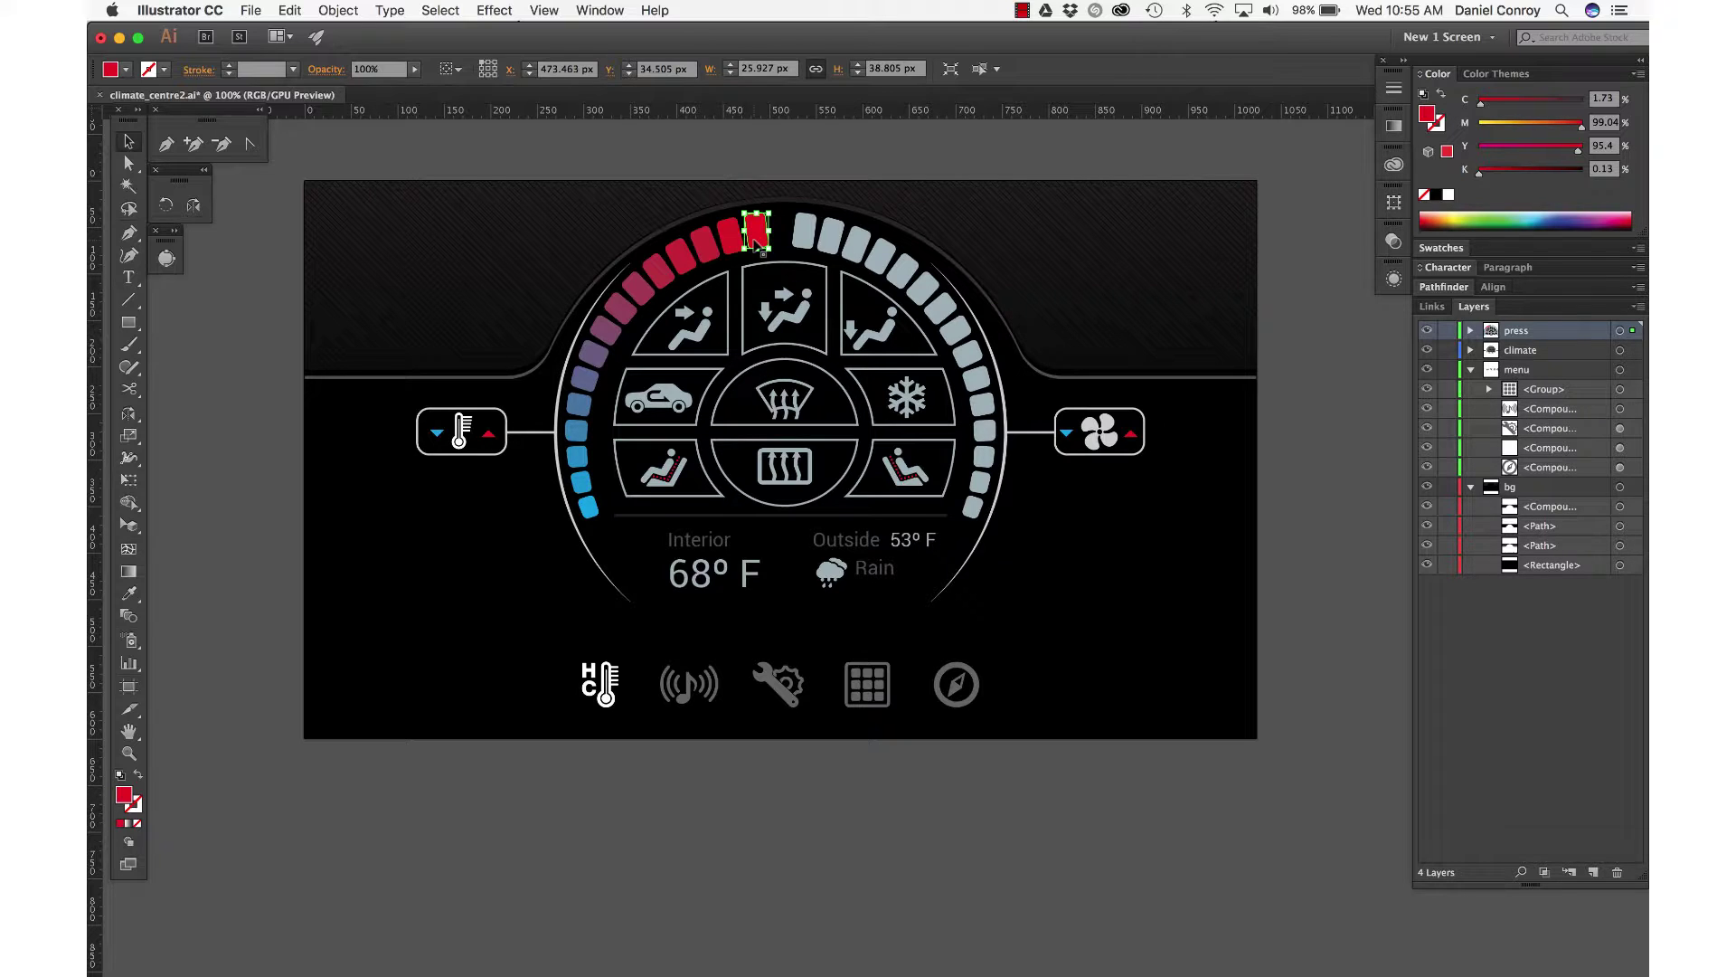
click(1331, 451)
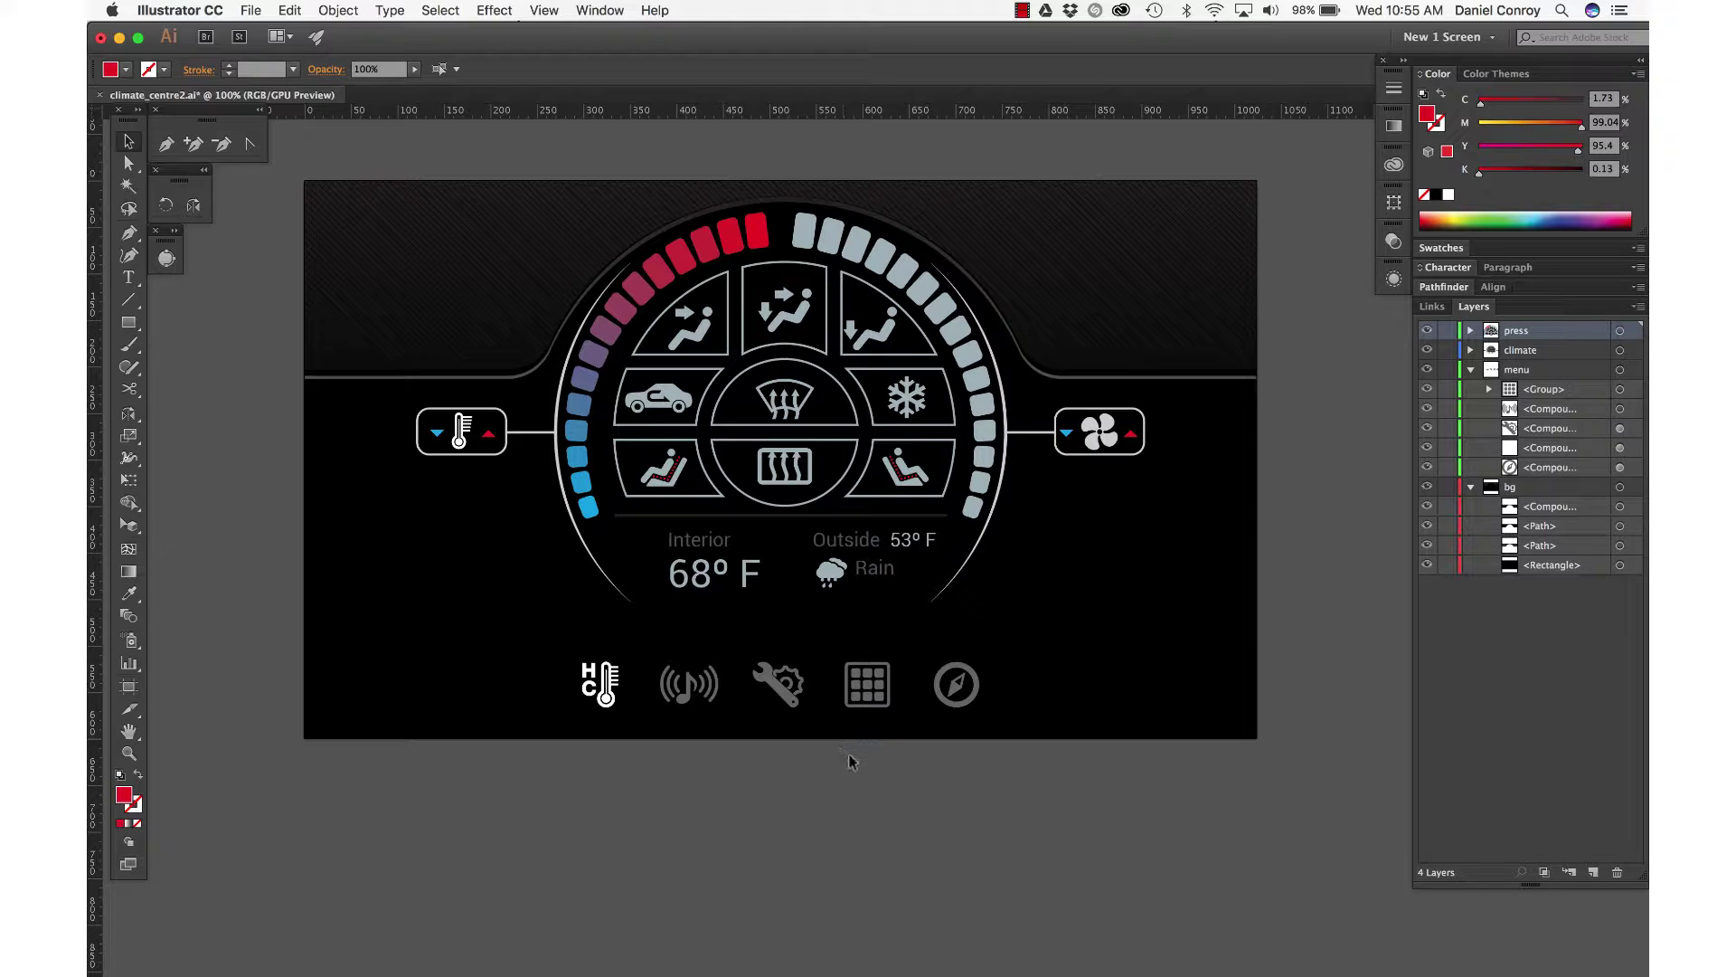
scroll(851, 761, up, 2)
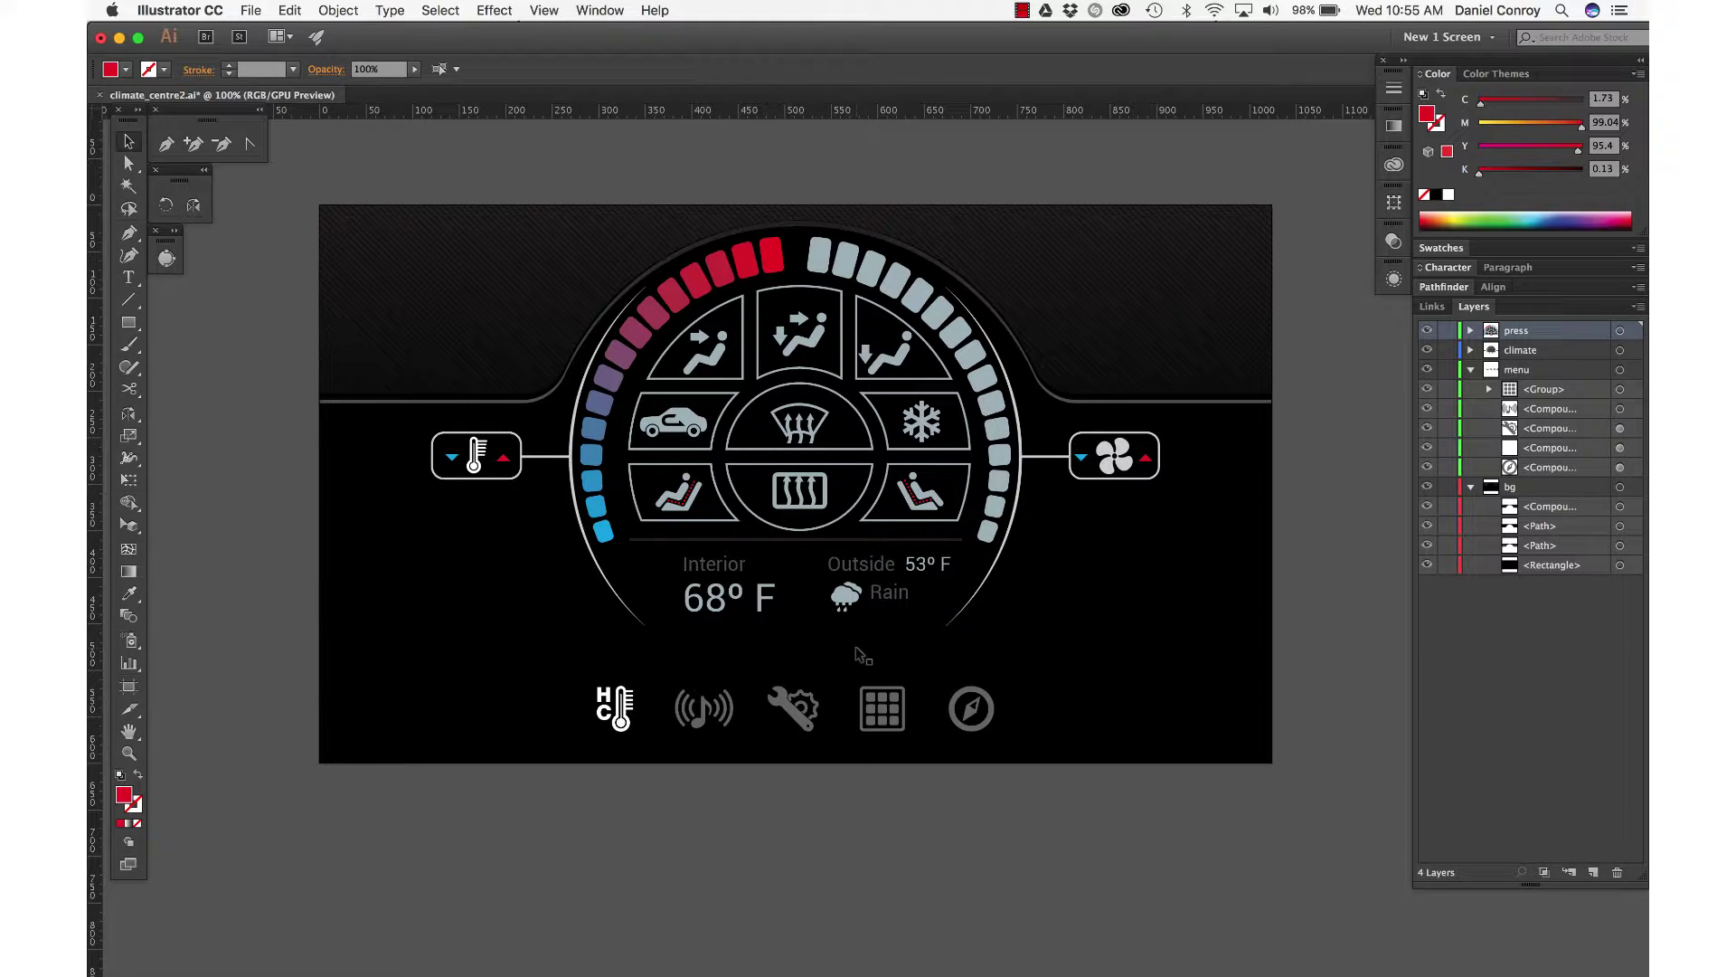
scroll(859, 655, down, 2)
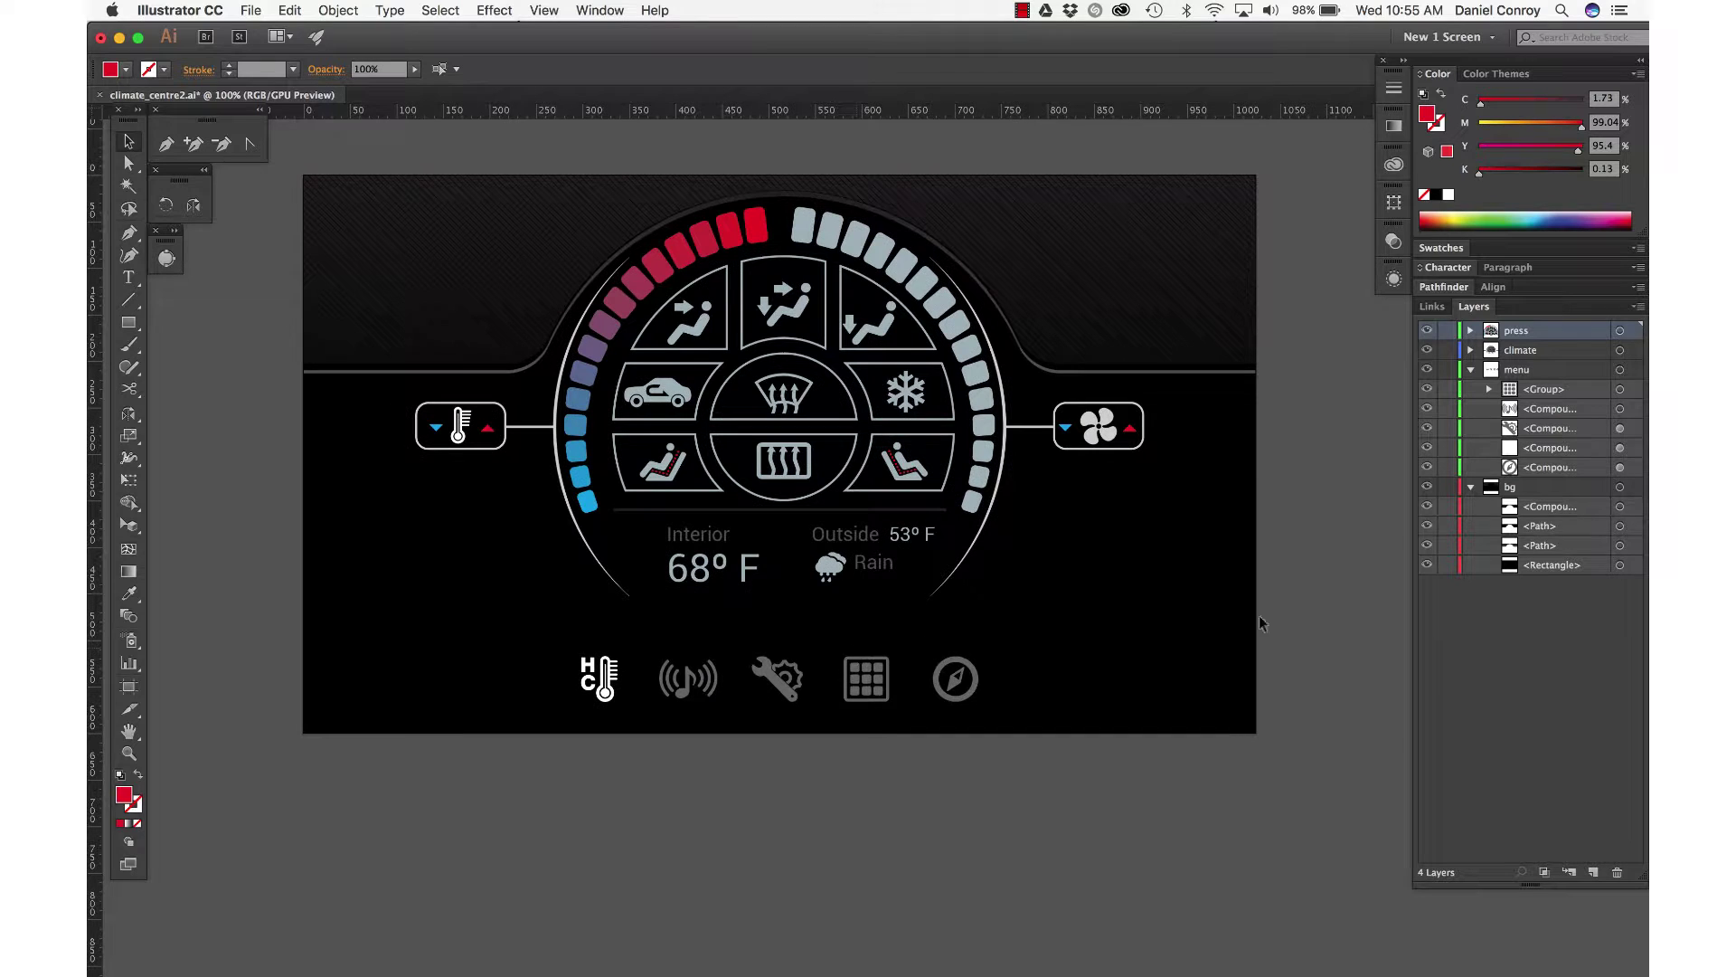
click(1568, 627)
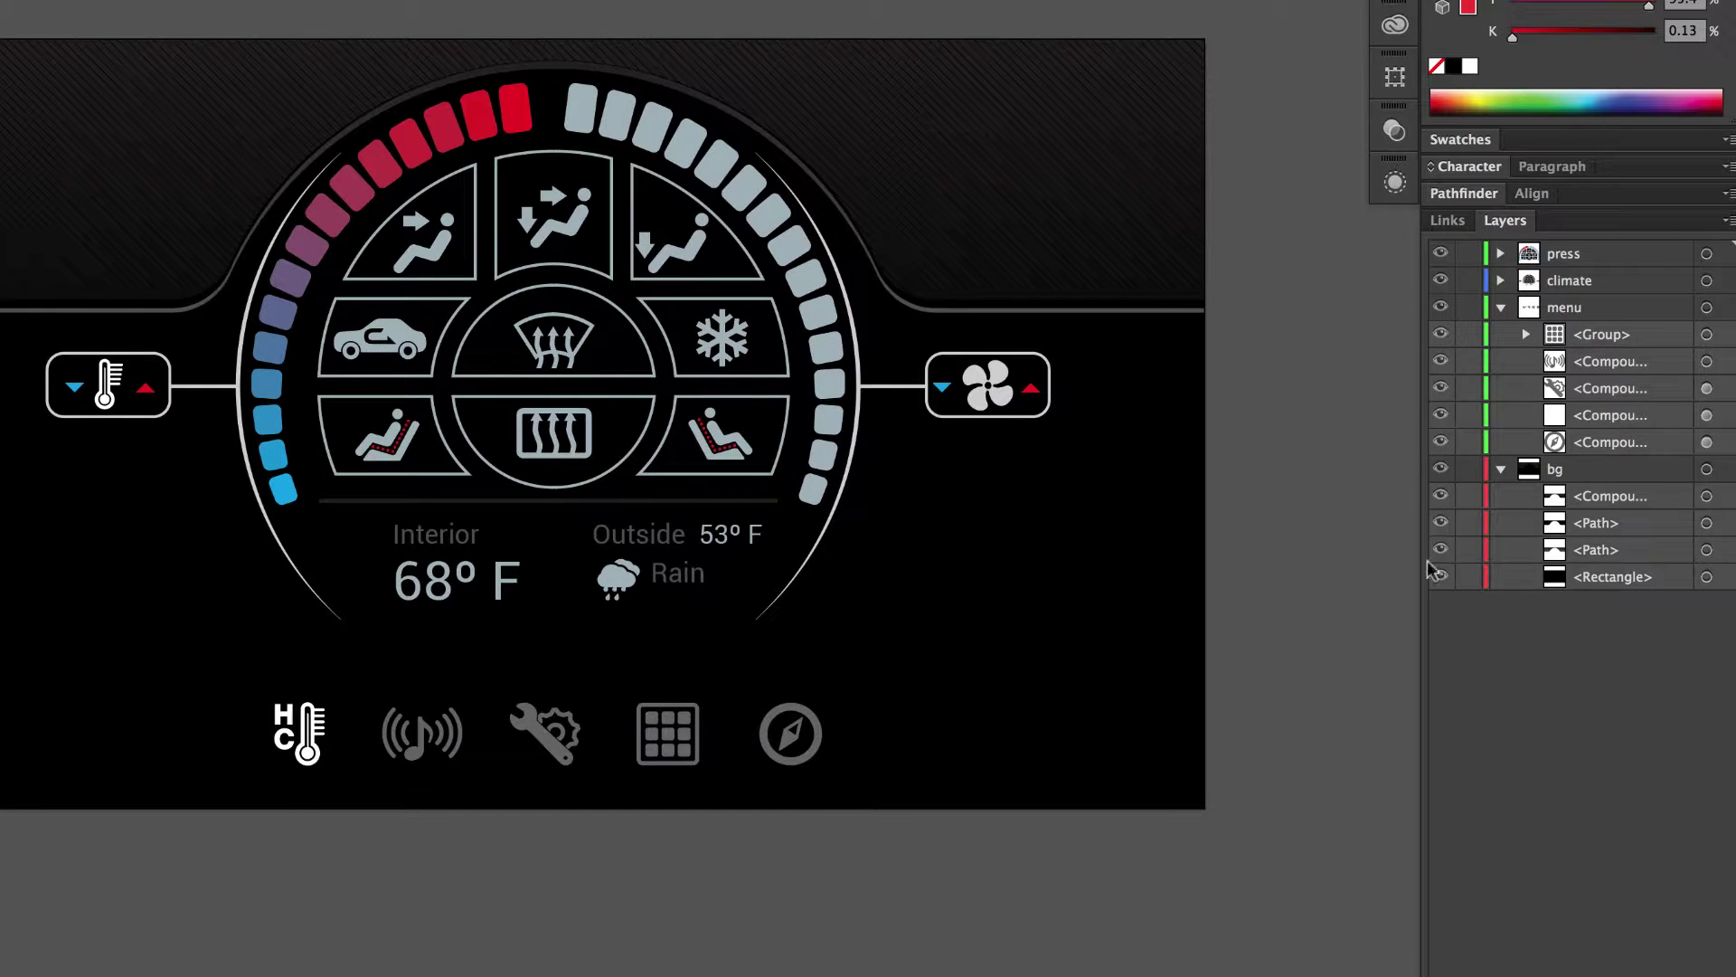
drag(791, 739, 884, 869)
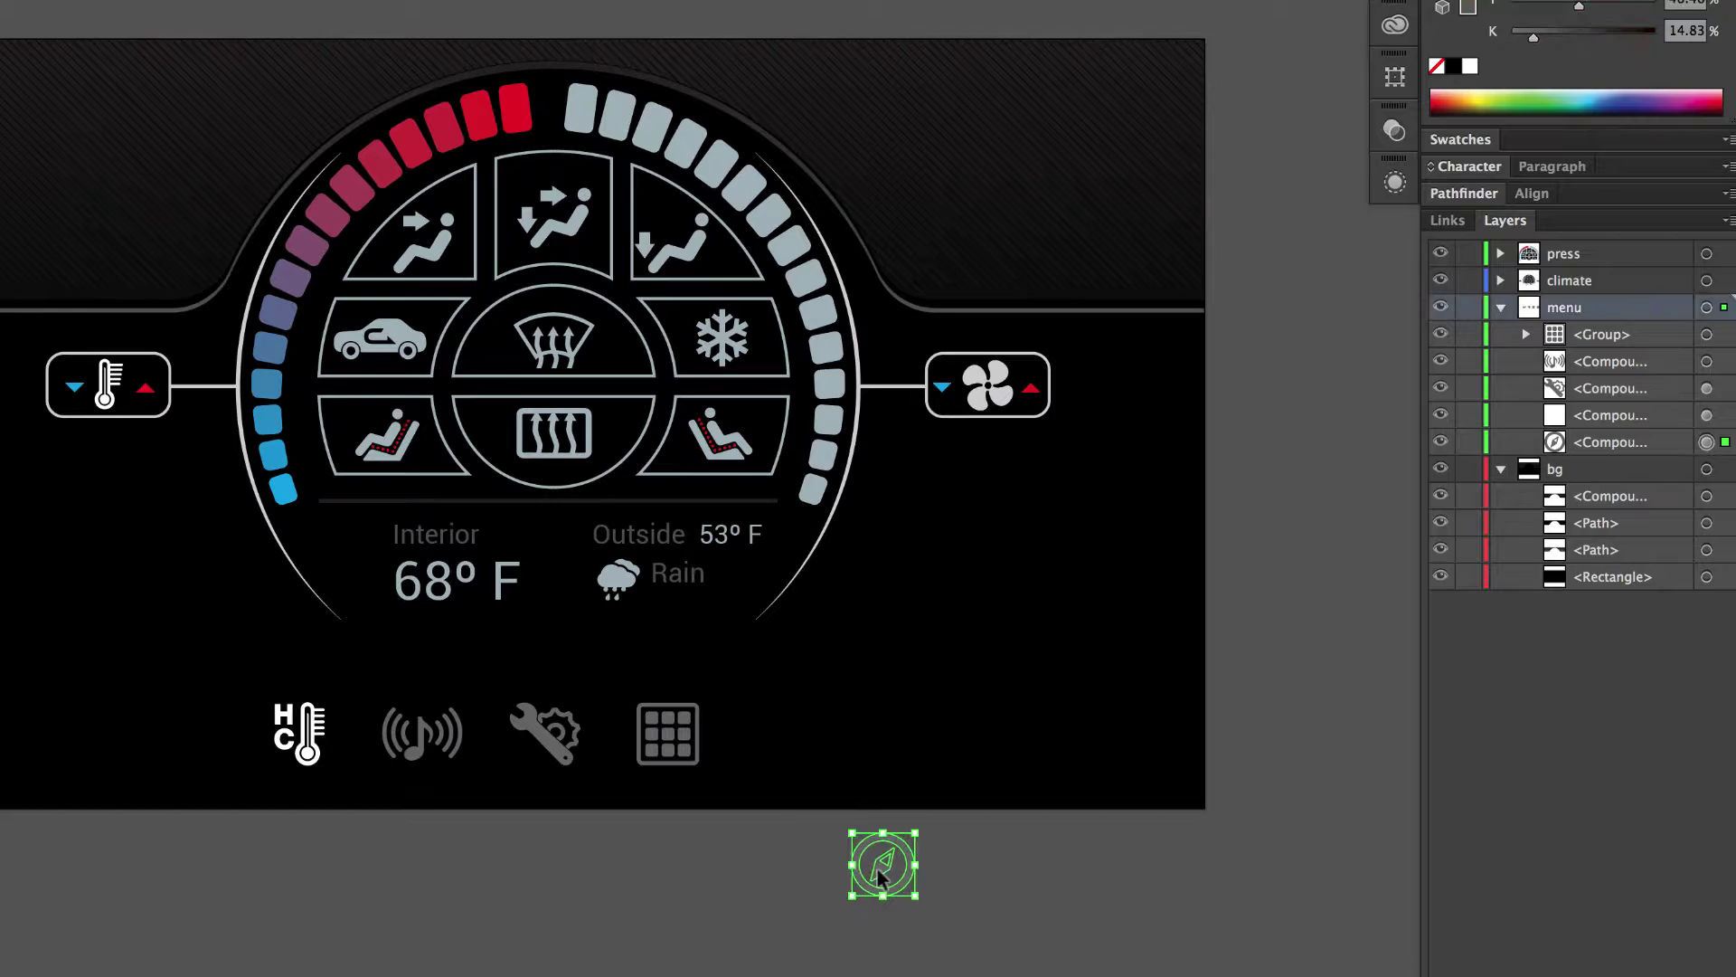
drag(684, 755, 511, 916)
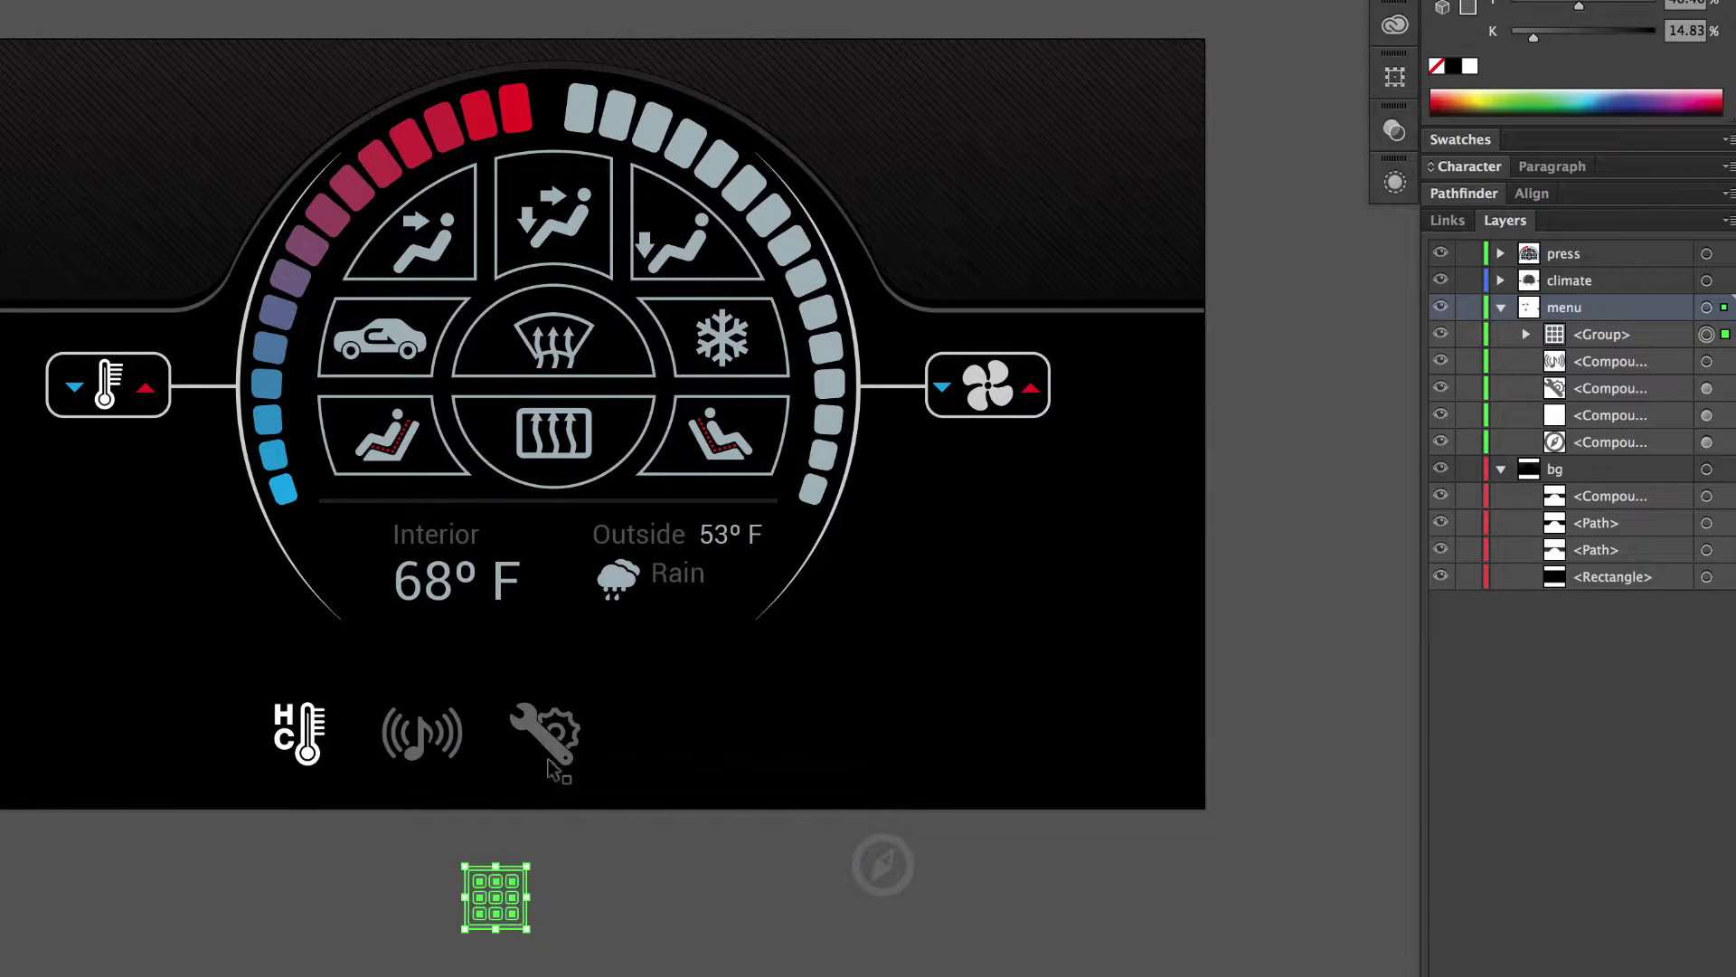
mouse_move(421, 756)
mouse_down()
mouse_move(374, 905)
mouse_move(16, 710)
mouse_up()
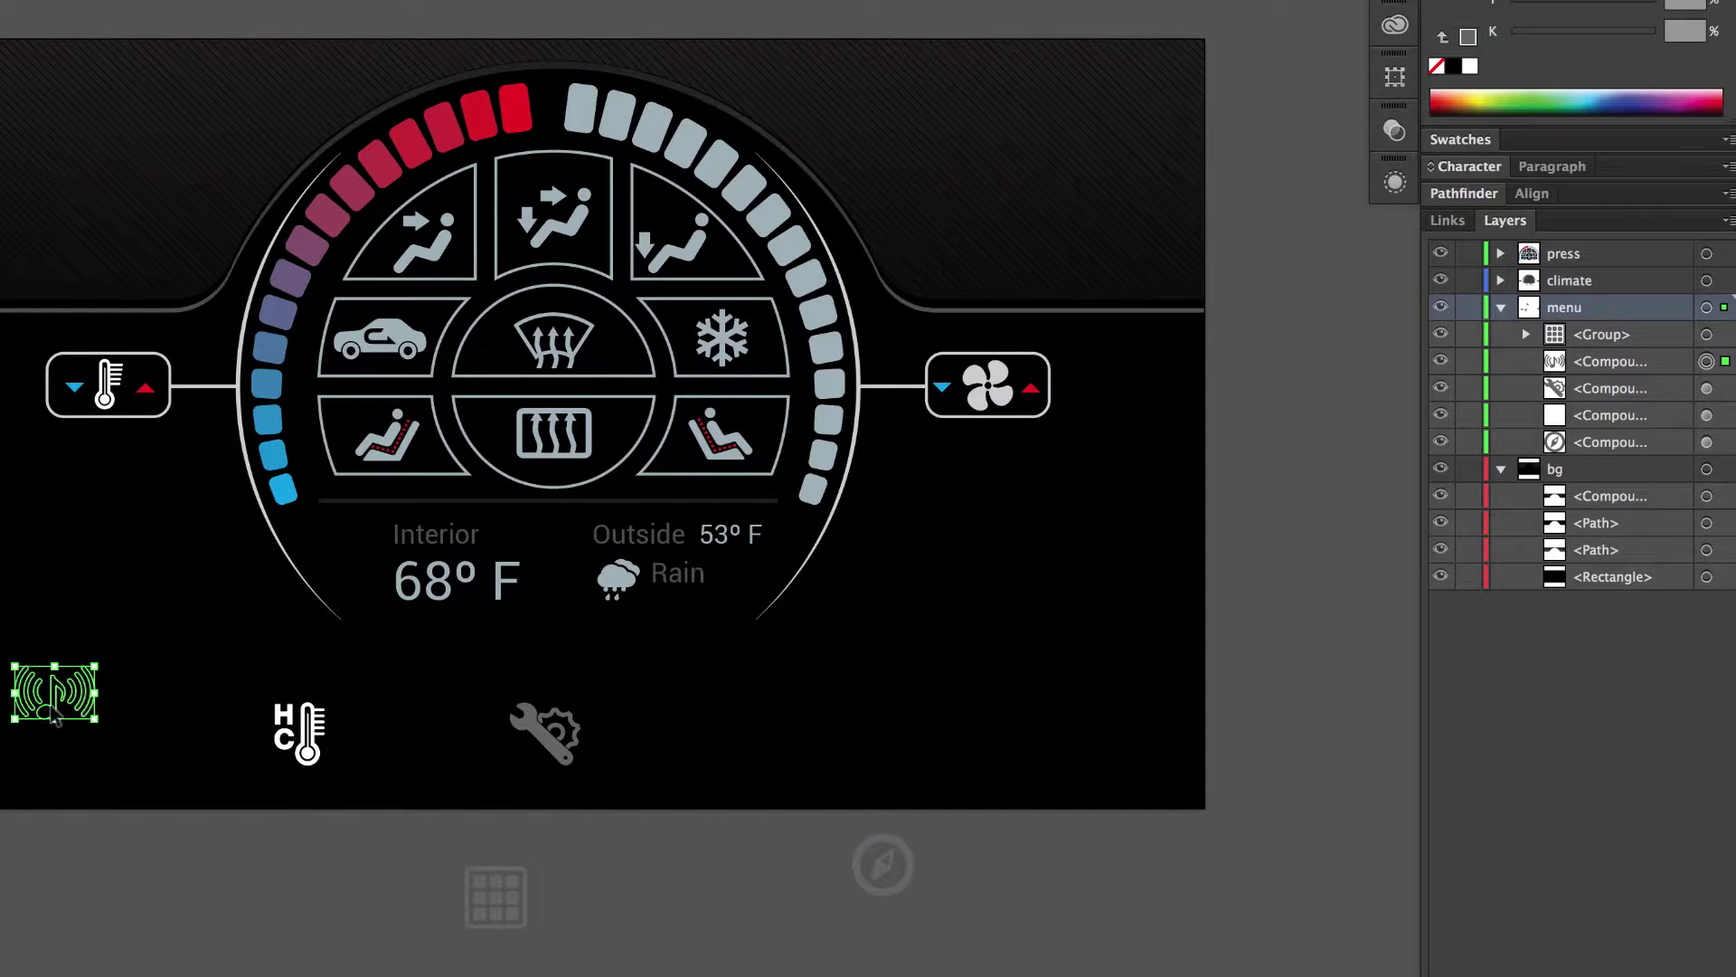
click(298, 726)
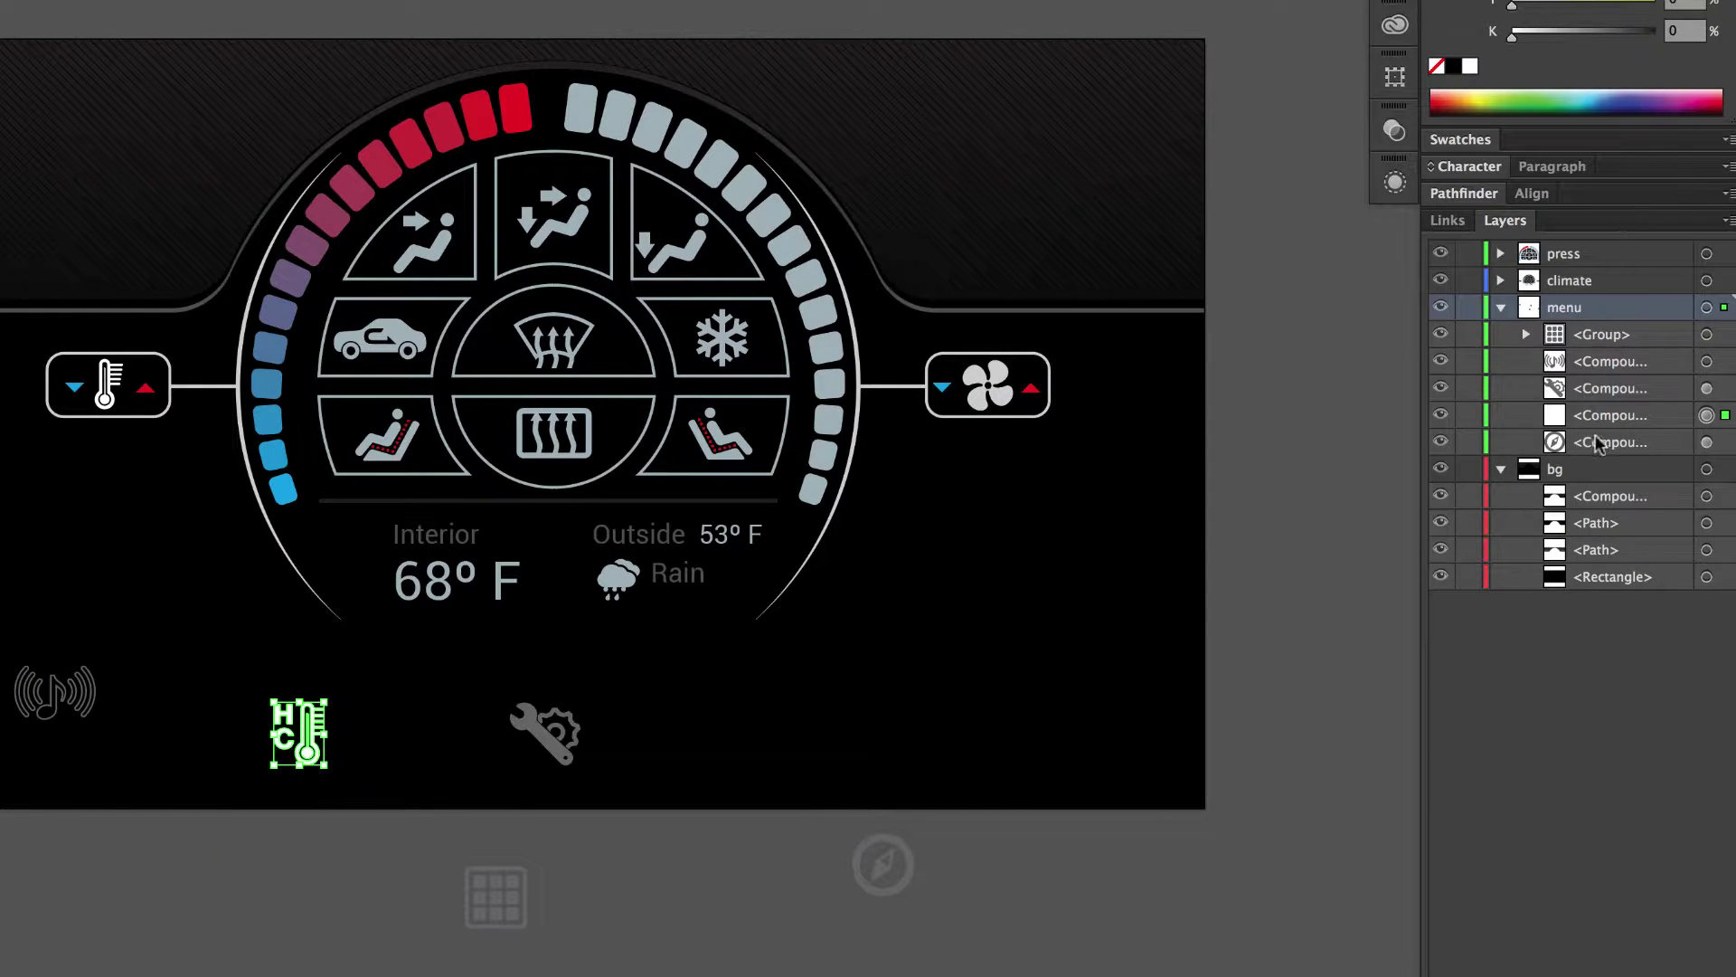
click(1605, 364)
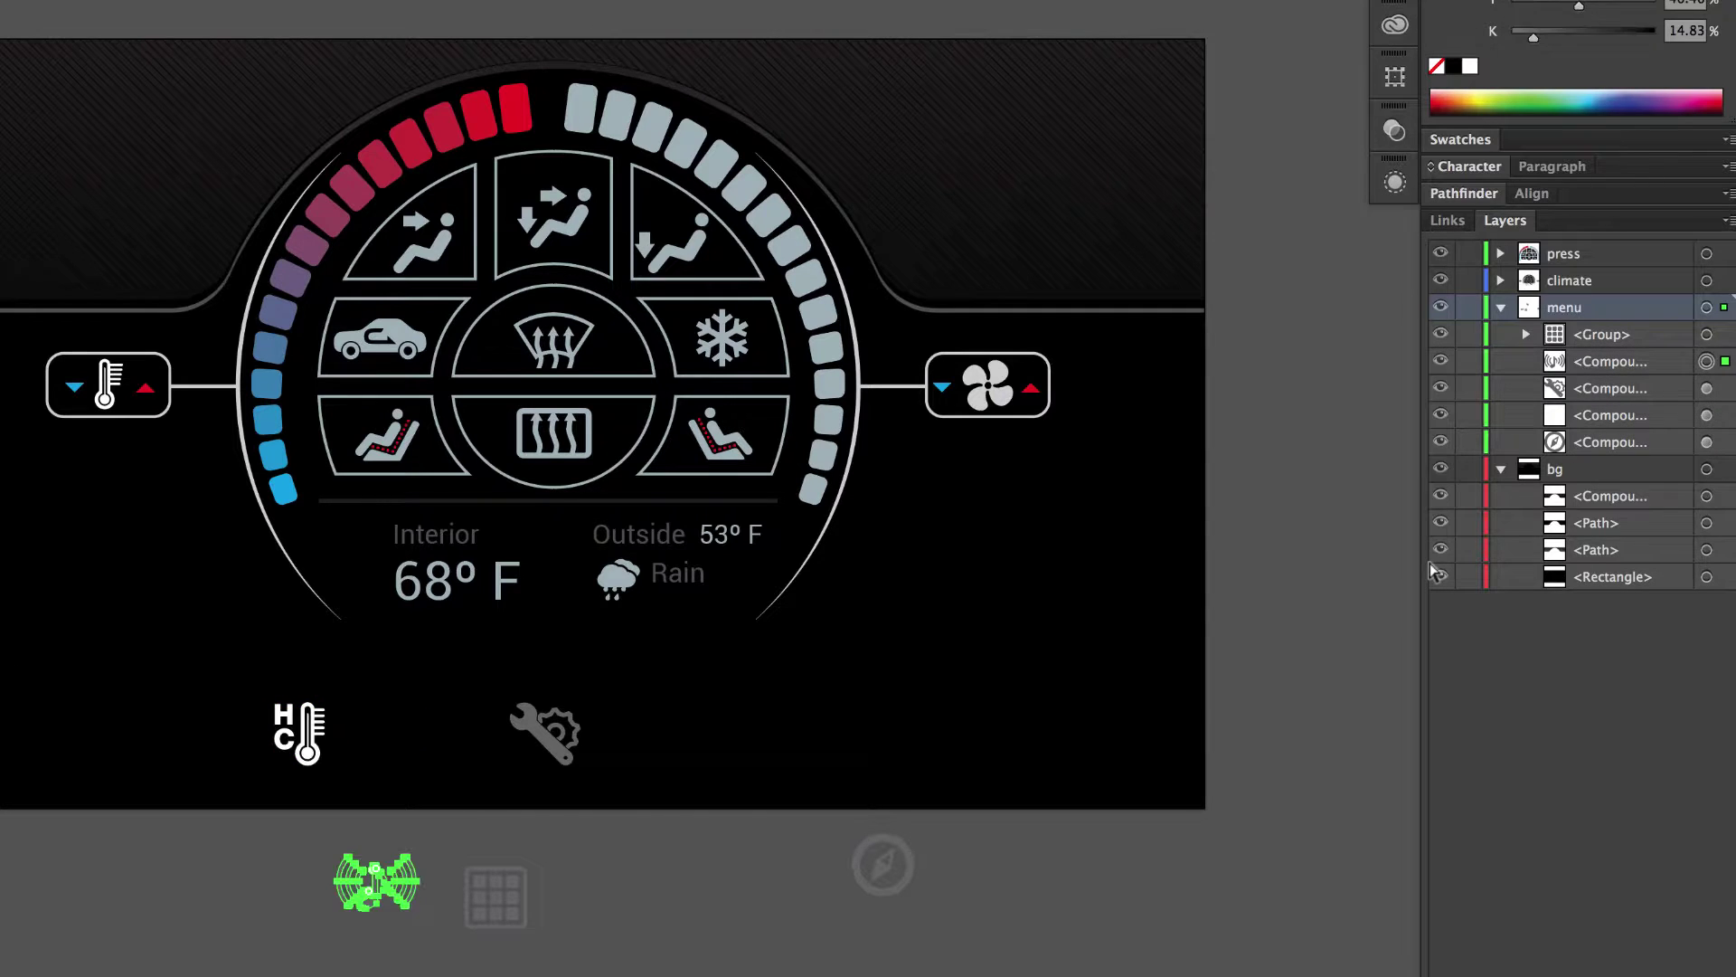
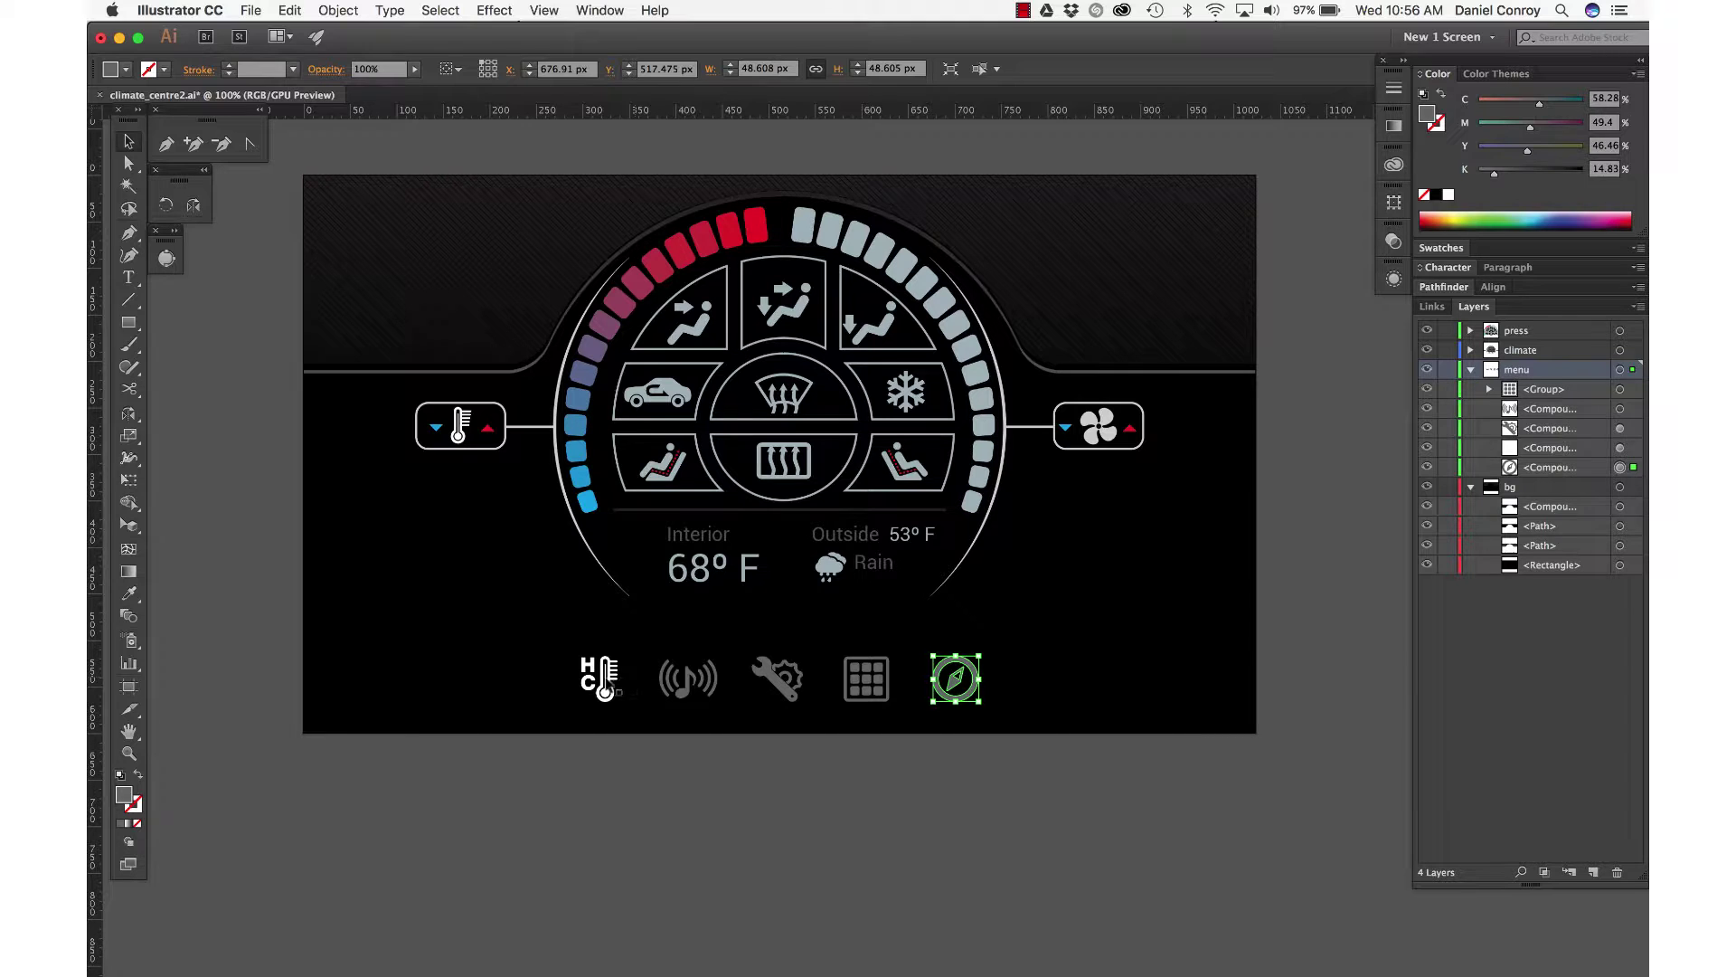
Step: Cut the thermometer, audio, wrench and grid icons and paste them in front of the compass
click(601, 681)
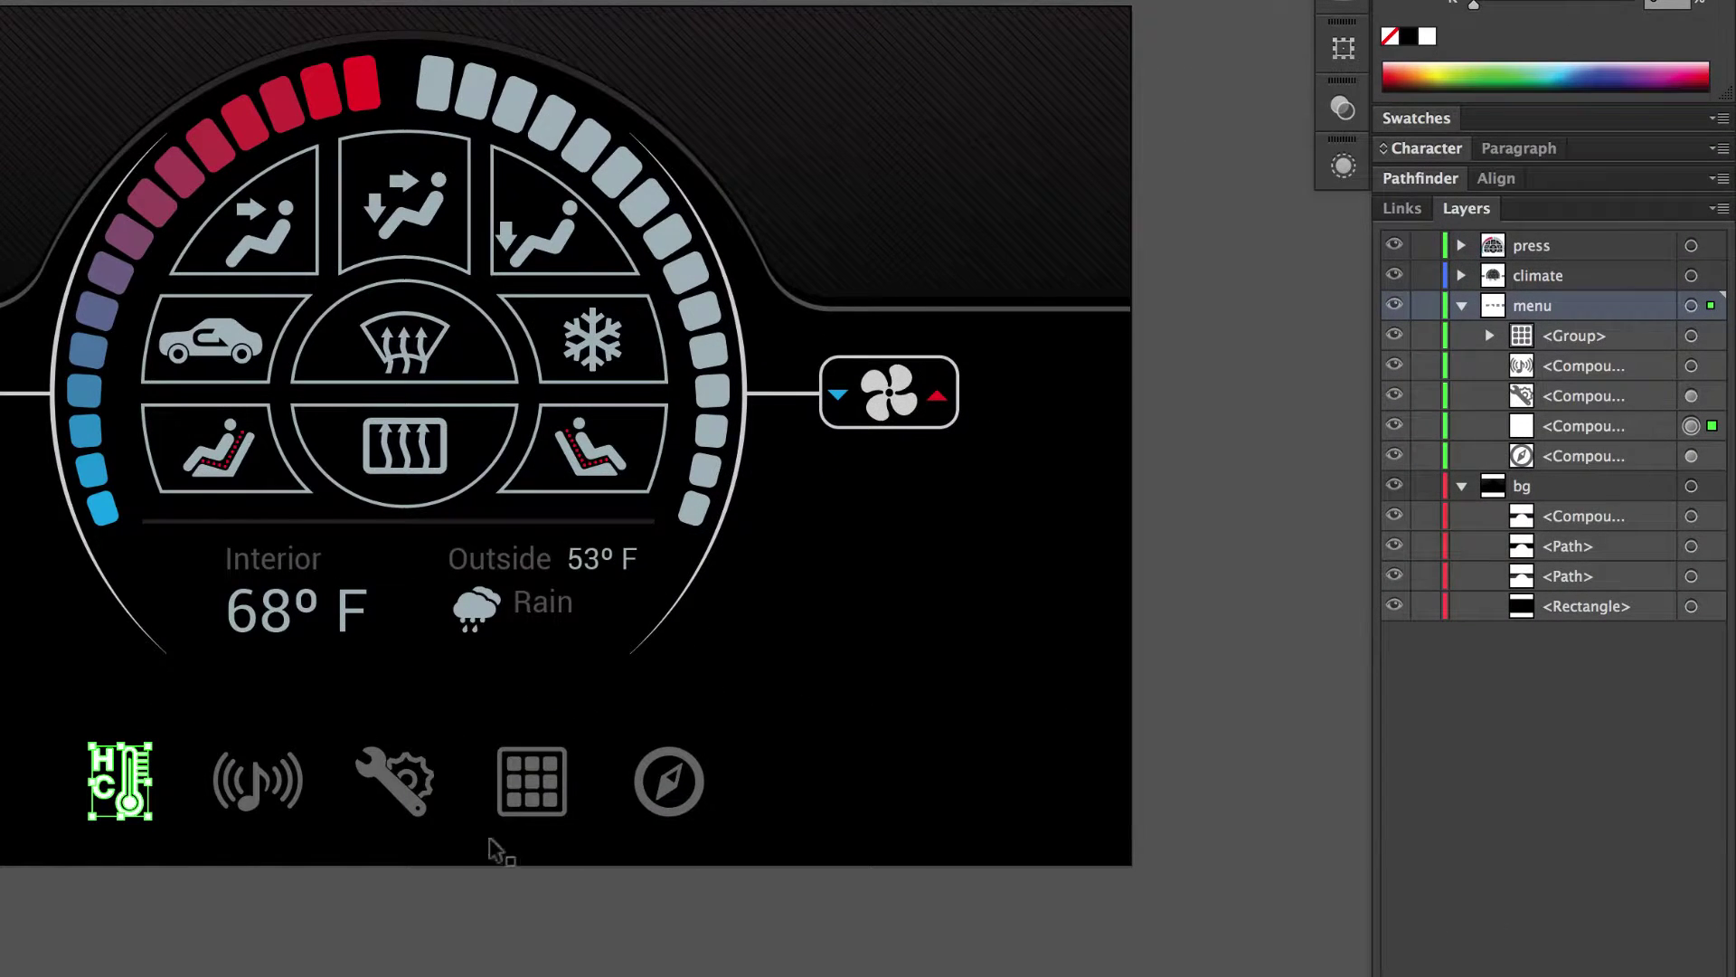
click(692, 684)
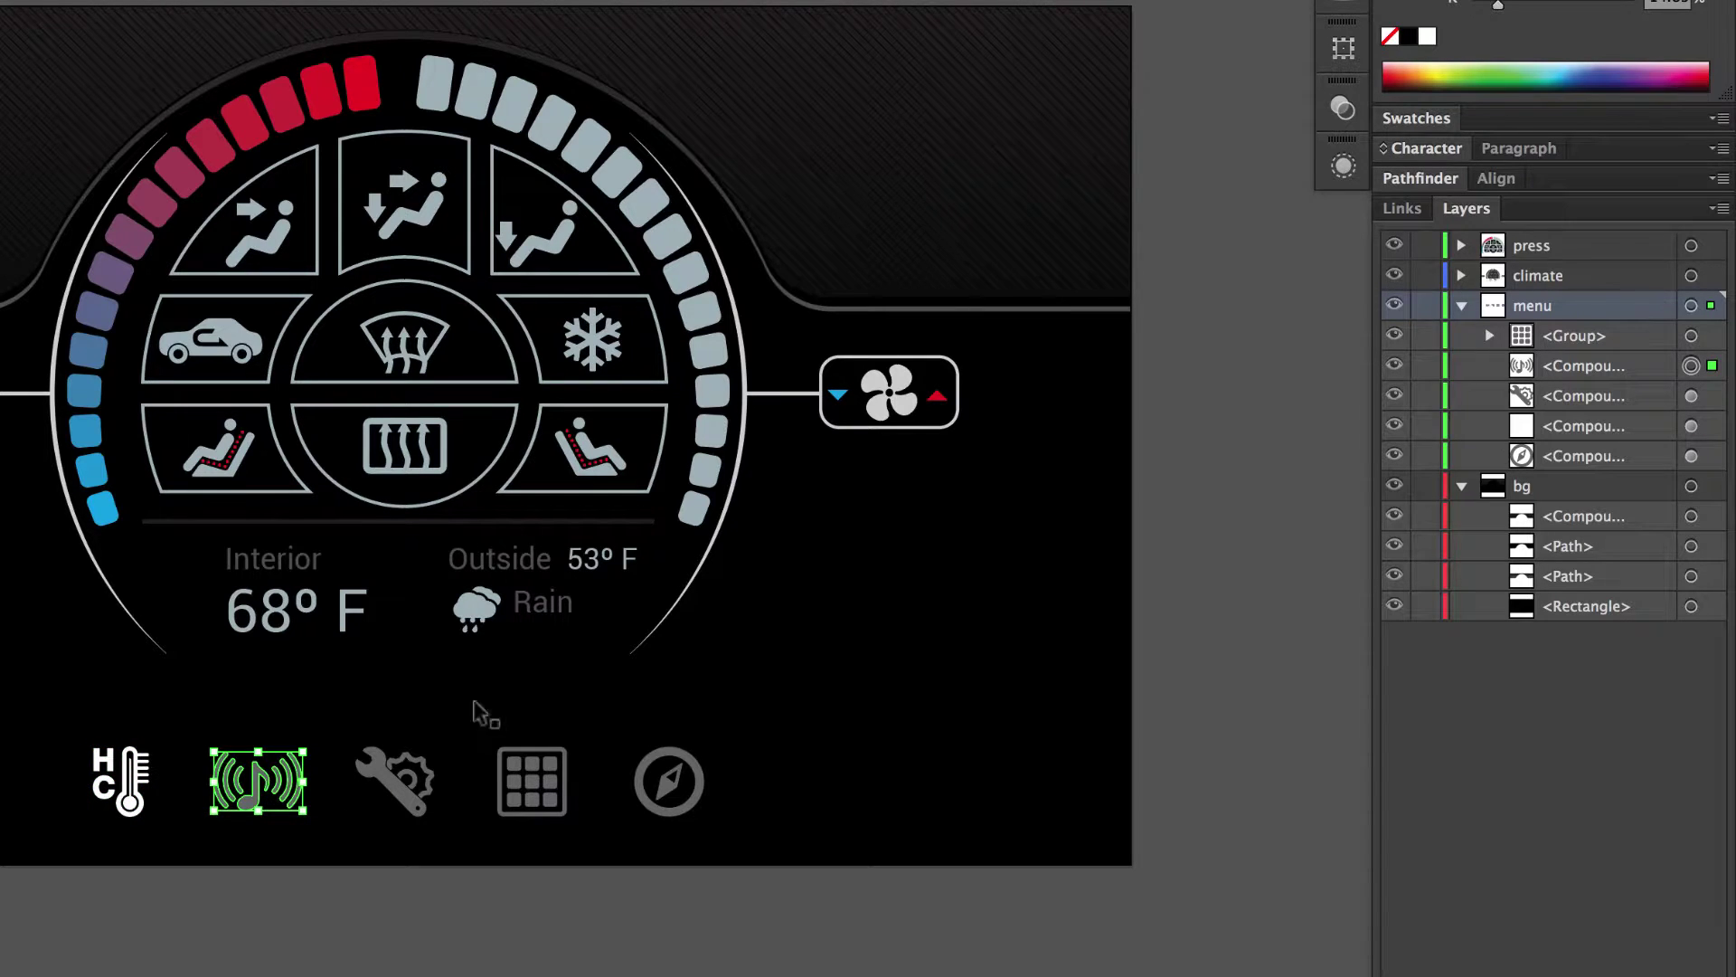
shift+click(118, 804)
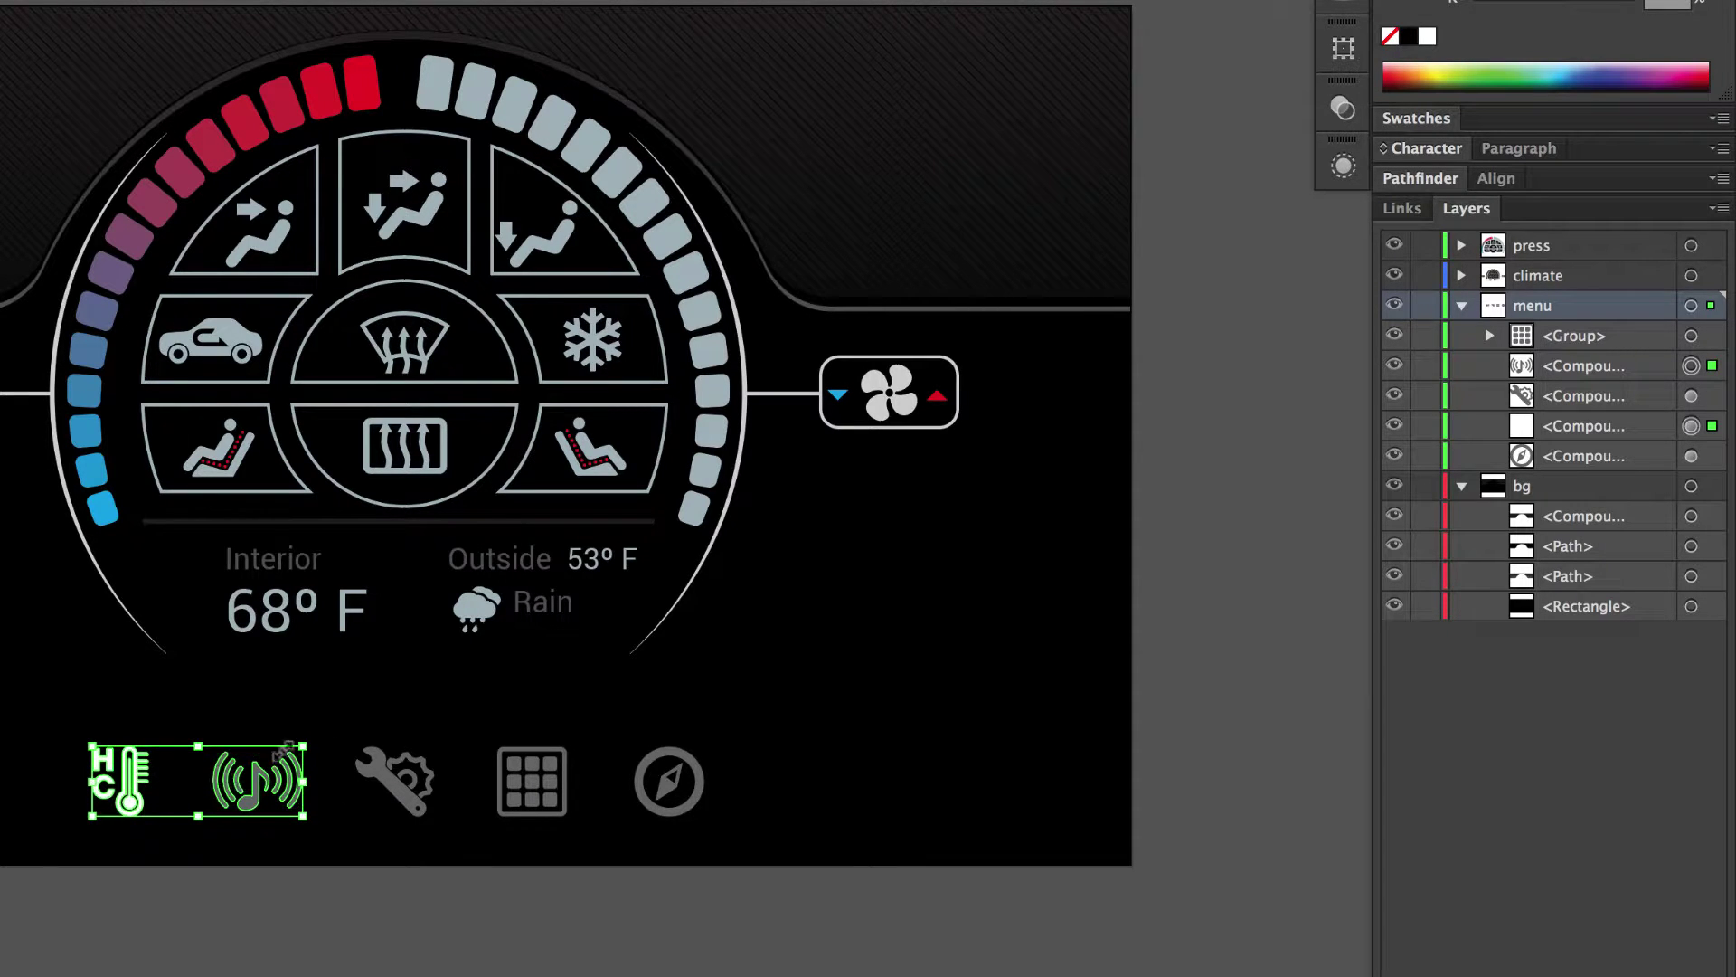
shift+click(379, 760)
shift+click(522, 782)
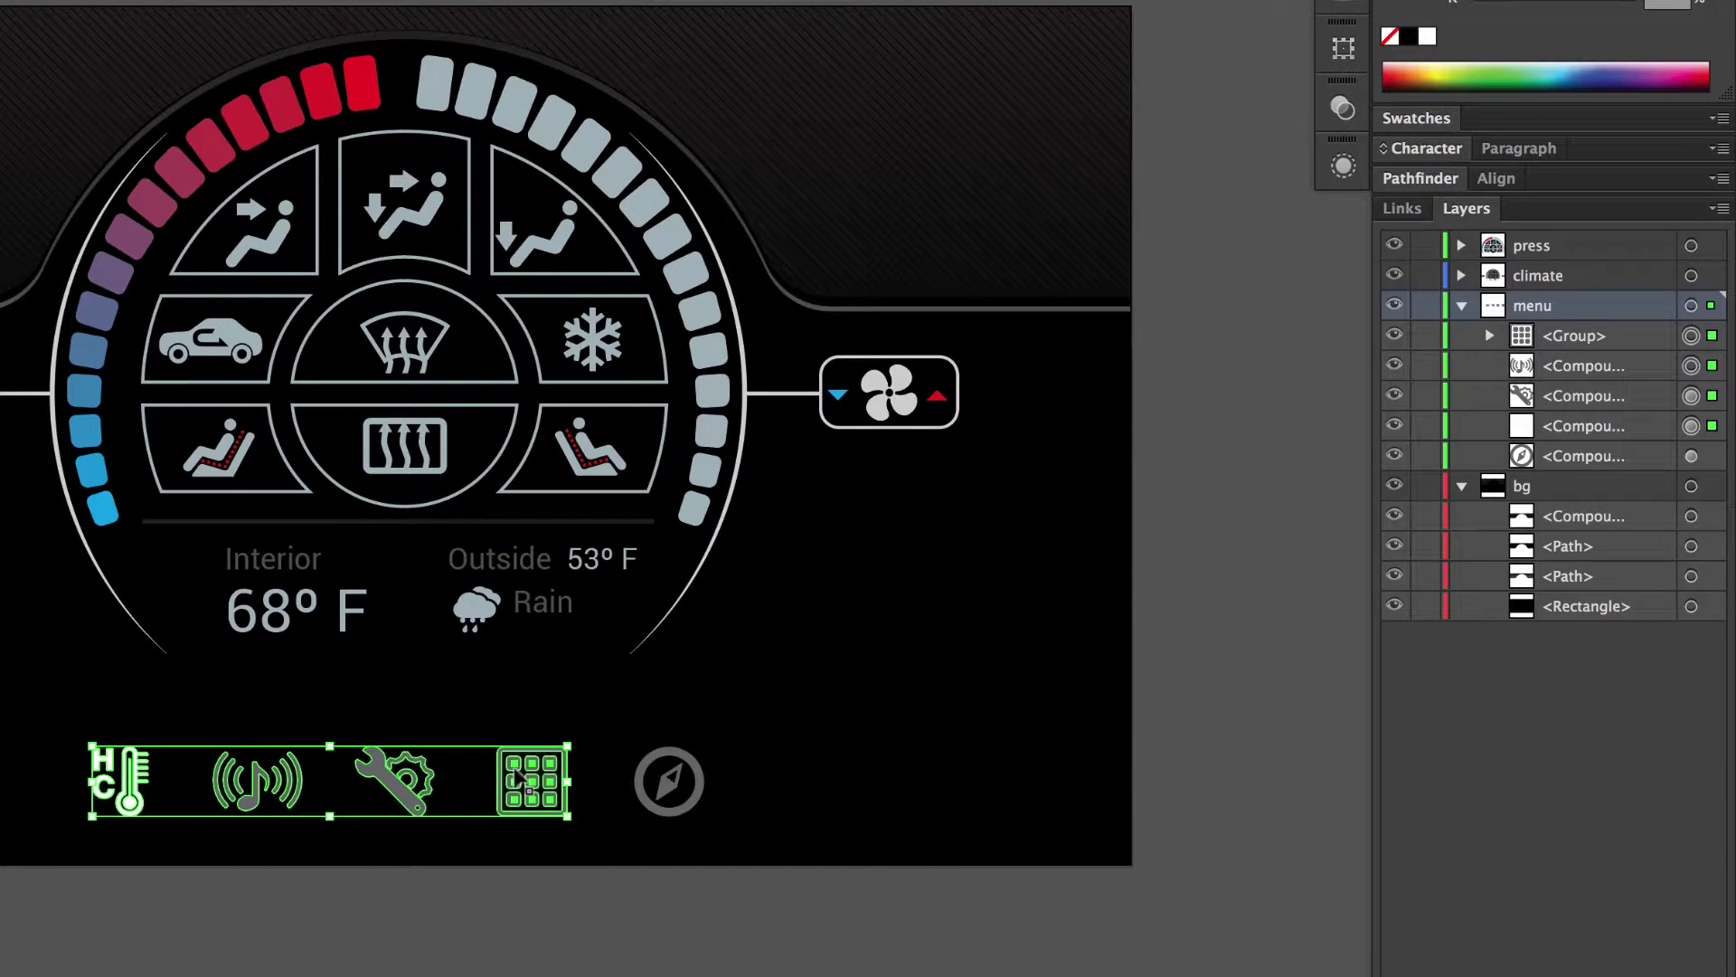
key(cmd+x)
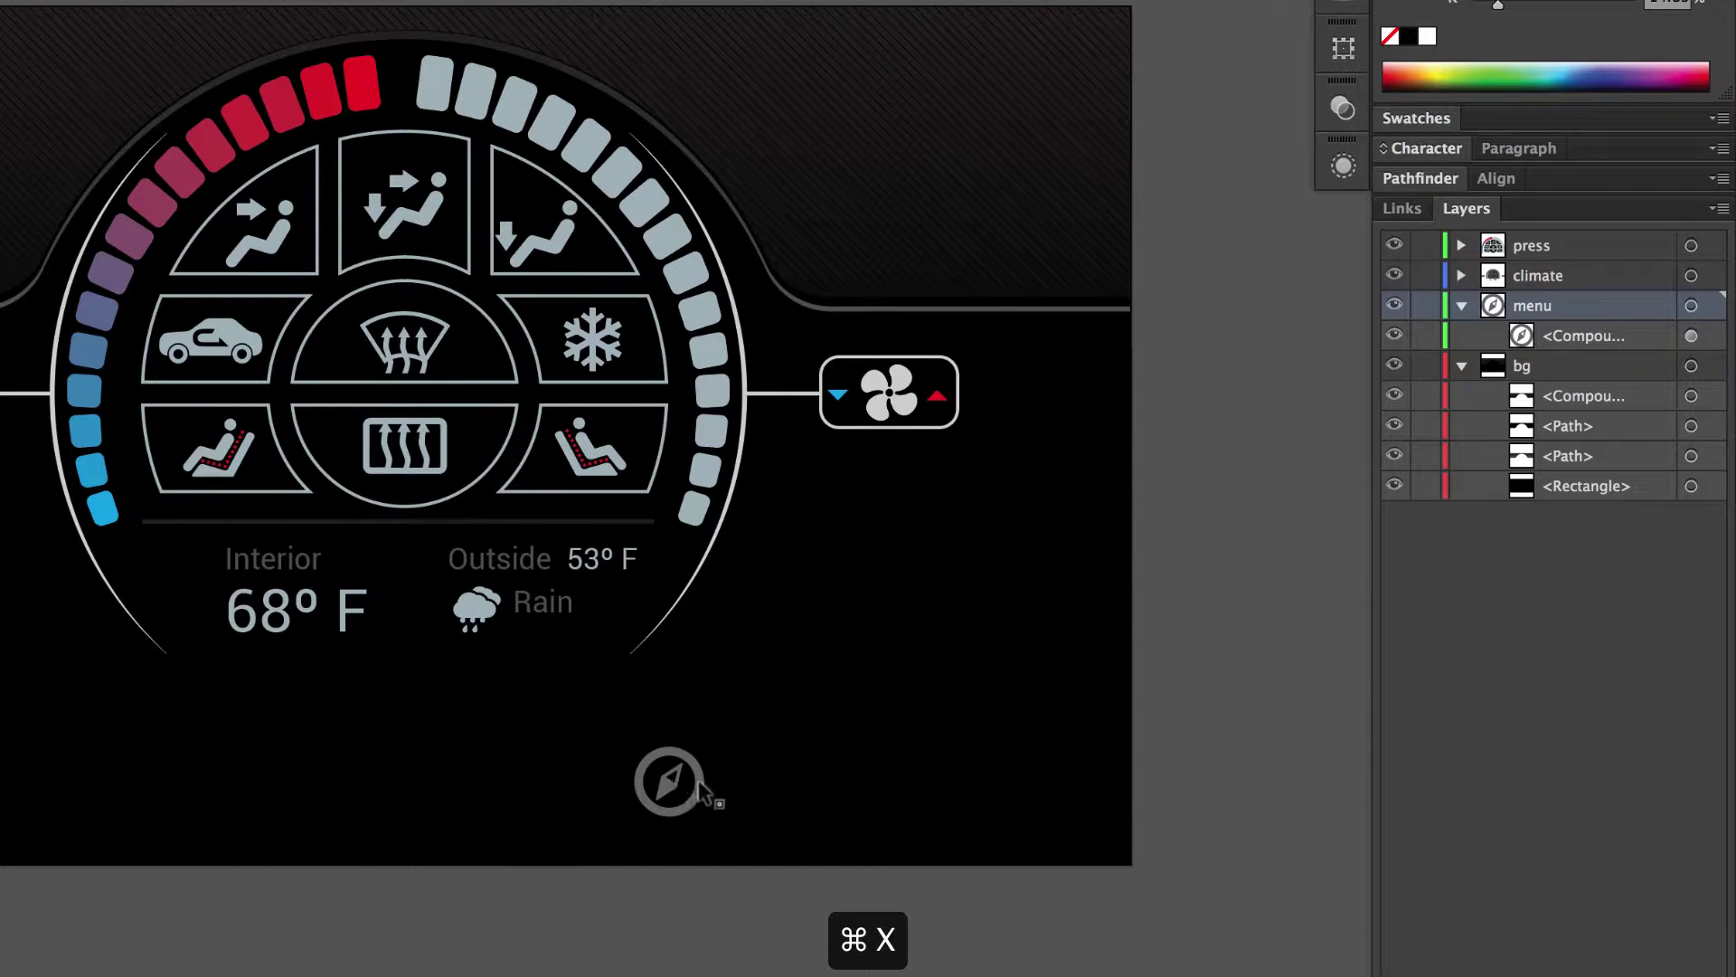
click(699, 783)
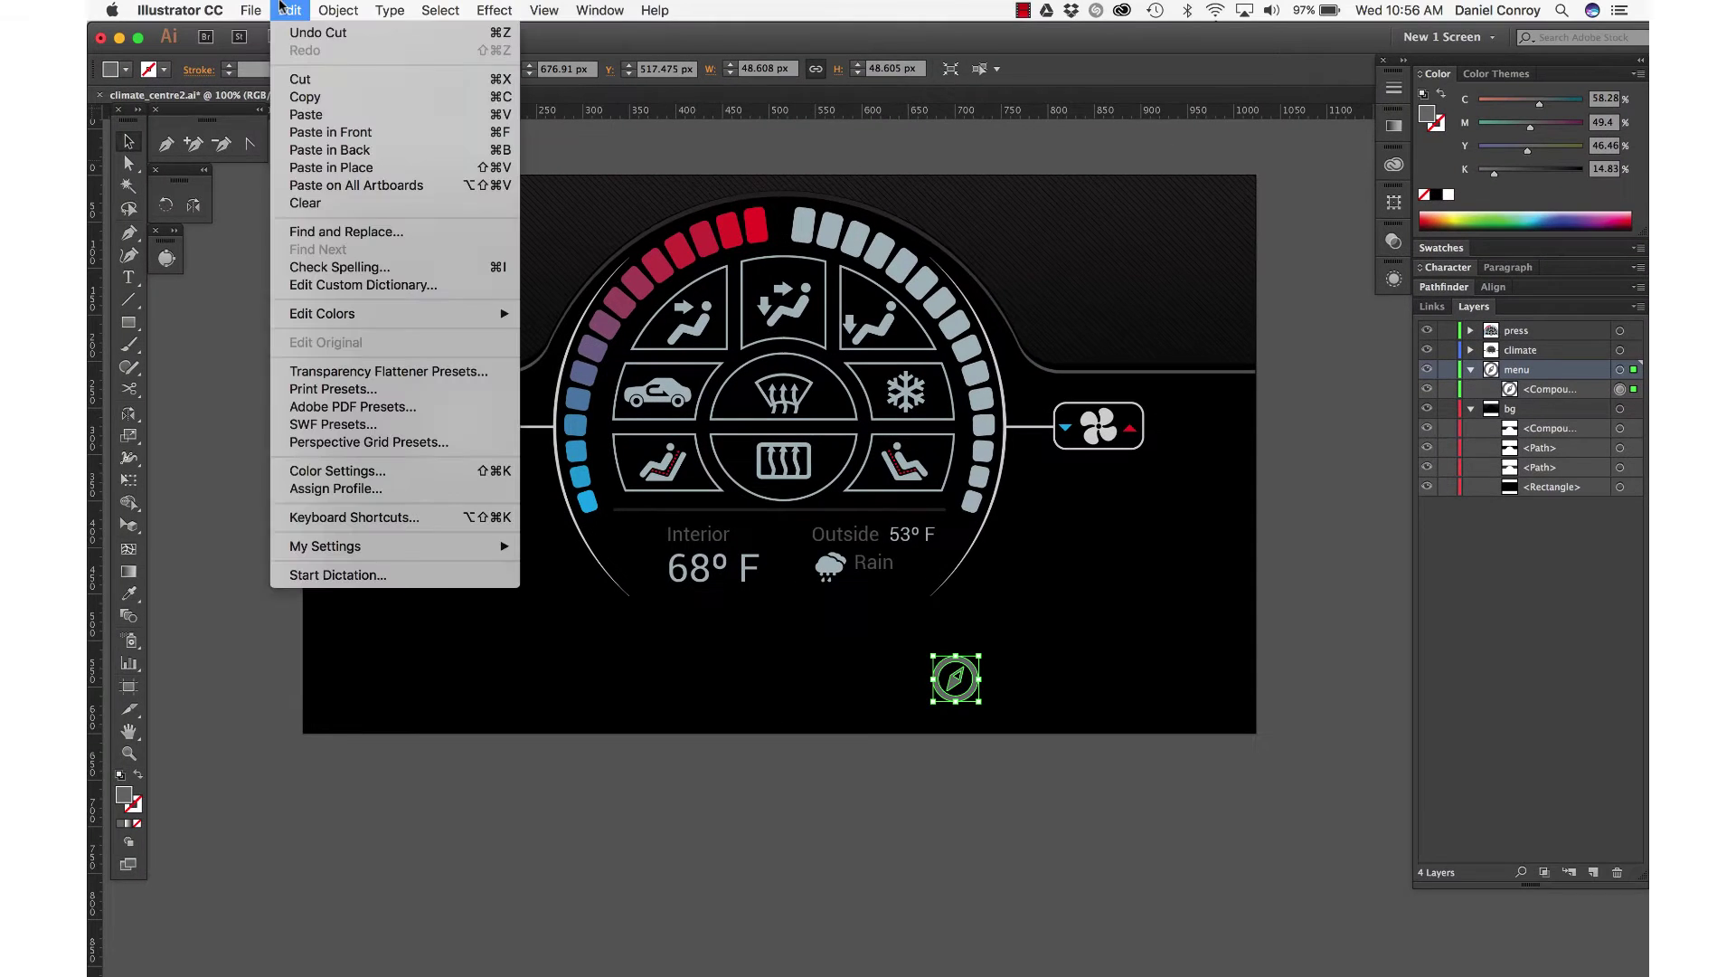
click(290, 10)
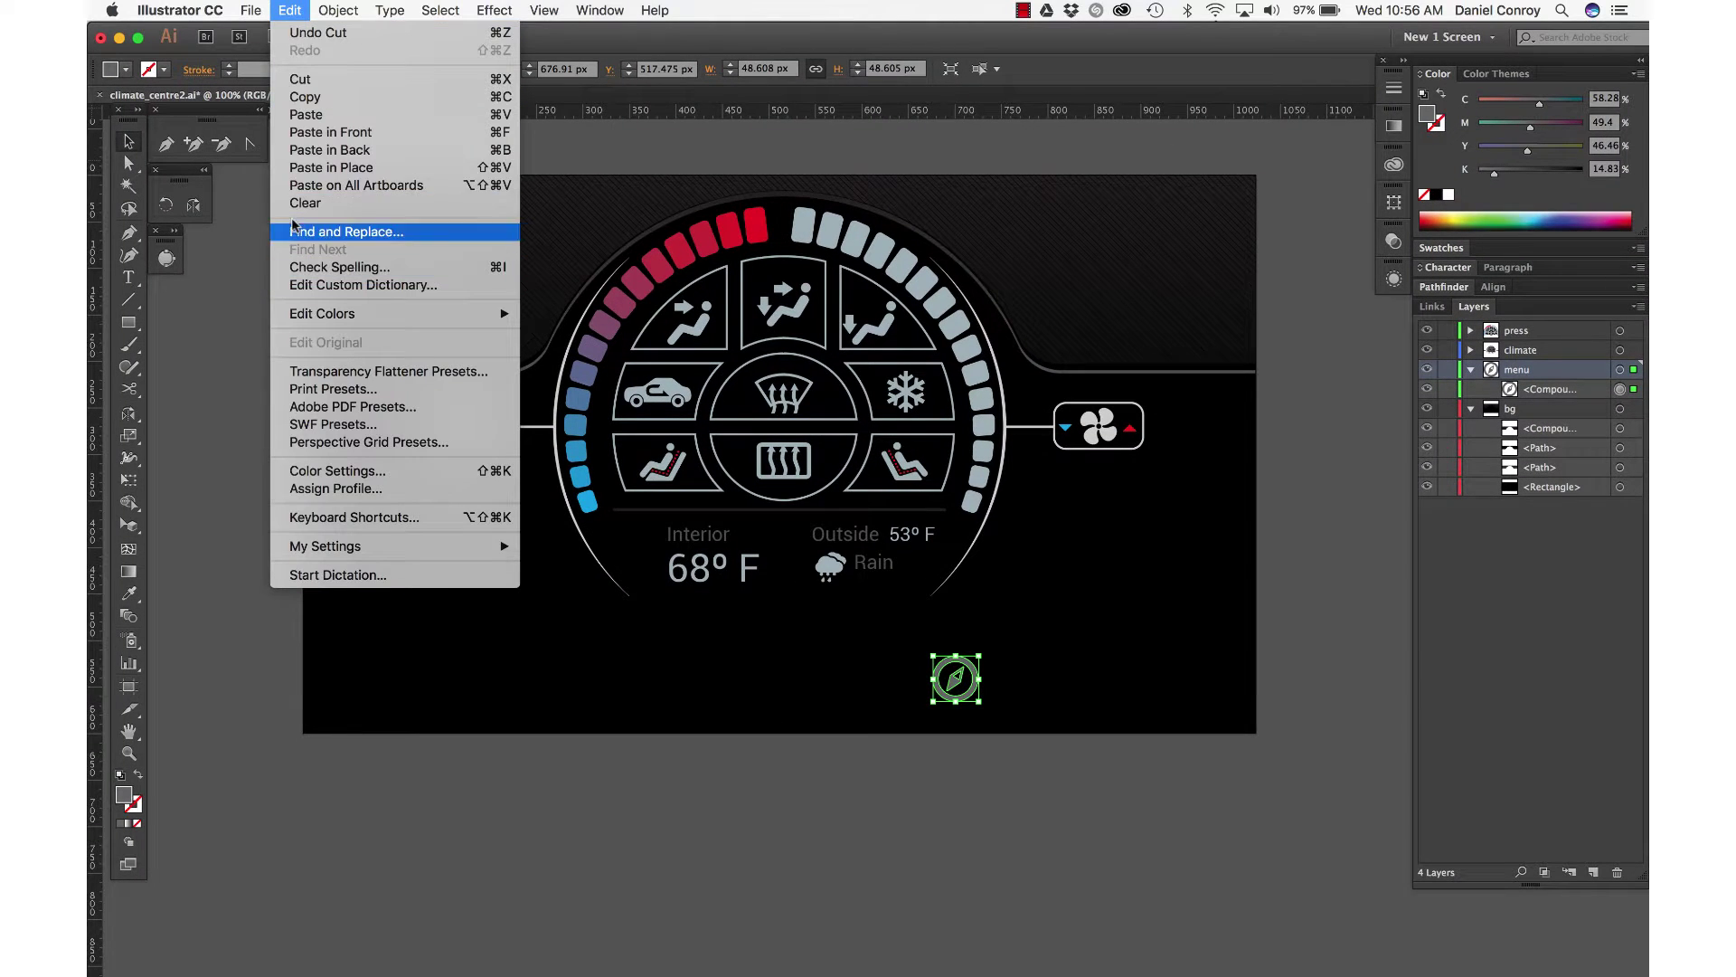
click(322, 137)
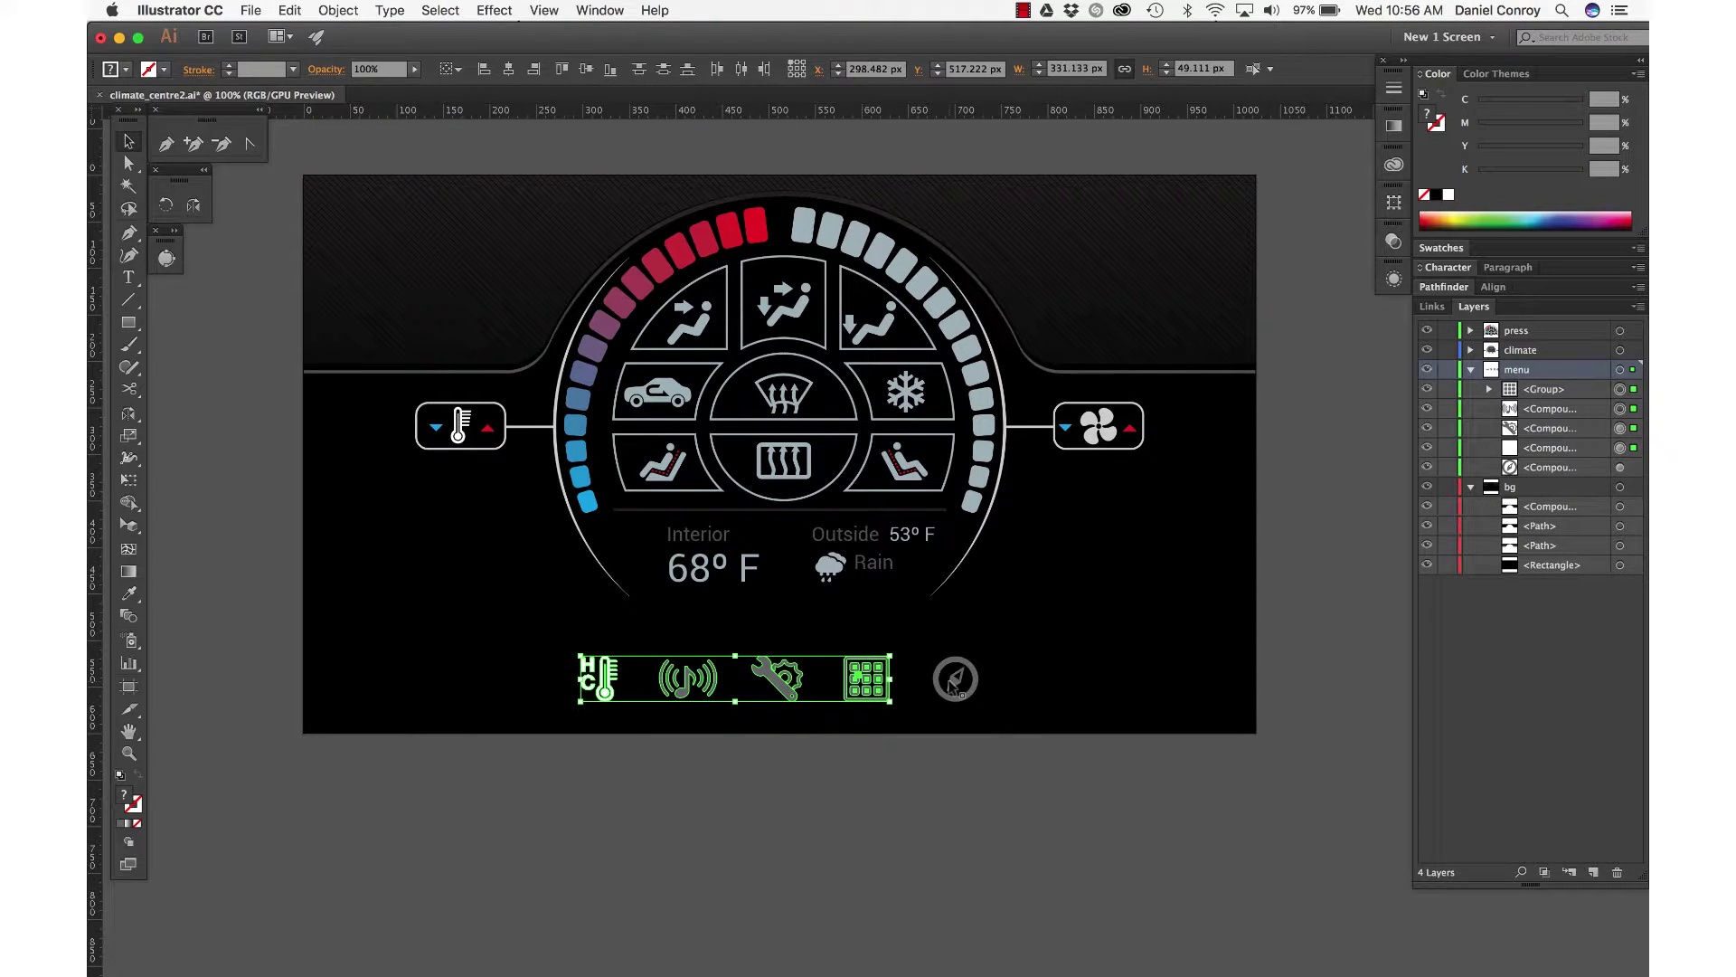
Step: Restack the remaining icons in front of the grid, wrench and audio icons in turn
shift+click(865, 695)
key(super+x)
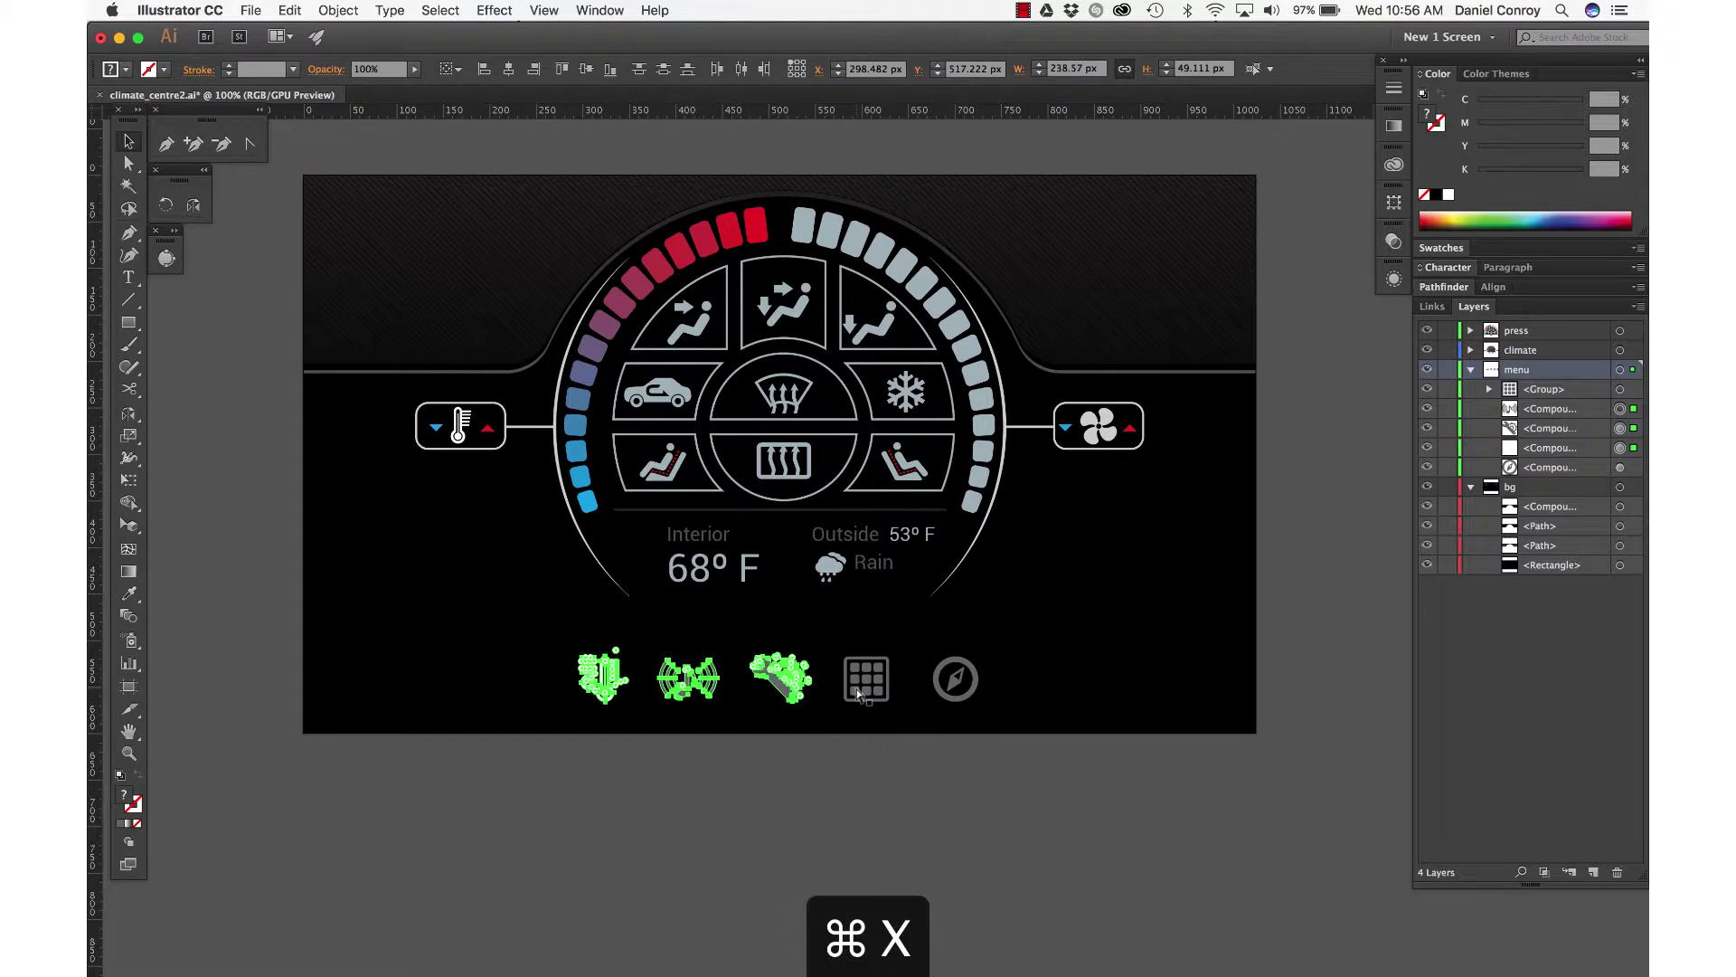
click(865, 690)
key(super+f)
shift+click(791, 689)
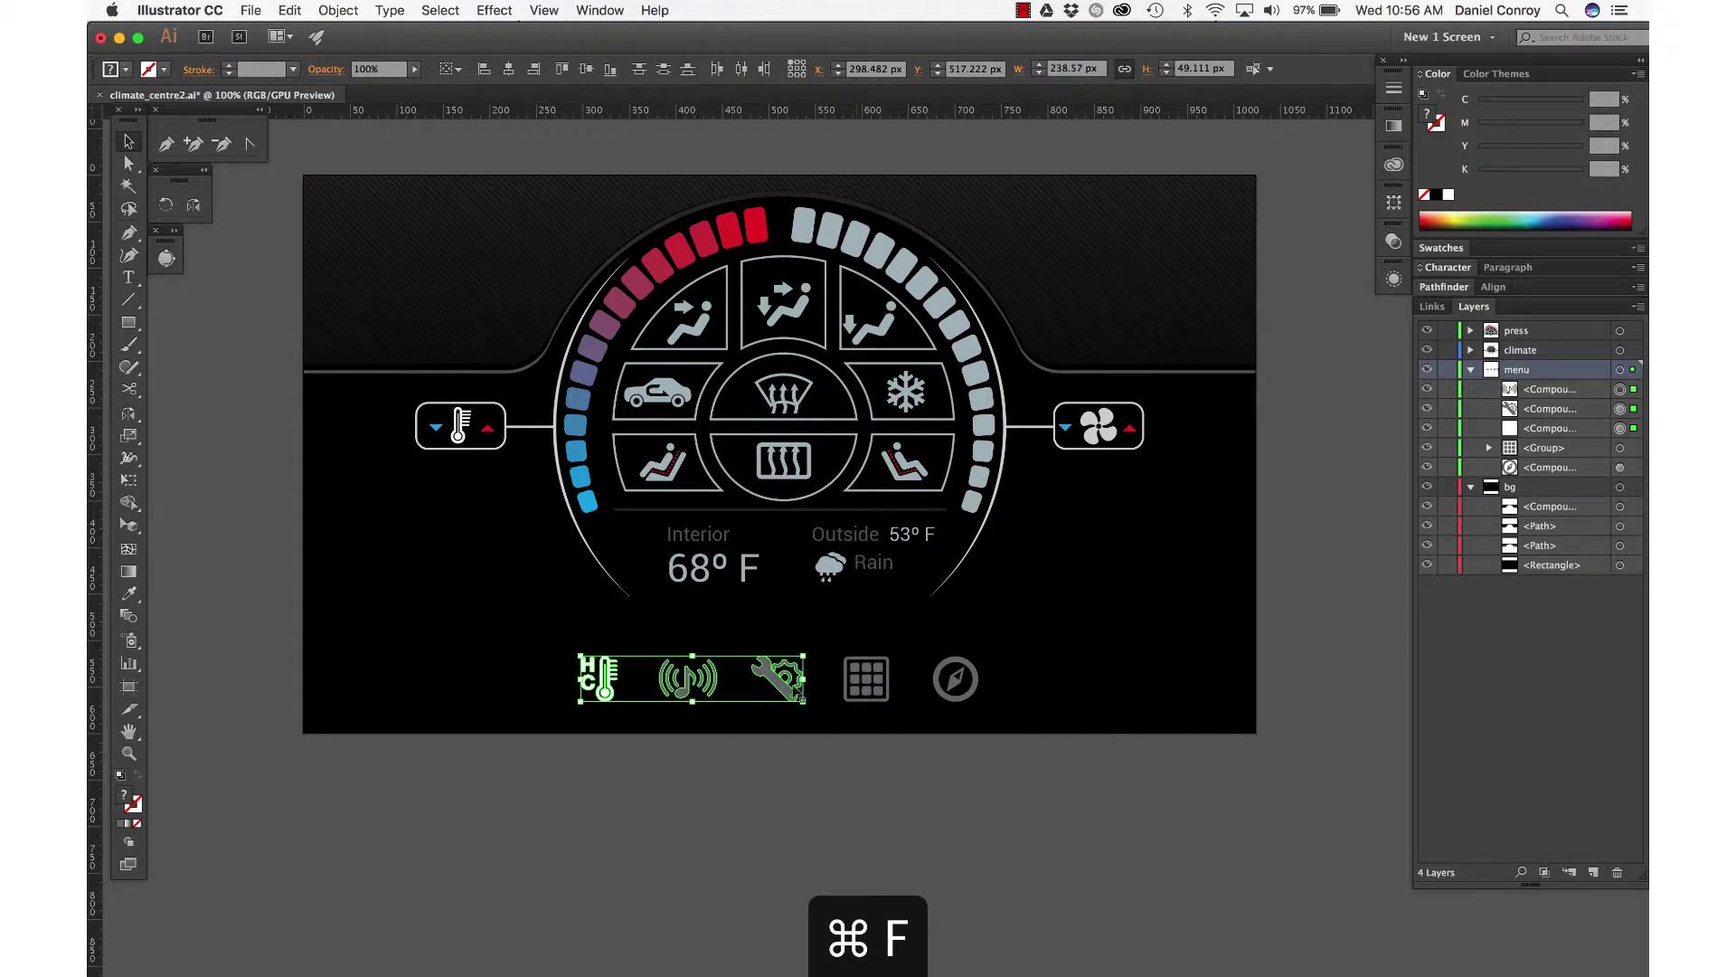
key(super+x)
key(super+f)
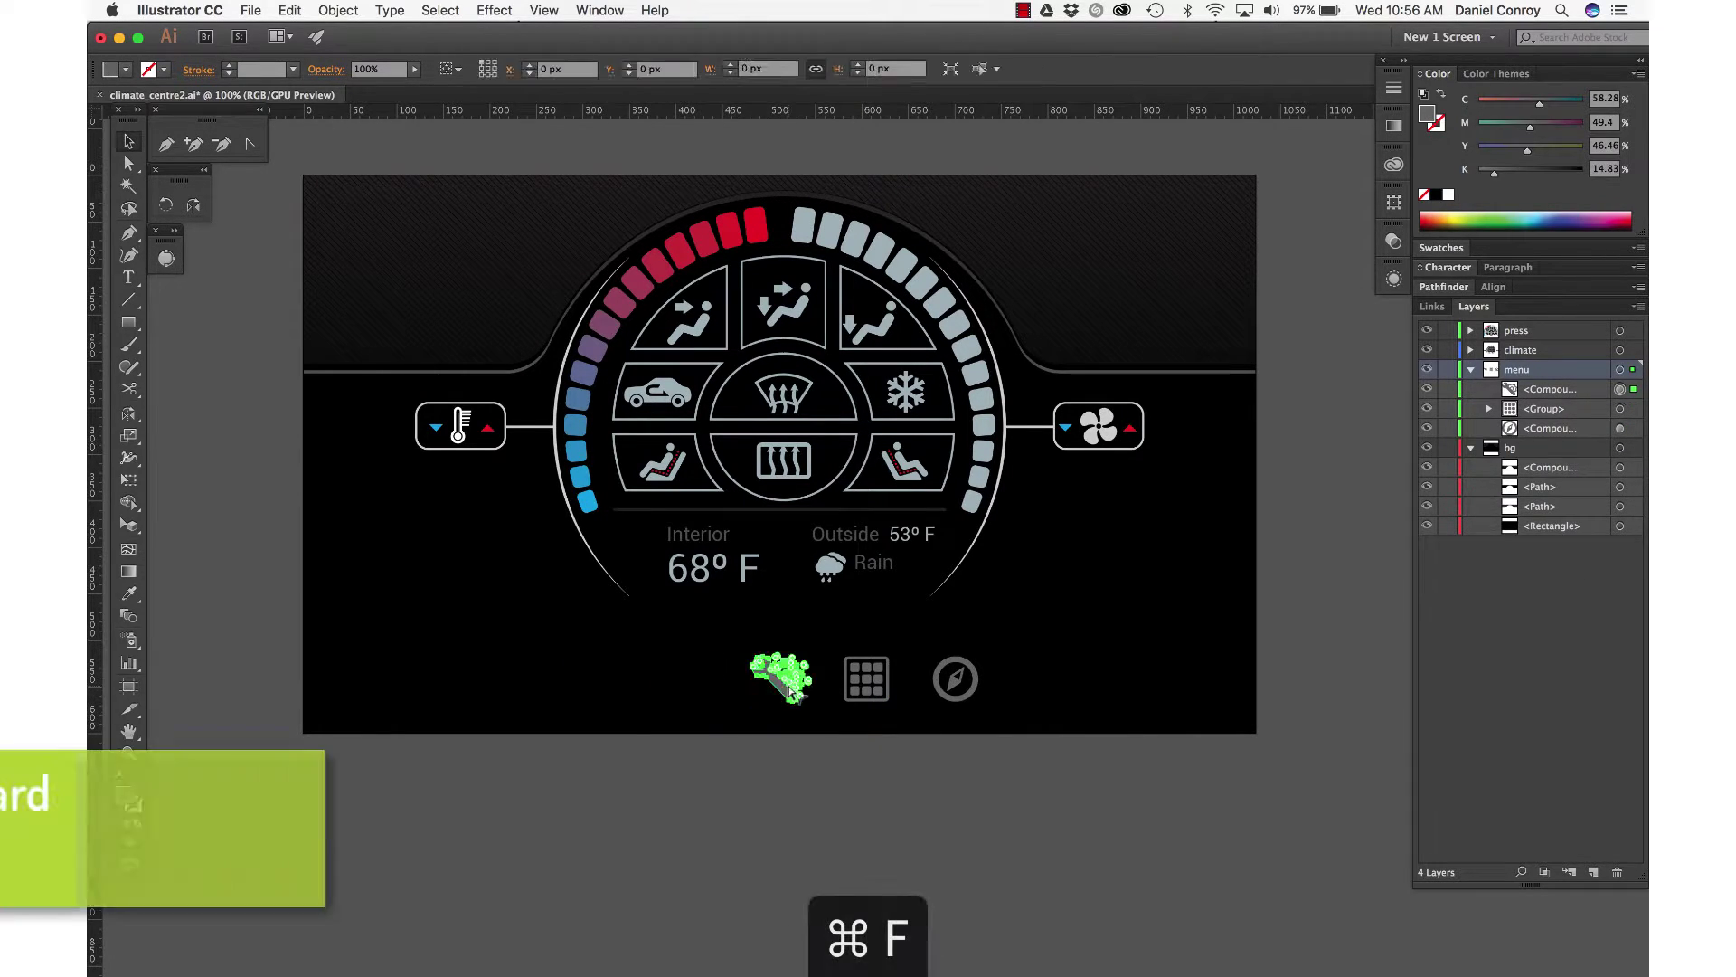
shift+click(692, 691)
key(super+x)
key(super+f)
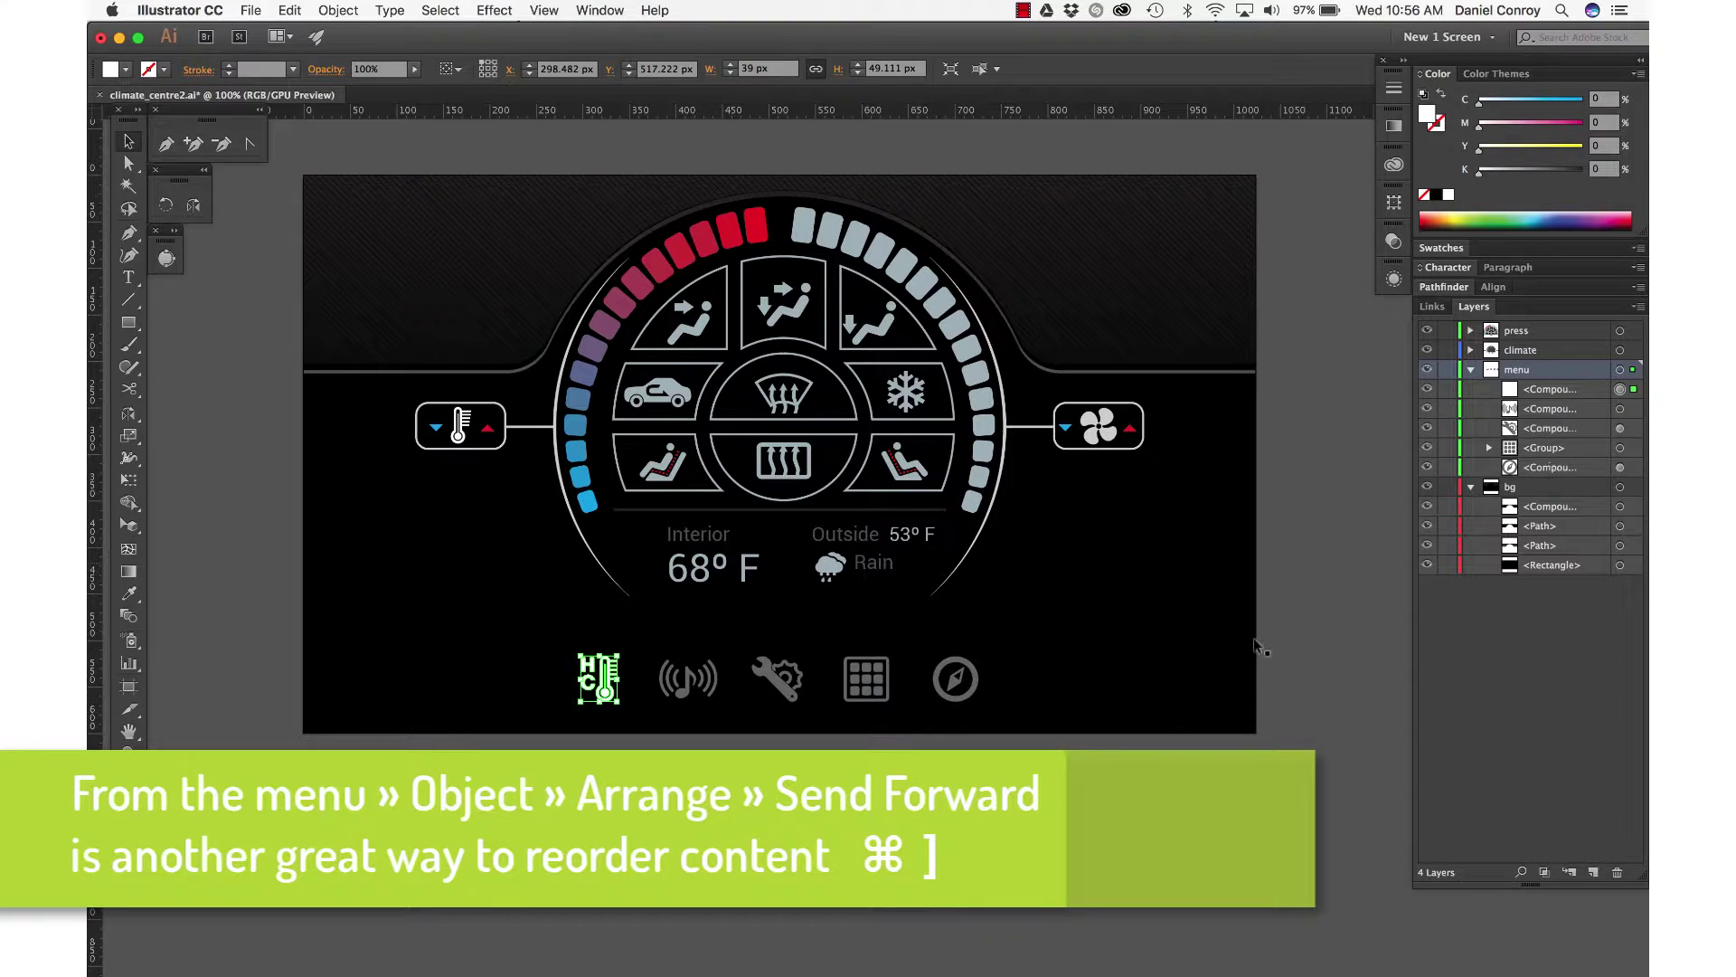
Step: Move the green seat-heat icon behind the grey seat icon with Paste in Back
click(927, 481)
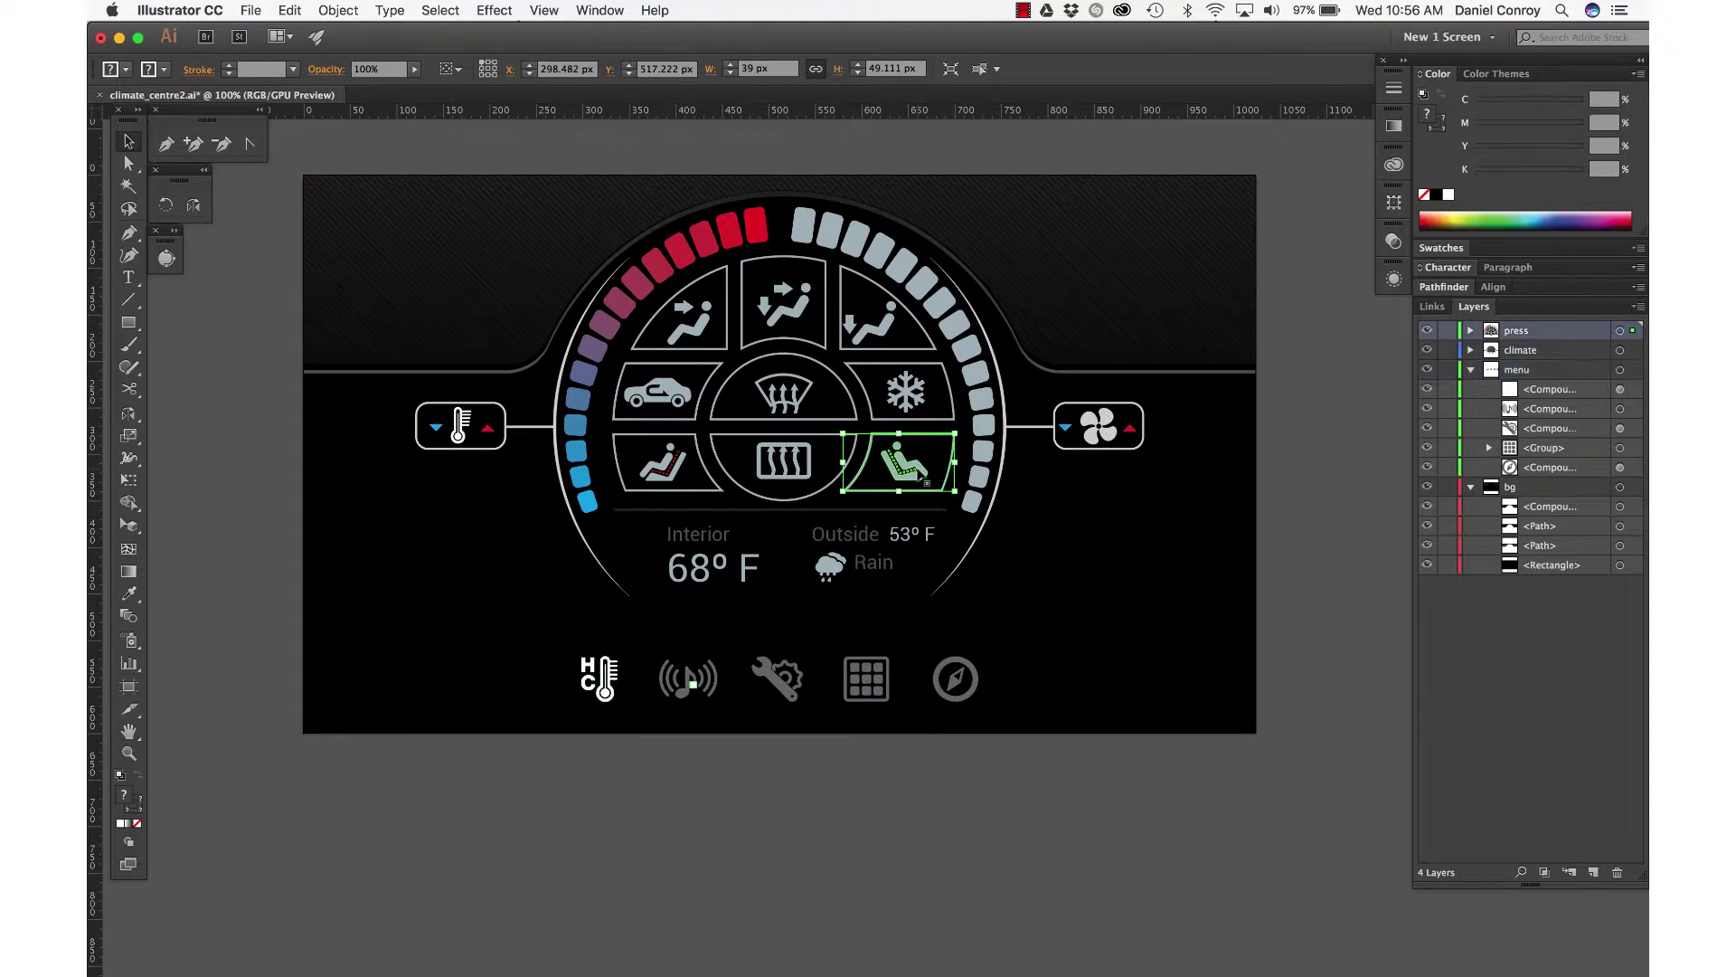
key(super+x)
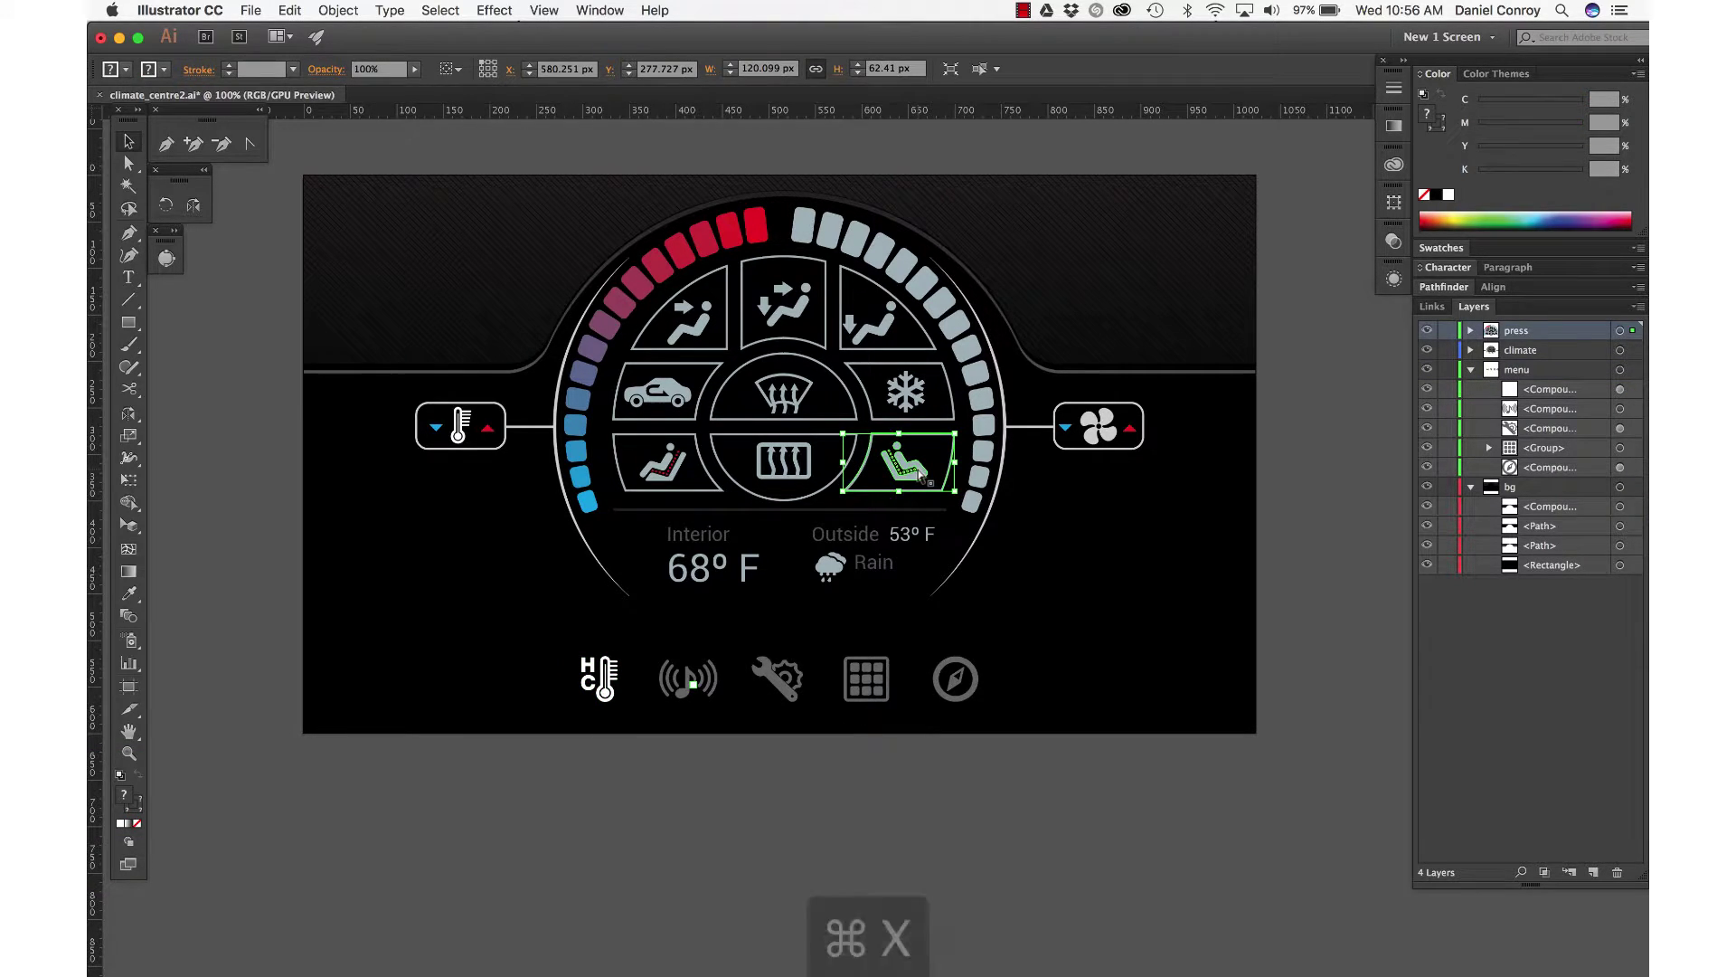
click(917, 470)
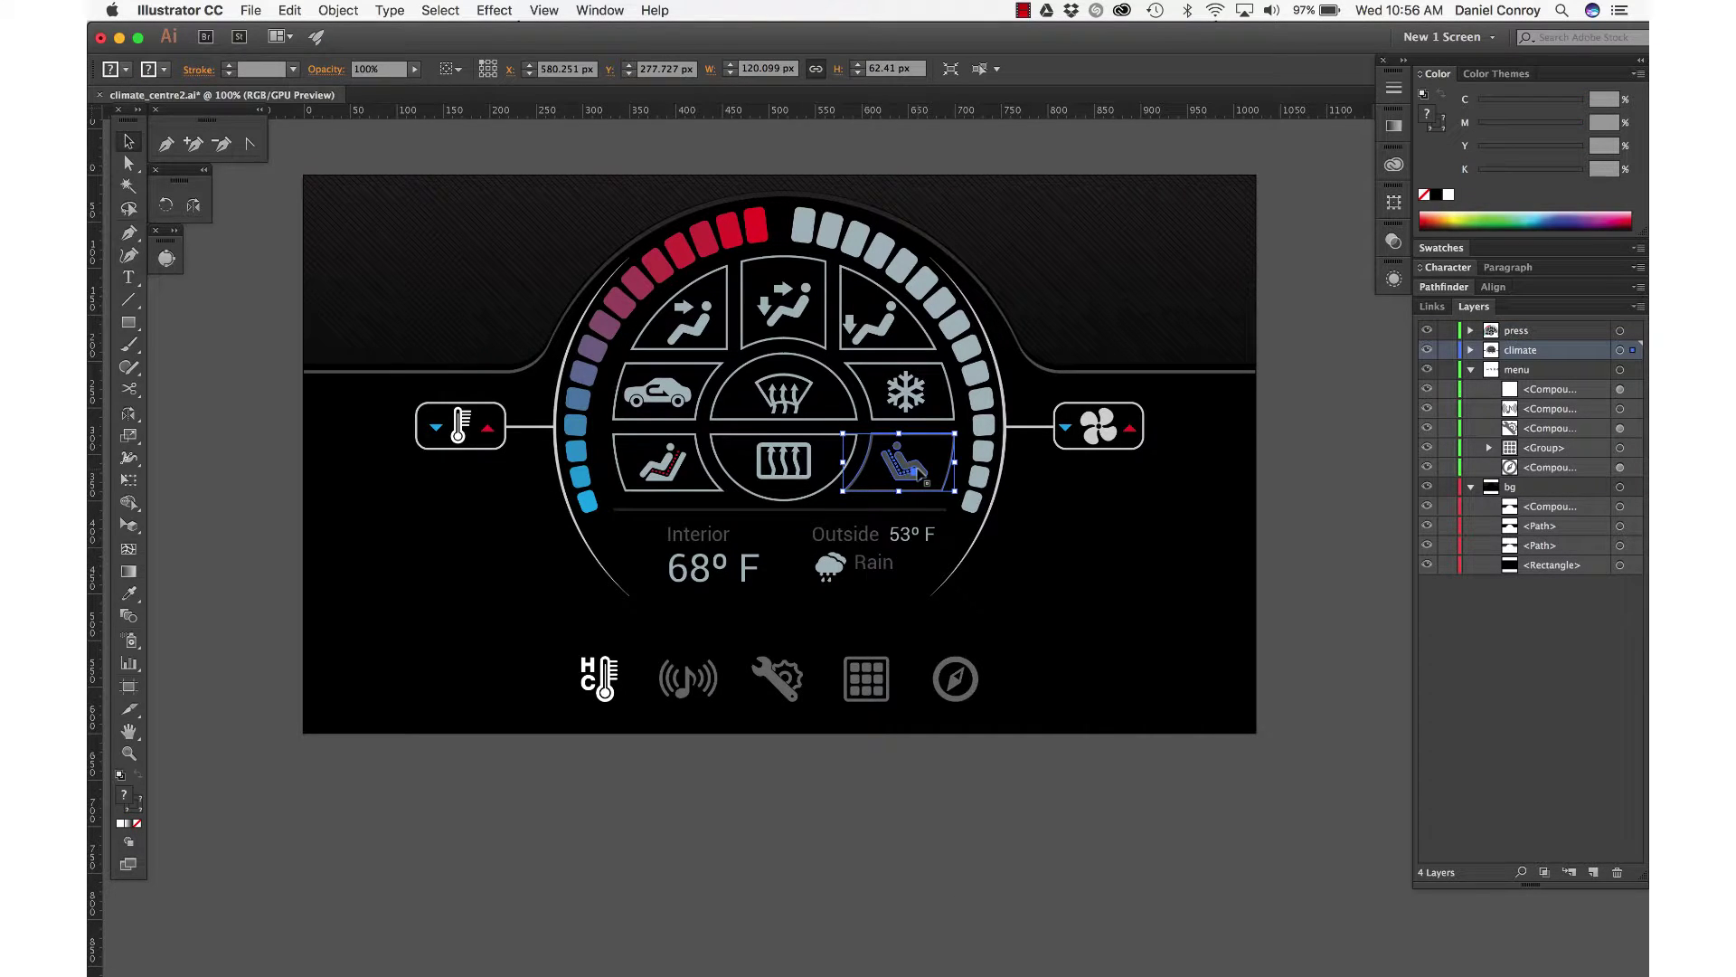
click(293, 9)
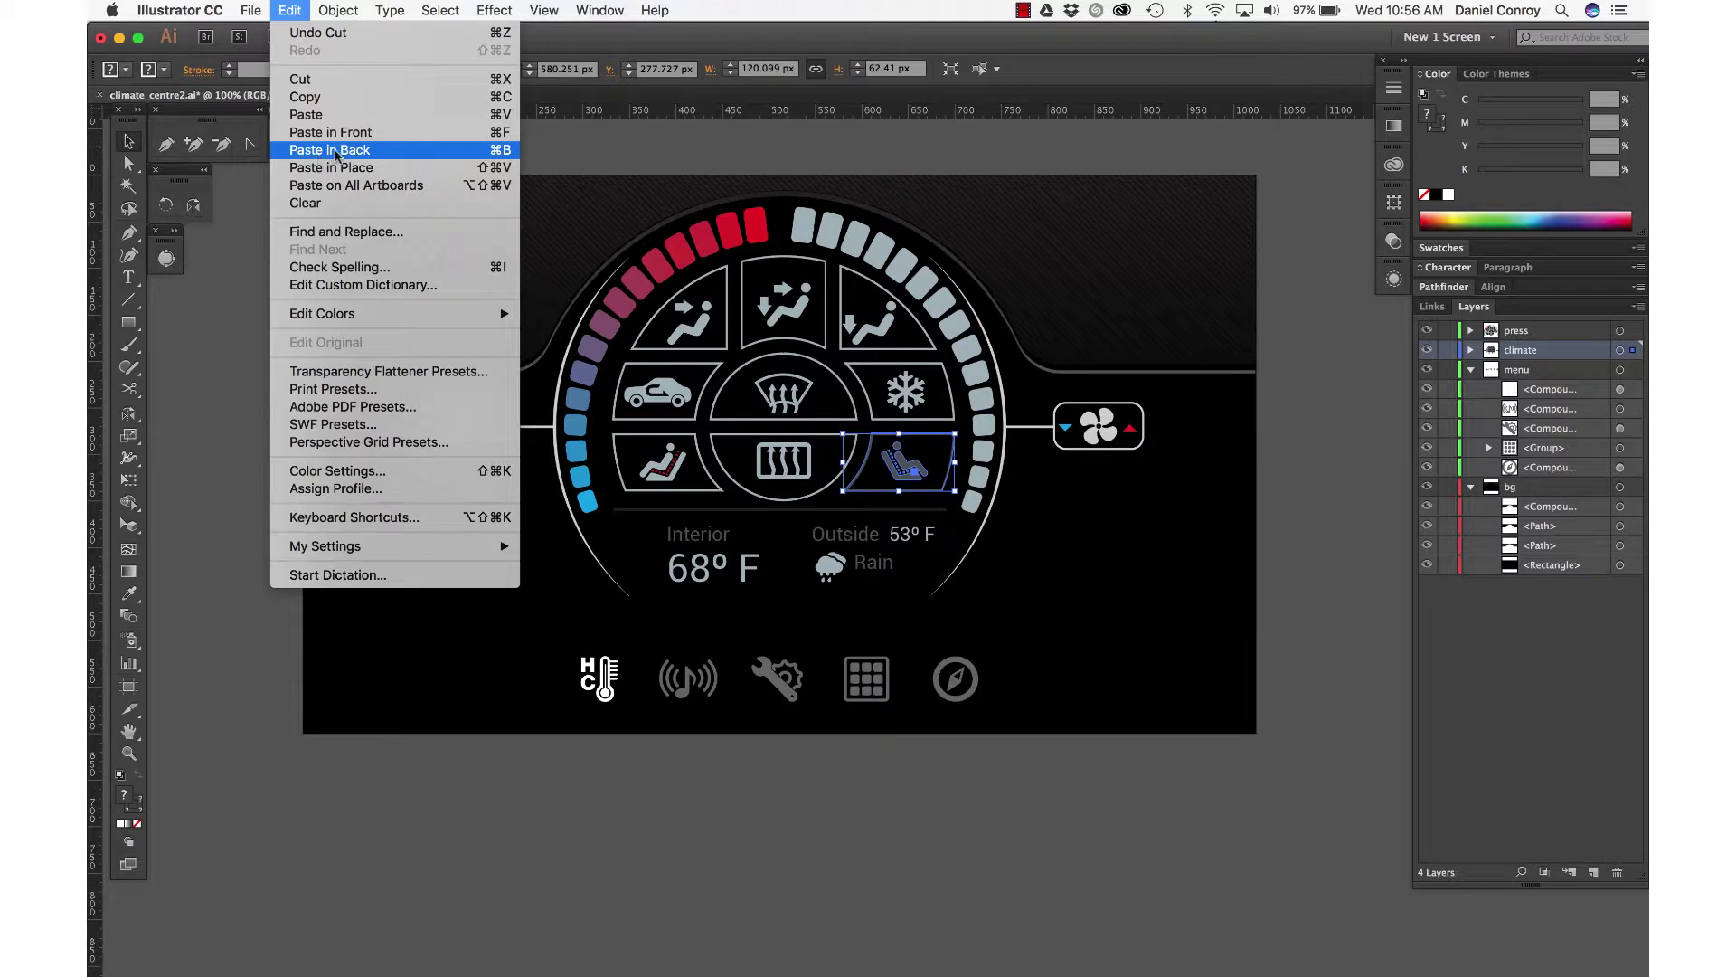
click(335, 150)
Step: Restack the snowflake, top-centre airflow and windscreen defrost icons with Paste in Back
click(879, 385)
key(super+x)
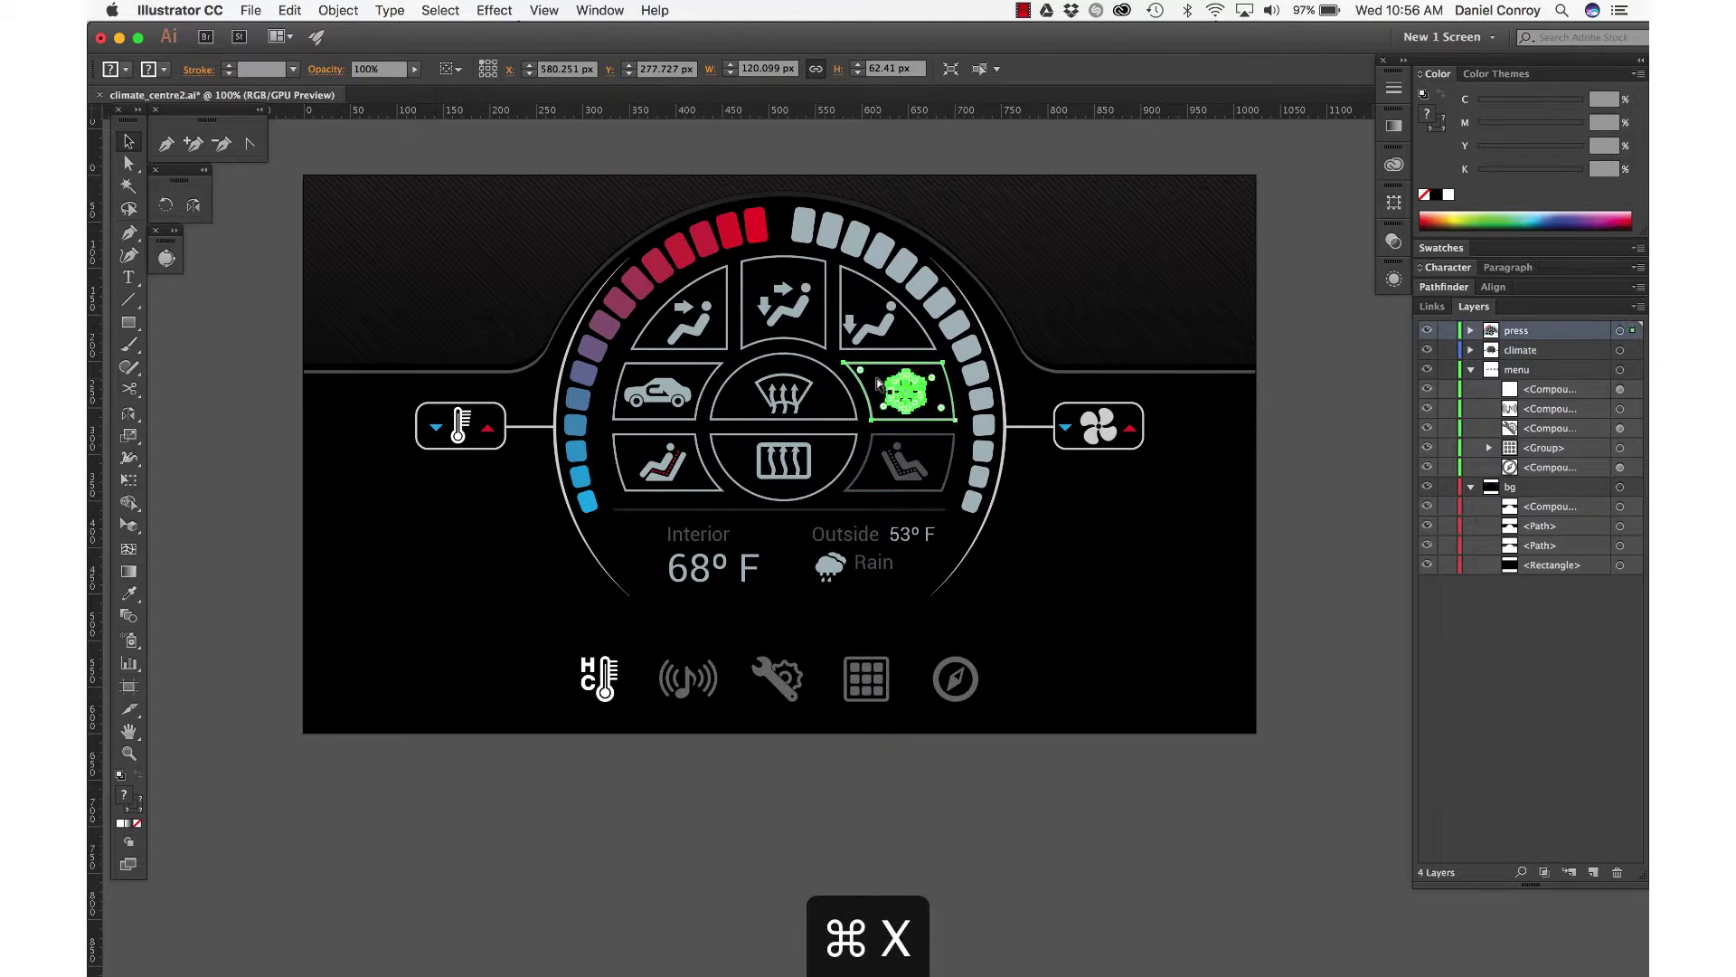
key(super+b)
key(super+x)
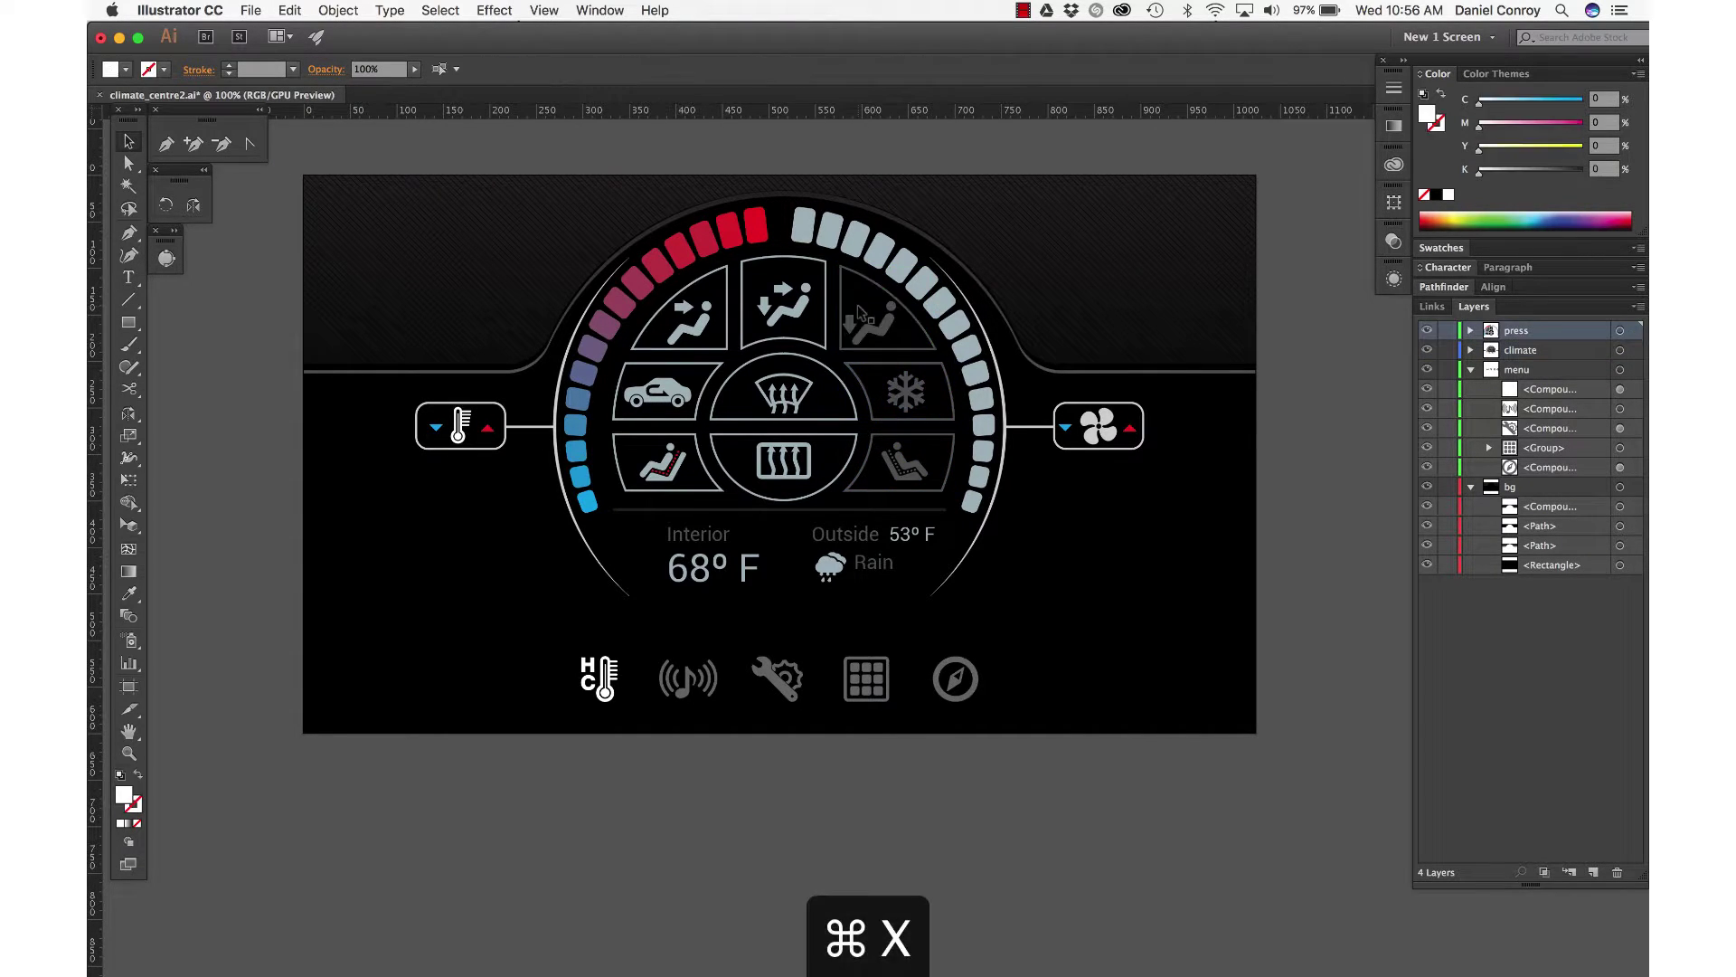
key(super+b)
key(super+x)
key(super+b)
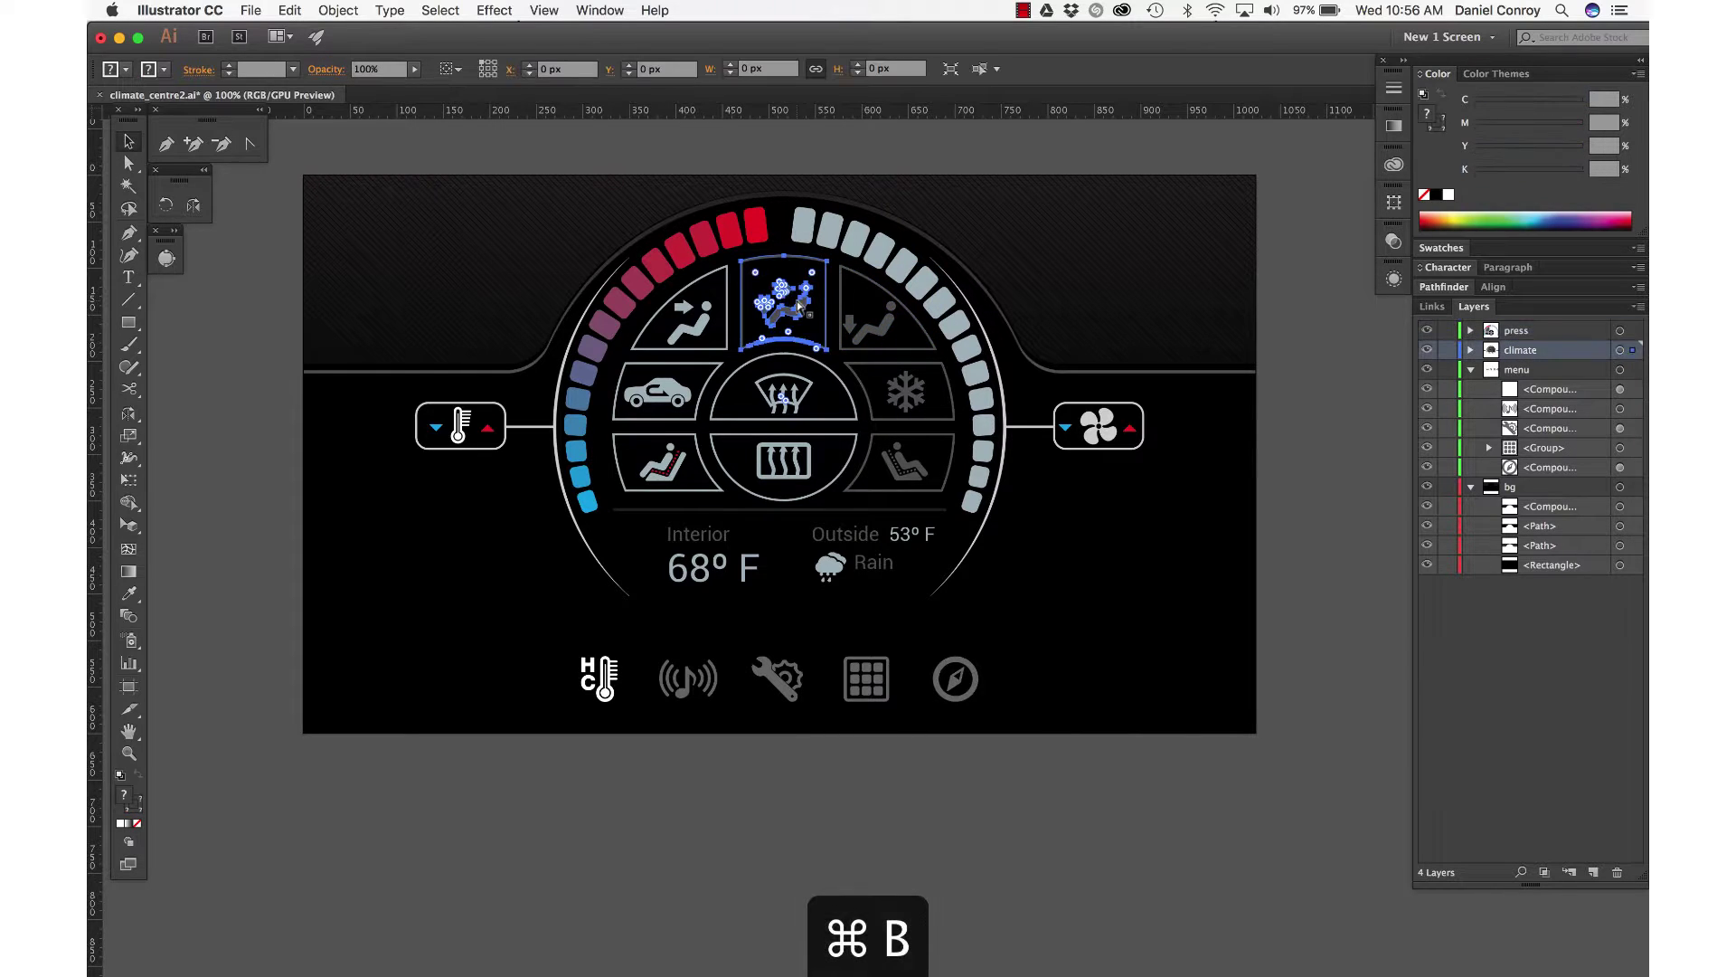
click(811, 408)
key(super+x)
key(super+b)
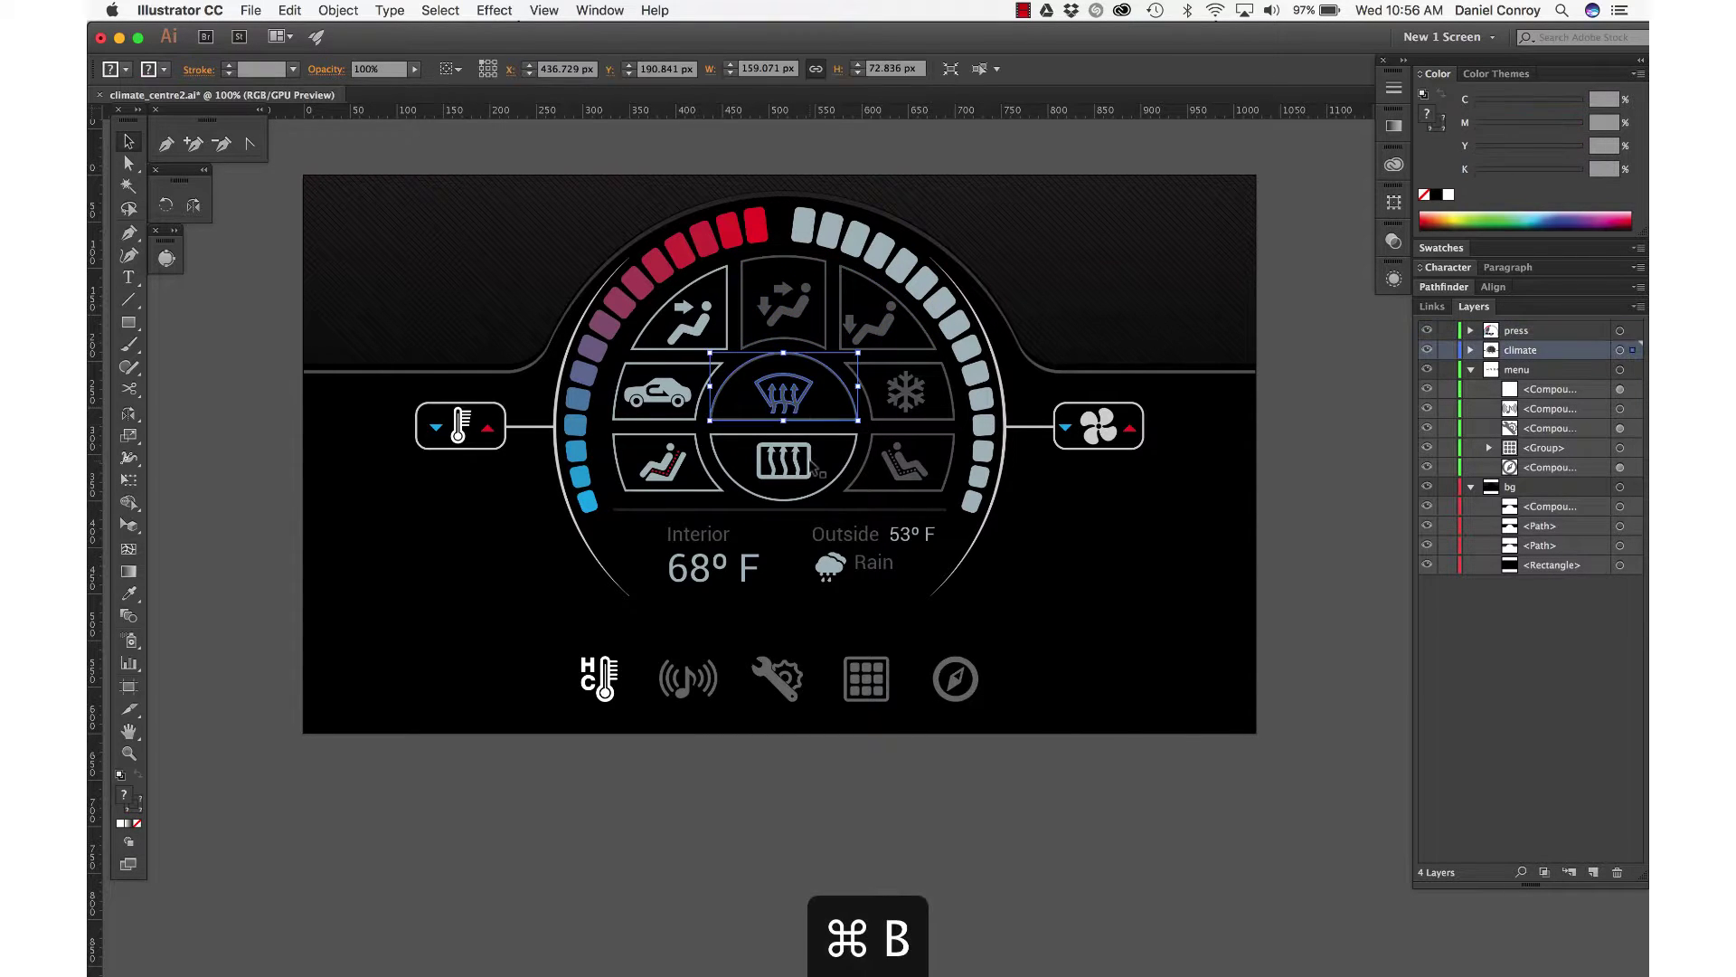
Step: Restack the rear defrost, lower-left seat, car and top-left seat icons with Paste in Back
click(816, 468)
key(super+x)
key(super+b)
click(674, 455)
key(super+x)
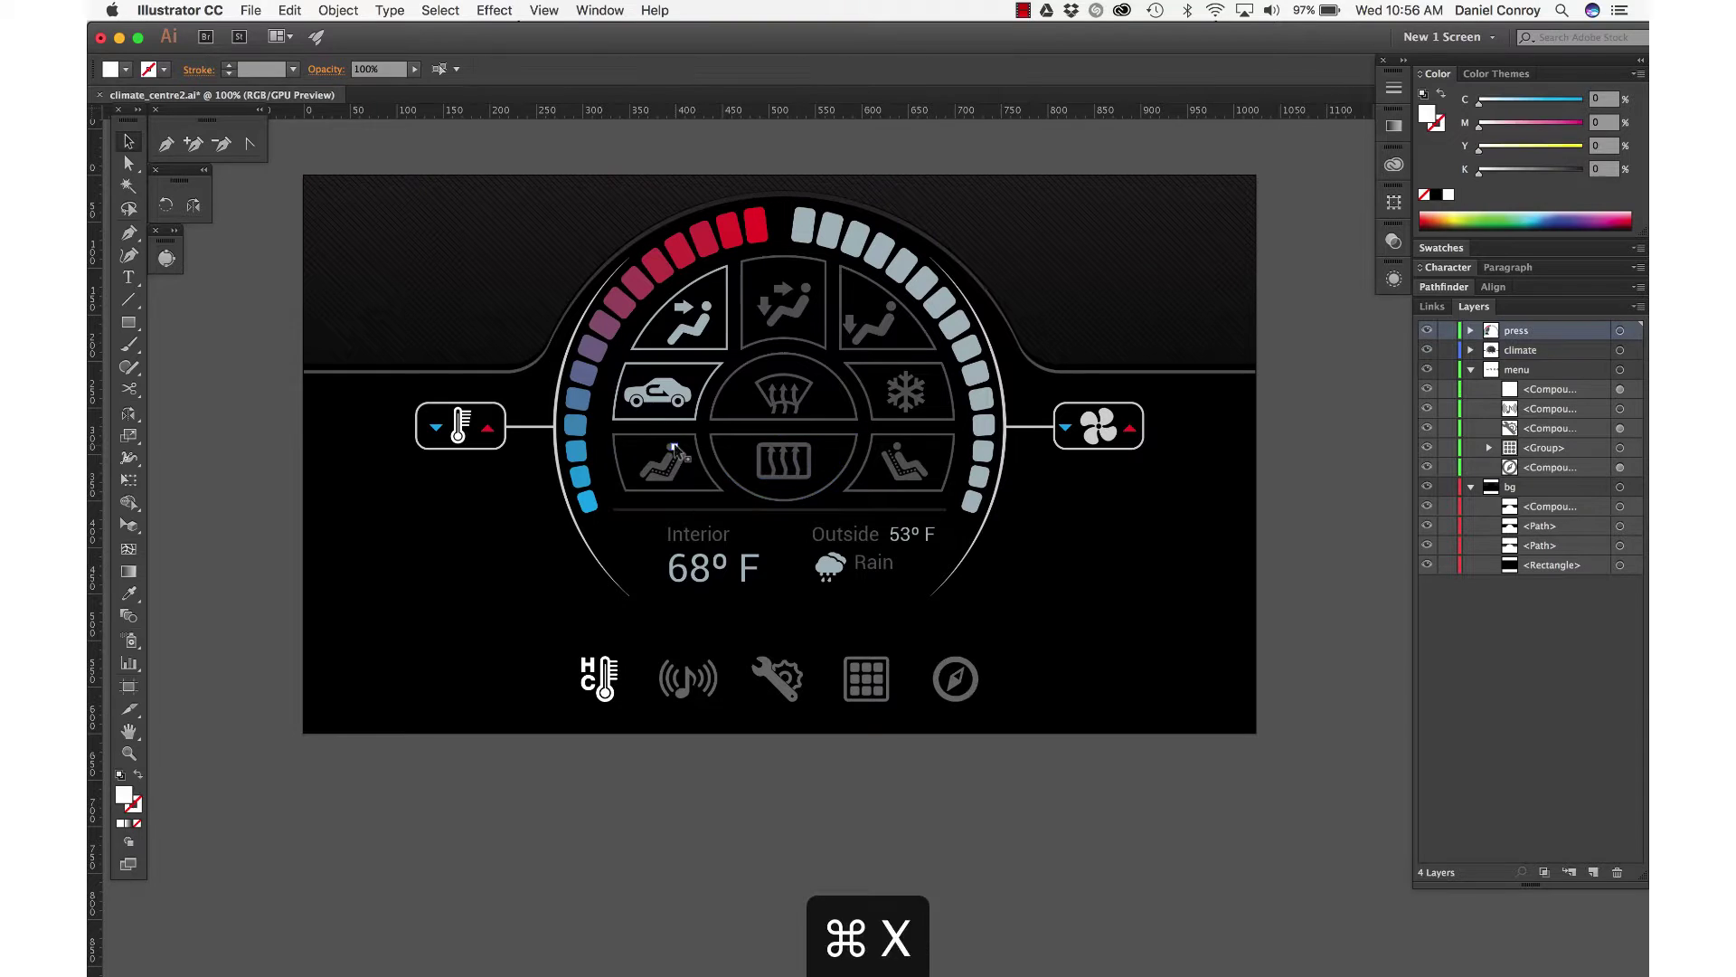
key(super+b)
click(671, 396)
key(super+x)
key(super+b)
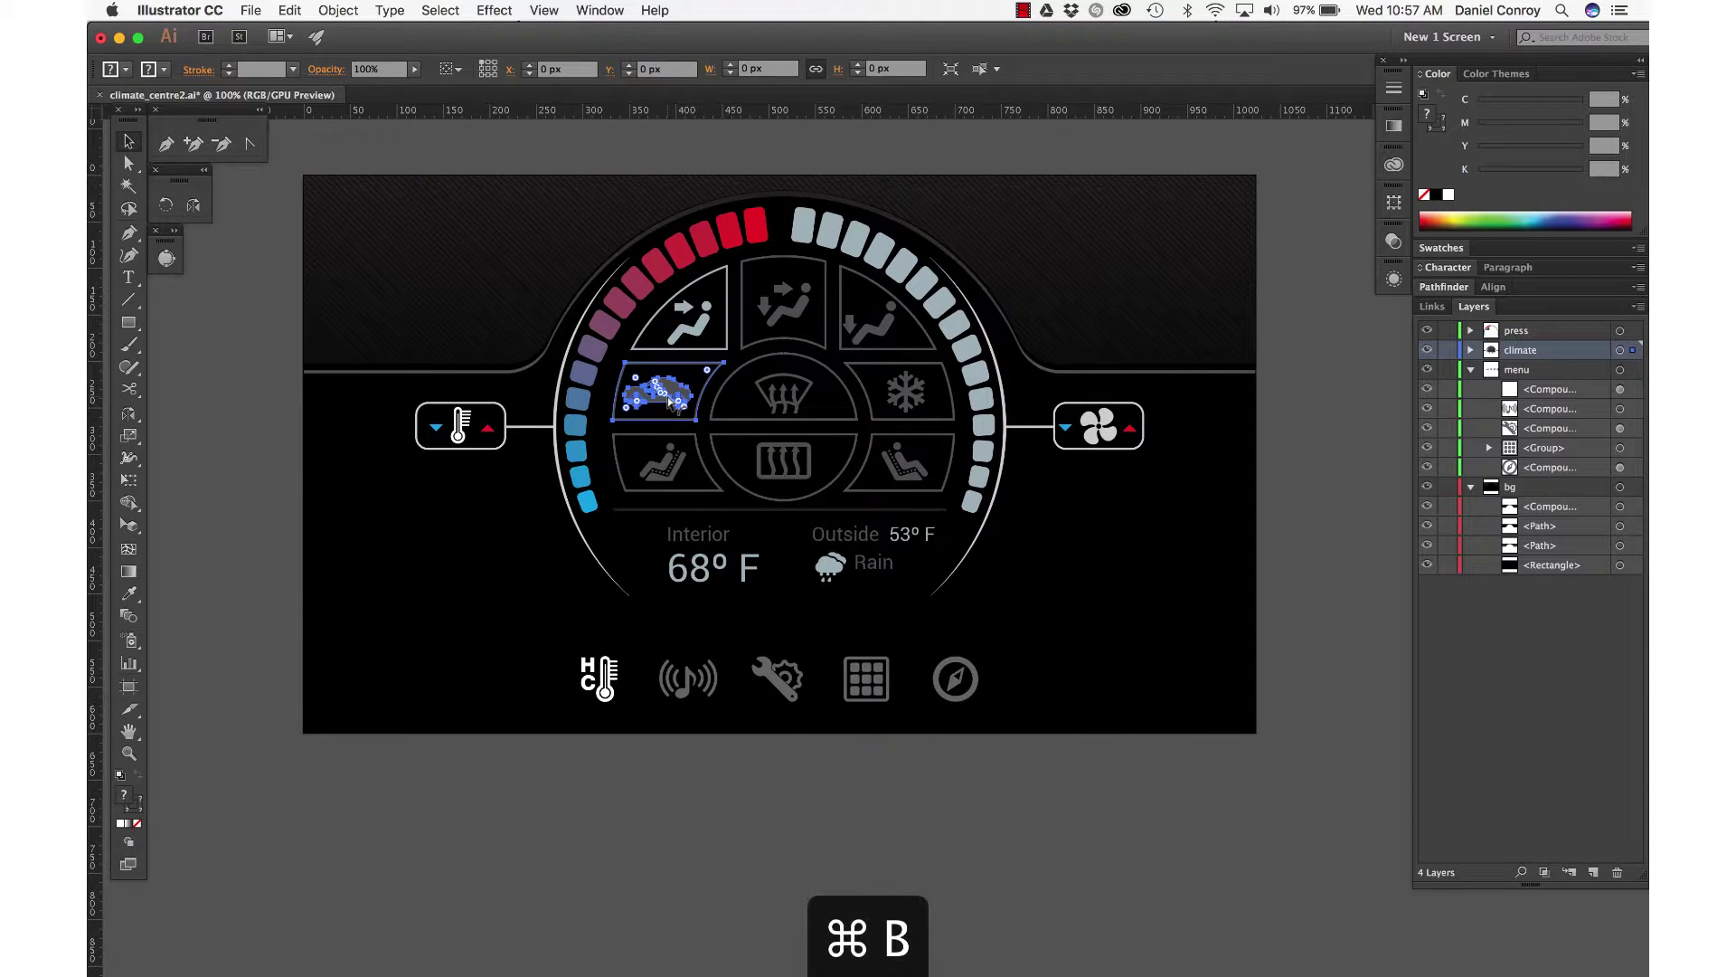
click(686, 320)
key(super+x)
key(super+b)
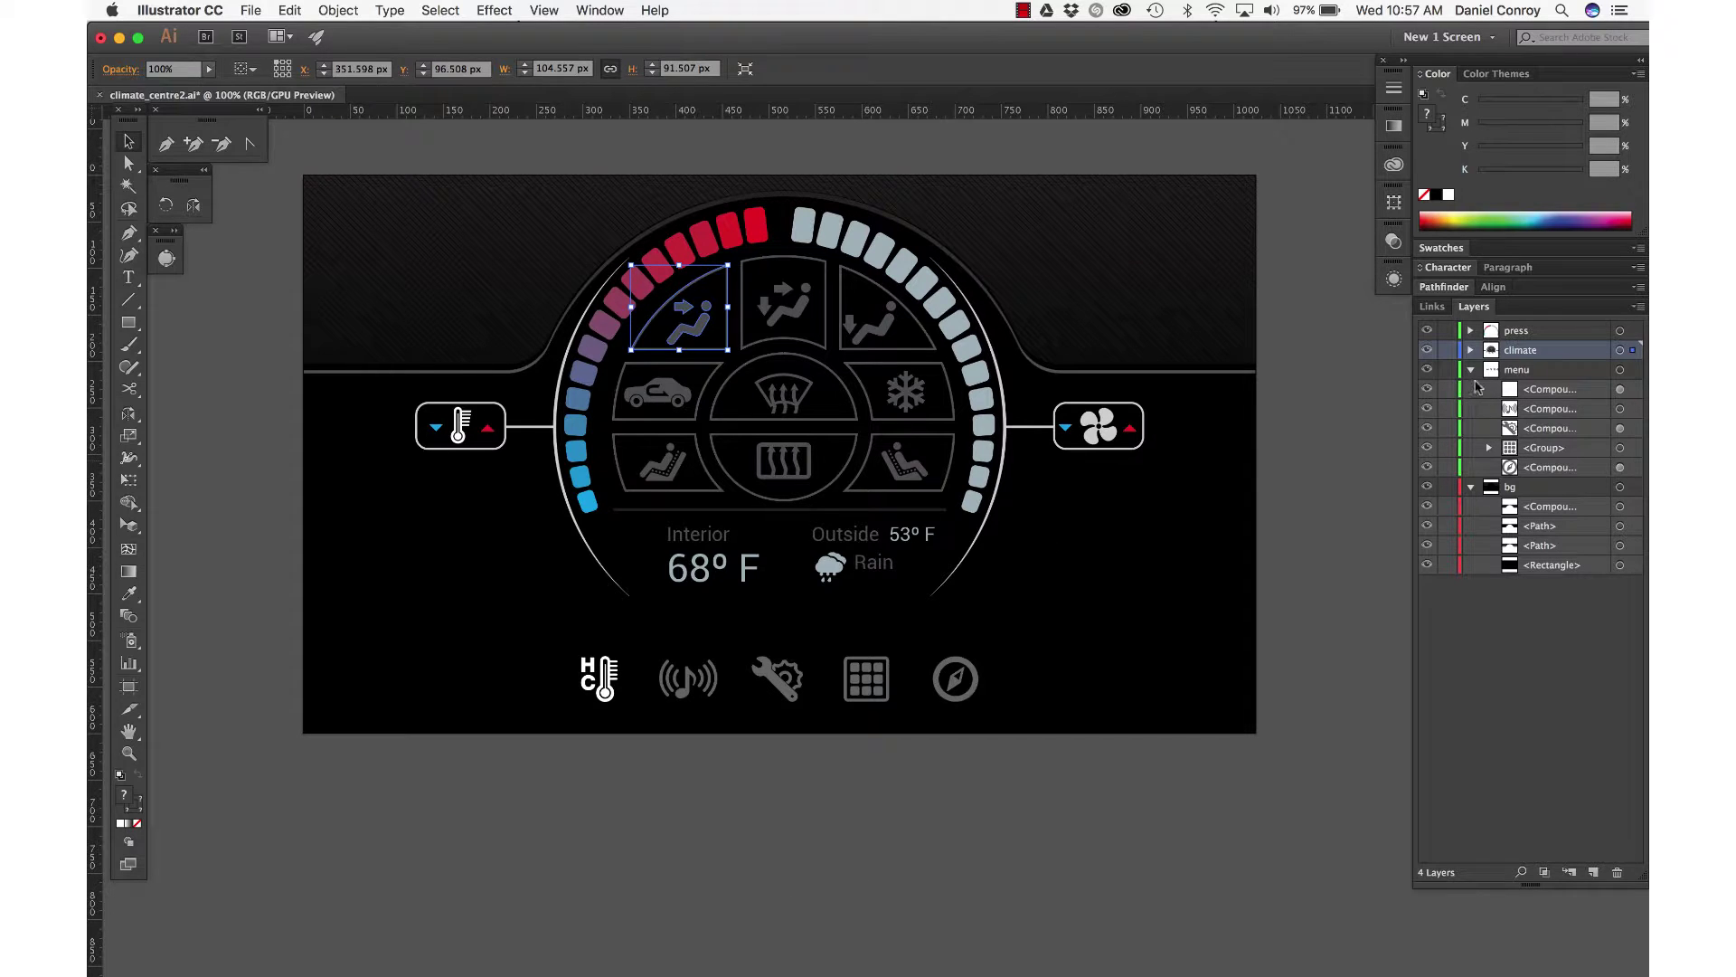
Step: Expand the climate layer, select several seat-button groups and reveal one group's contents
click(1470, 350)
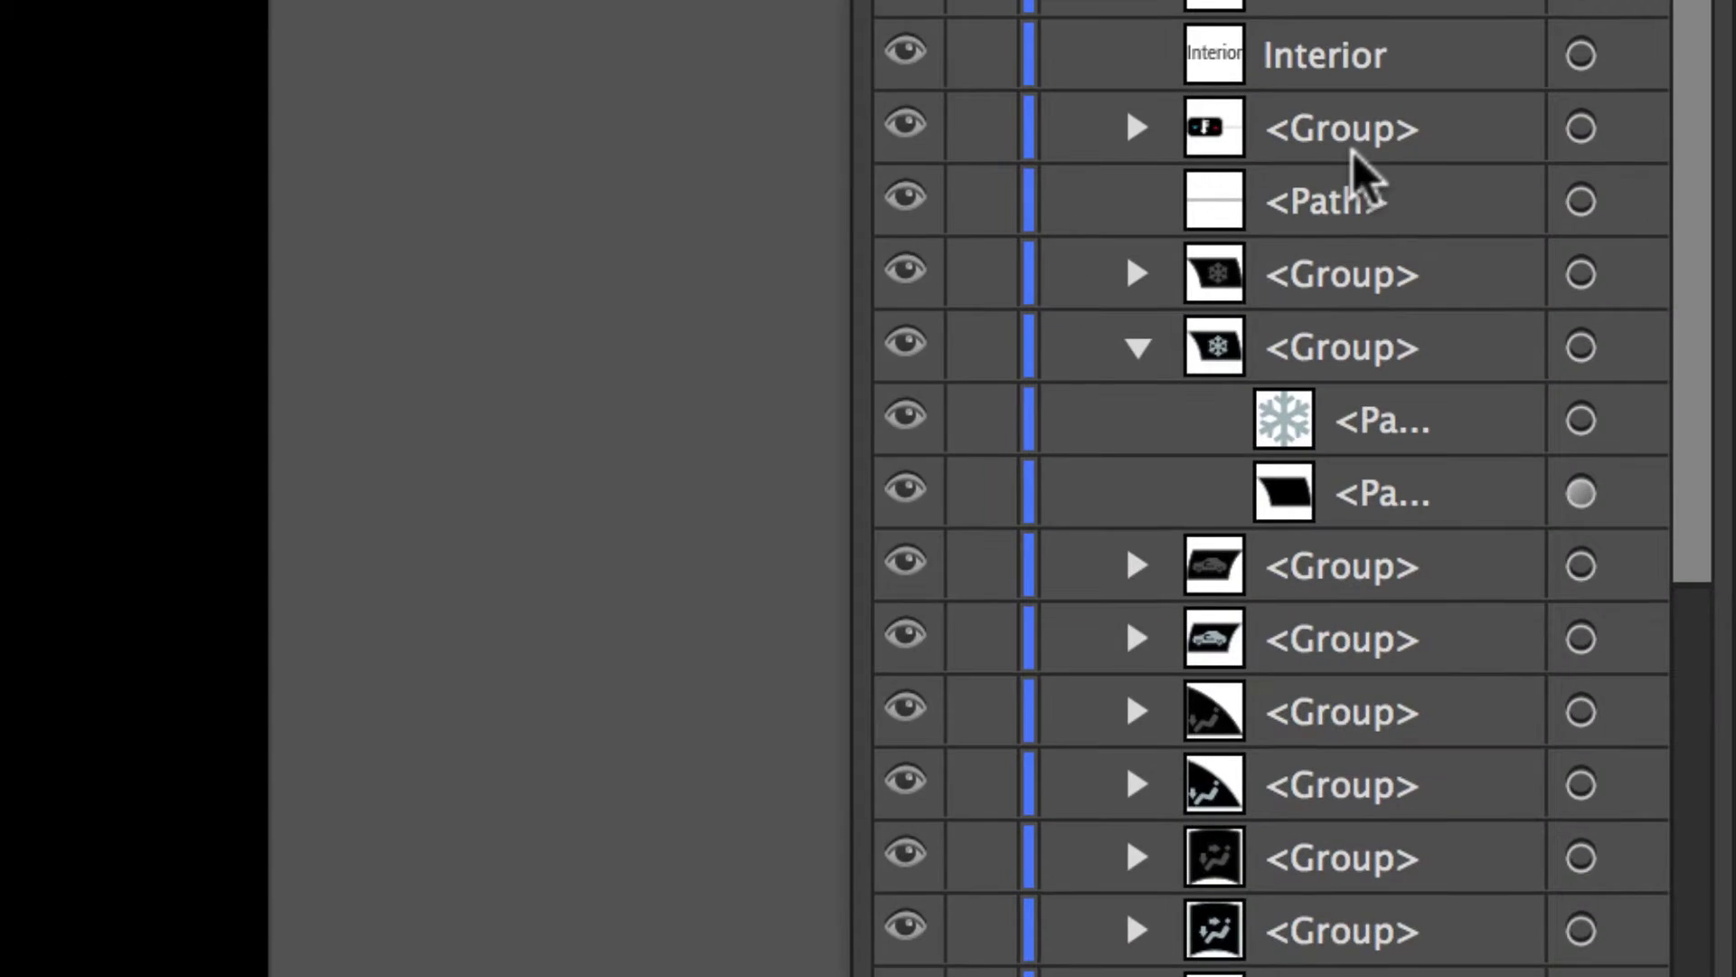
click(1546, 488)
click(1398, 868)
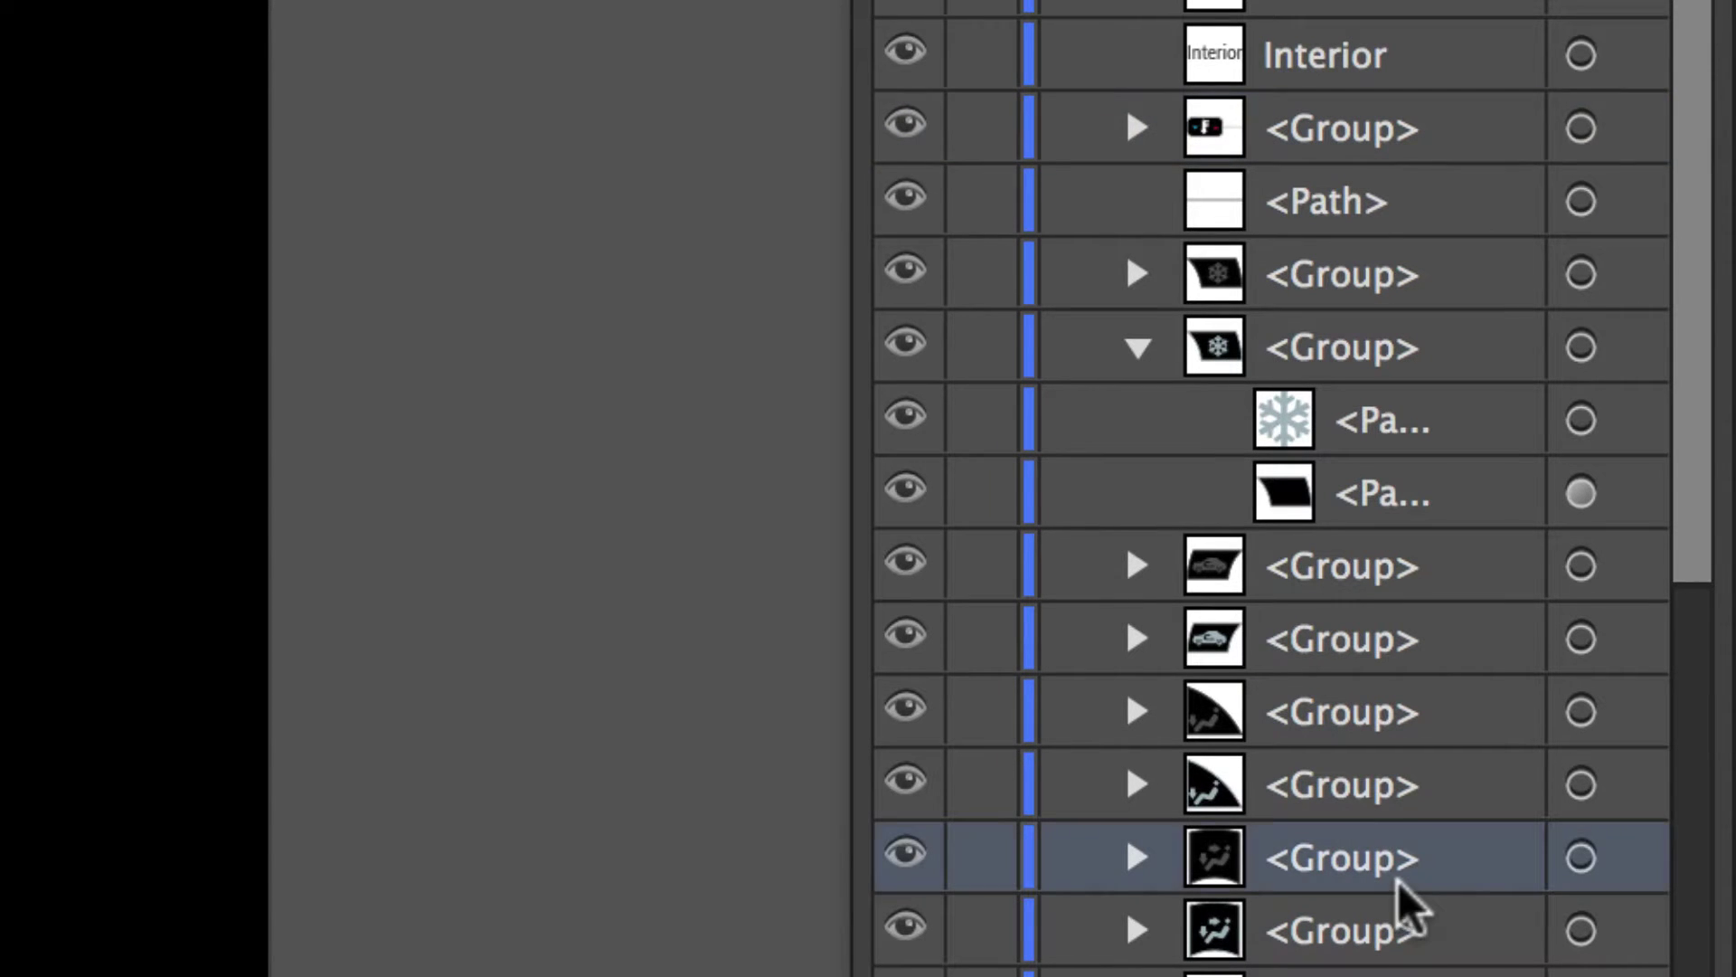
click(1391, 784)
click(1332, 715)
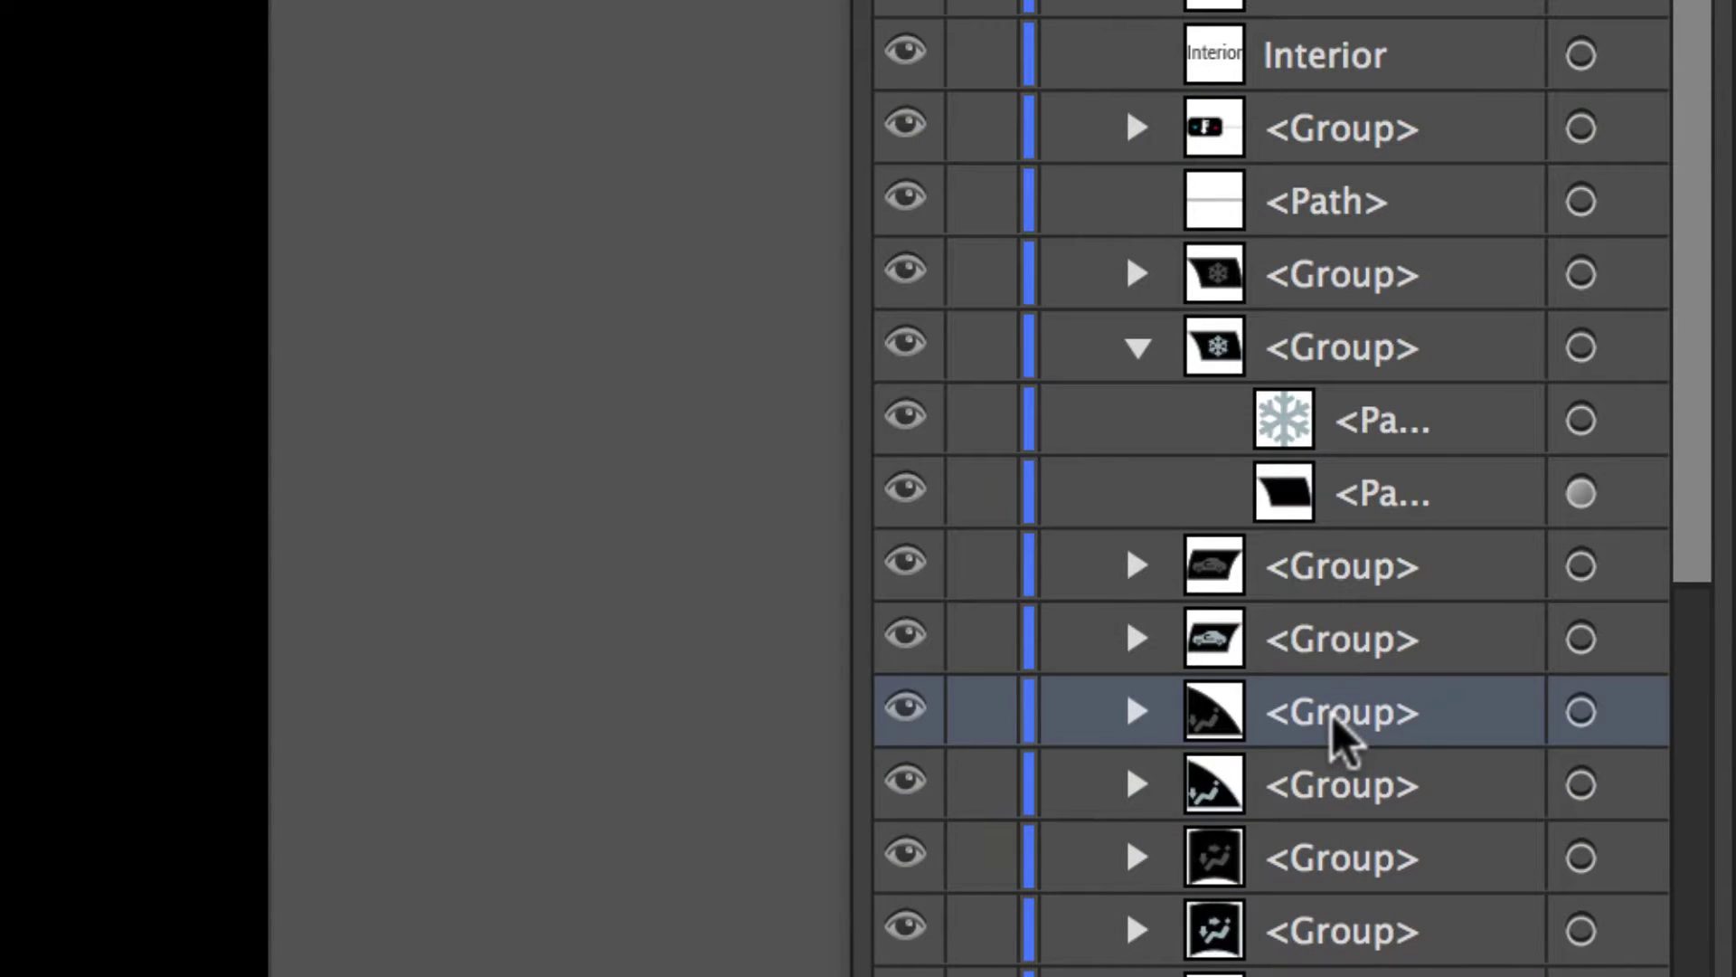
click(1141, 712)
Step: Check the group, compound path and path names, then collapse the group and climate layer
double_click(1356, 710)
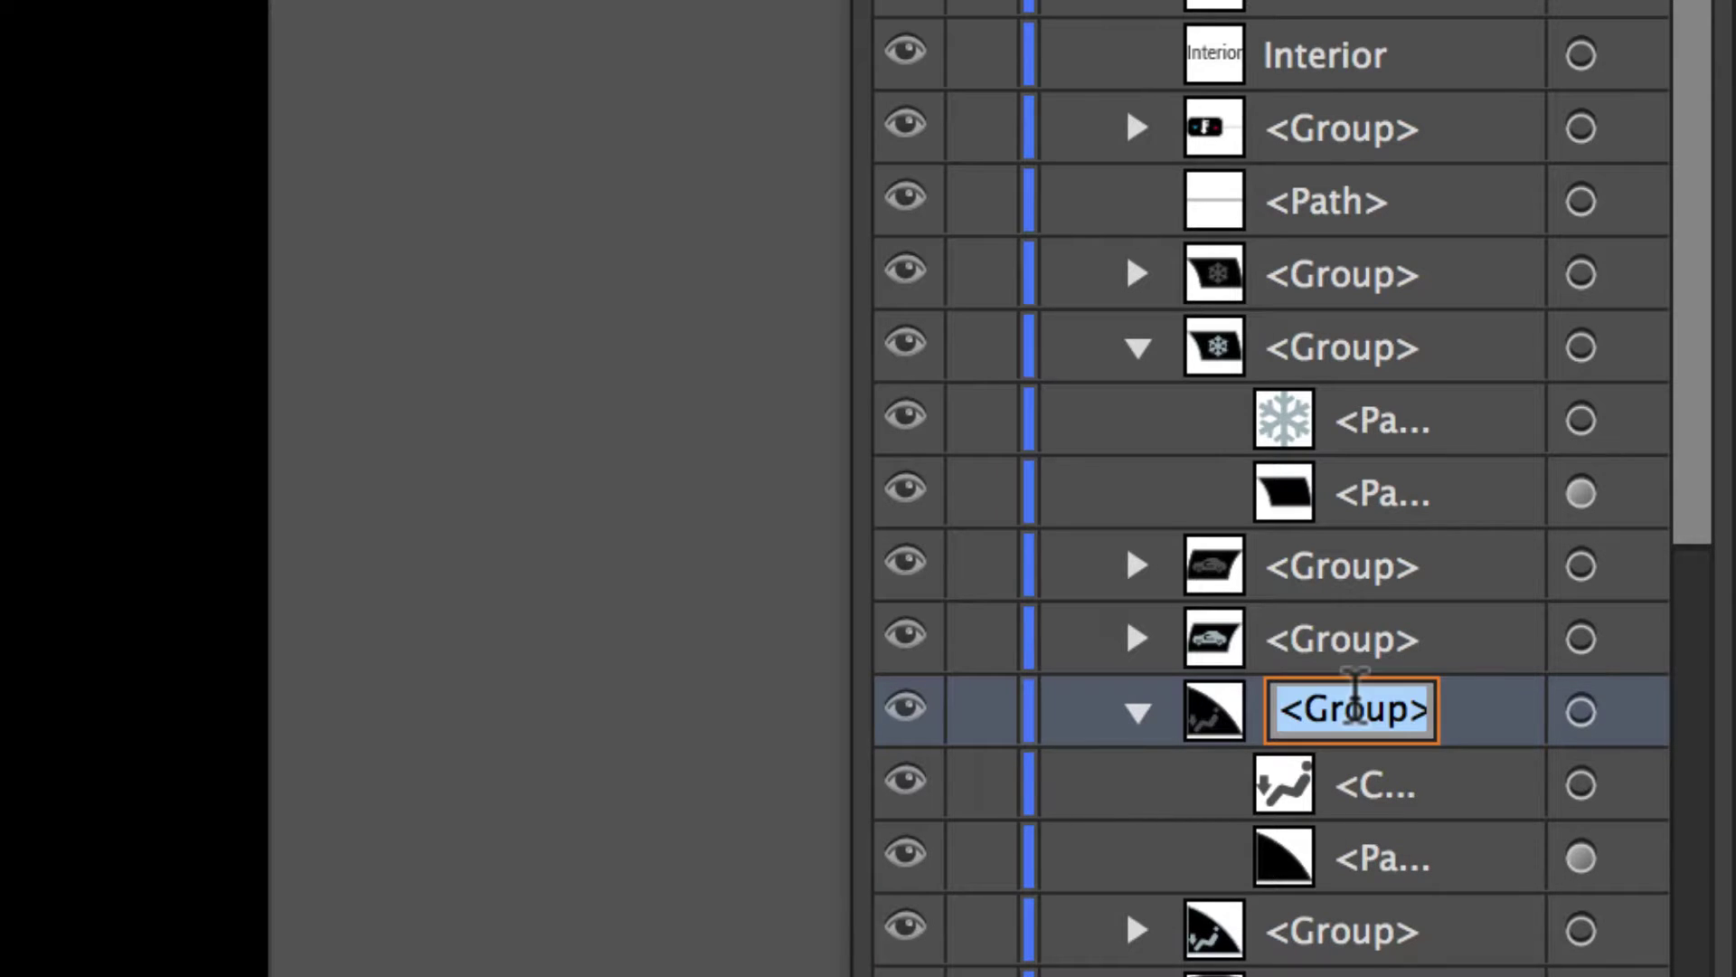
double_click(1365, 787)
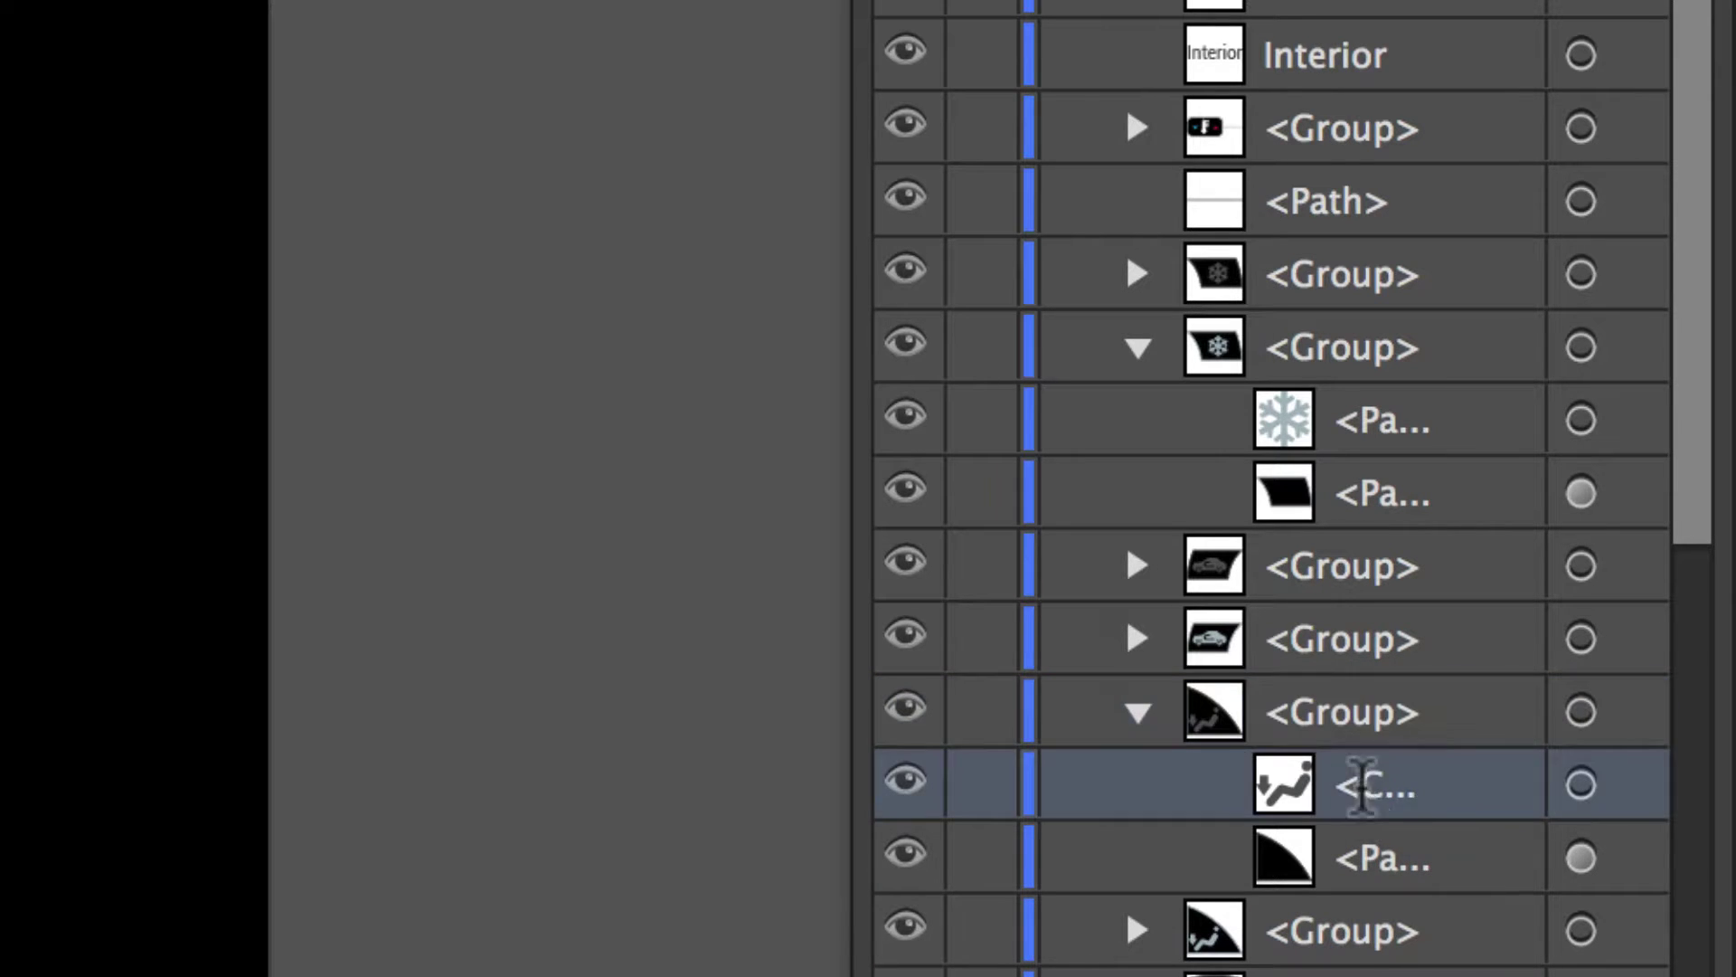
double_click(1377, 857)
click(1137, 713)
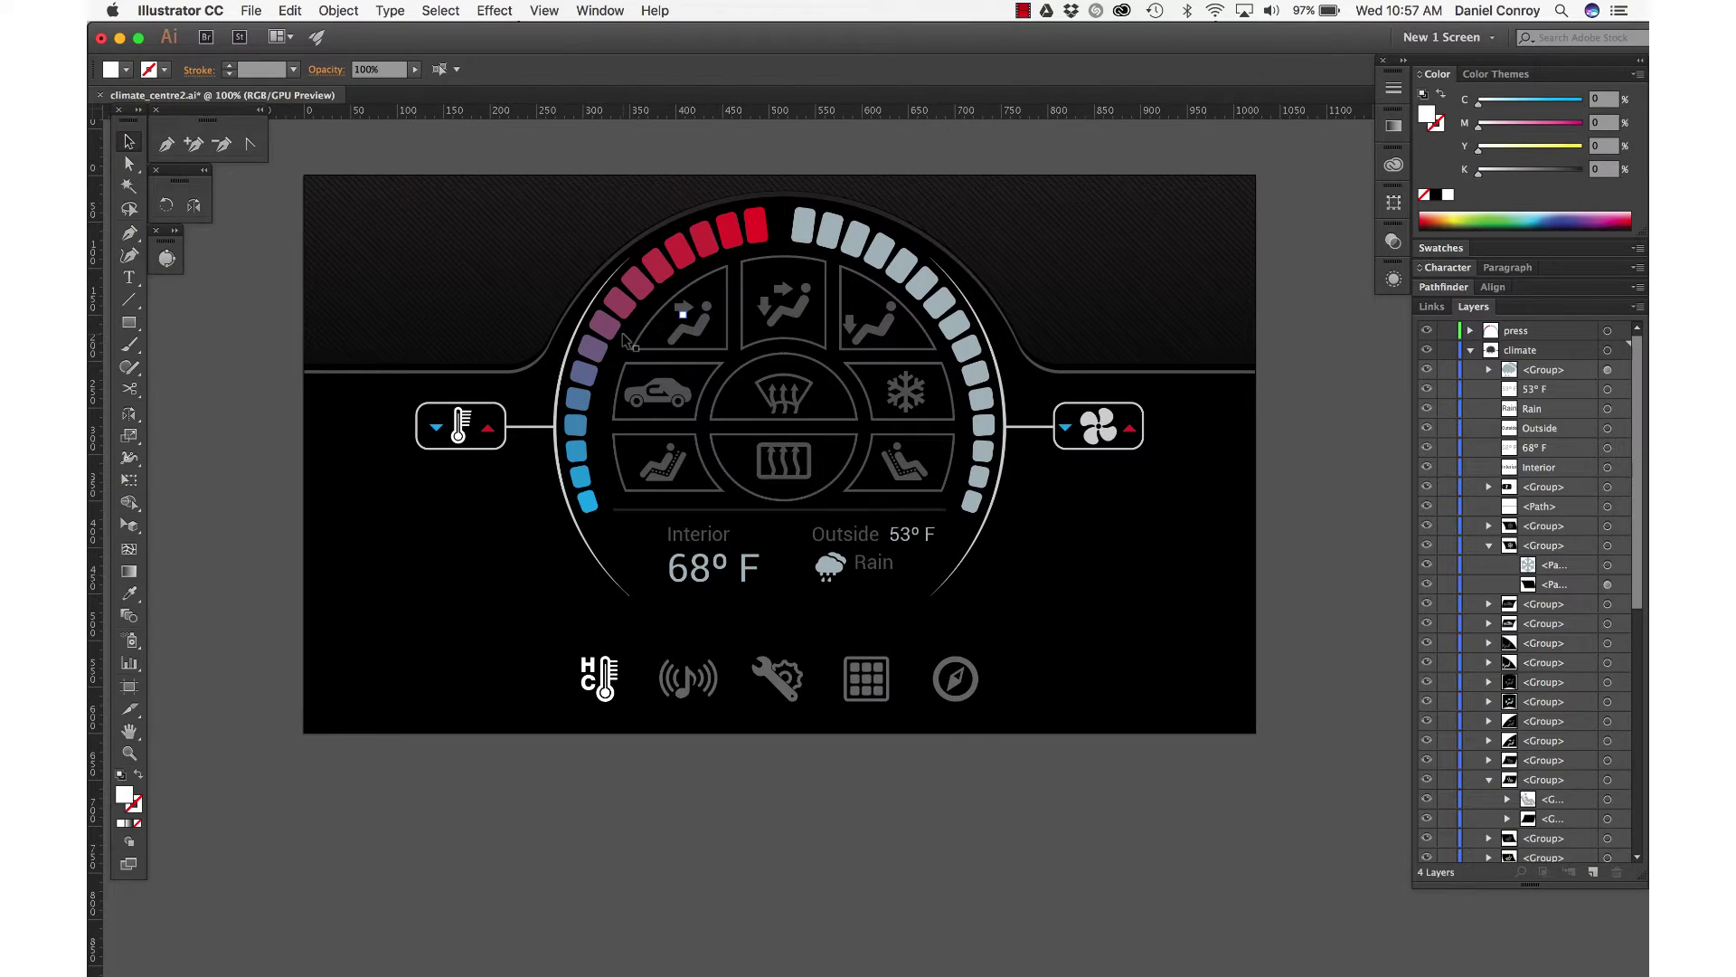
click(1472, 351)
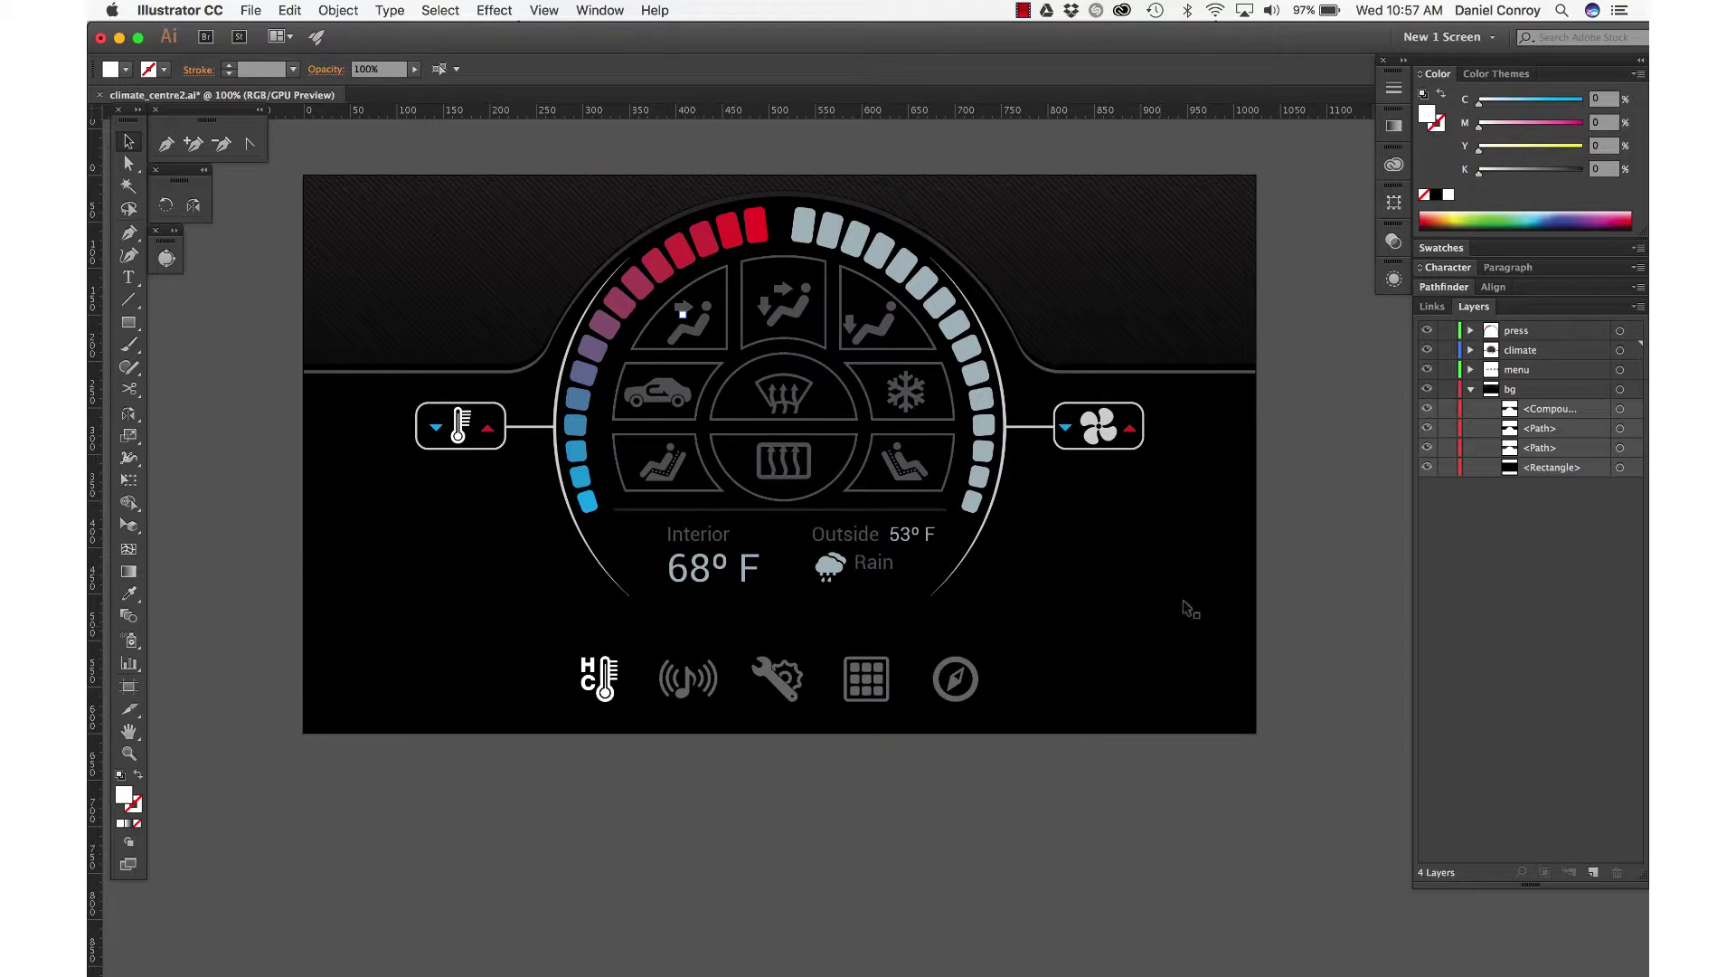
Step: Collapse bg, then export climate_centre2 as a Photoshop (psd) file to the Desktop
click(1468, 389)
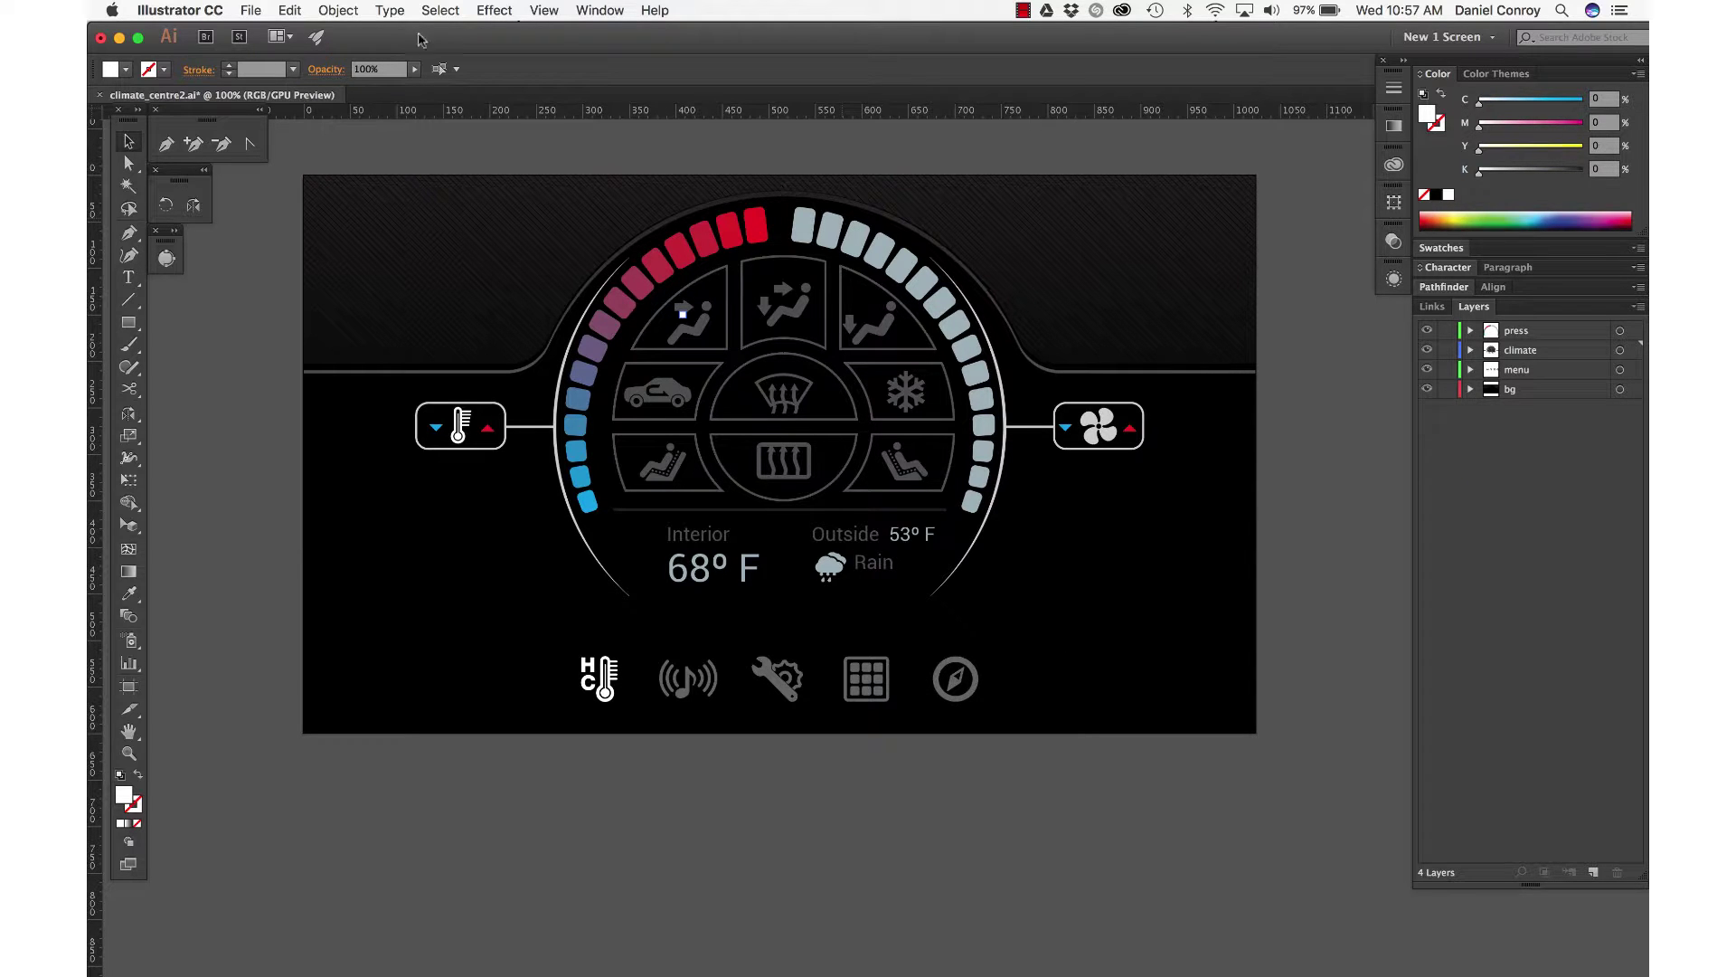
click(256, 8)
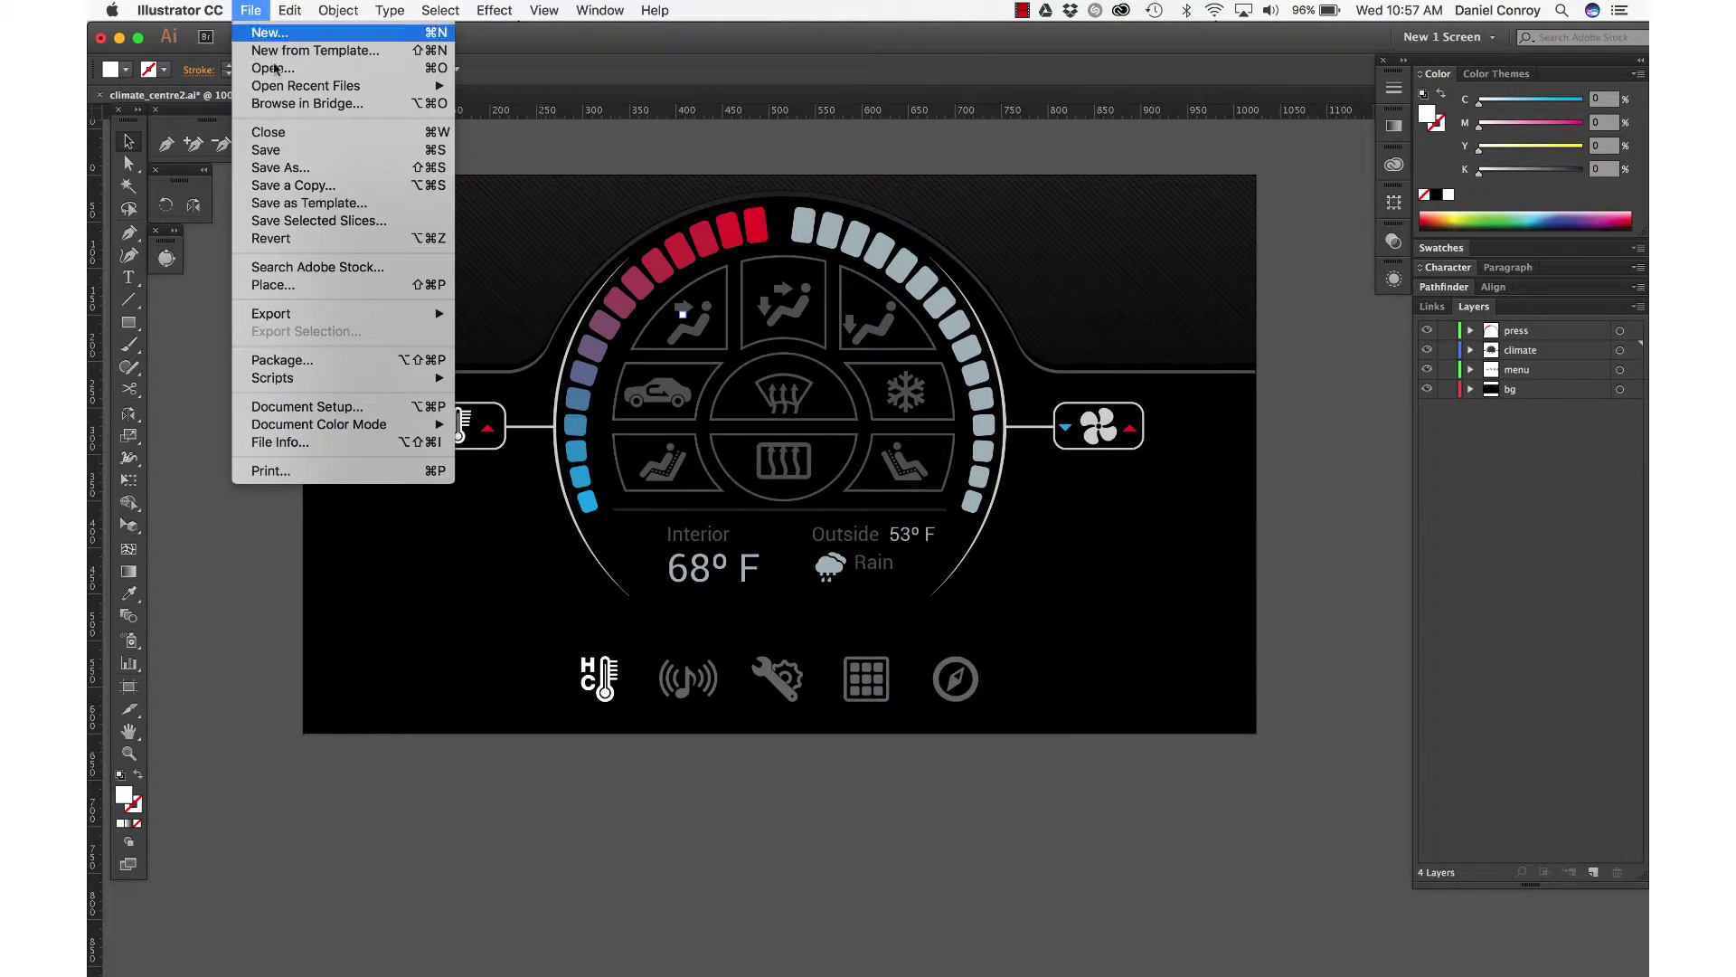
click(291, 153)
click(256, 9)
mouse_move(273, 314)
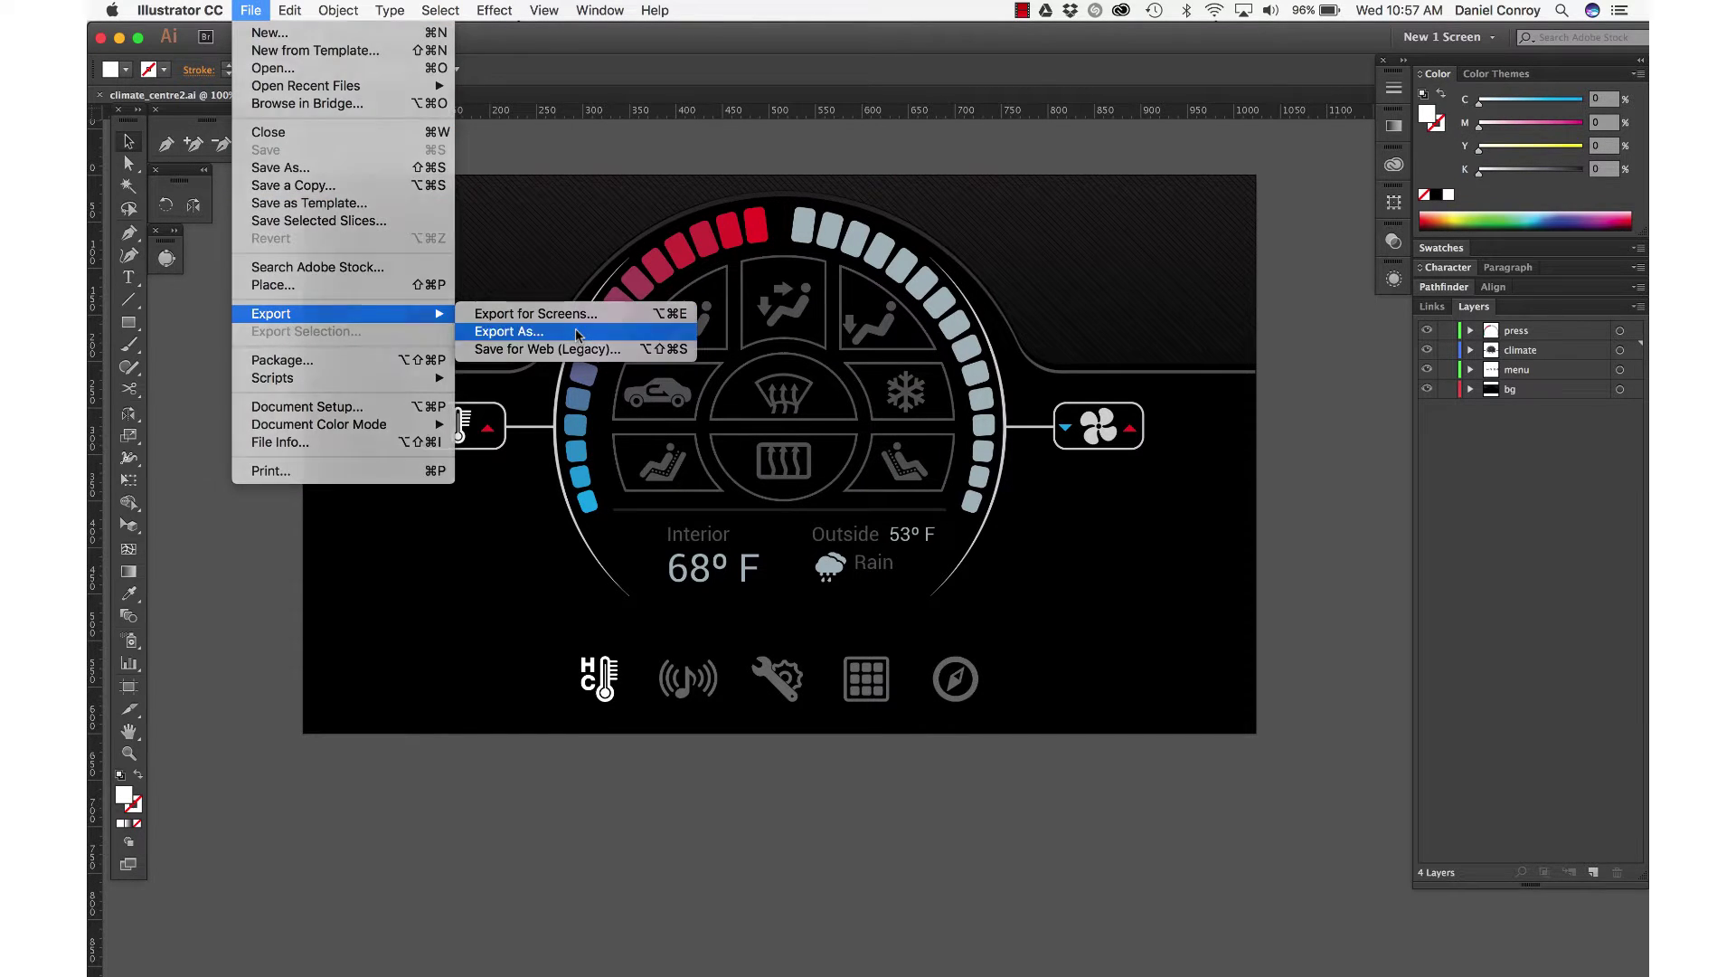
click(509, 332)
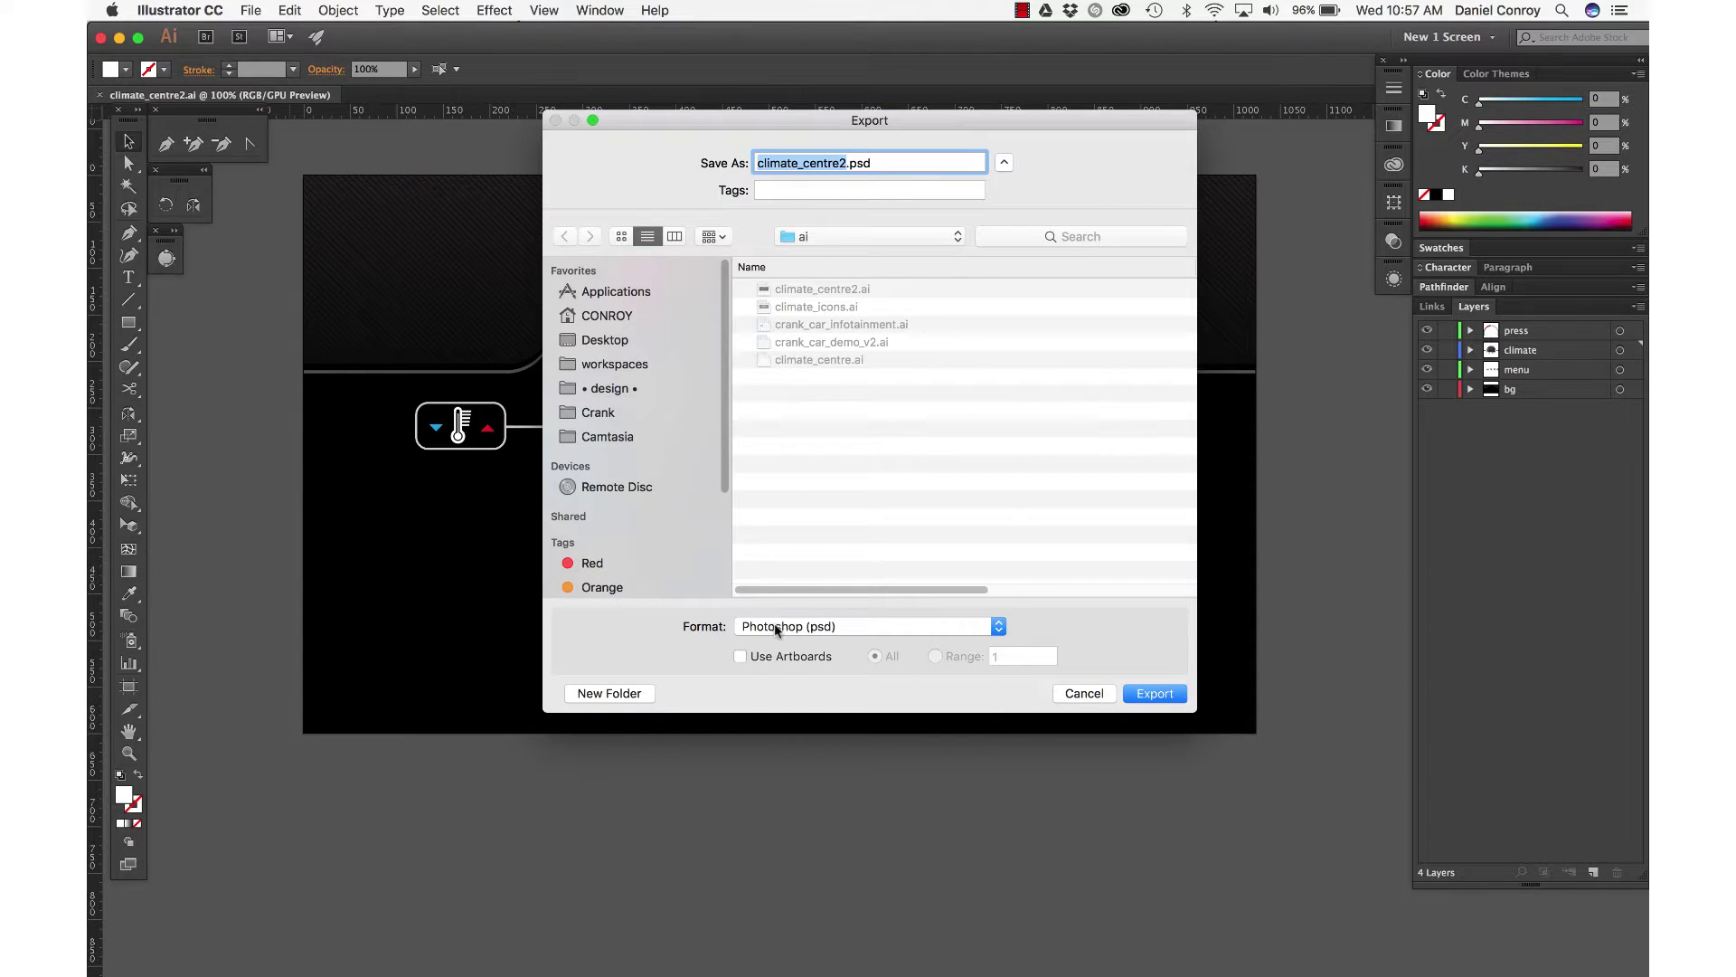
click(776, 628)
click(595, 345)
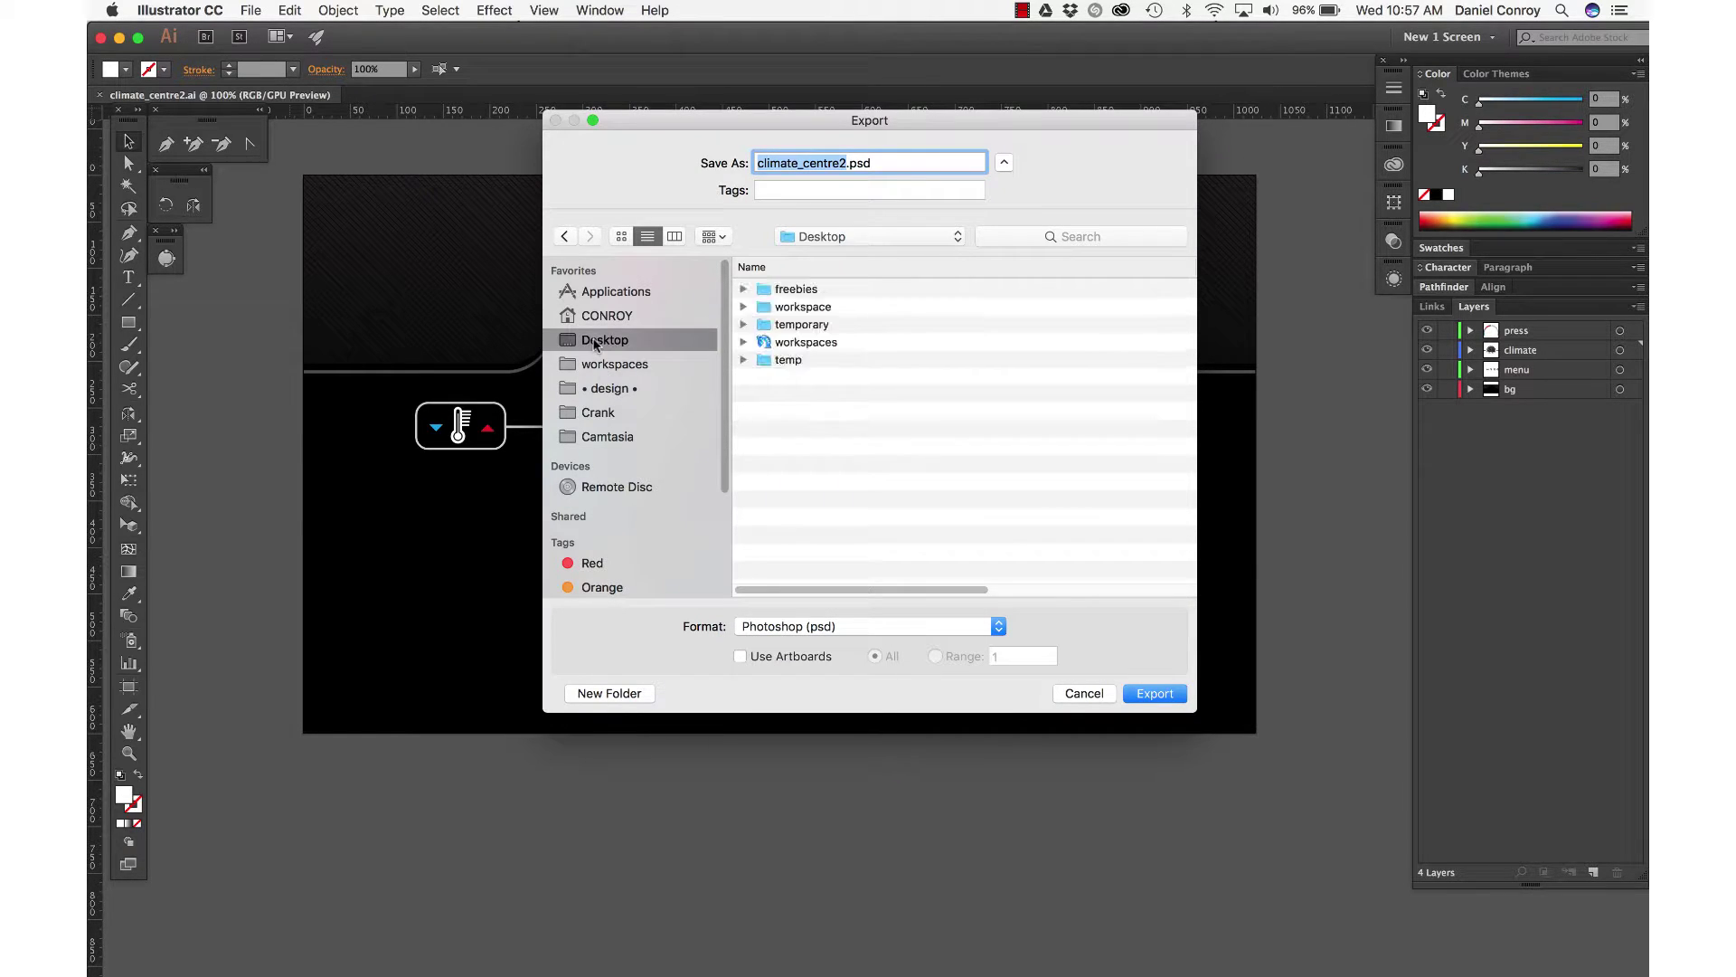
click(1151, 694)
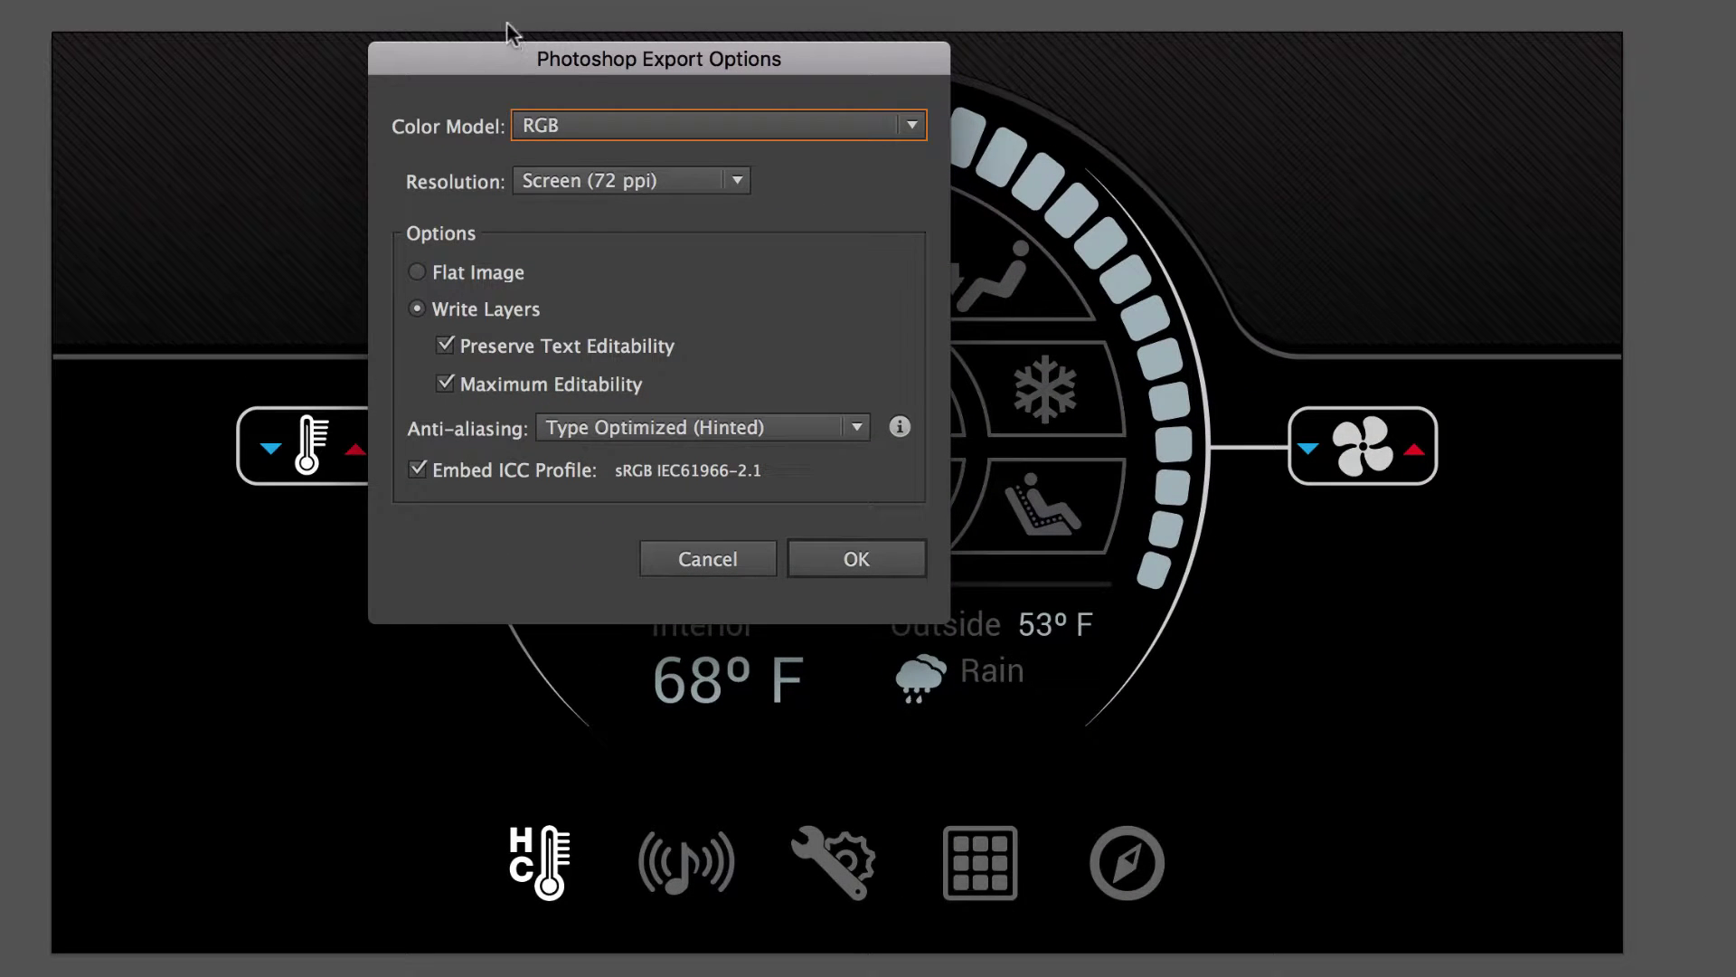
Step: Accept the Photoshop export options with RGB colour and Screen 72 ppi resolution
click(632, 124)
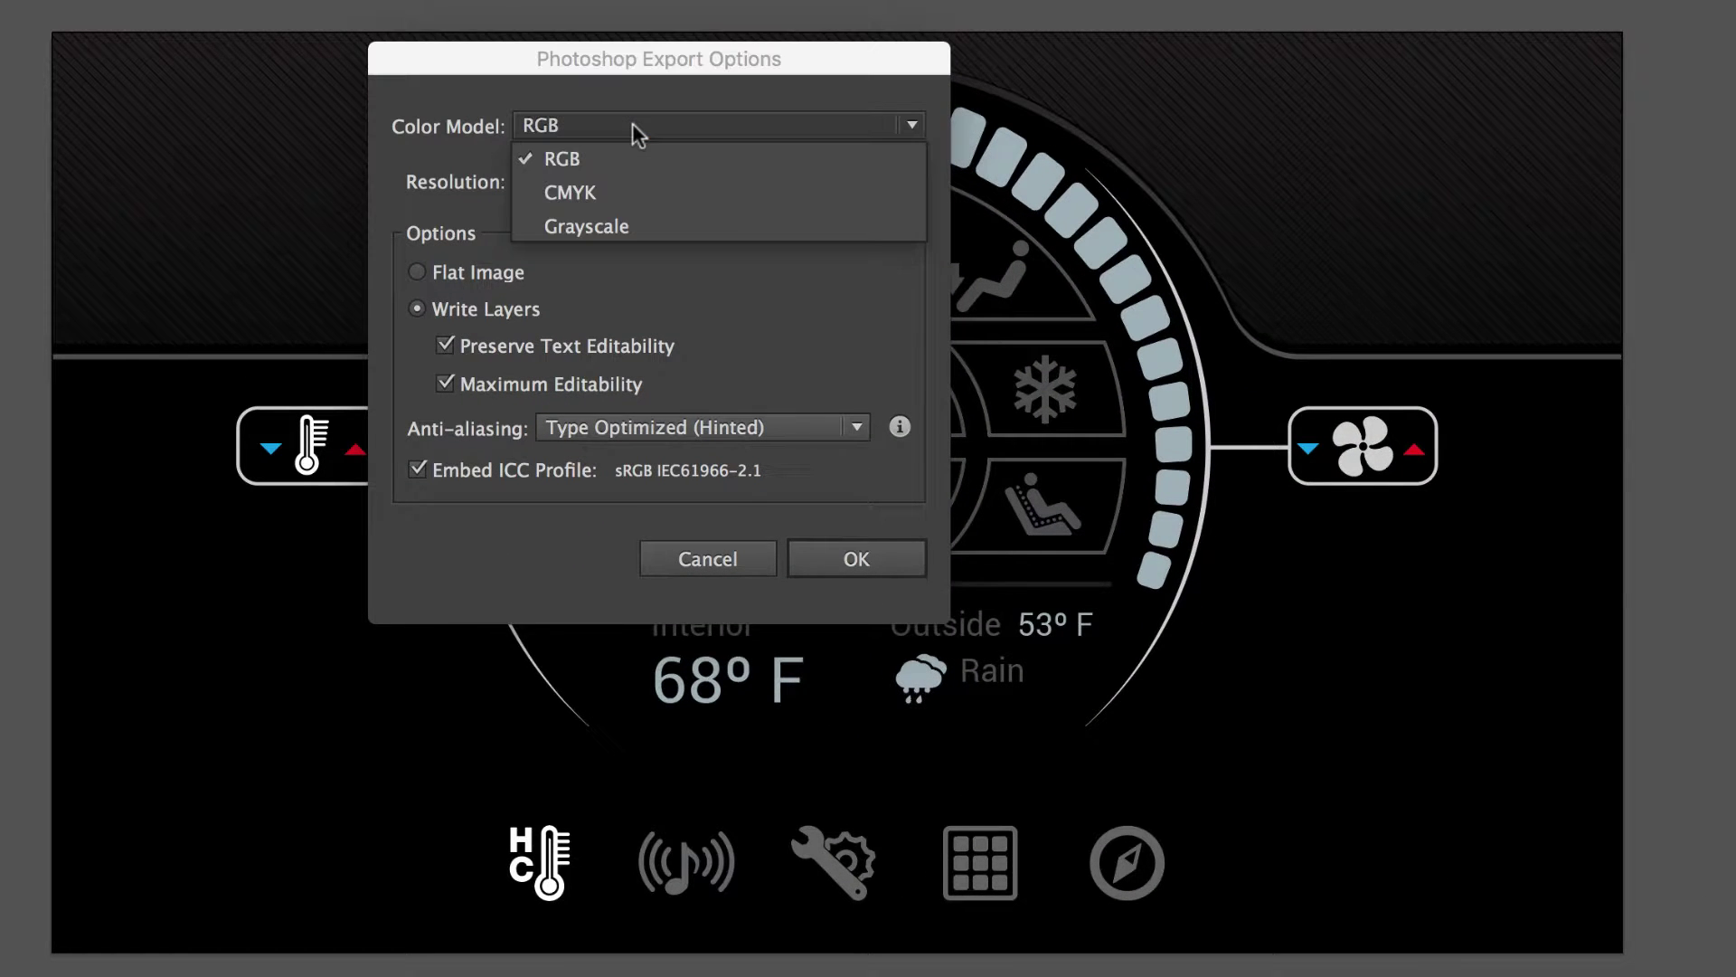
click(632, 124)
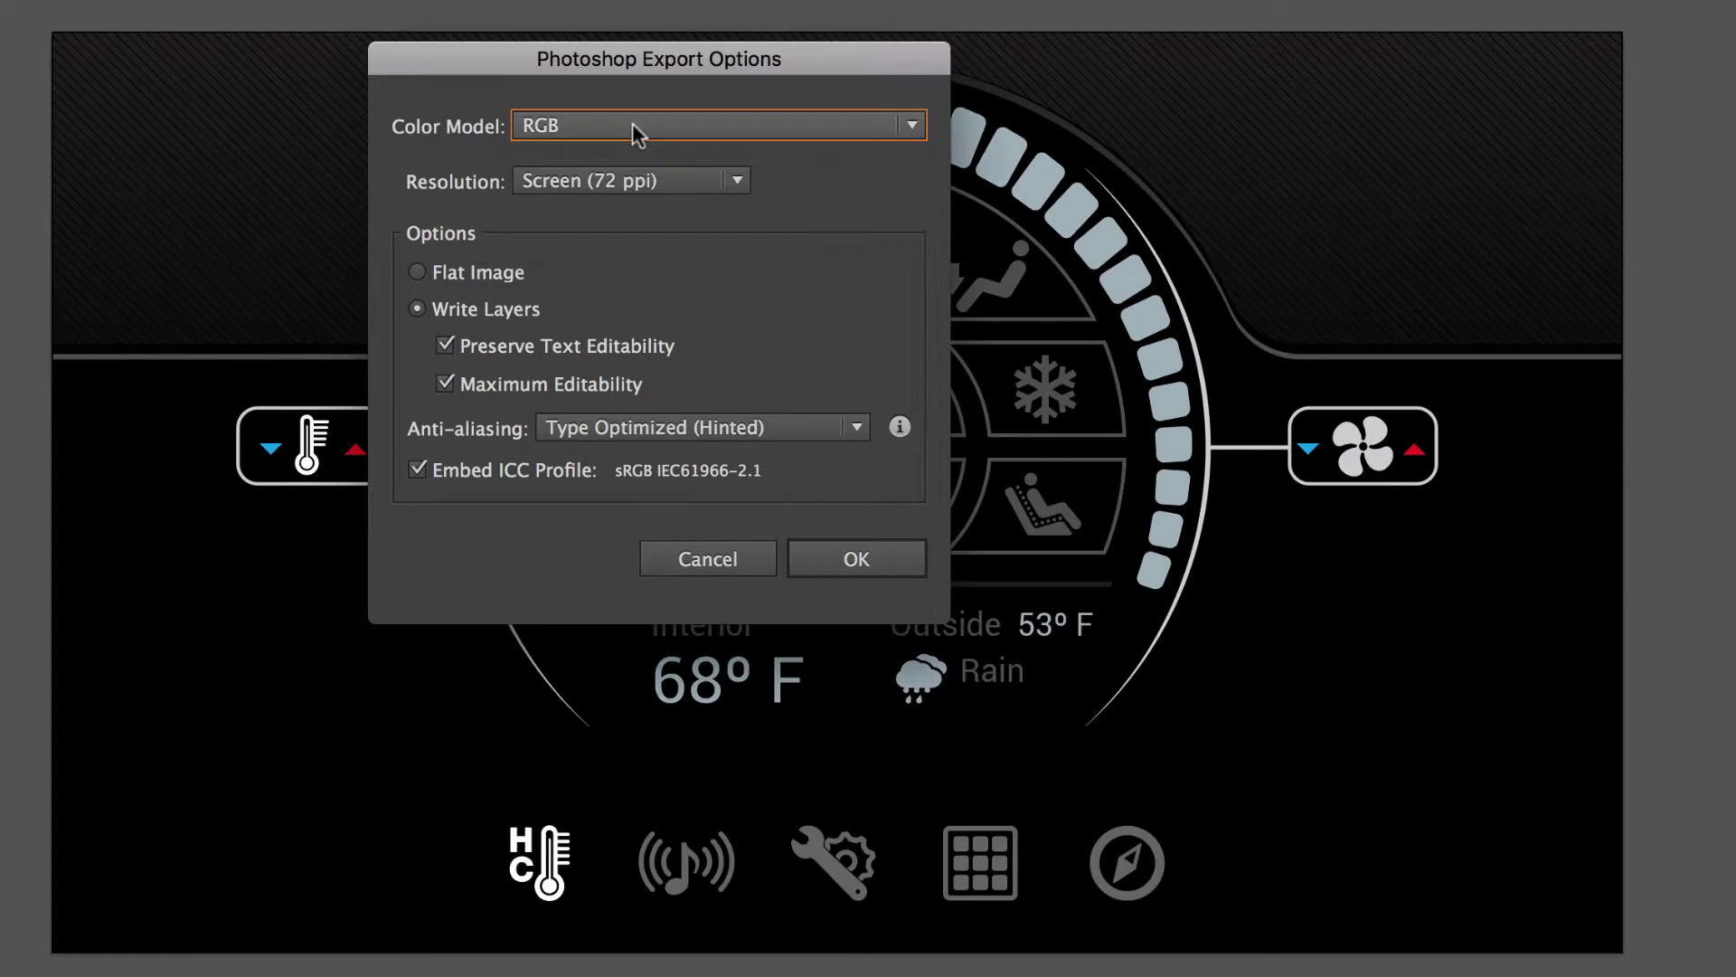
click(689, 174)
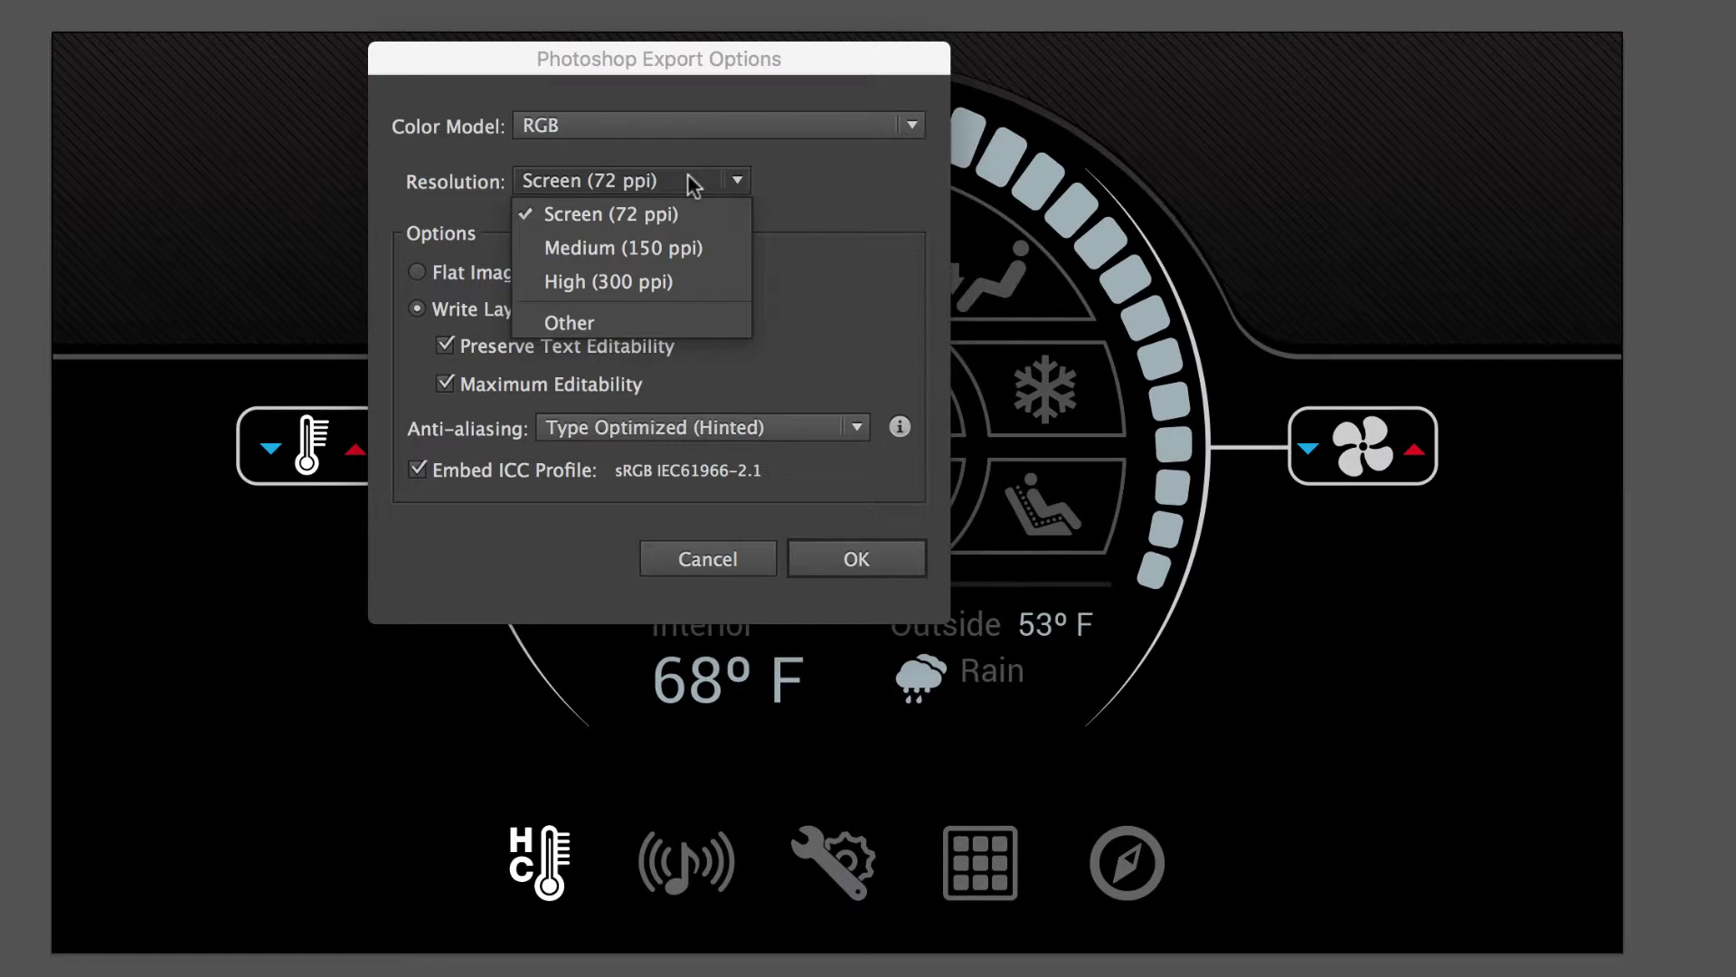
click(688, 174)
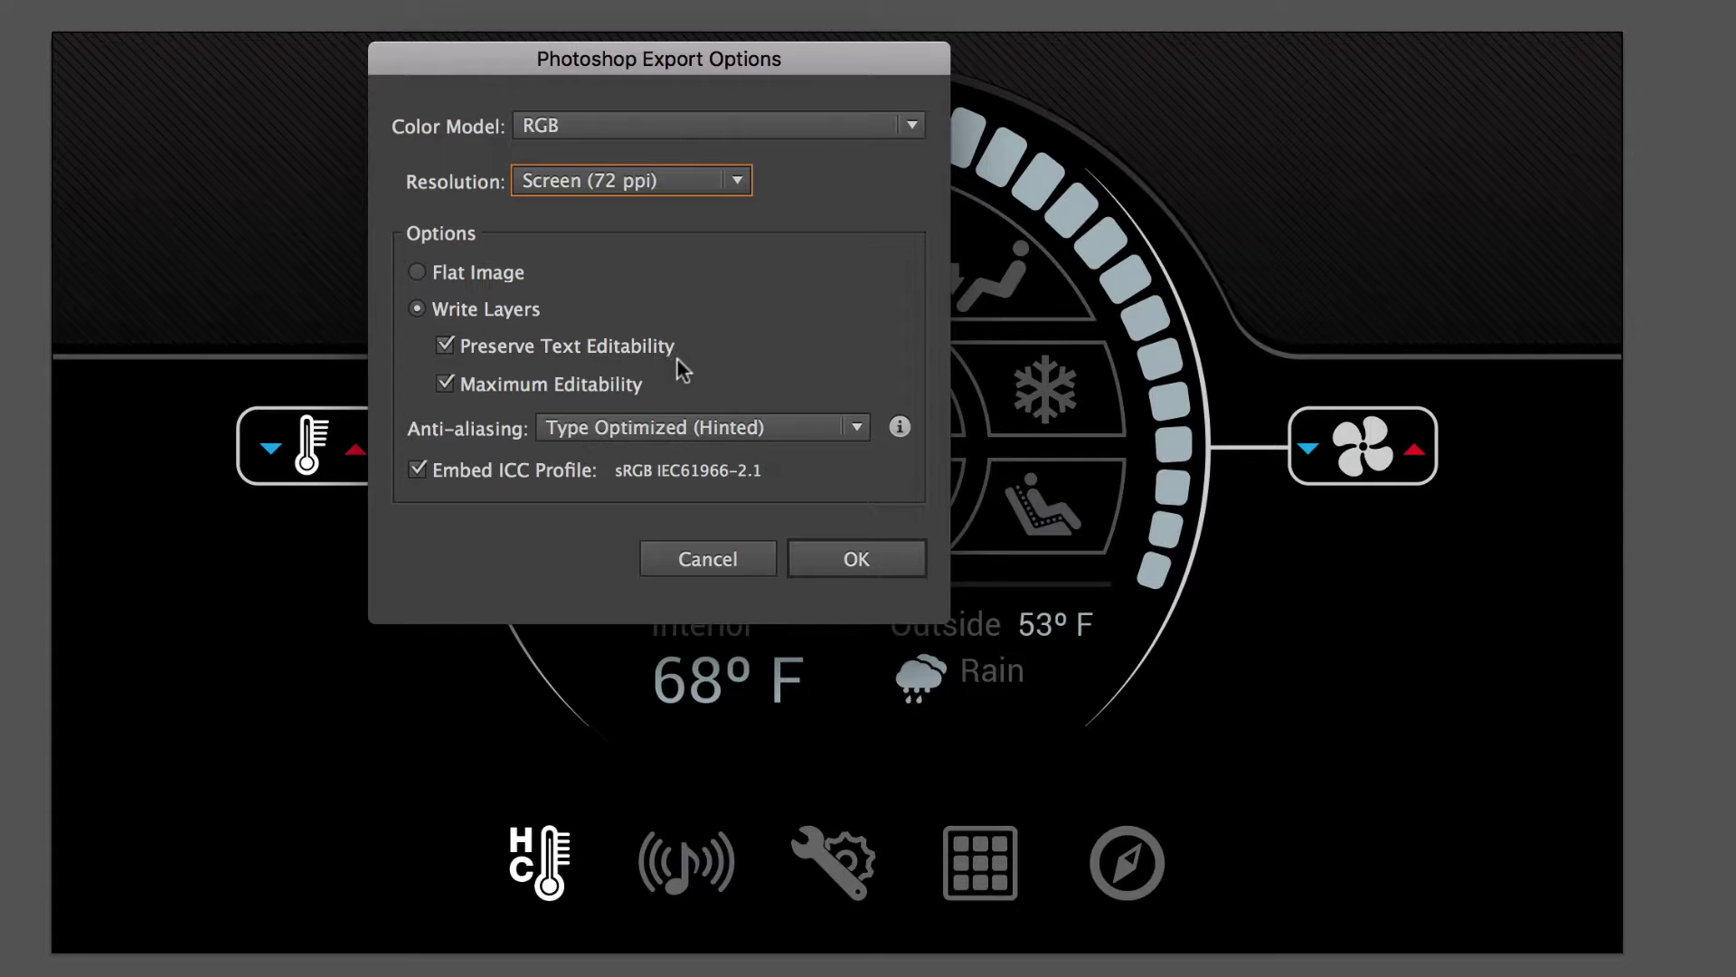
click(854, 567)
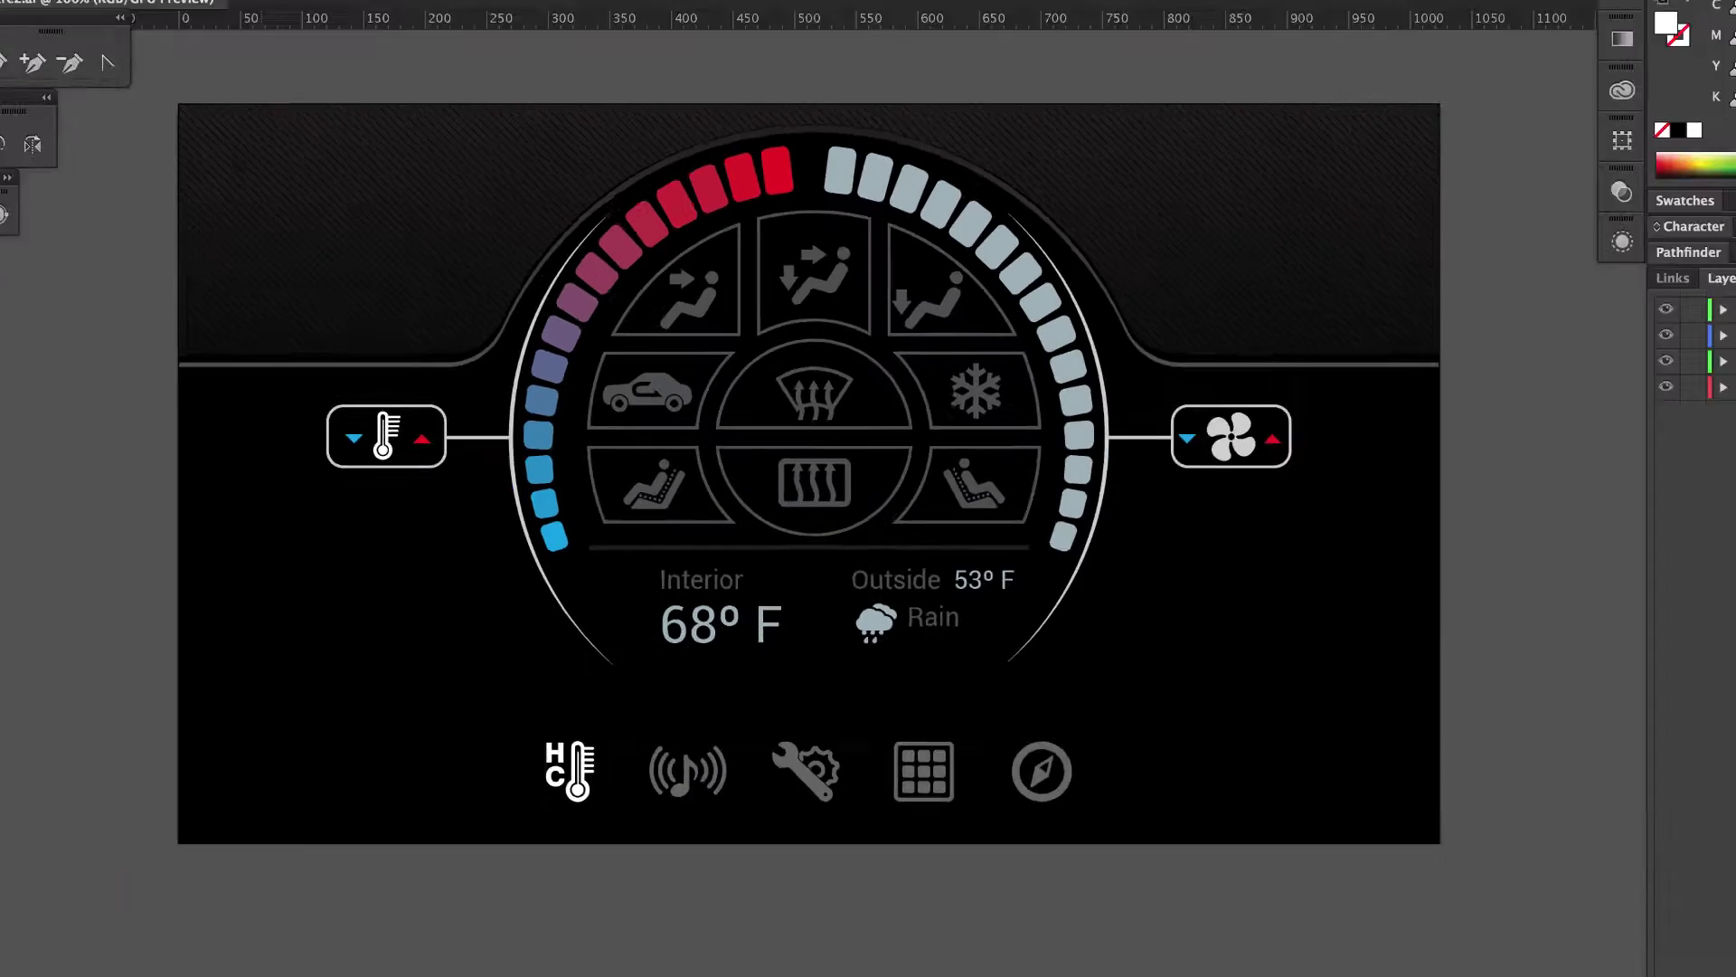
Step: Hide Illustrator and open climate_centre2.psd from the Desktop in Photoshop
click(177, 10)
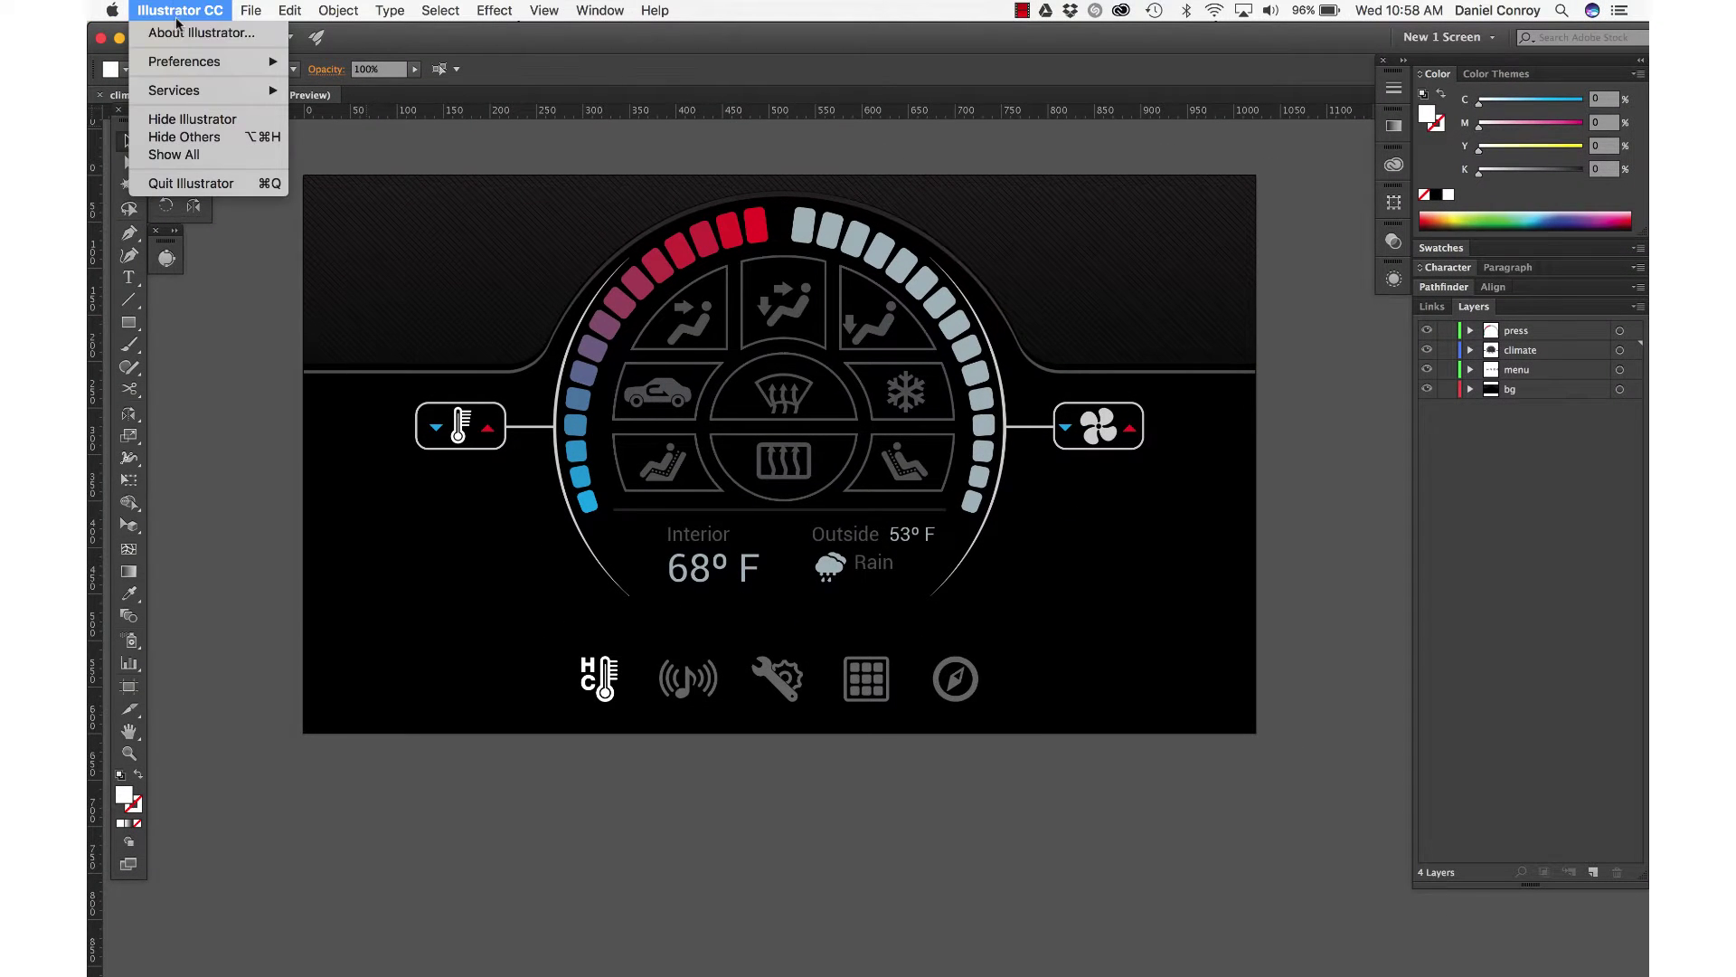
click(177, 117)
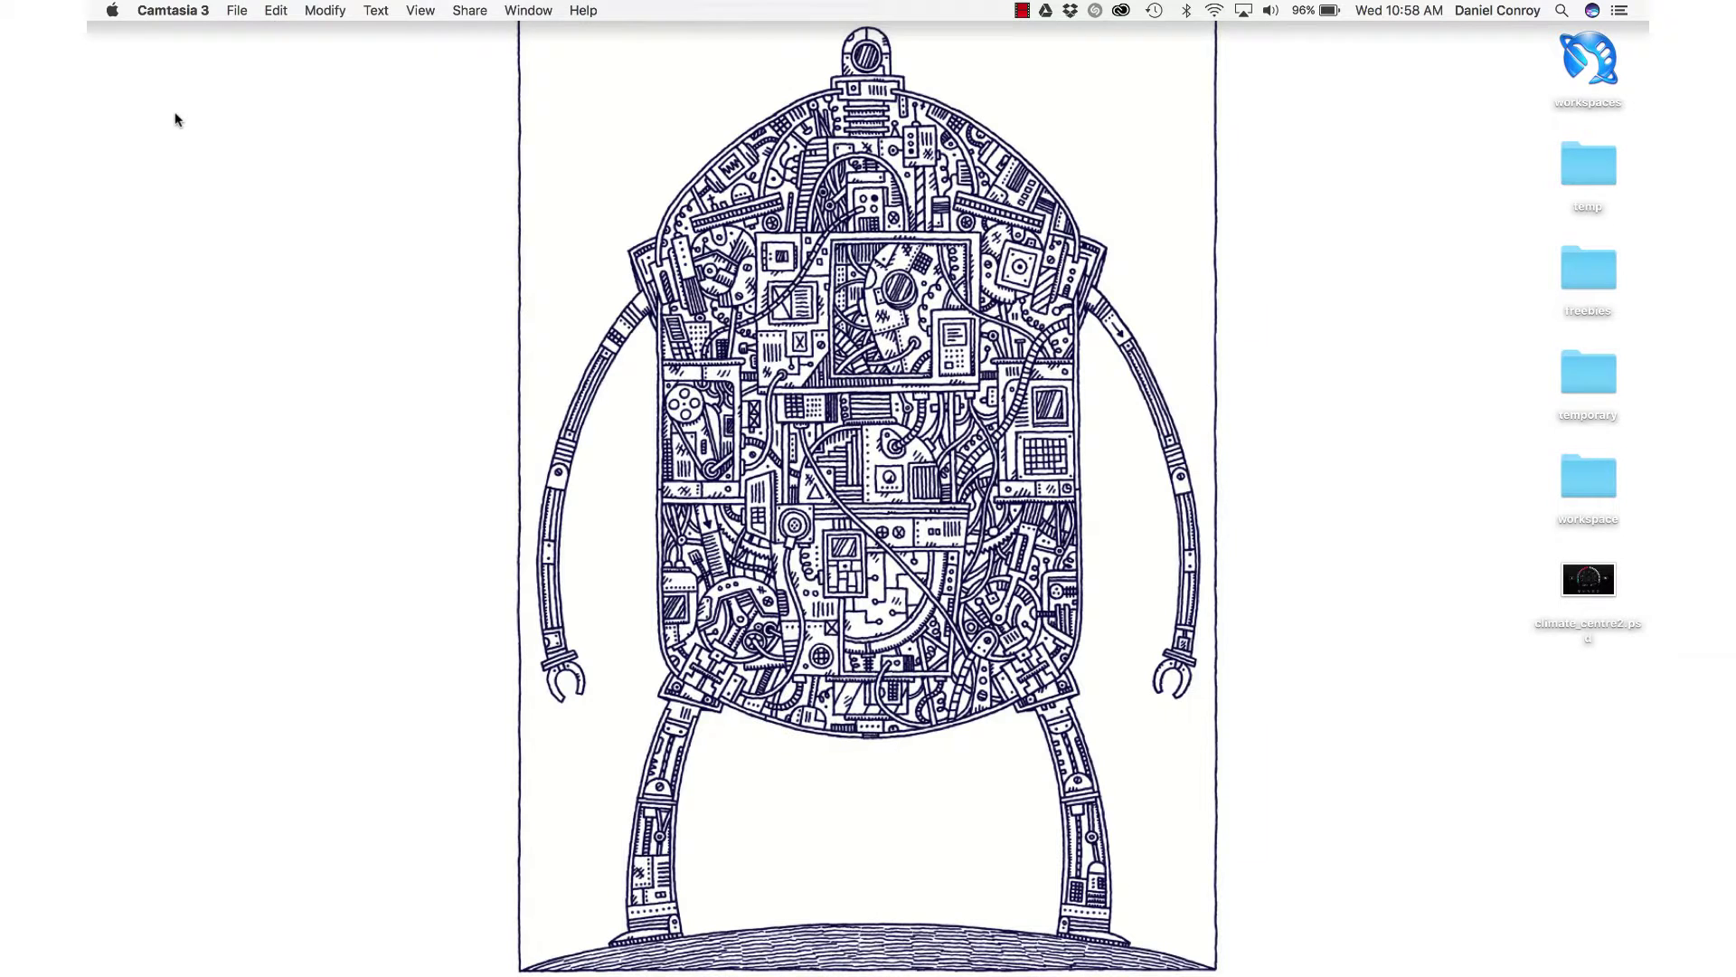
click(1112, 452)
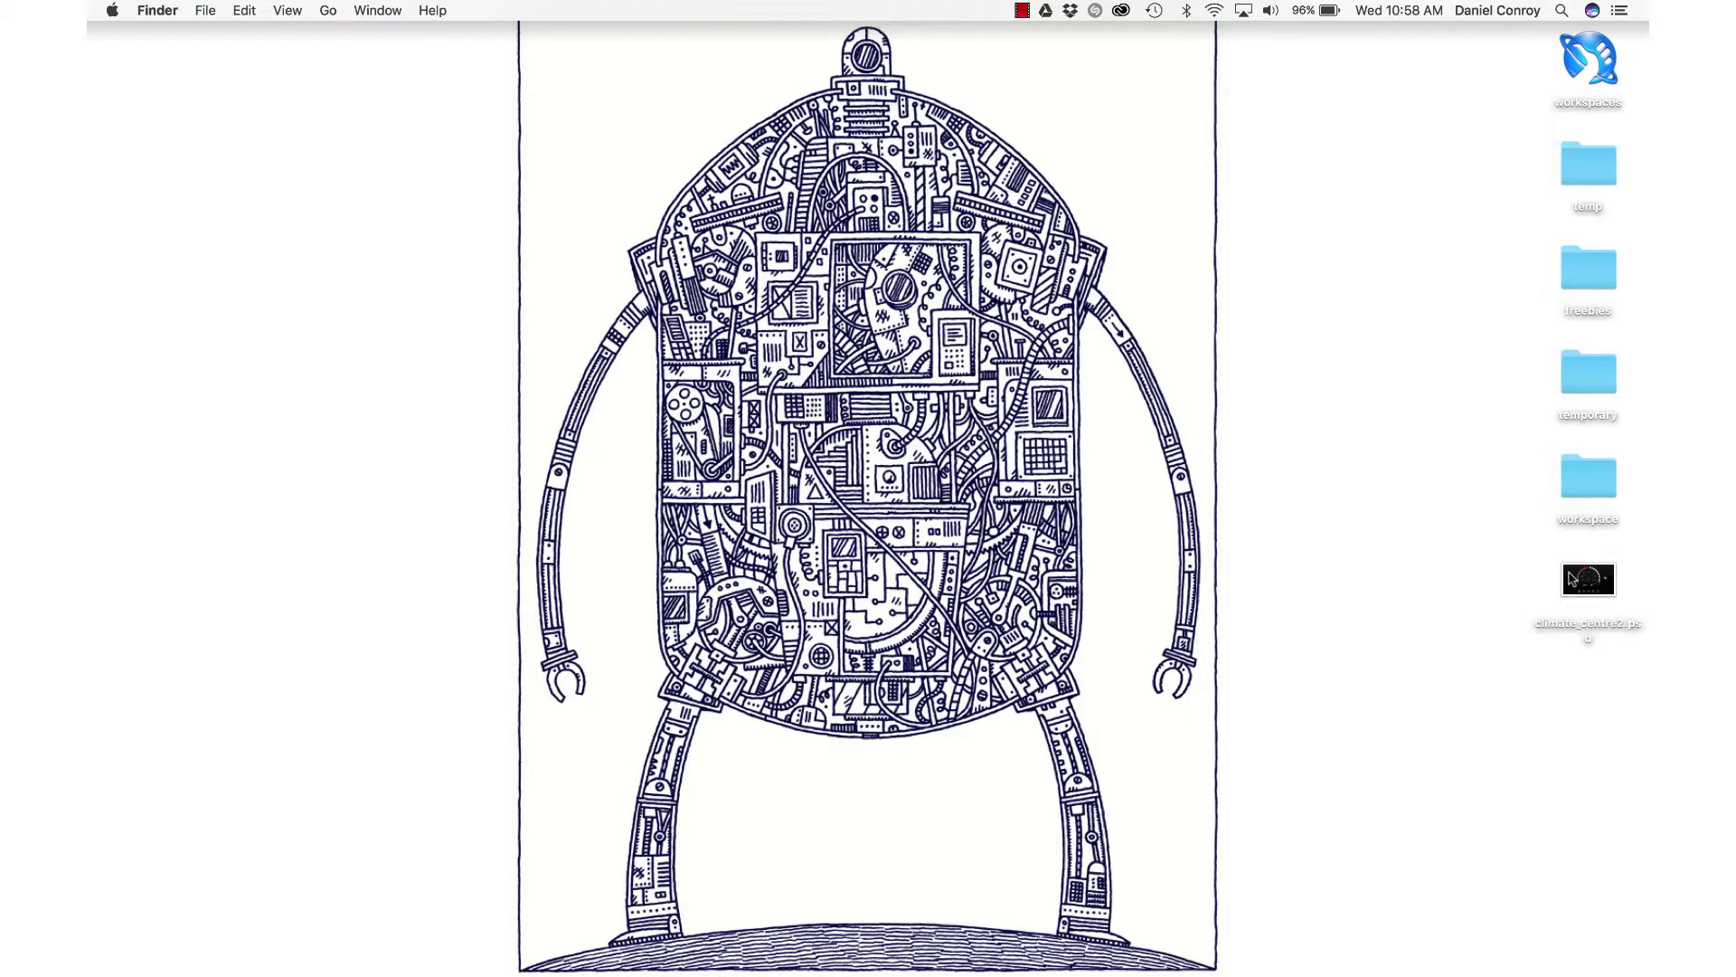
click(1572, 577)
key(super+o)
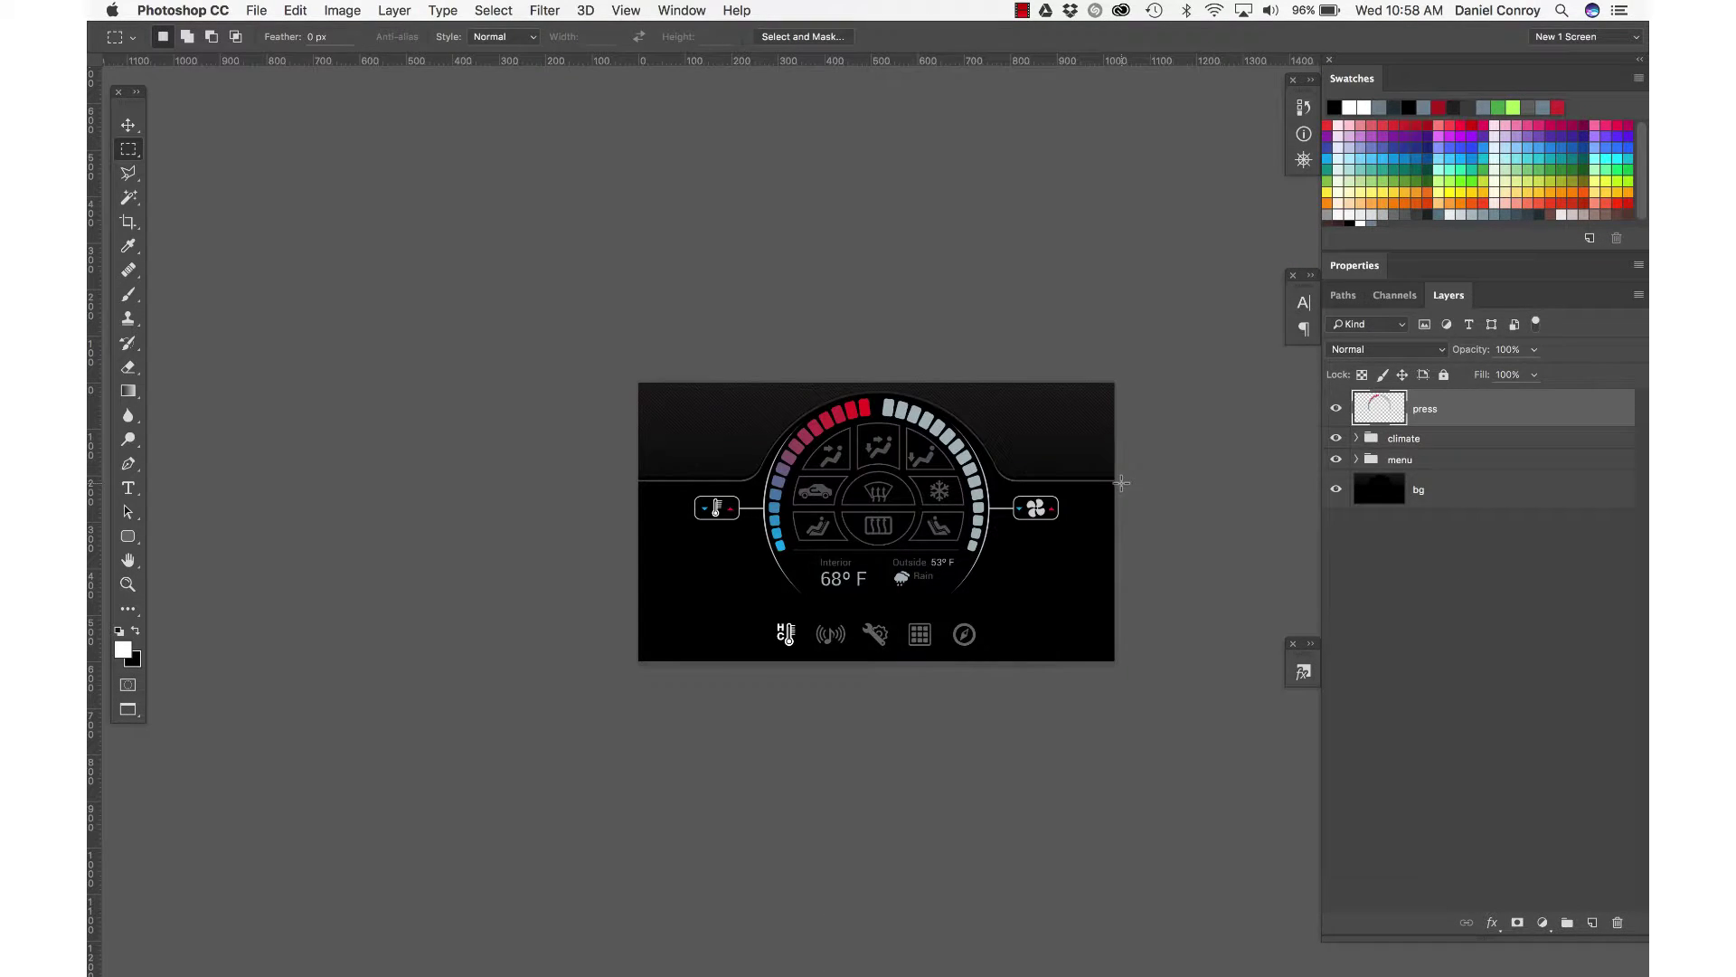
key(super+equal)
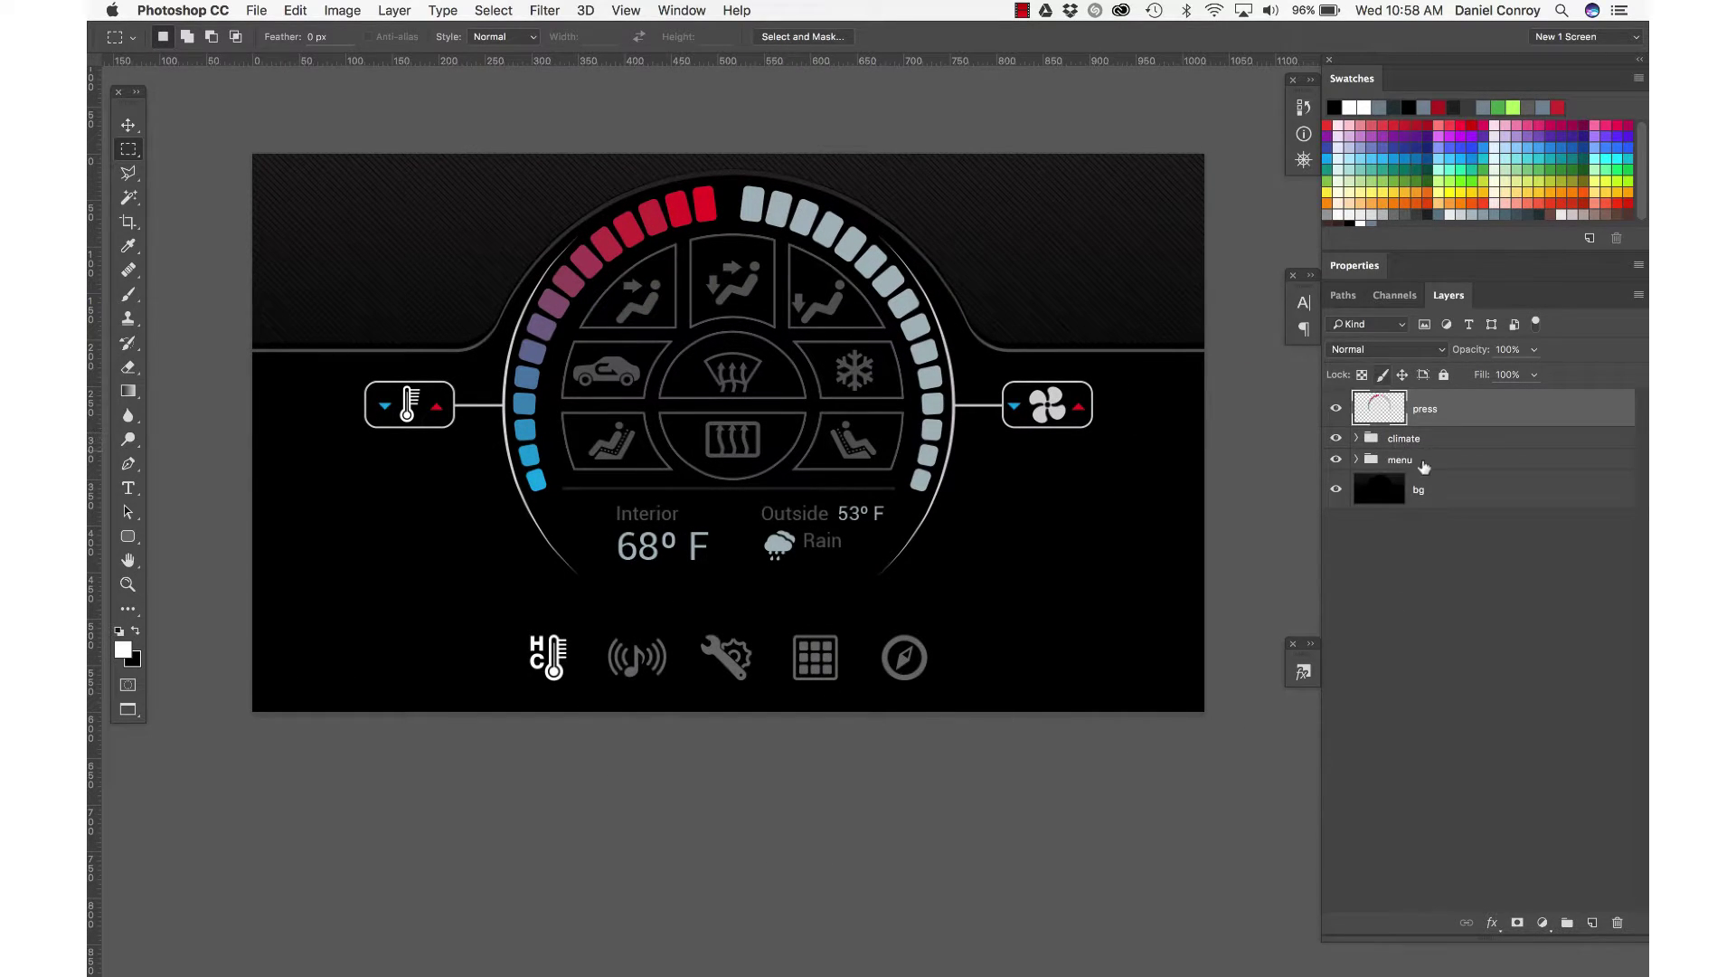
click(1447, 492)
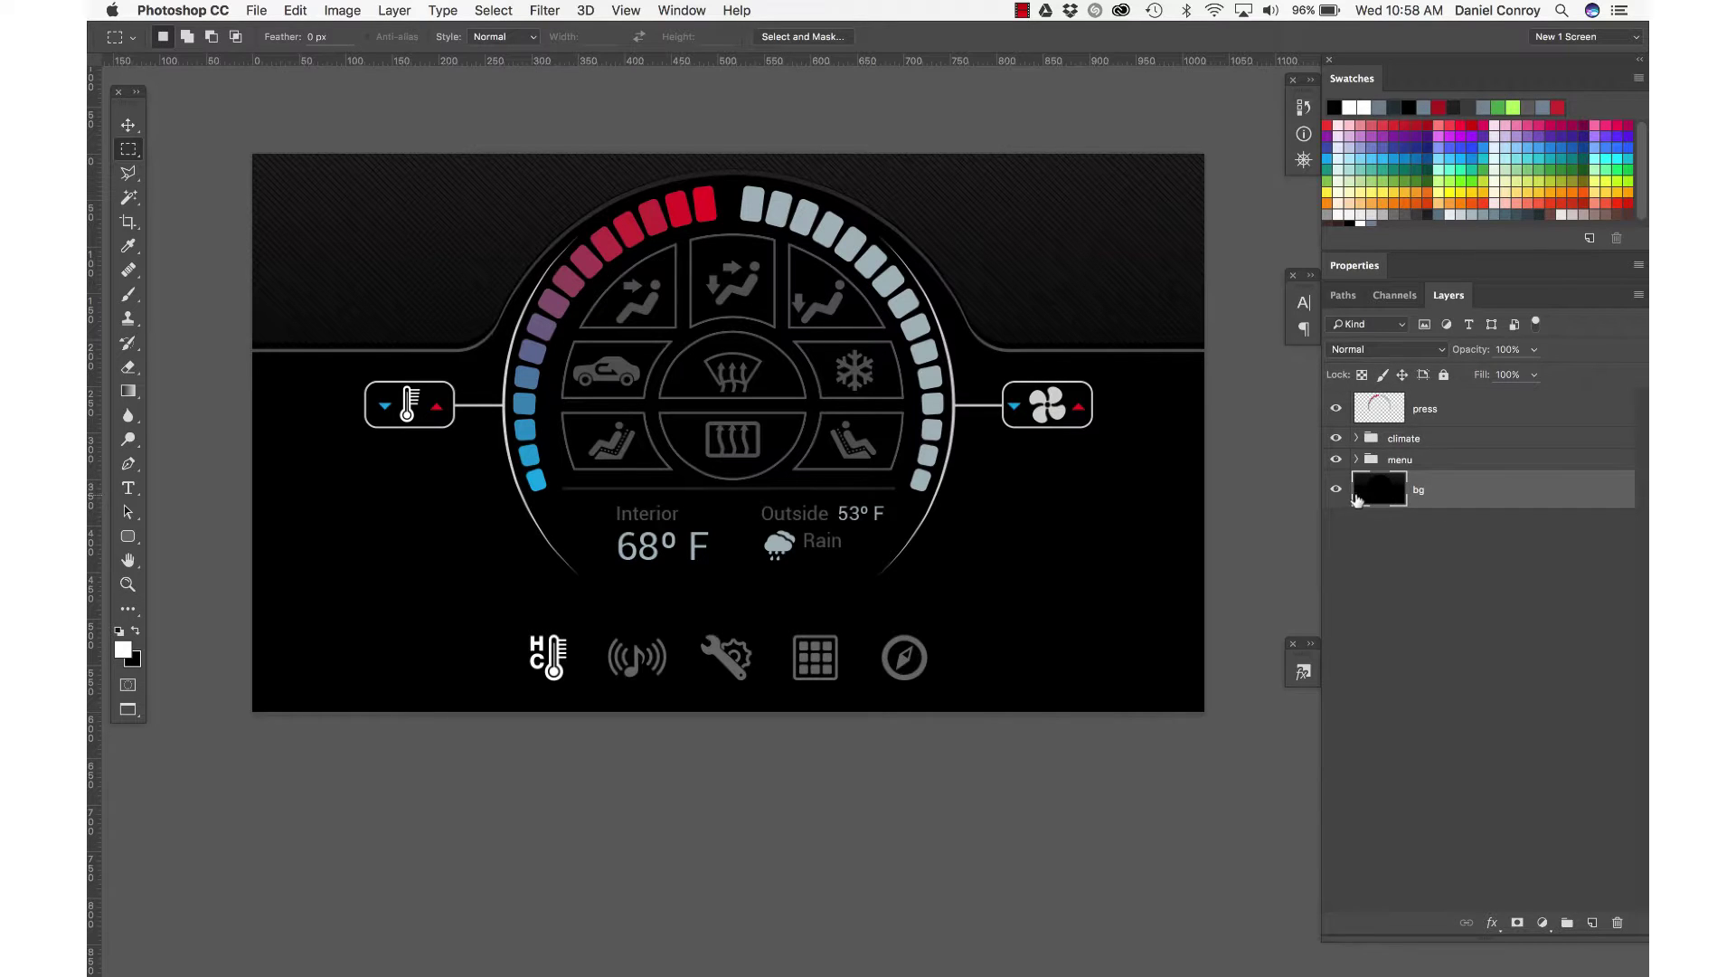
drag(1391, 498, 1406, 463)
click(1356, 461)
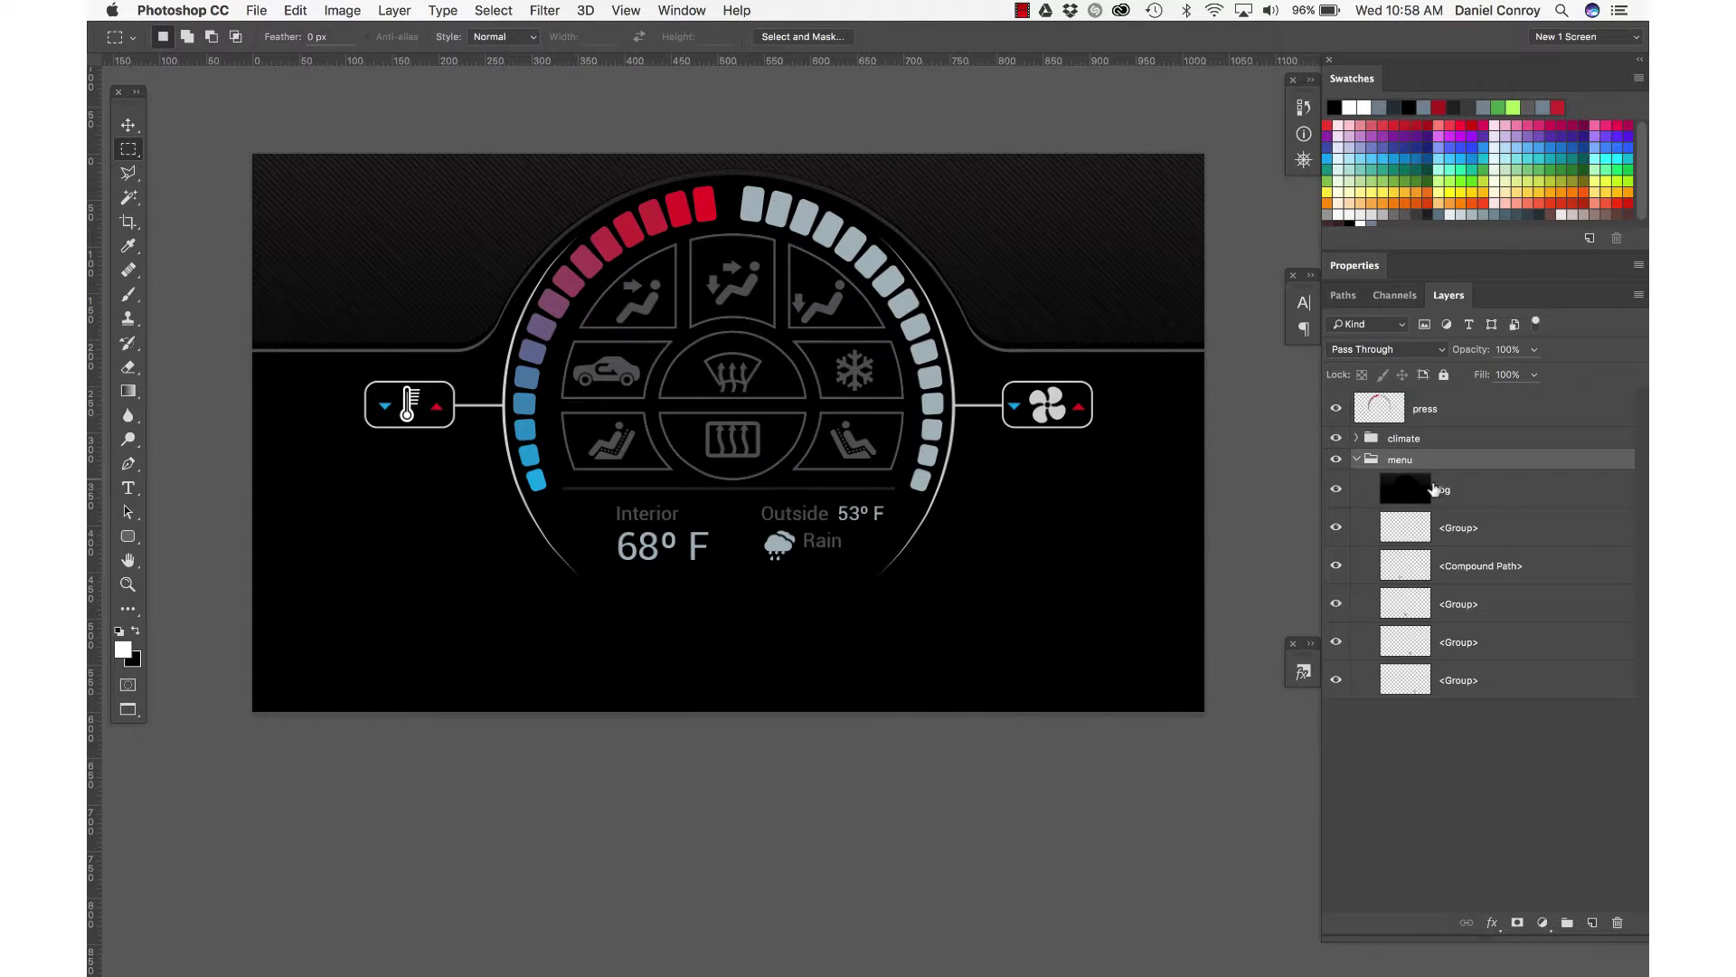
click(1438, 491)
key(super+bracketleft)
key(super+bracketleft)
key(super+bracketleft)
key(super+bracketleft)
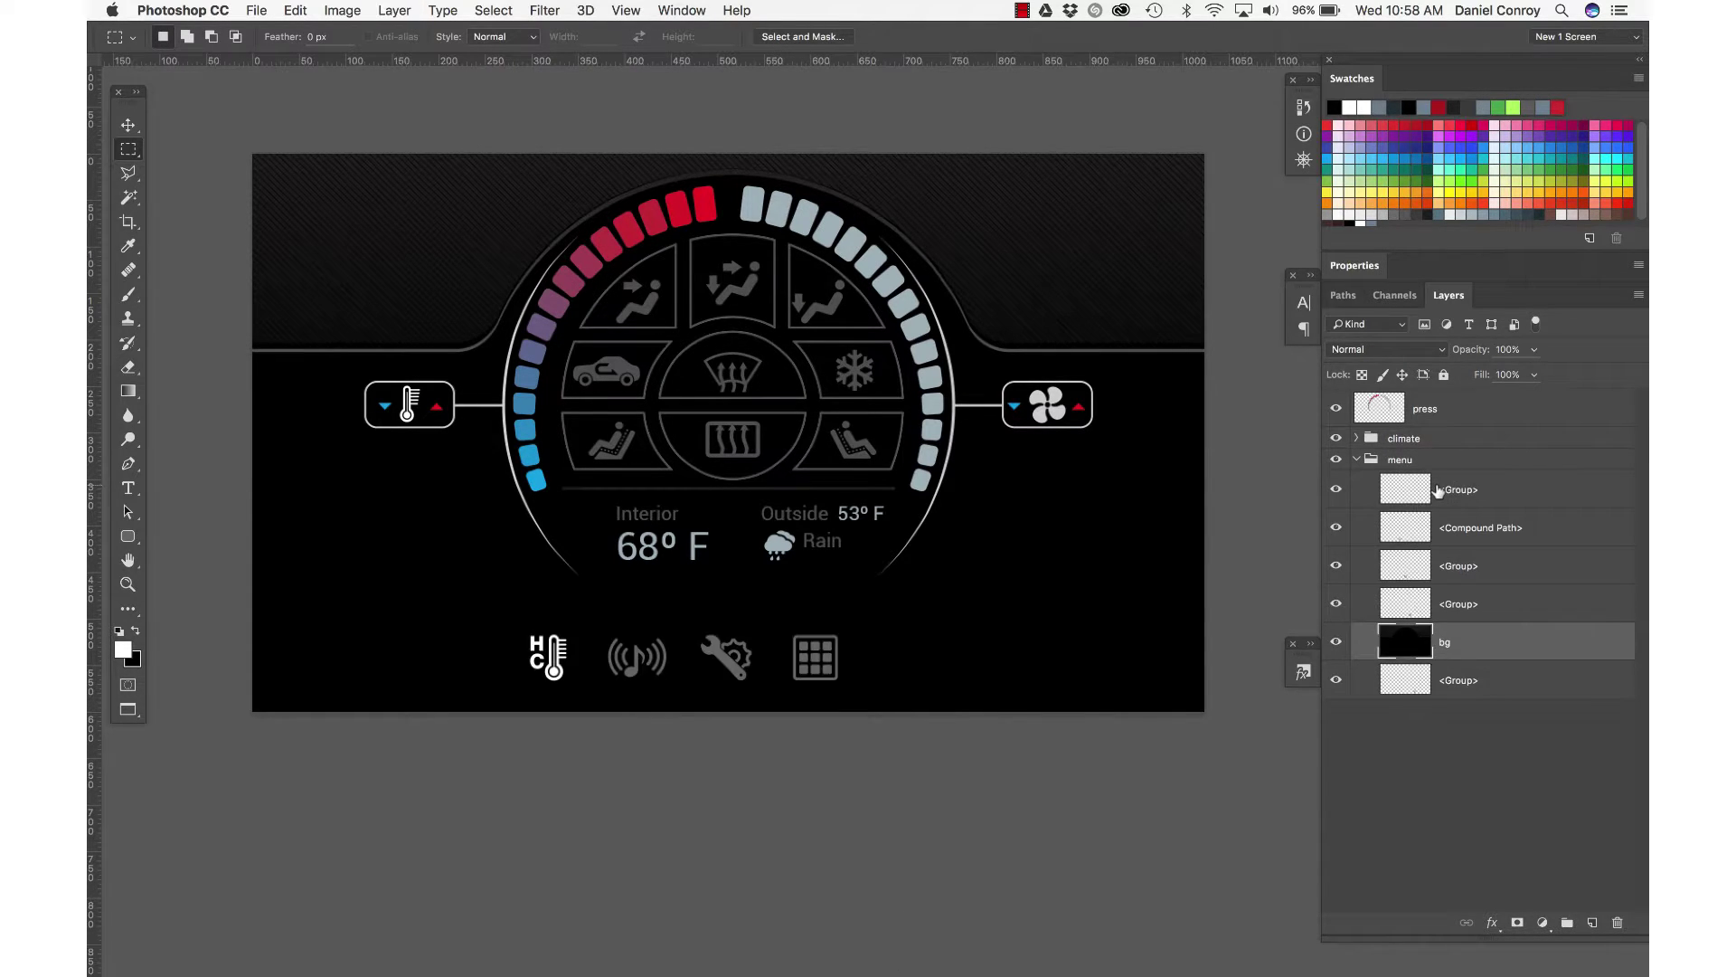
key(super+bracketleft)
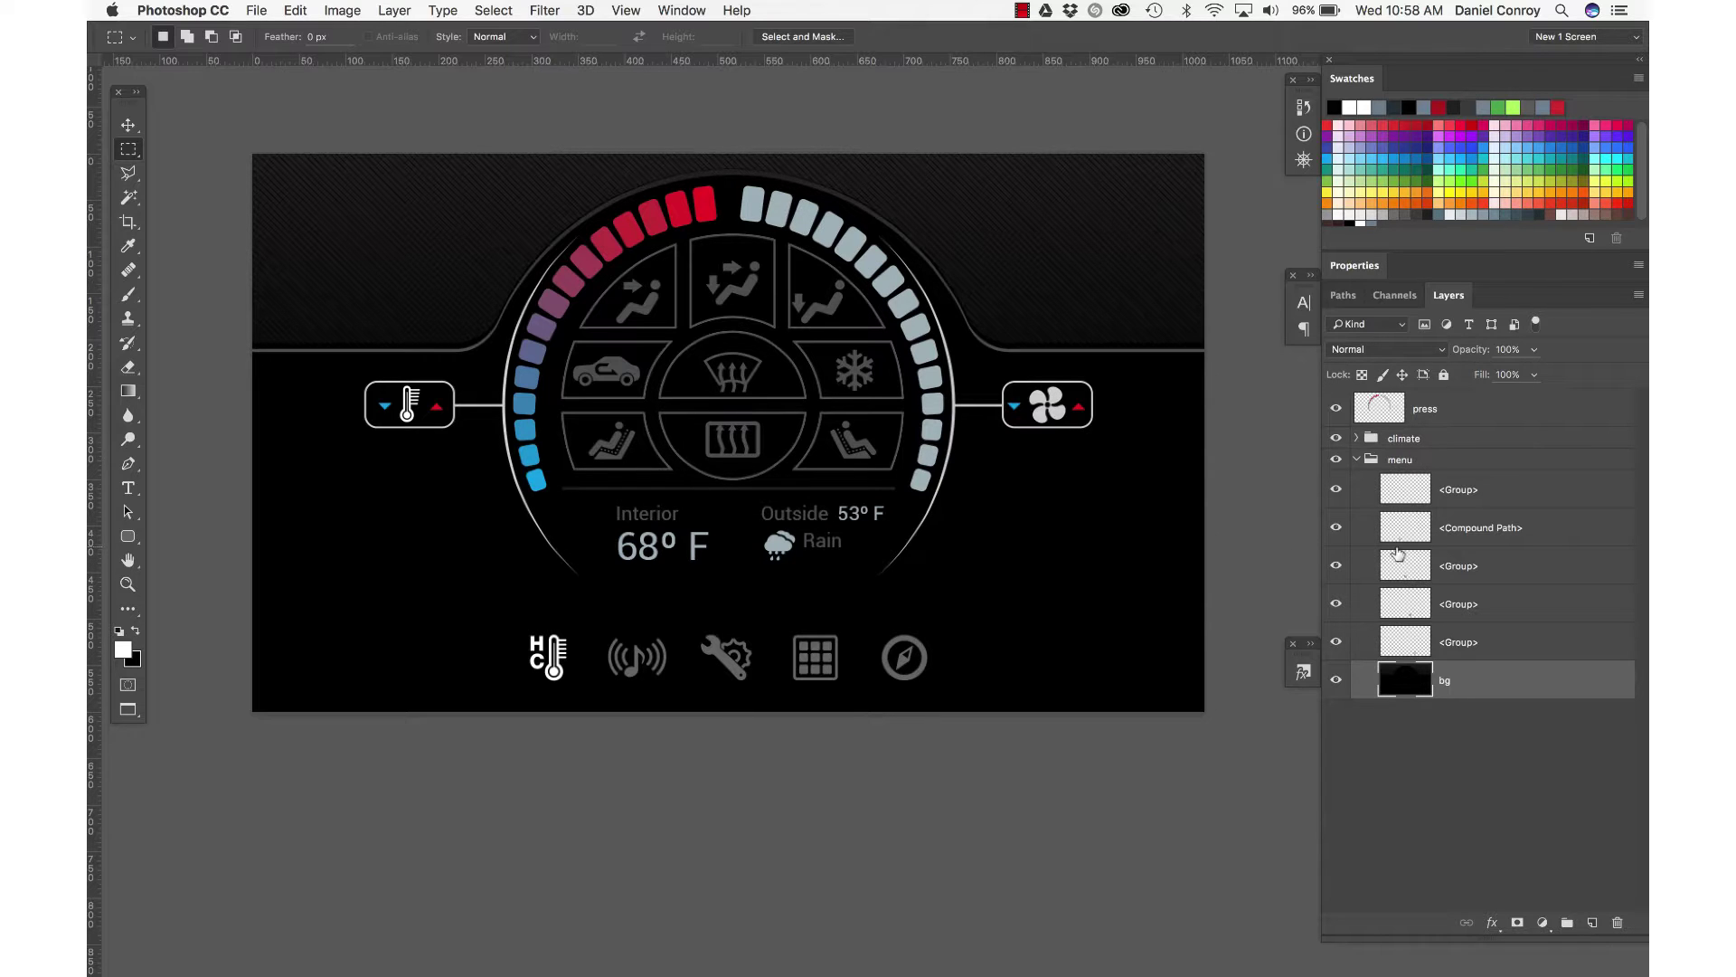
click(1401, 654)
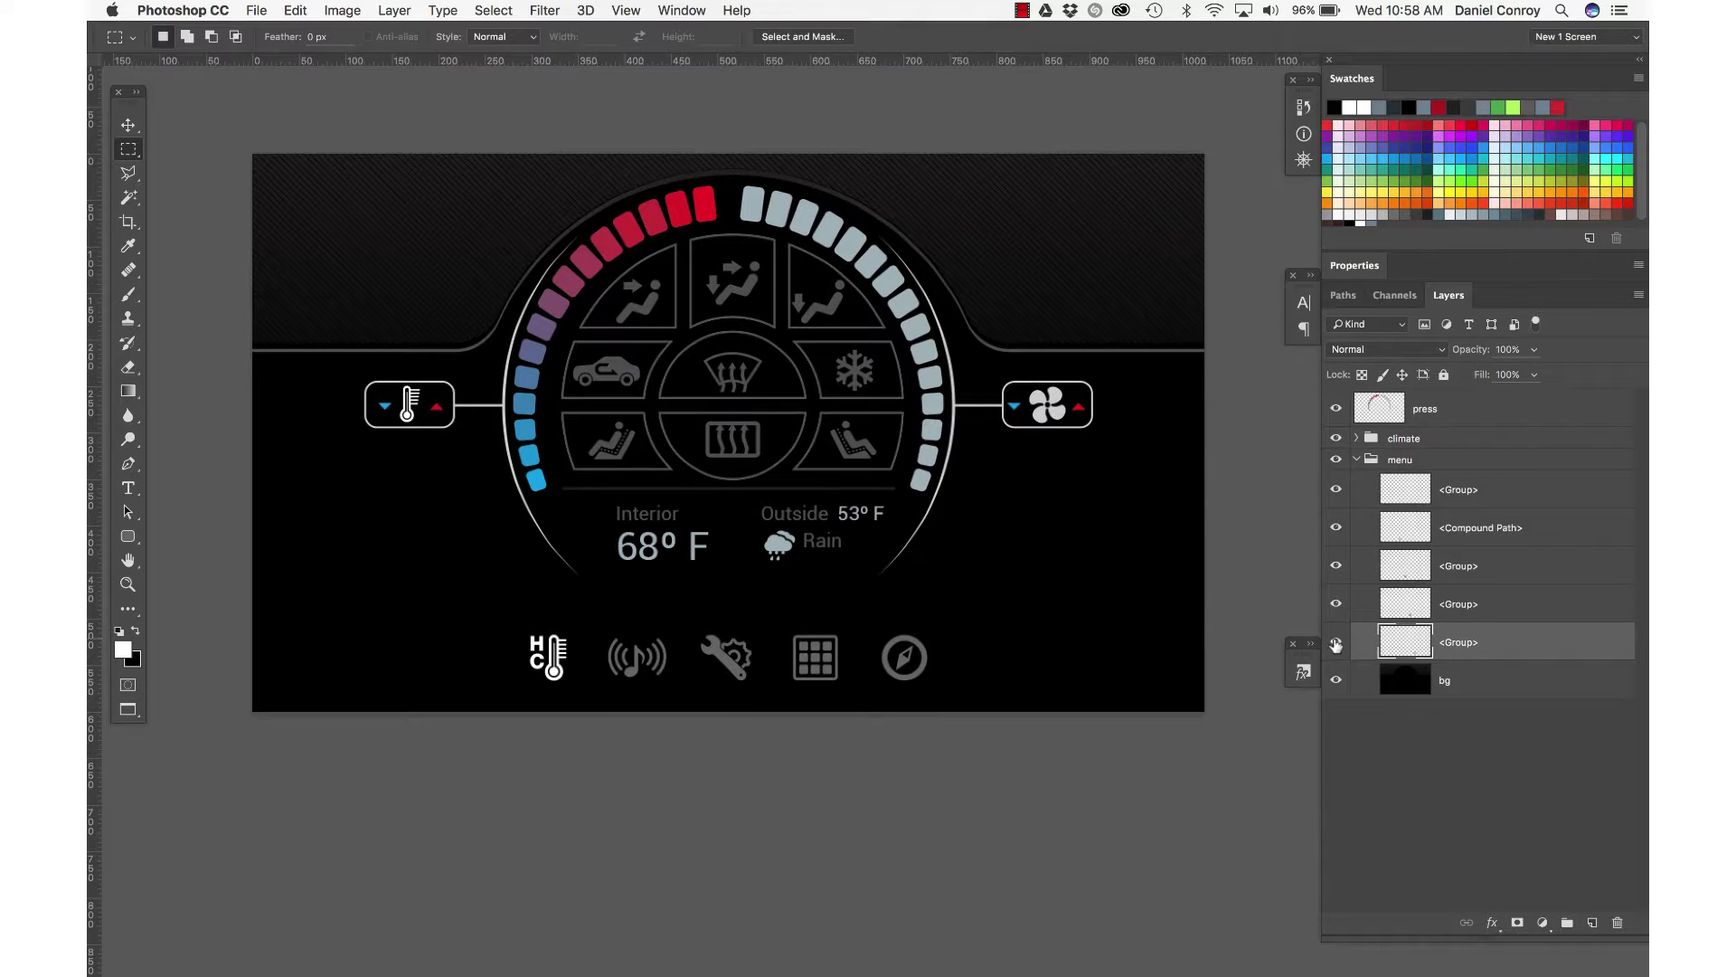
click(1334, 606)
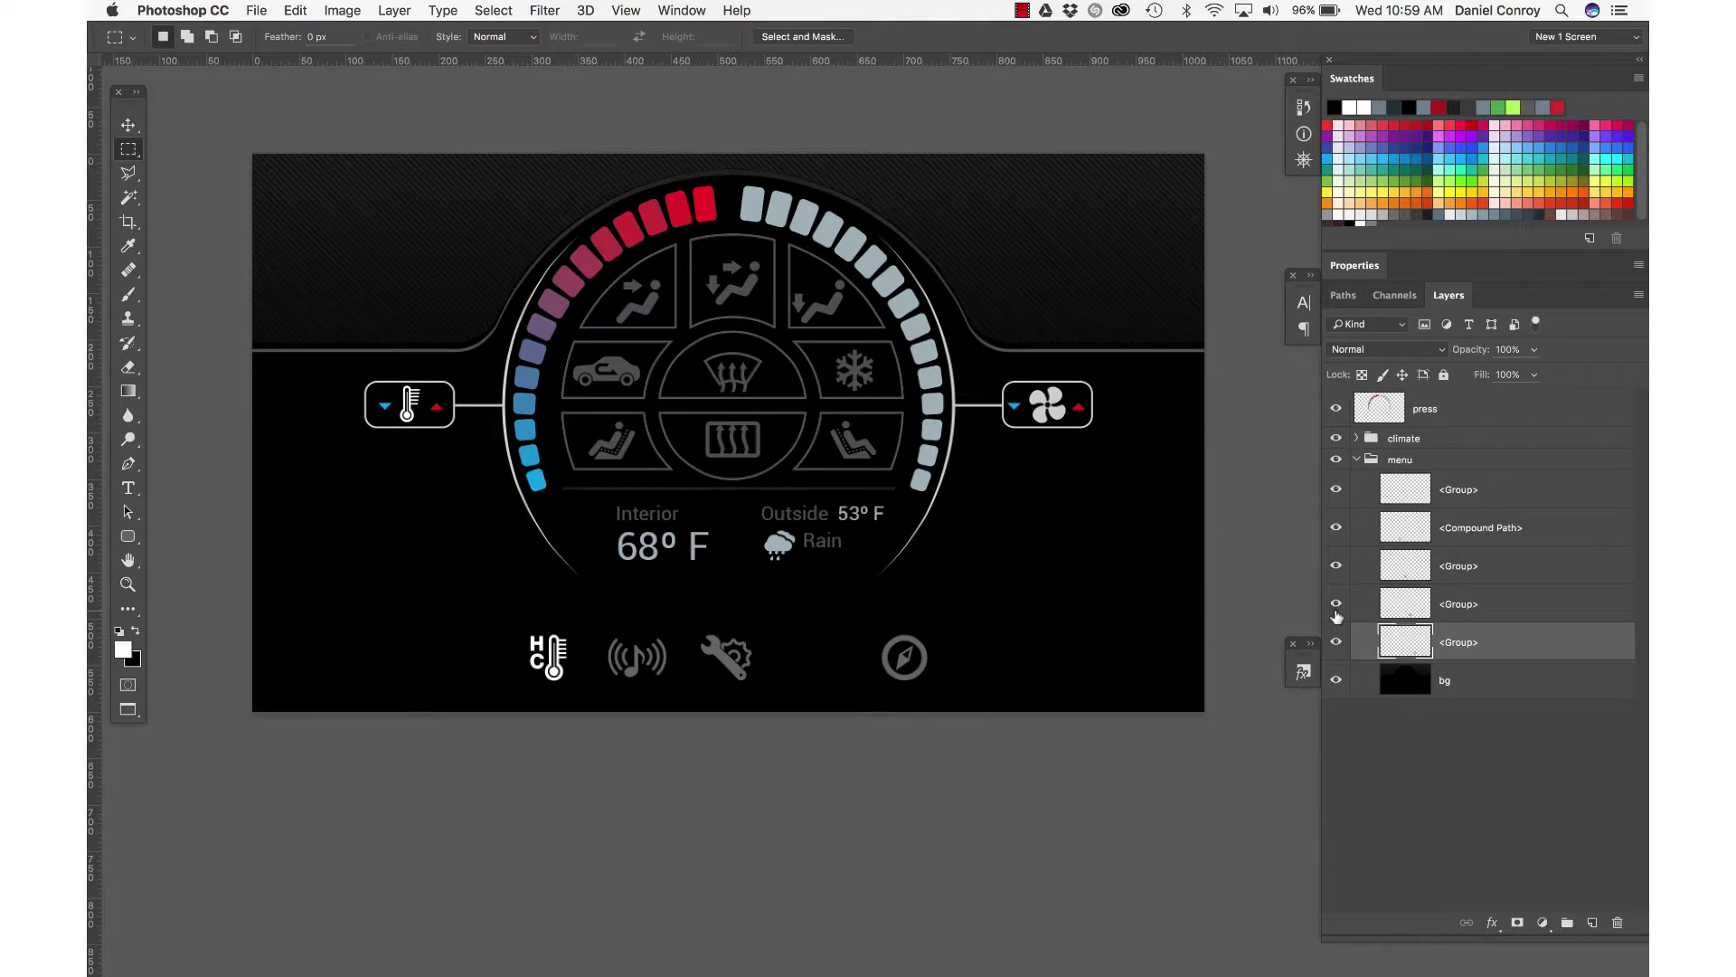
click(1336, 408)
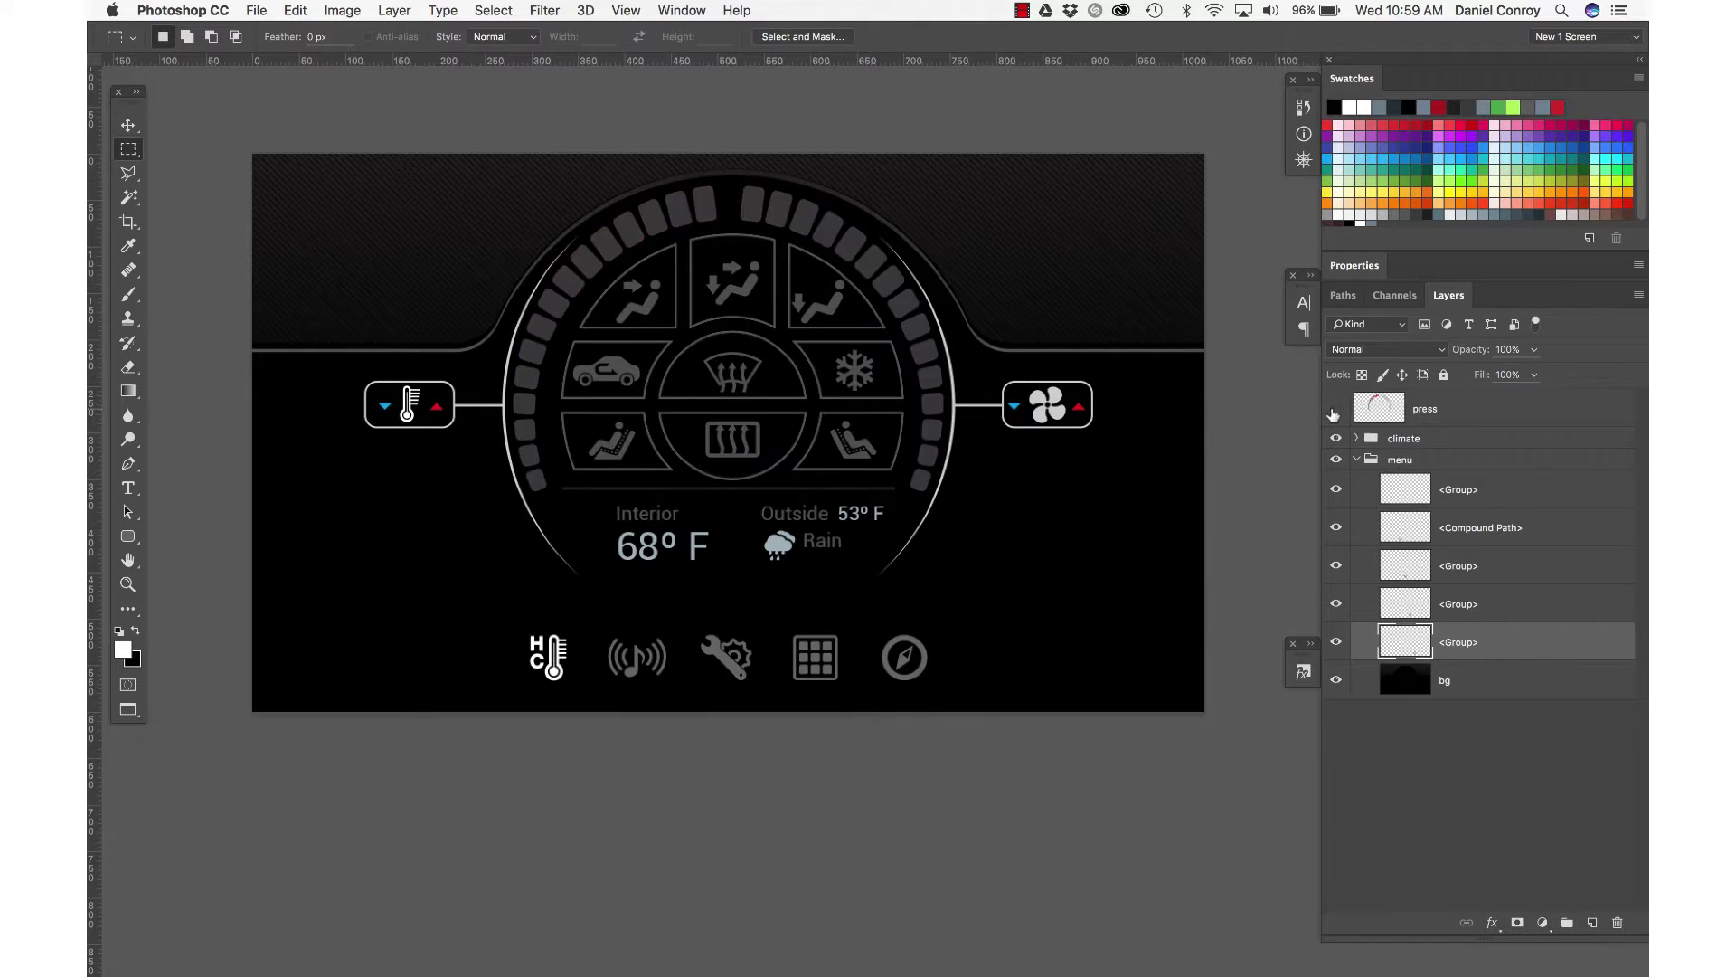
click(1335, 408)
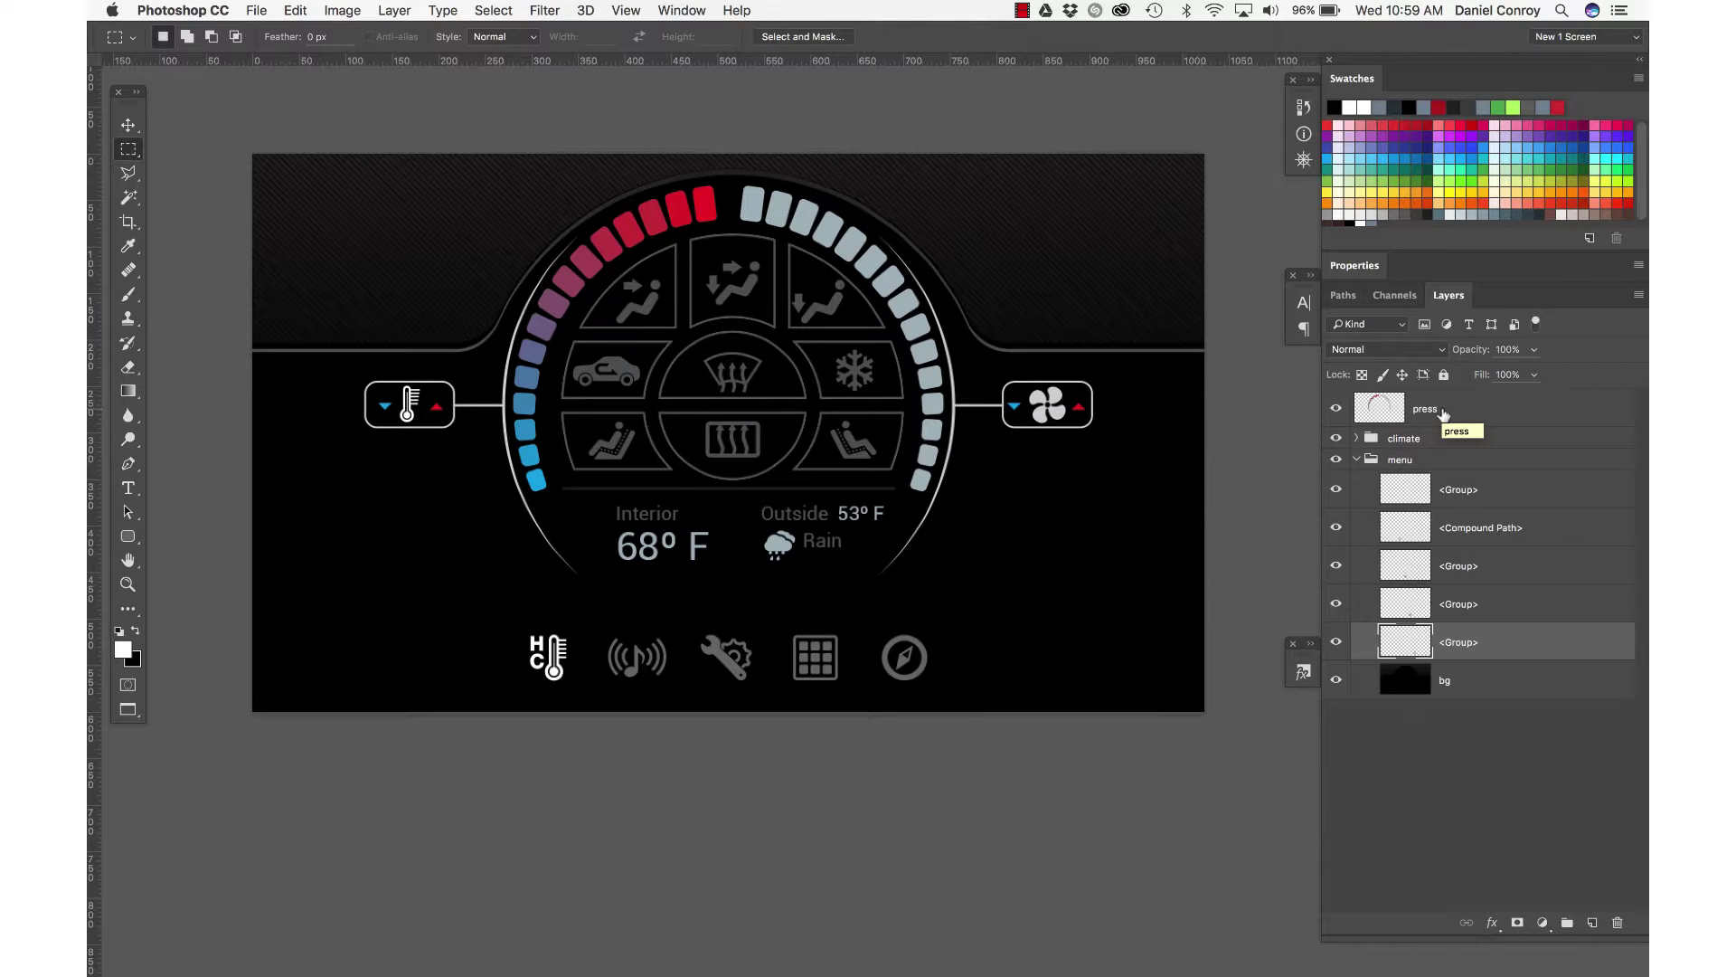
click(1444, 413)
click(1334, 410)
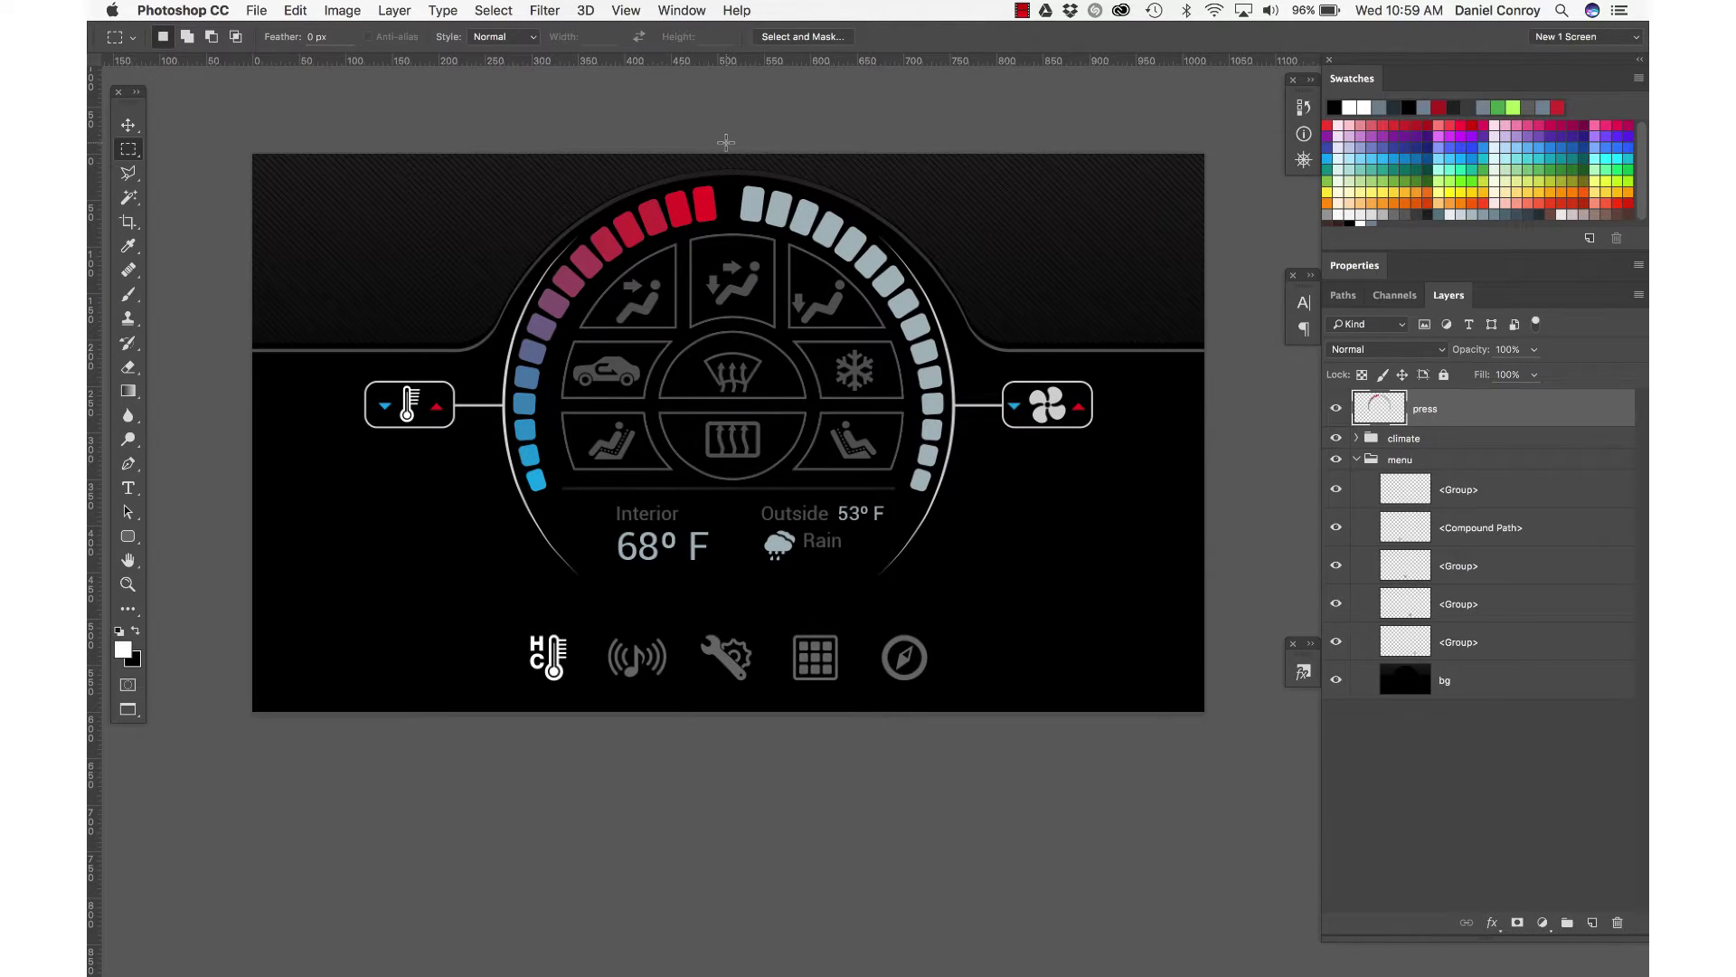
Step: Try a marquee selection on the dial's left side, deselect, and zoom the view in
drag(727, 141, 501, 573)
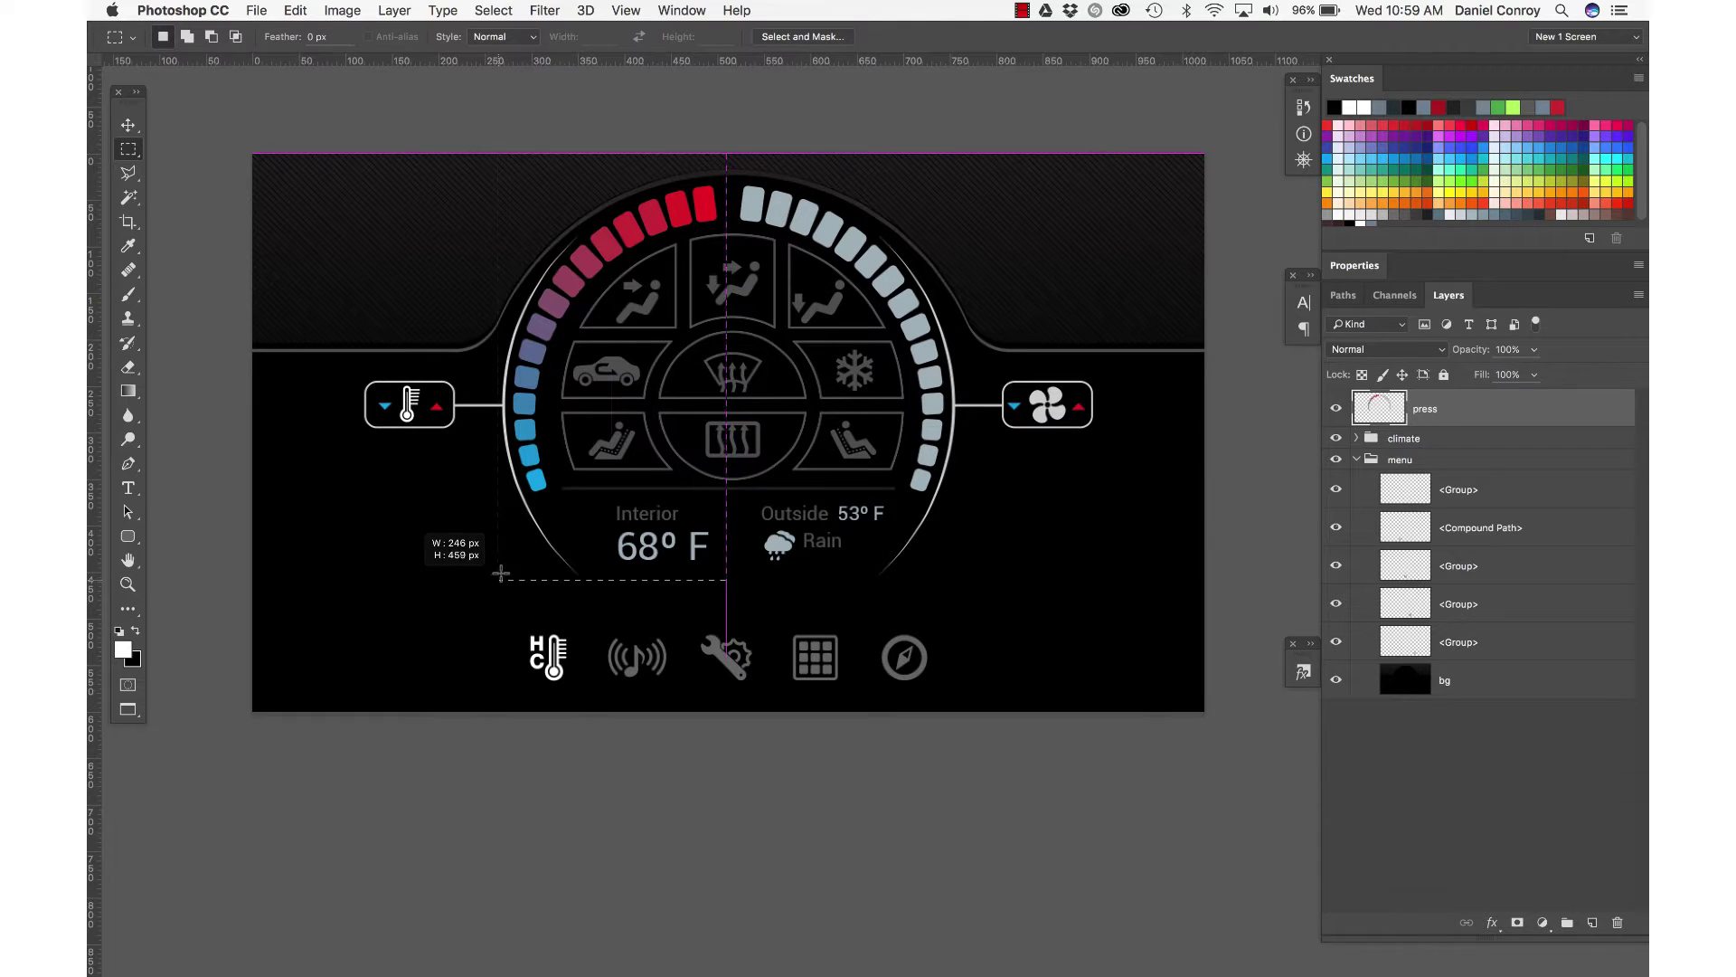
key(super+d)
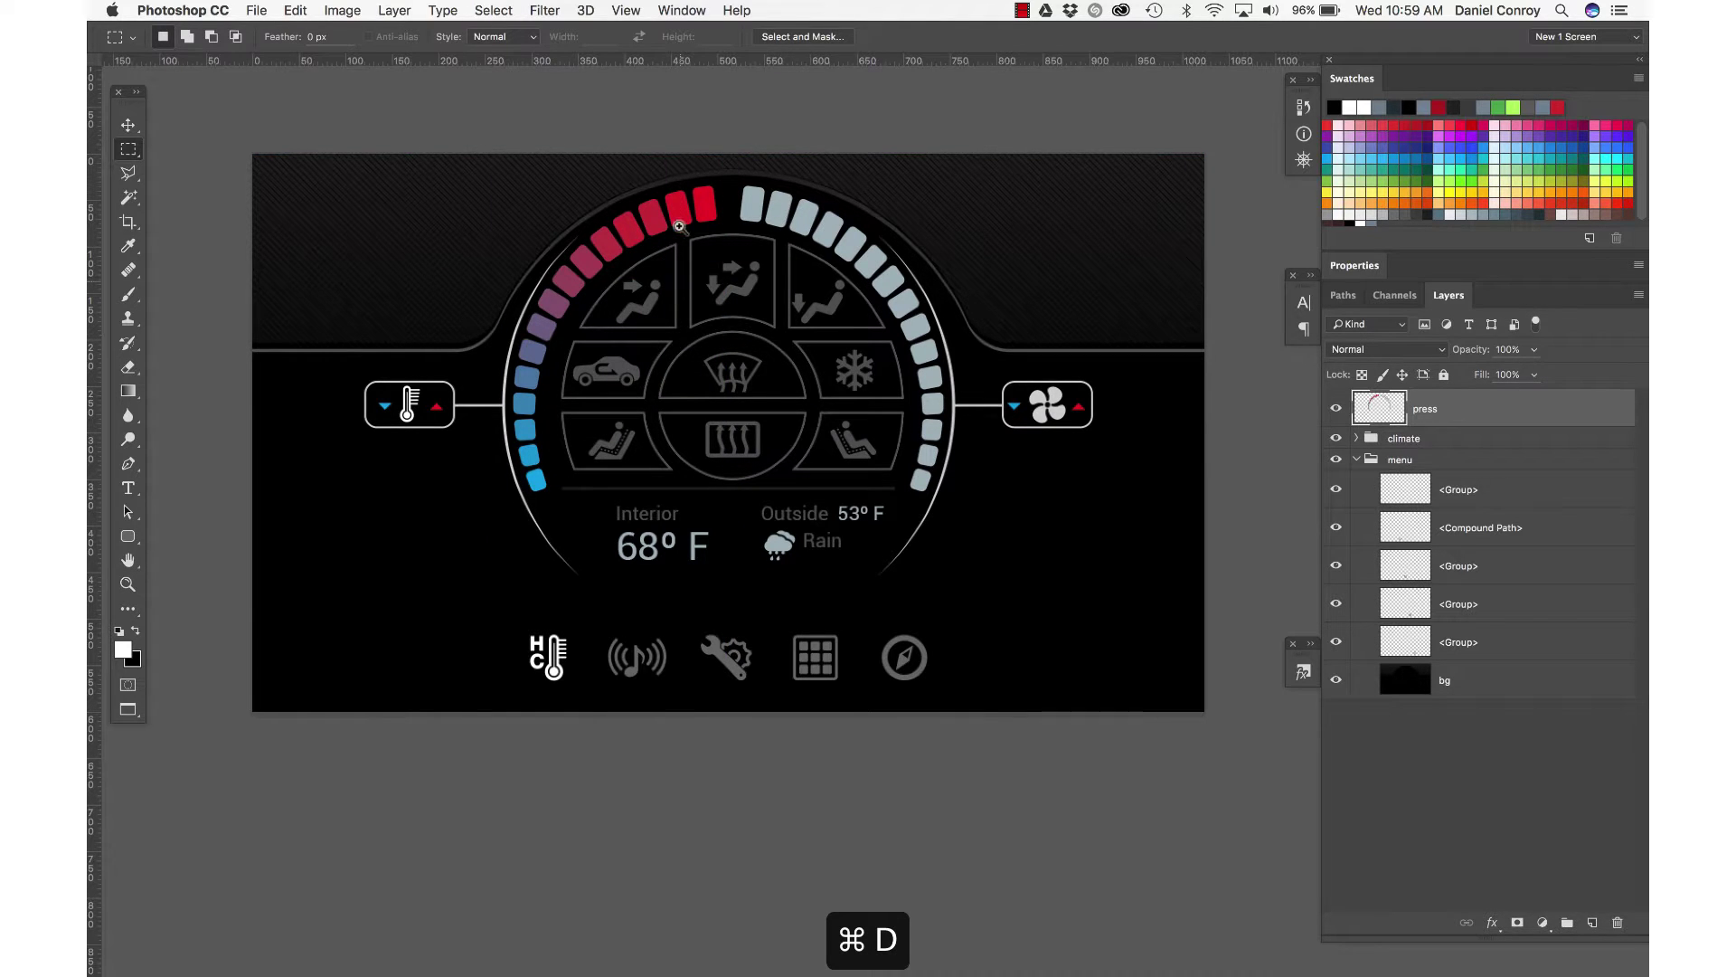
scroll(678, 225, up, 5)
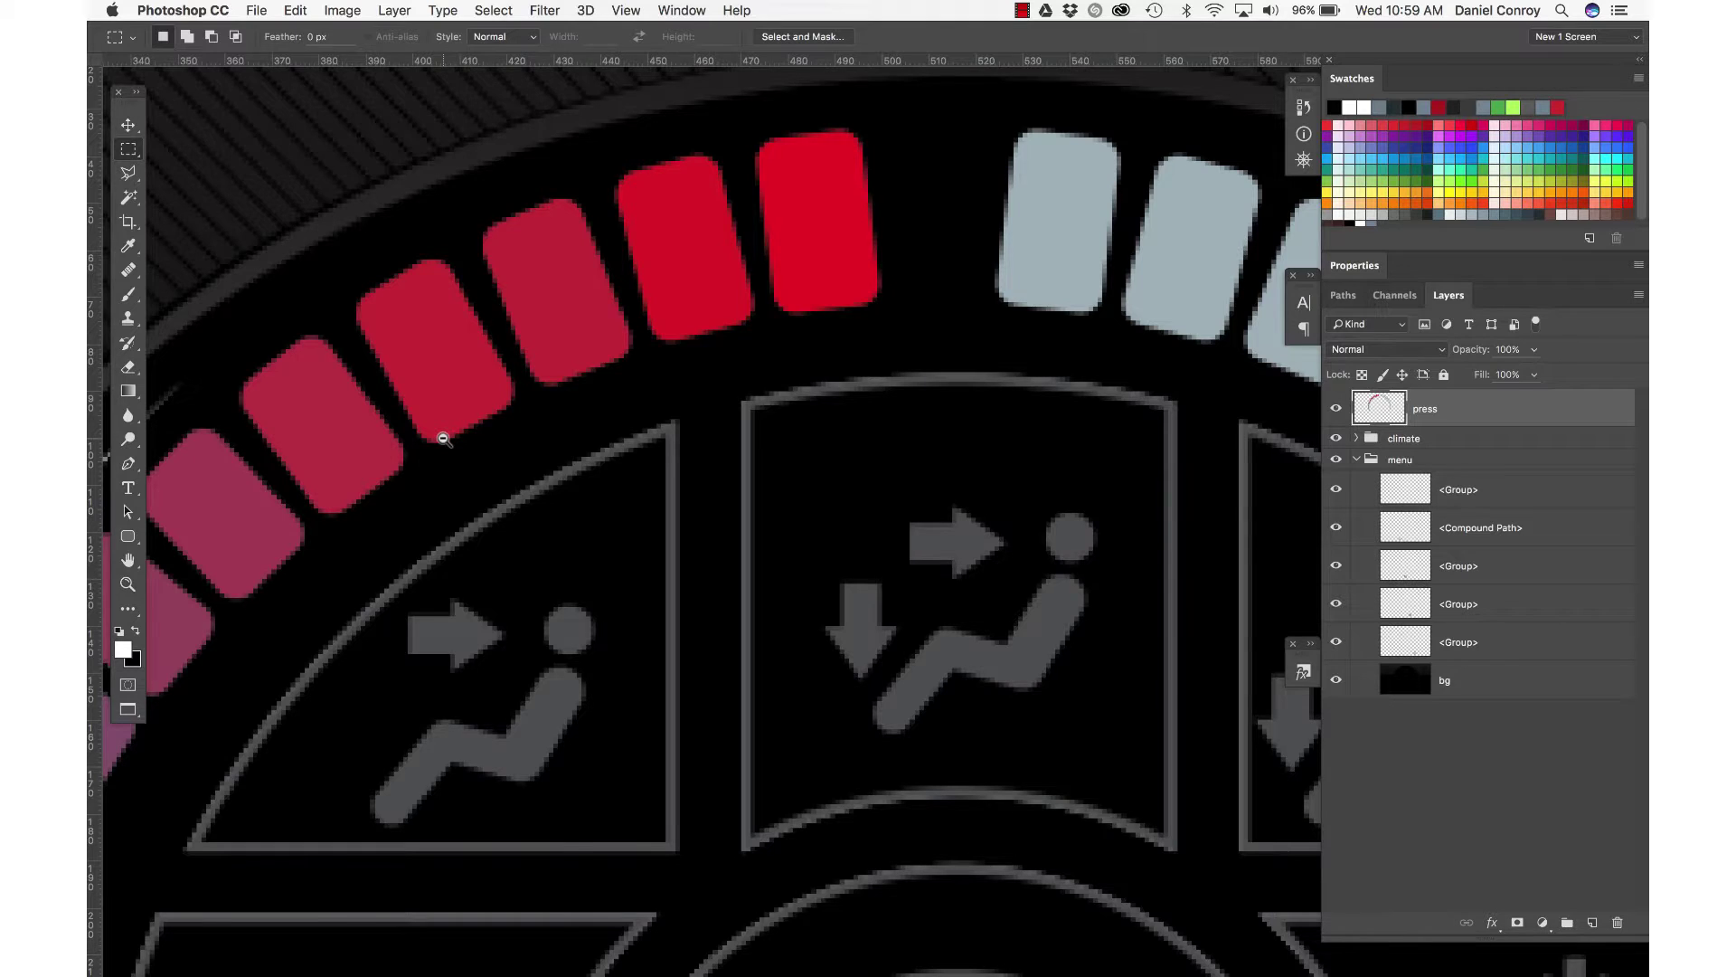
scroll(442, 437, down, 2)
scroll(443, 437, down, 2)
scroll(442, 436, down, 1)
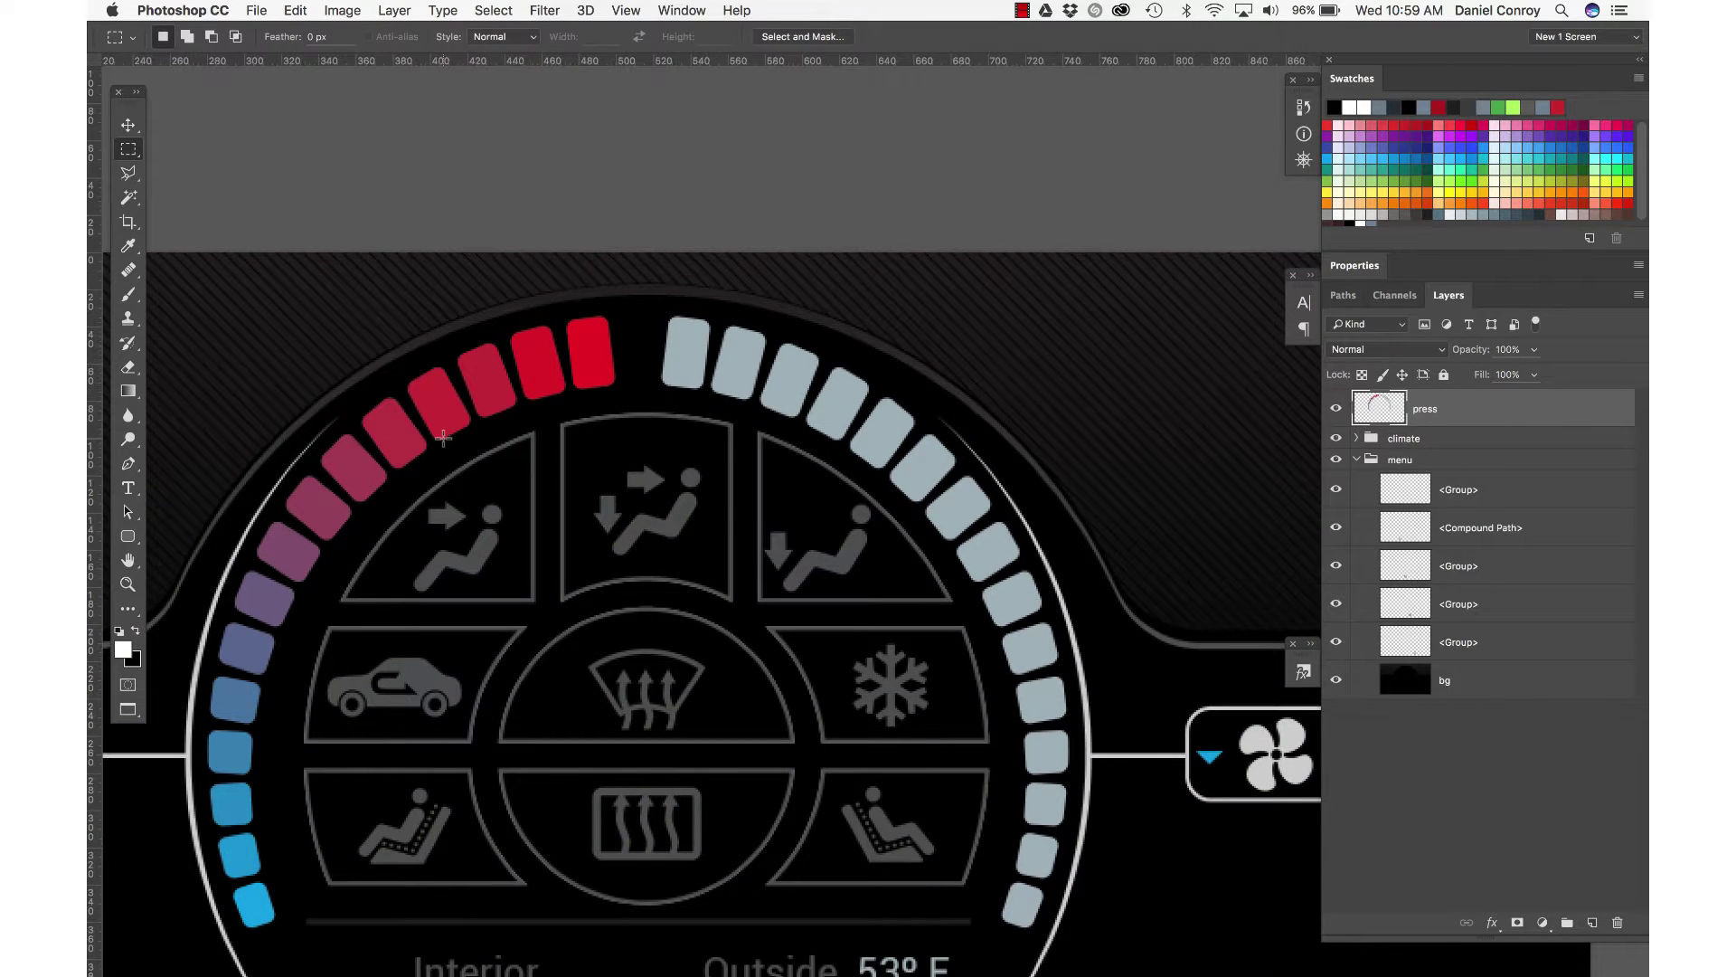
key(super+1)
key(super+equal)
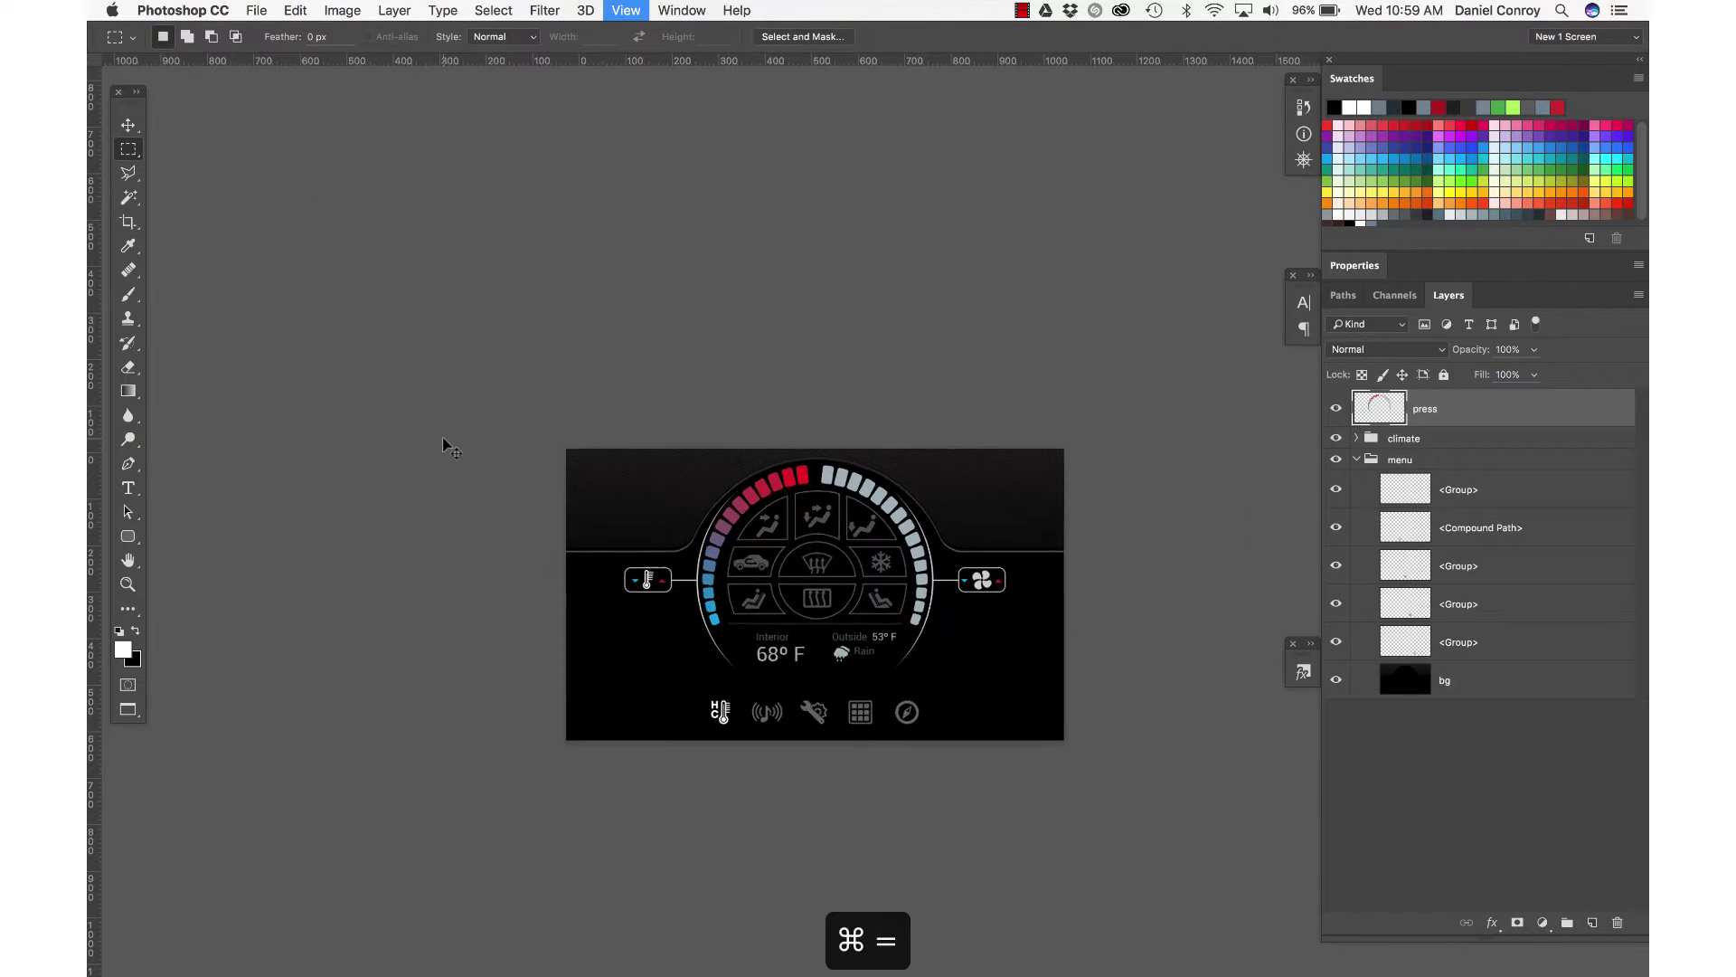
key(super+equal)
scroll(632, 553, down, 4)
scroll(634, 554, up, 2)
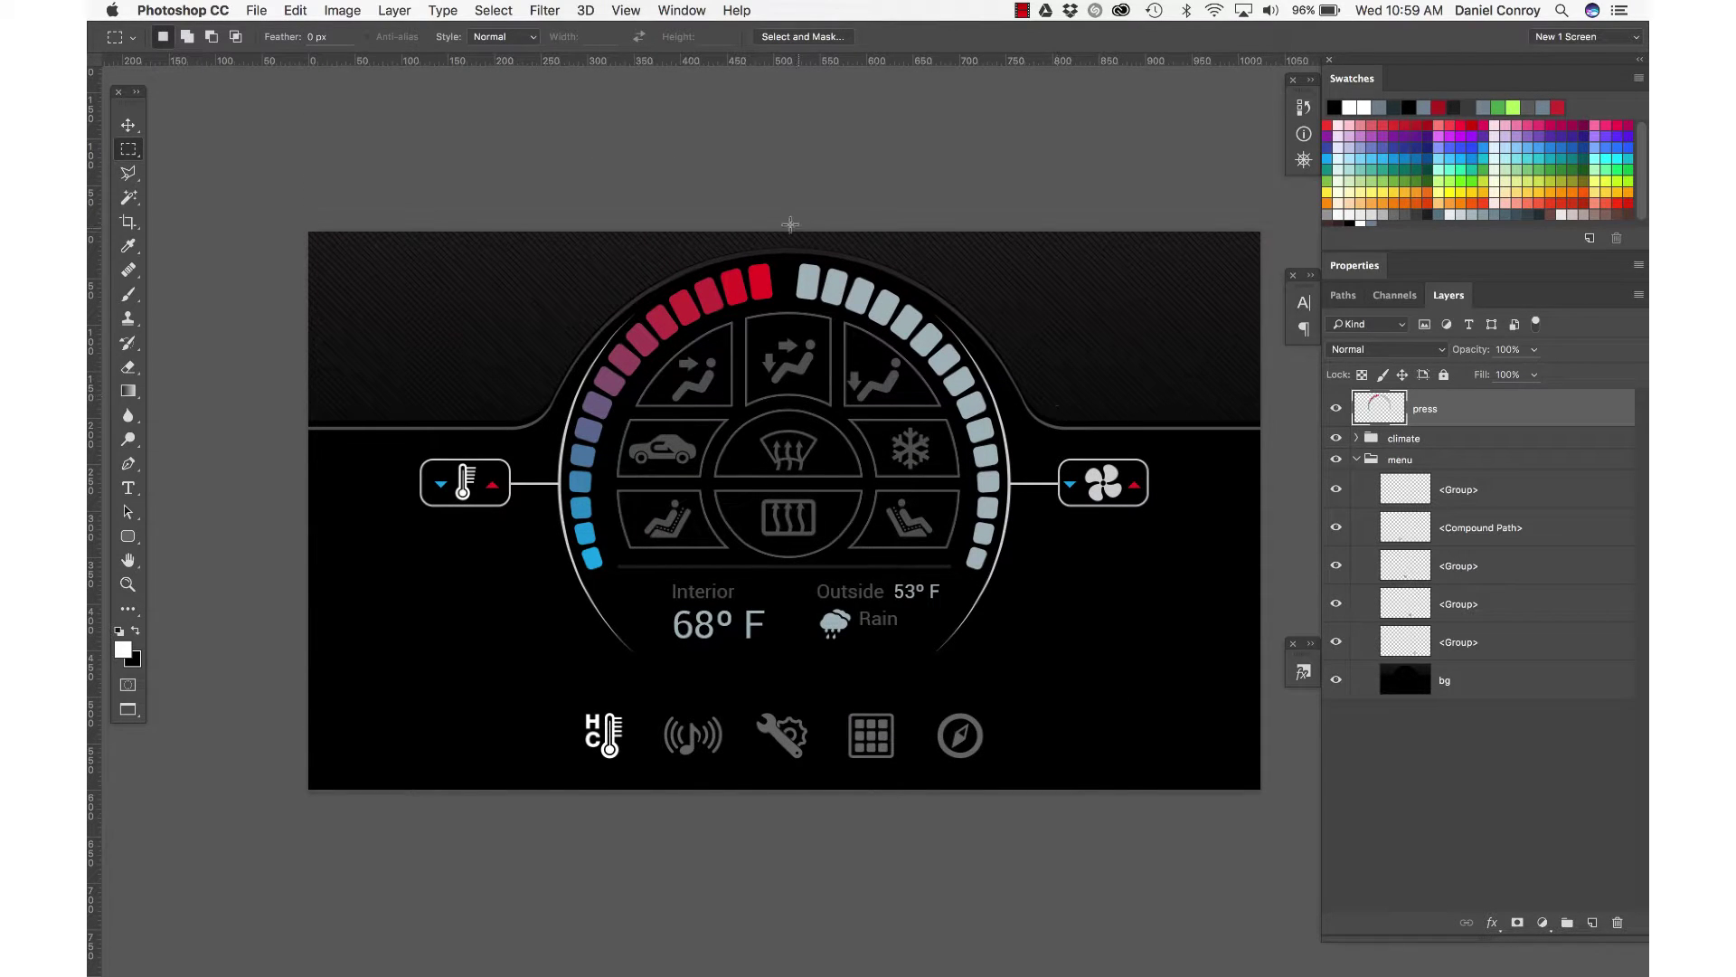
Step: Delete the left half of the dial's coloured bars from the press layer and deselect
drag(782, 232, 549, 638)
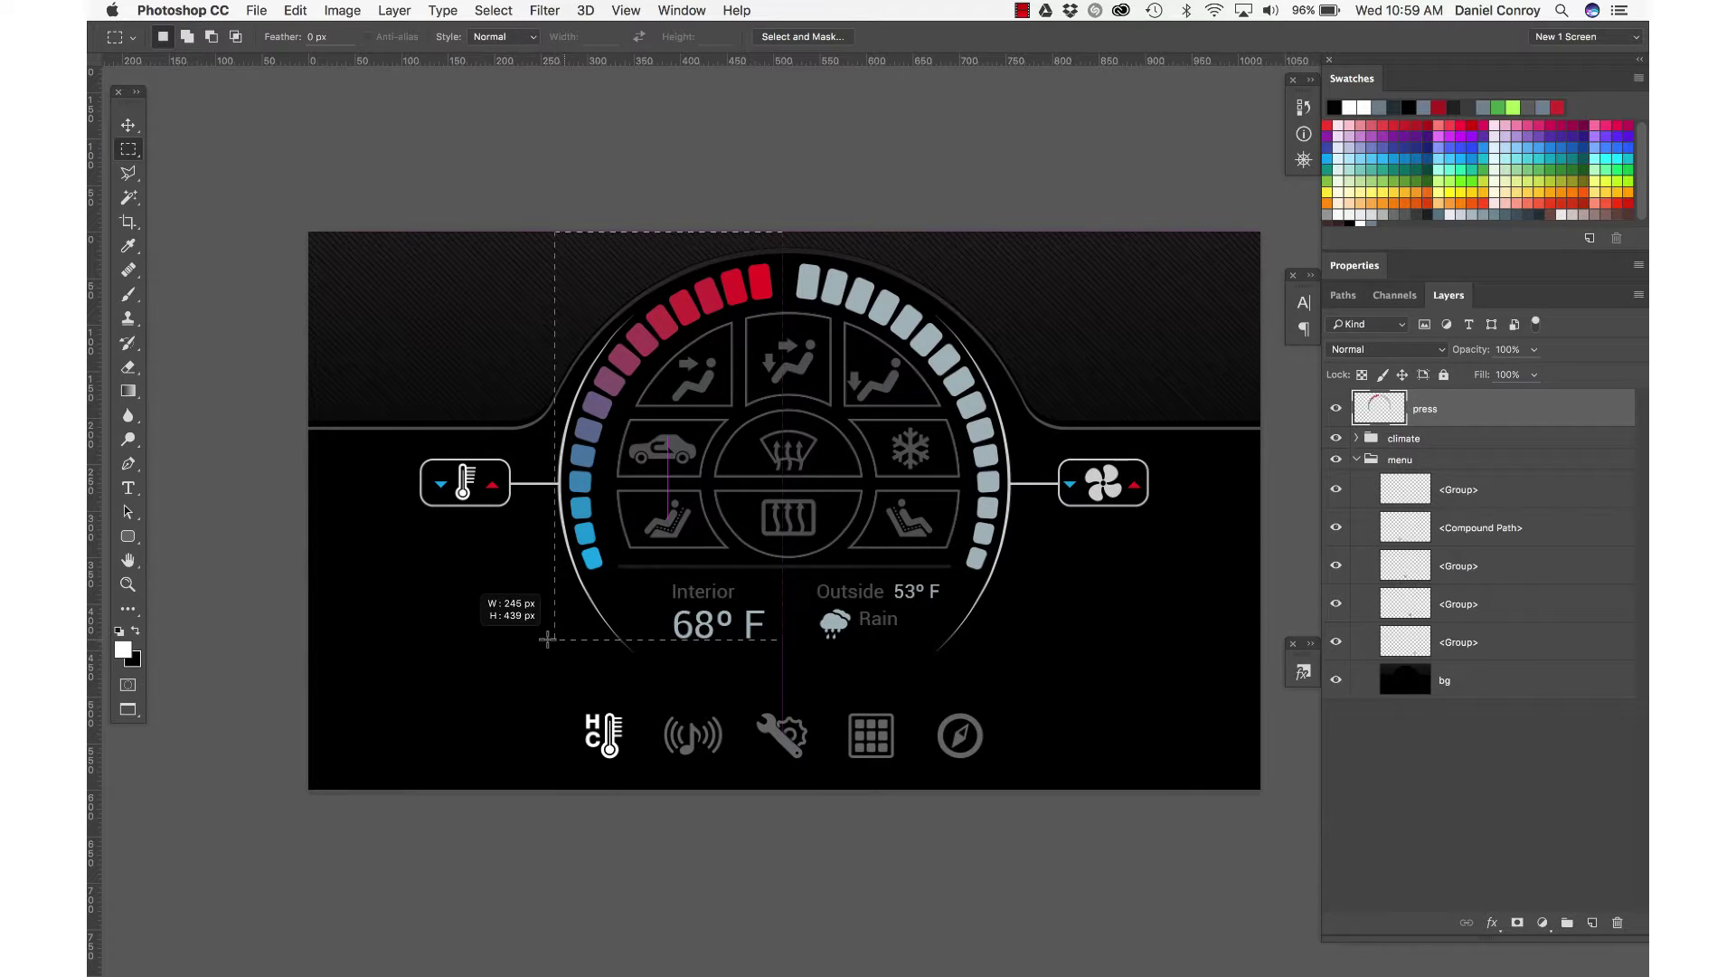
key(Delete)
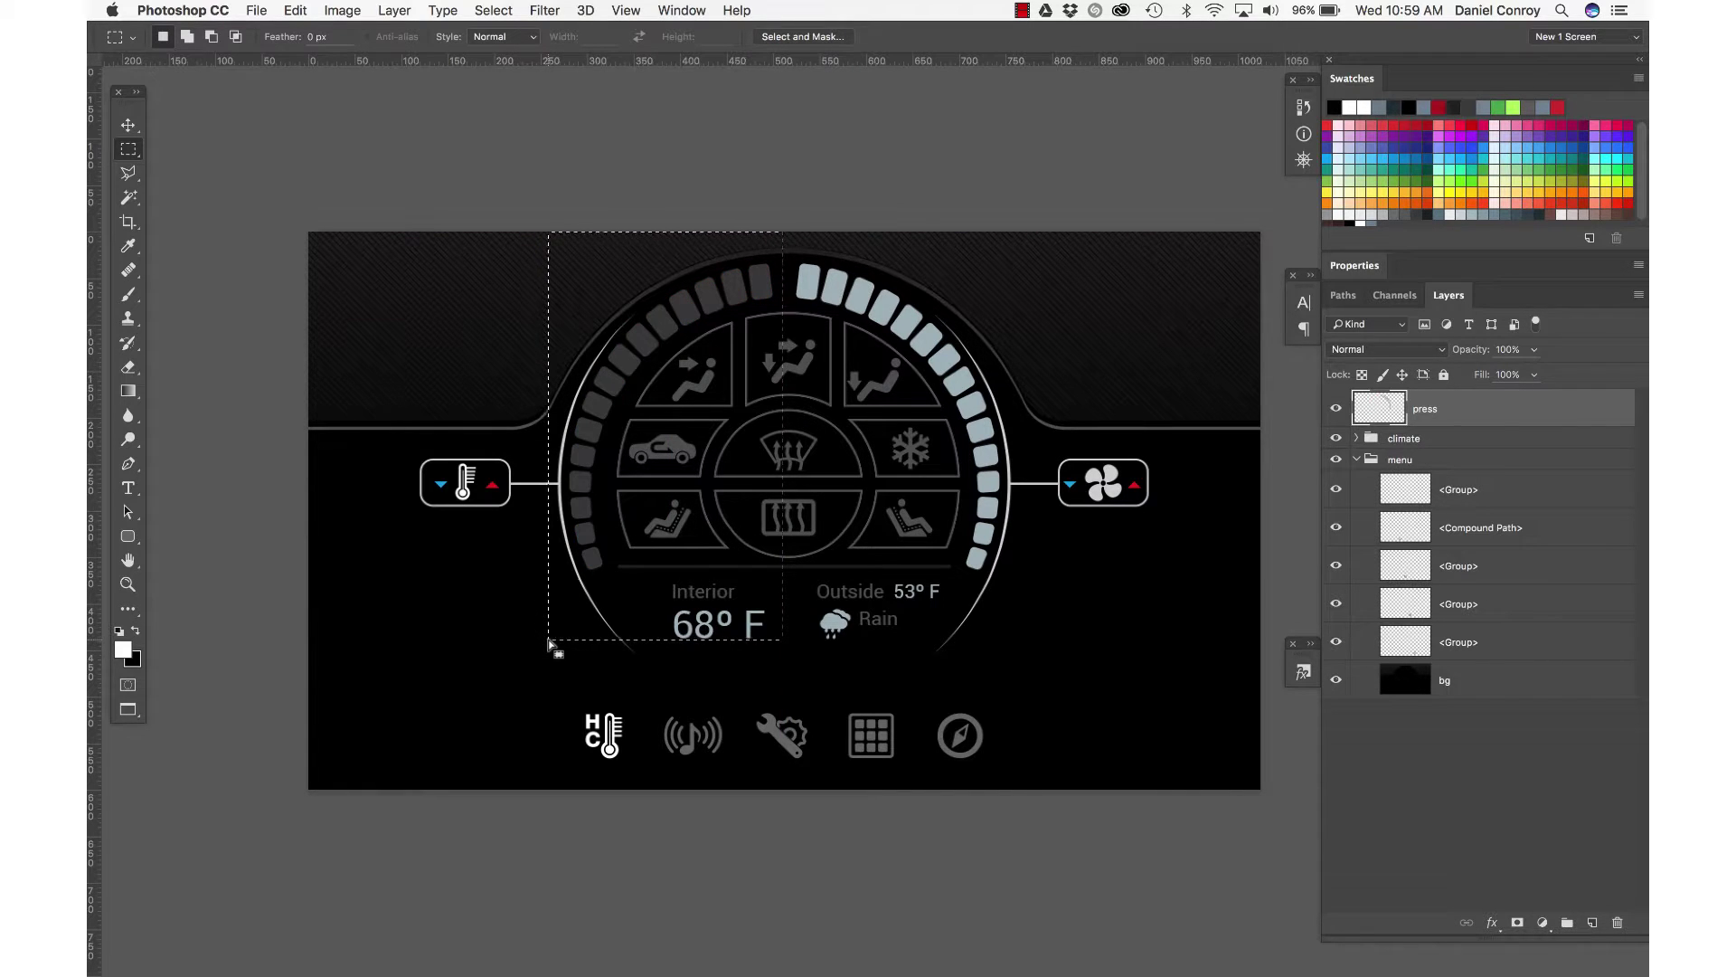
key(super+d)
key(super+Tab)
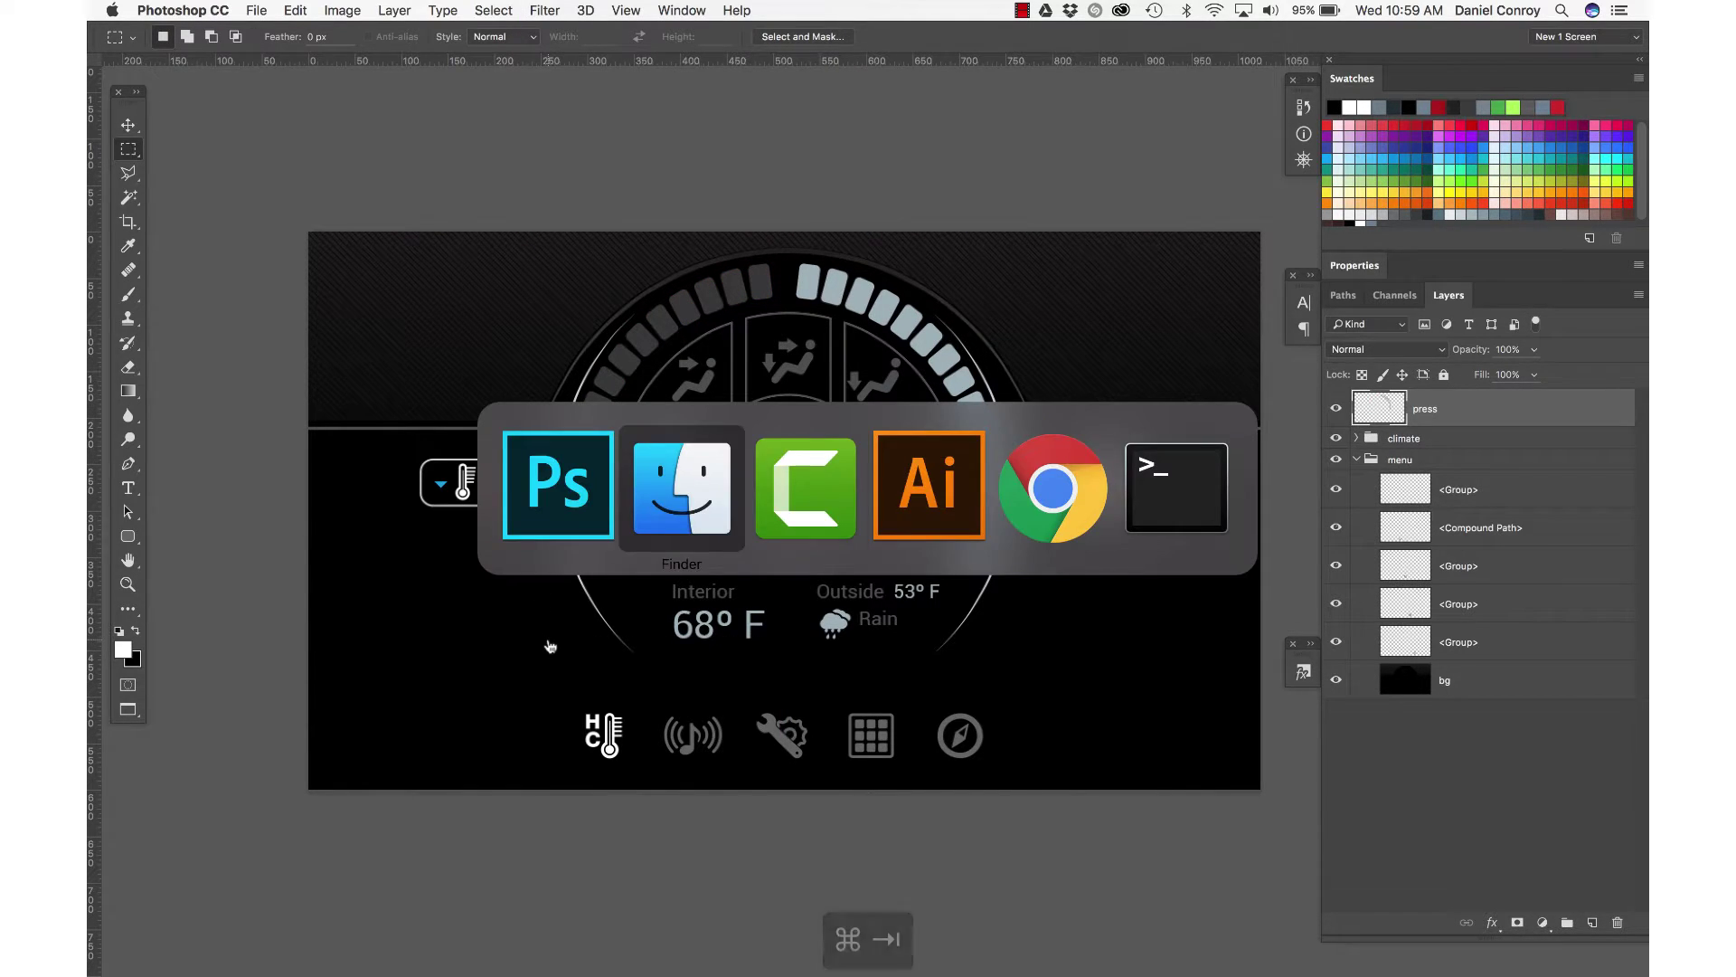
Step: Lock bg, menu and climate, and paste a fill-less background rectangle copy onto press
key(super+Tab)
key(super+Tab)
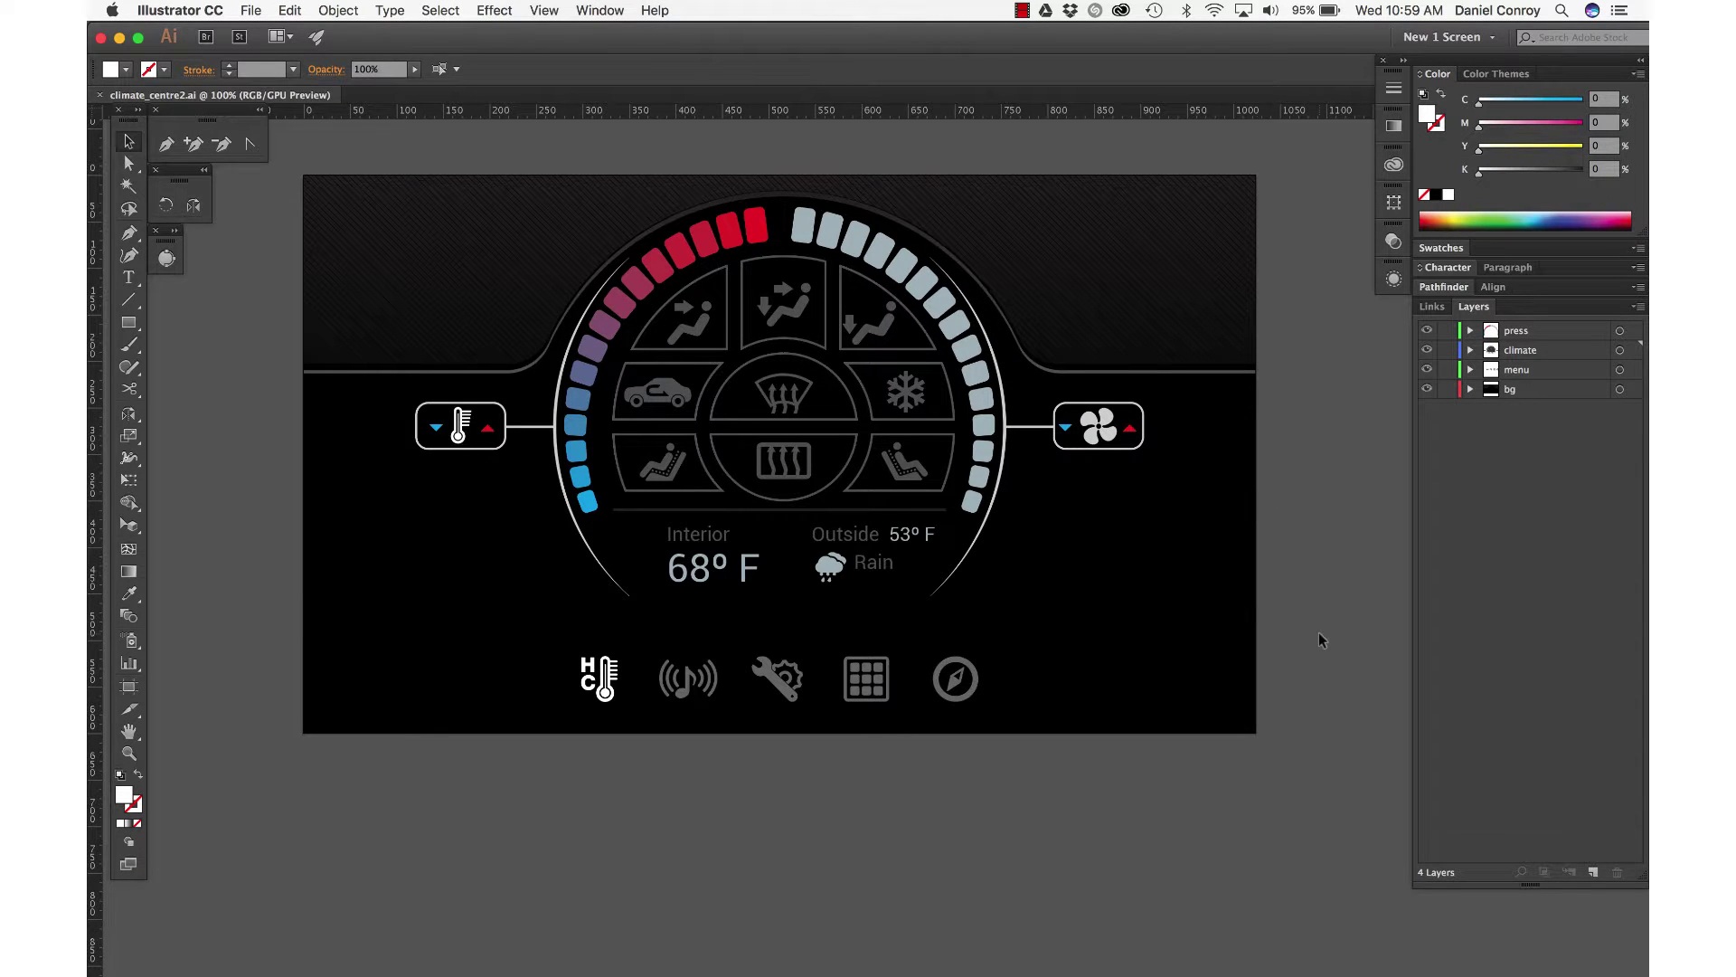
click(1171, 615)
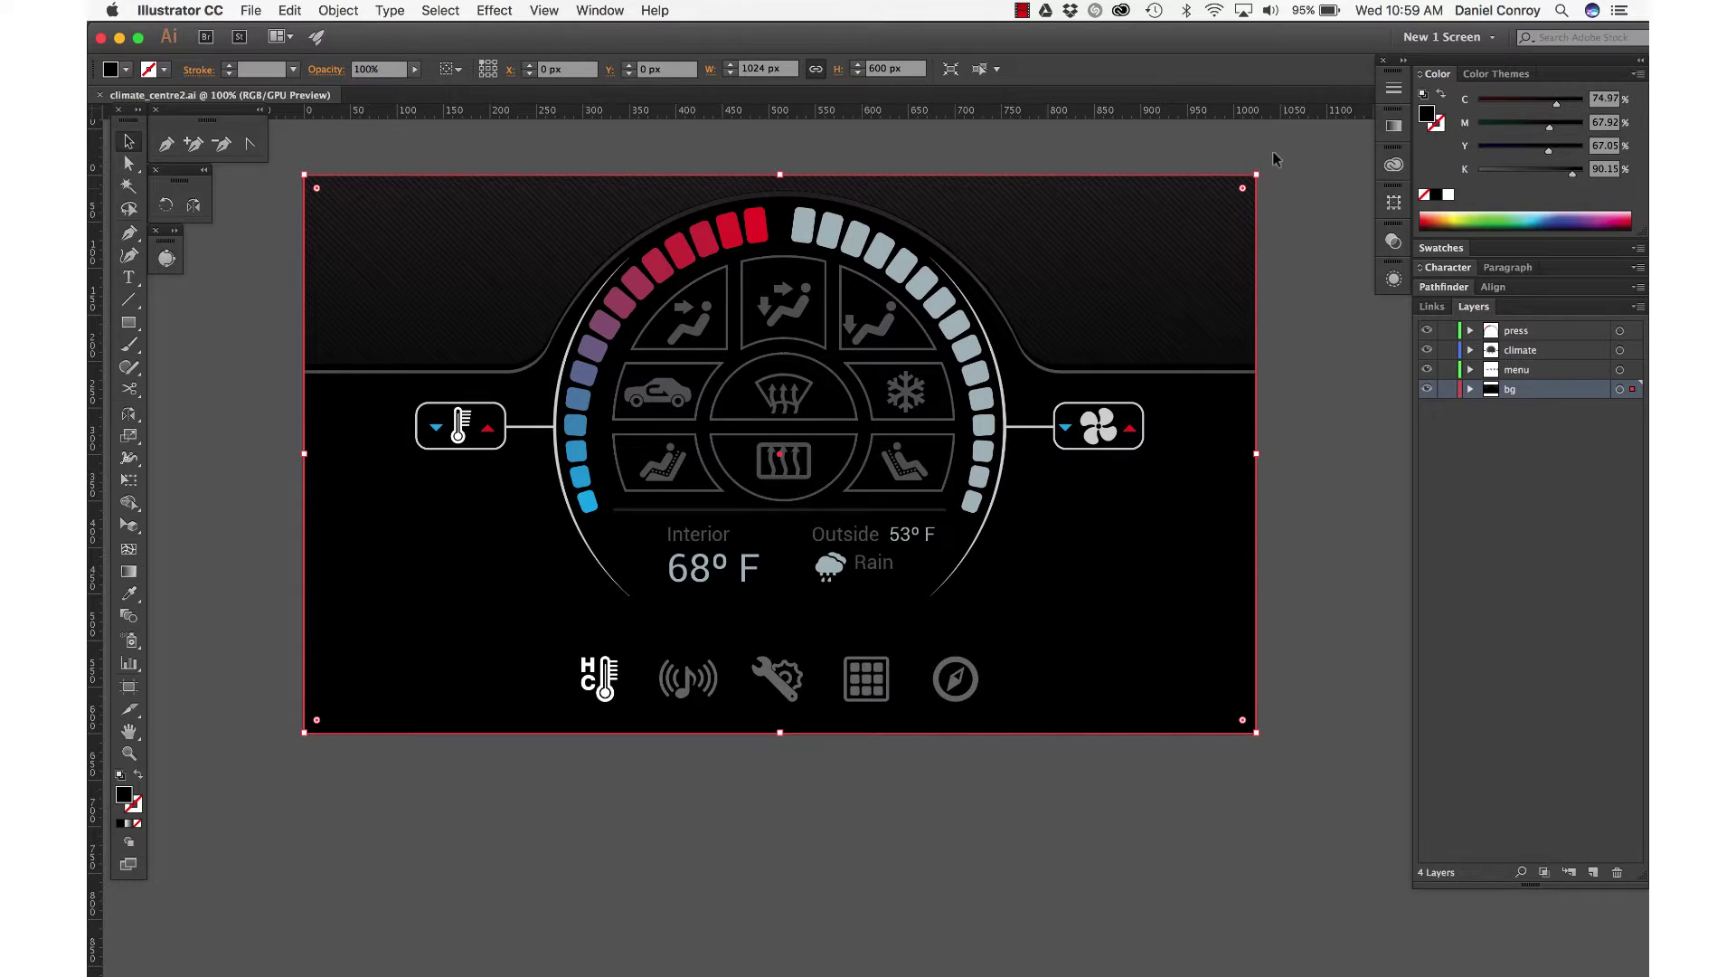
key(super+c)
drag(1446, 391, 1446, 350)
click(1517, 331)
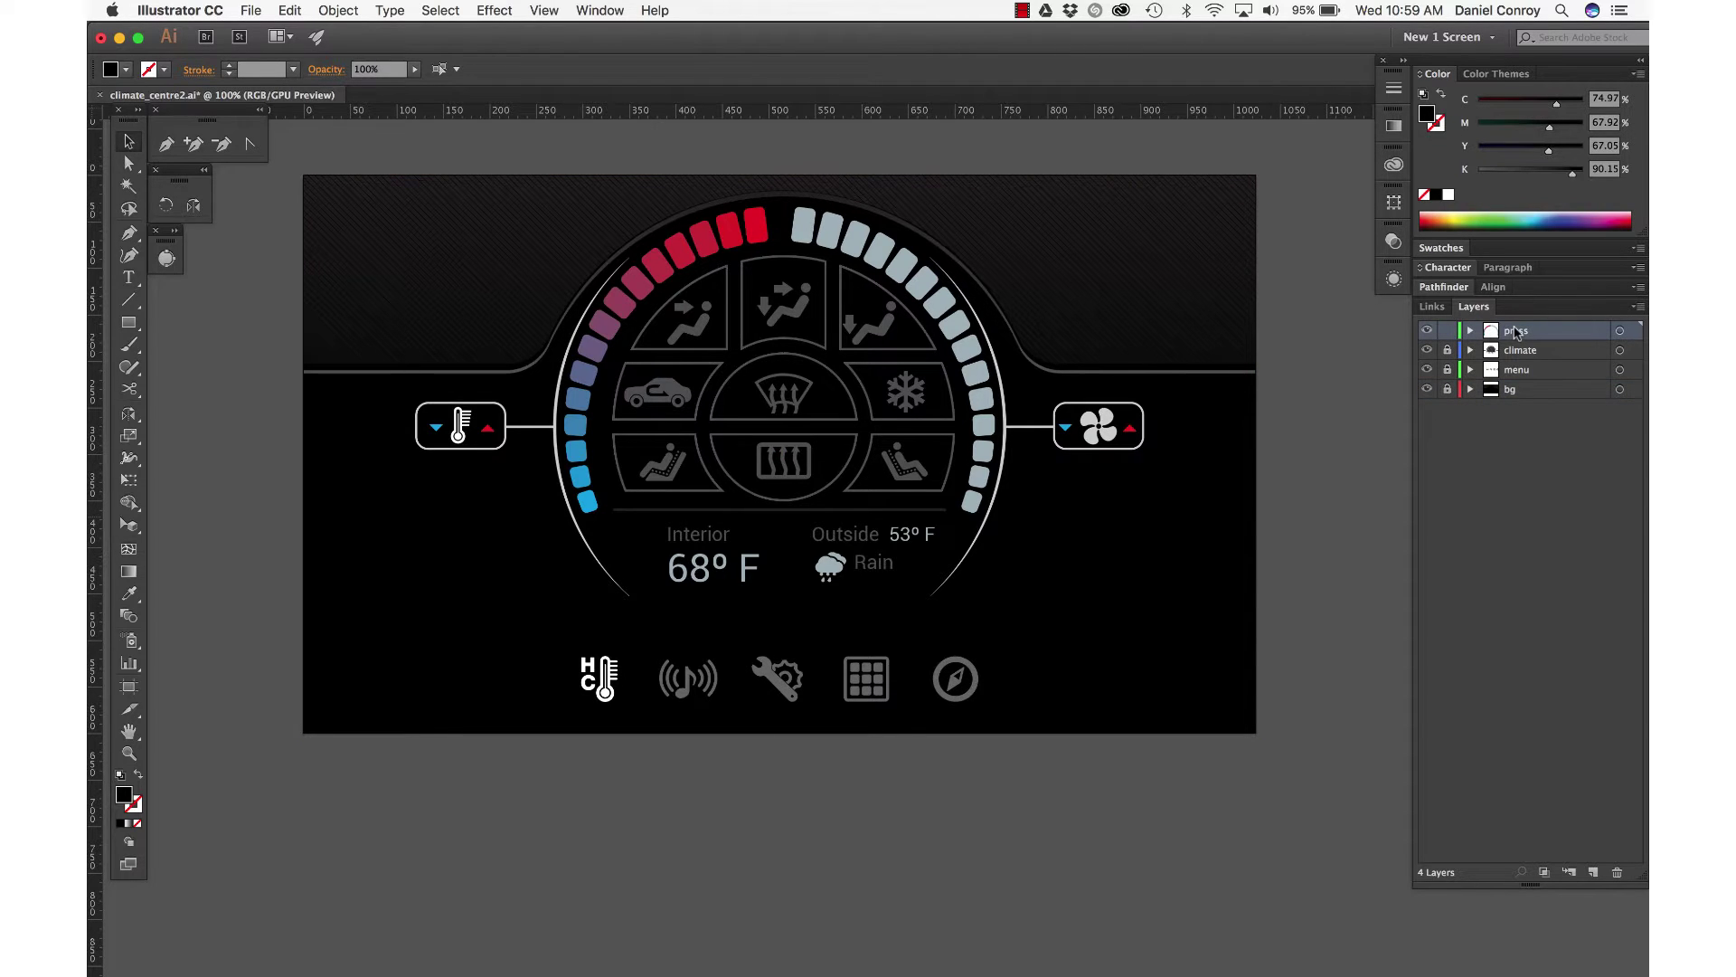
key(super+f)
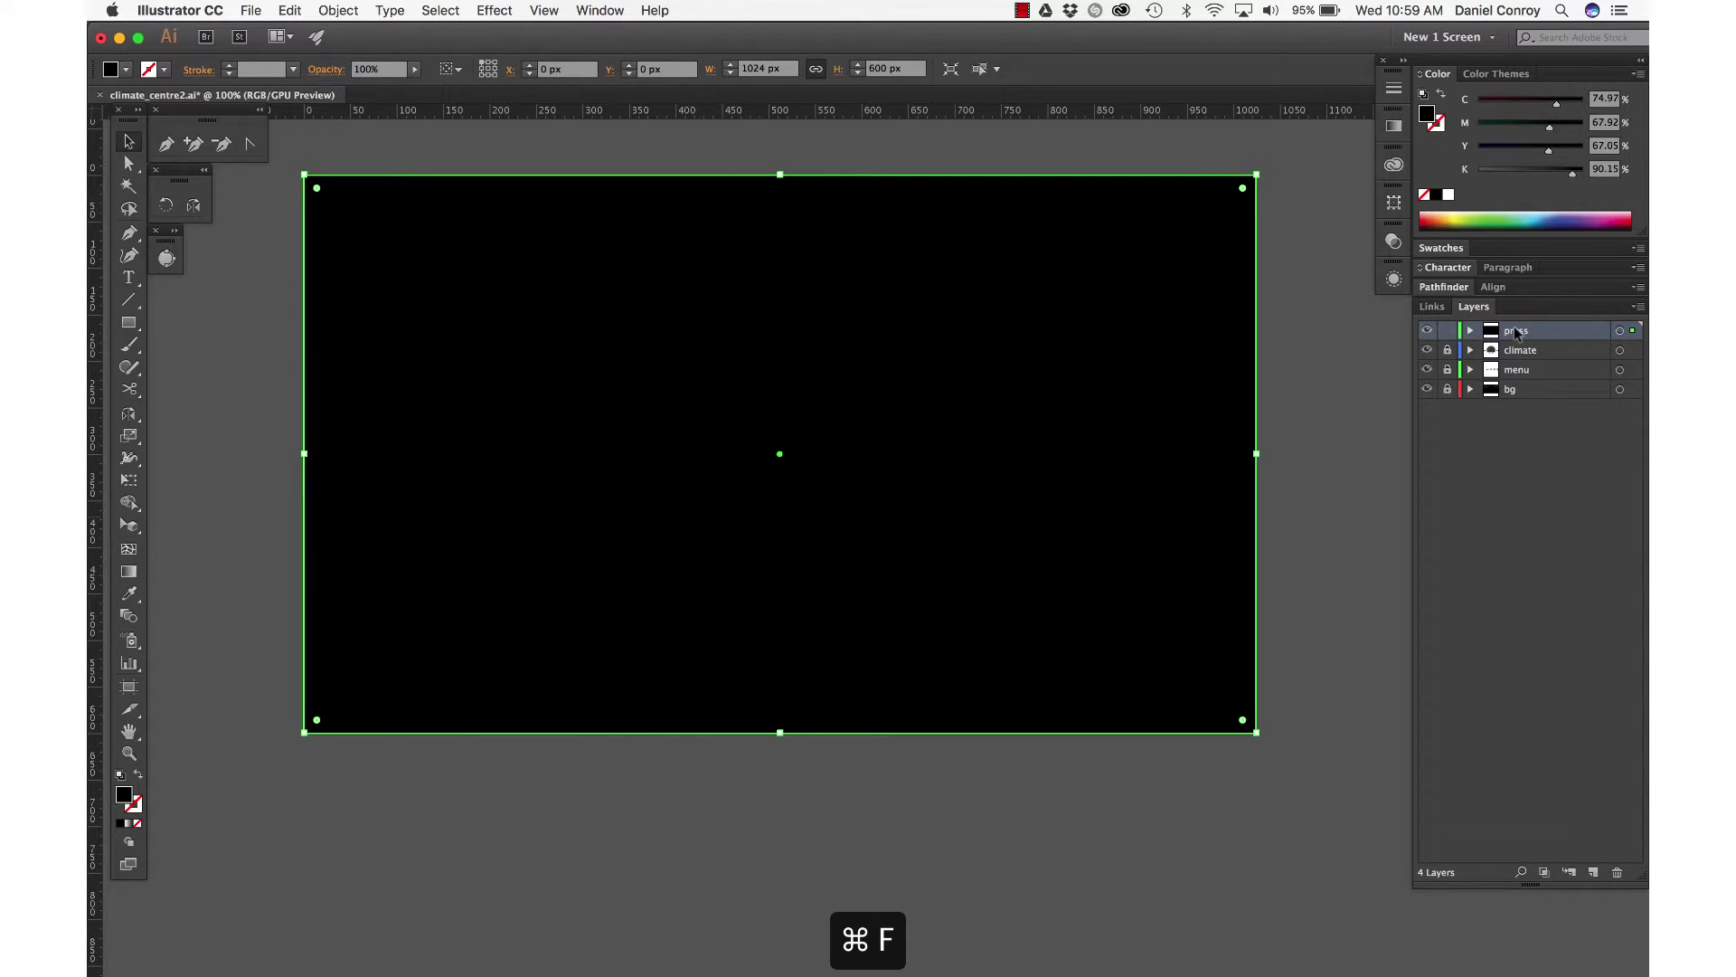
click(1424, 196)
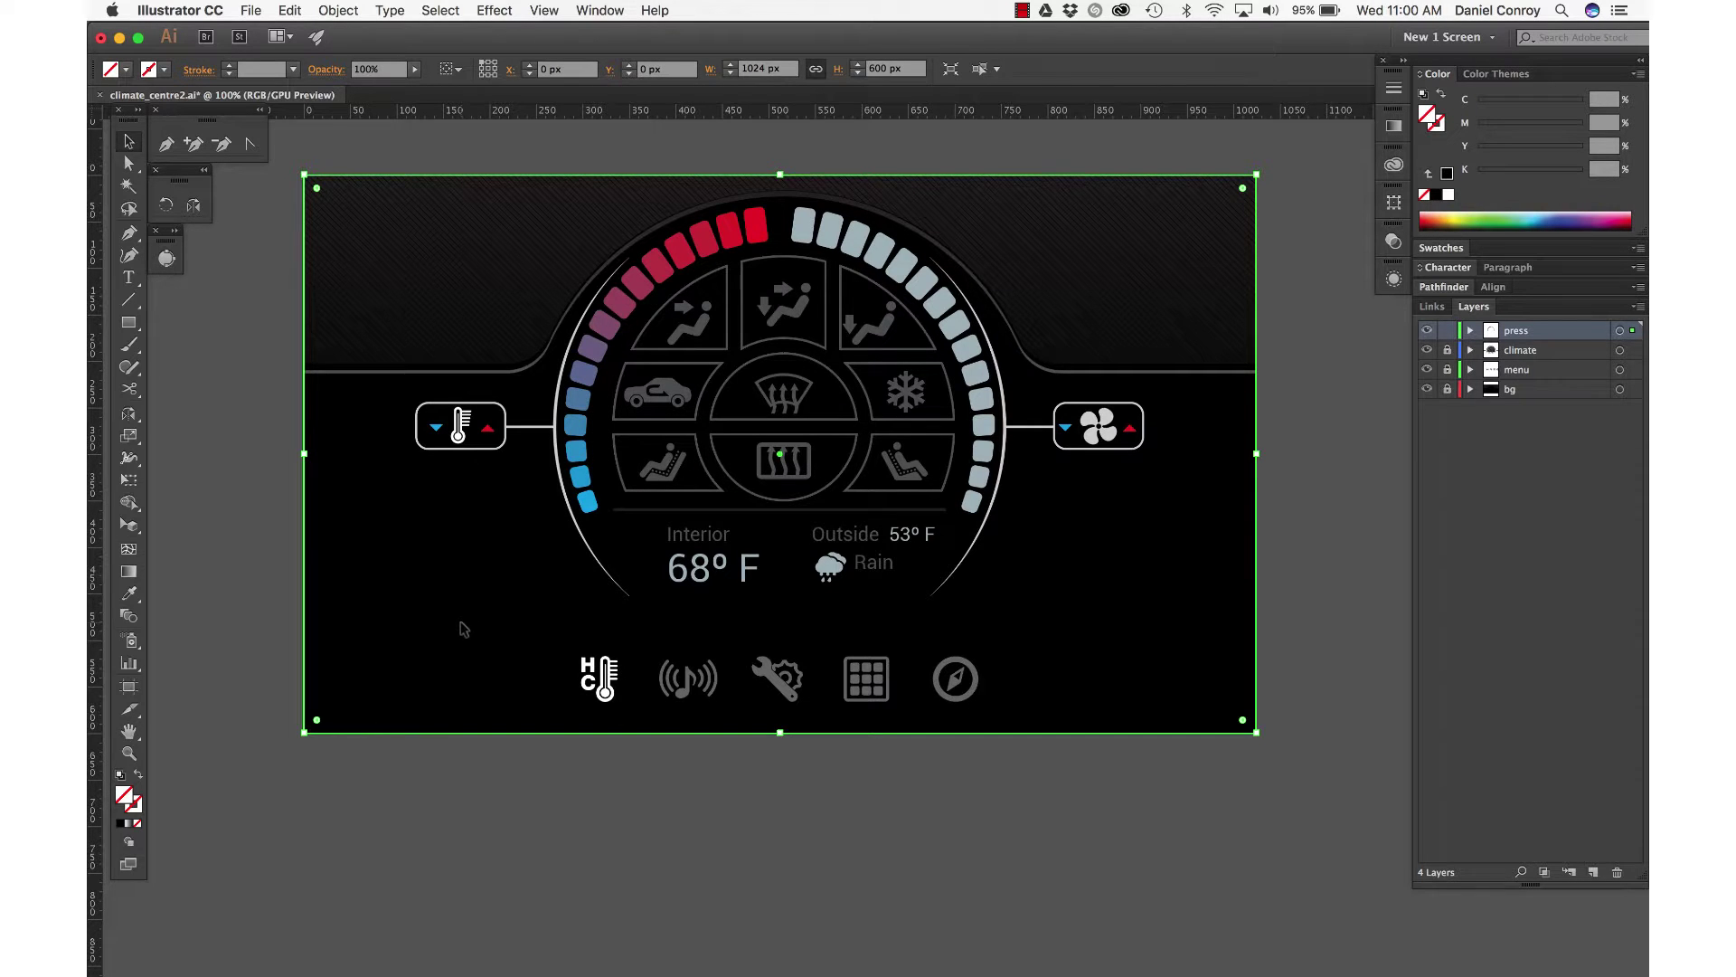
Step: Select all press layer artwork and copy it
click(583, 500)
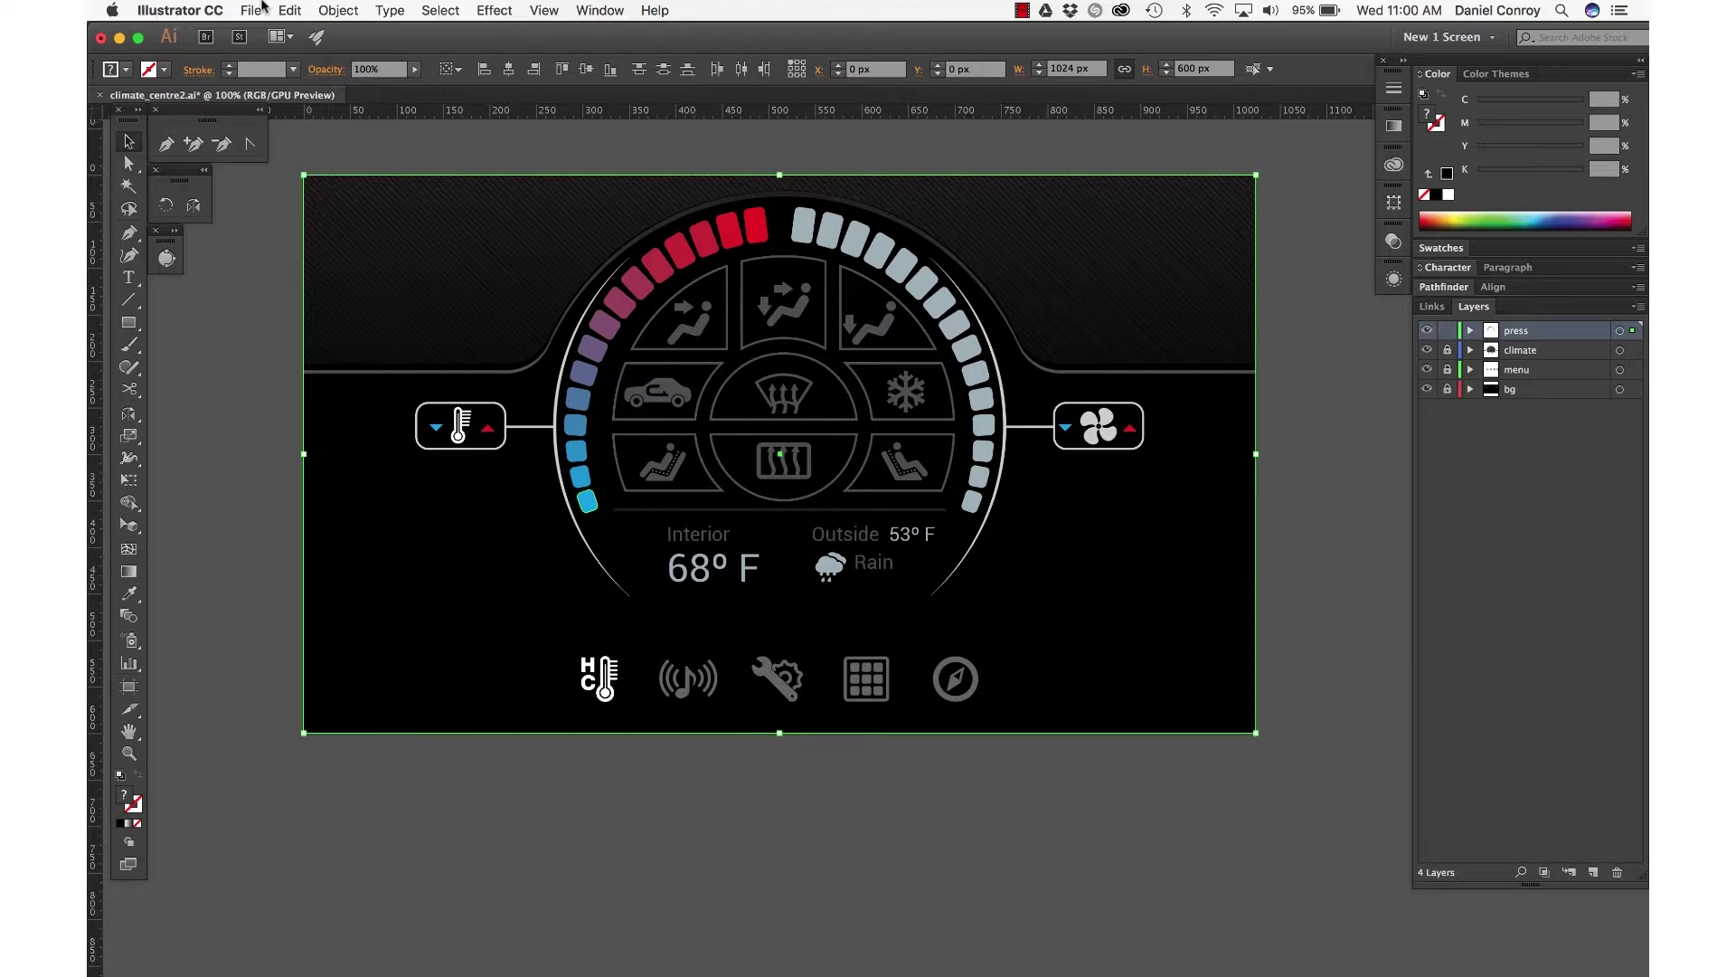
click(287, 10)
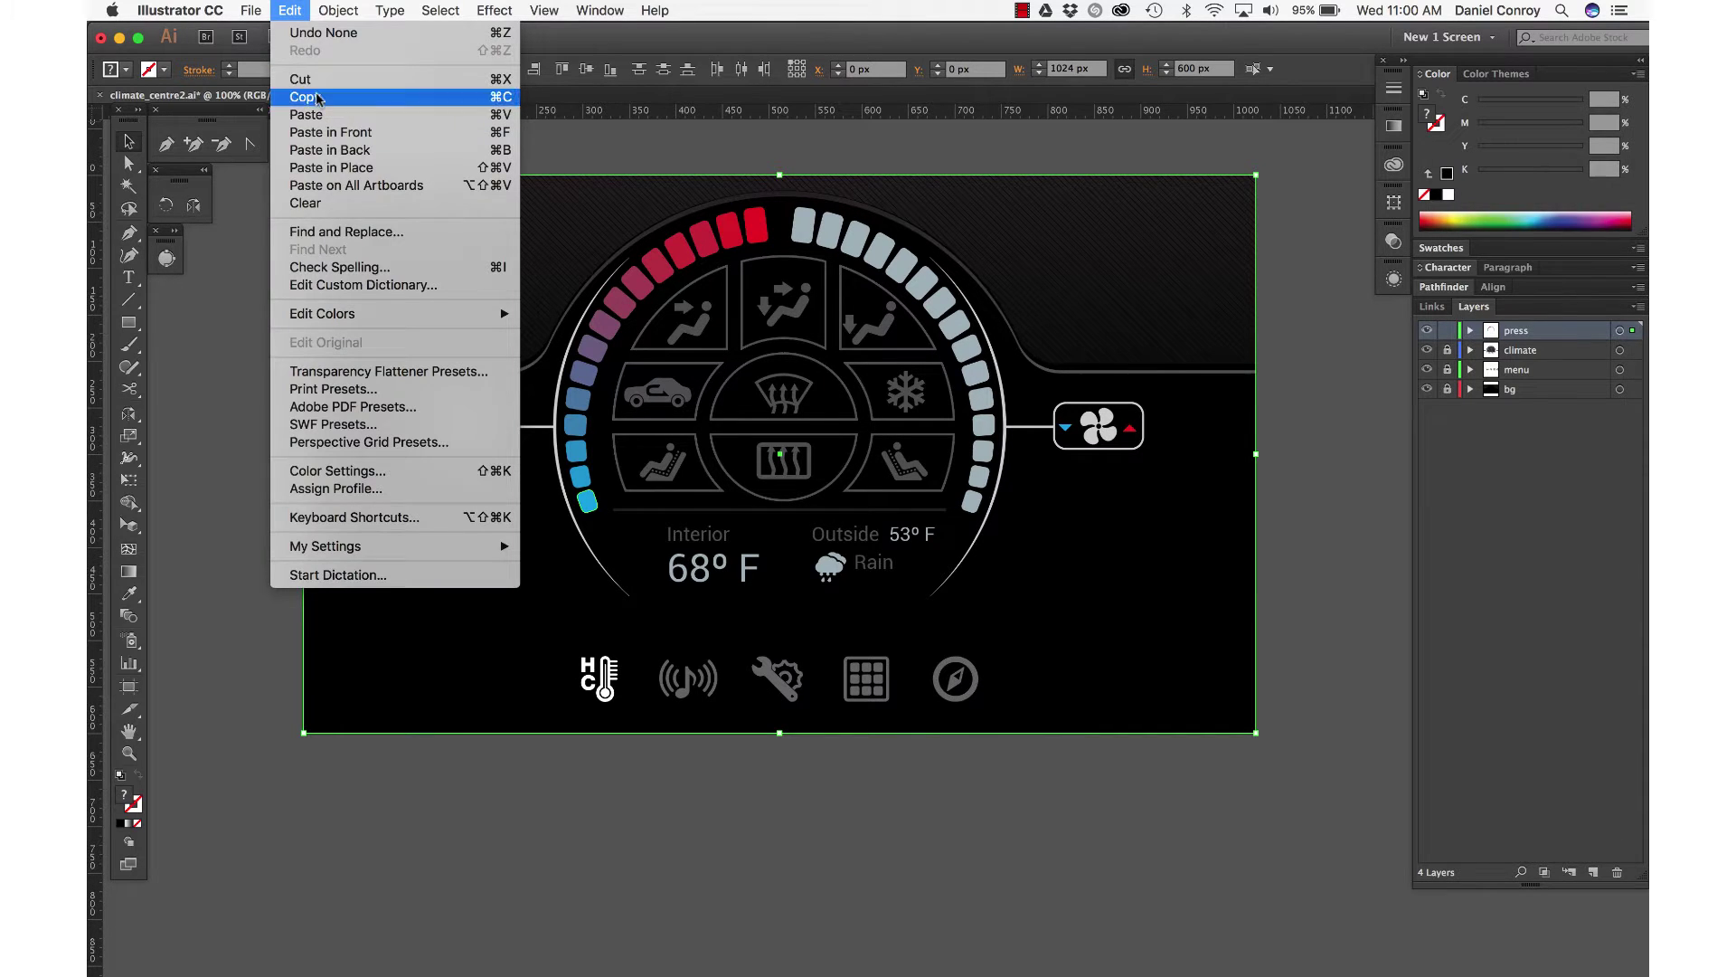
click(304, 97)
key(super+Tab)
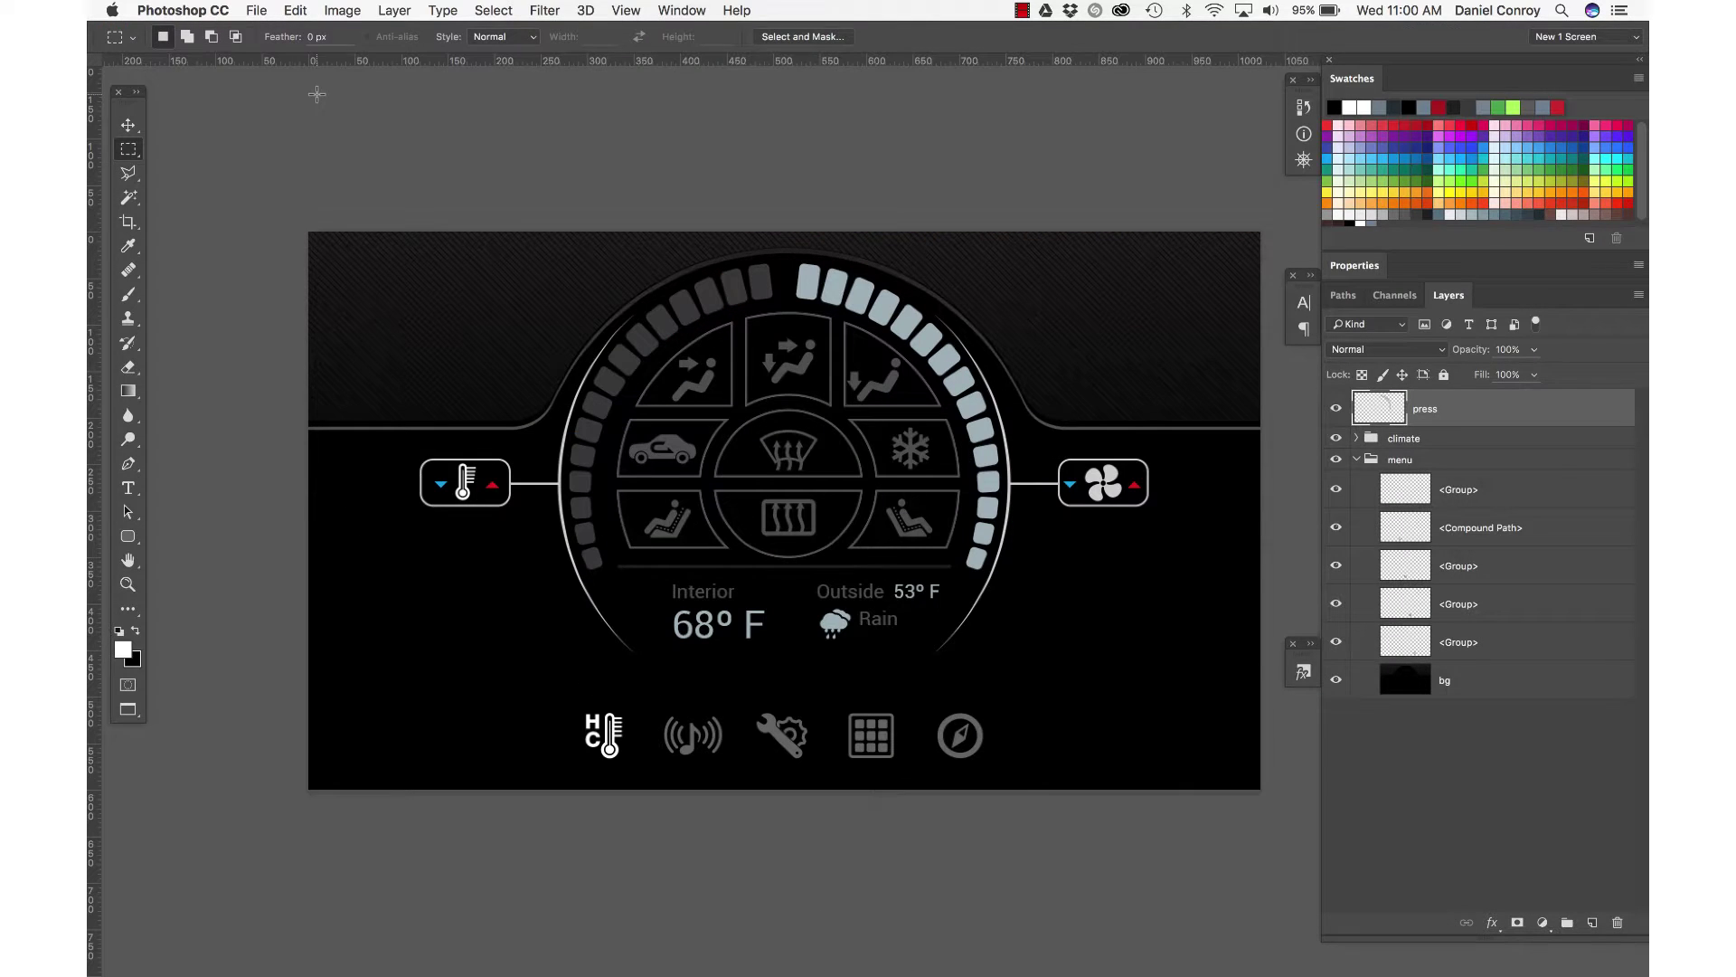
Step: Paste the copied press artwork into Photoshop as pixels and zoom in on the blue tile
click(293, 10)
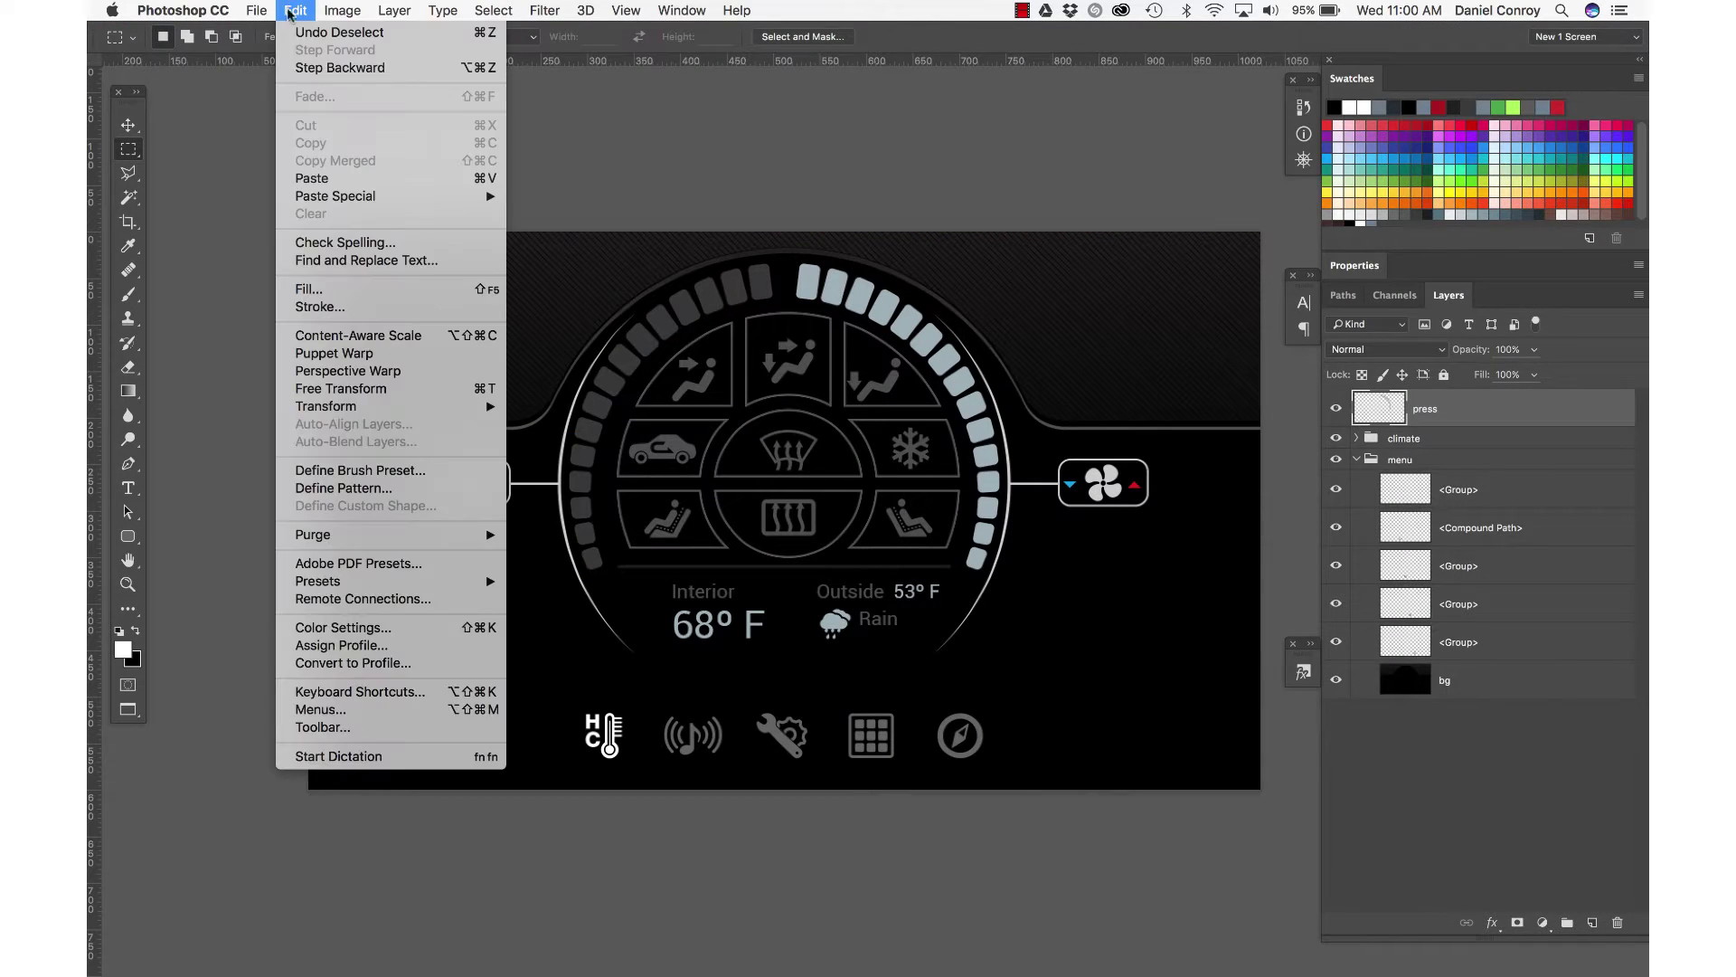
click(316, 184)
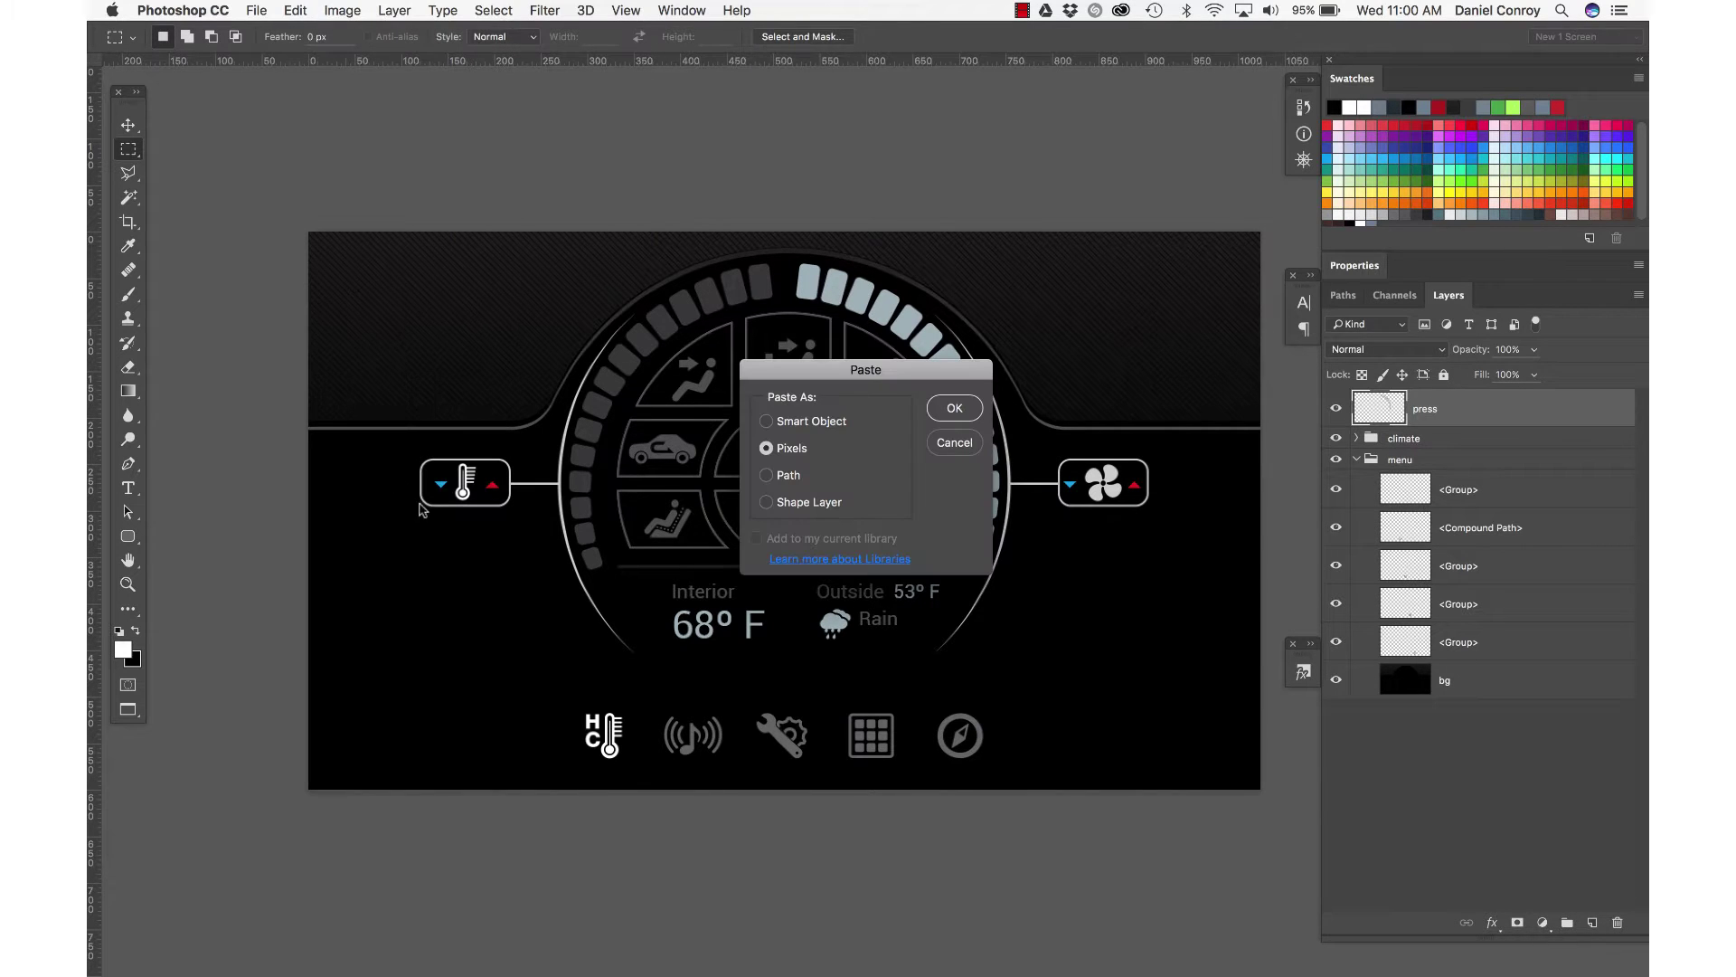
click(974, 407)
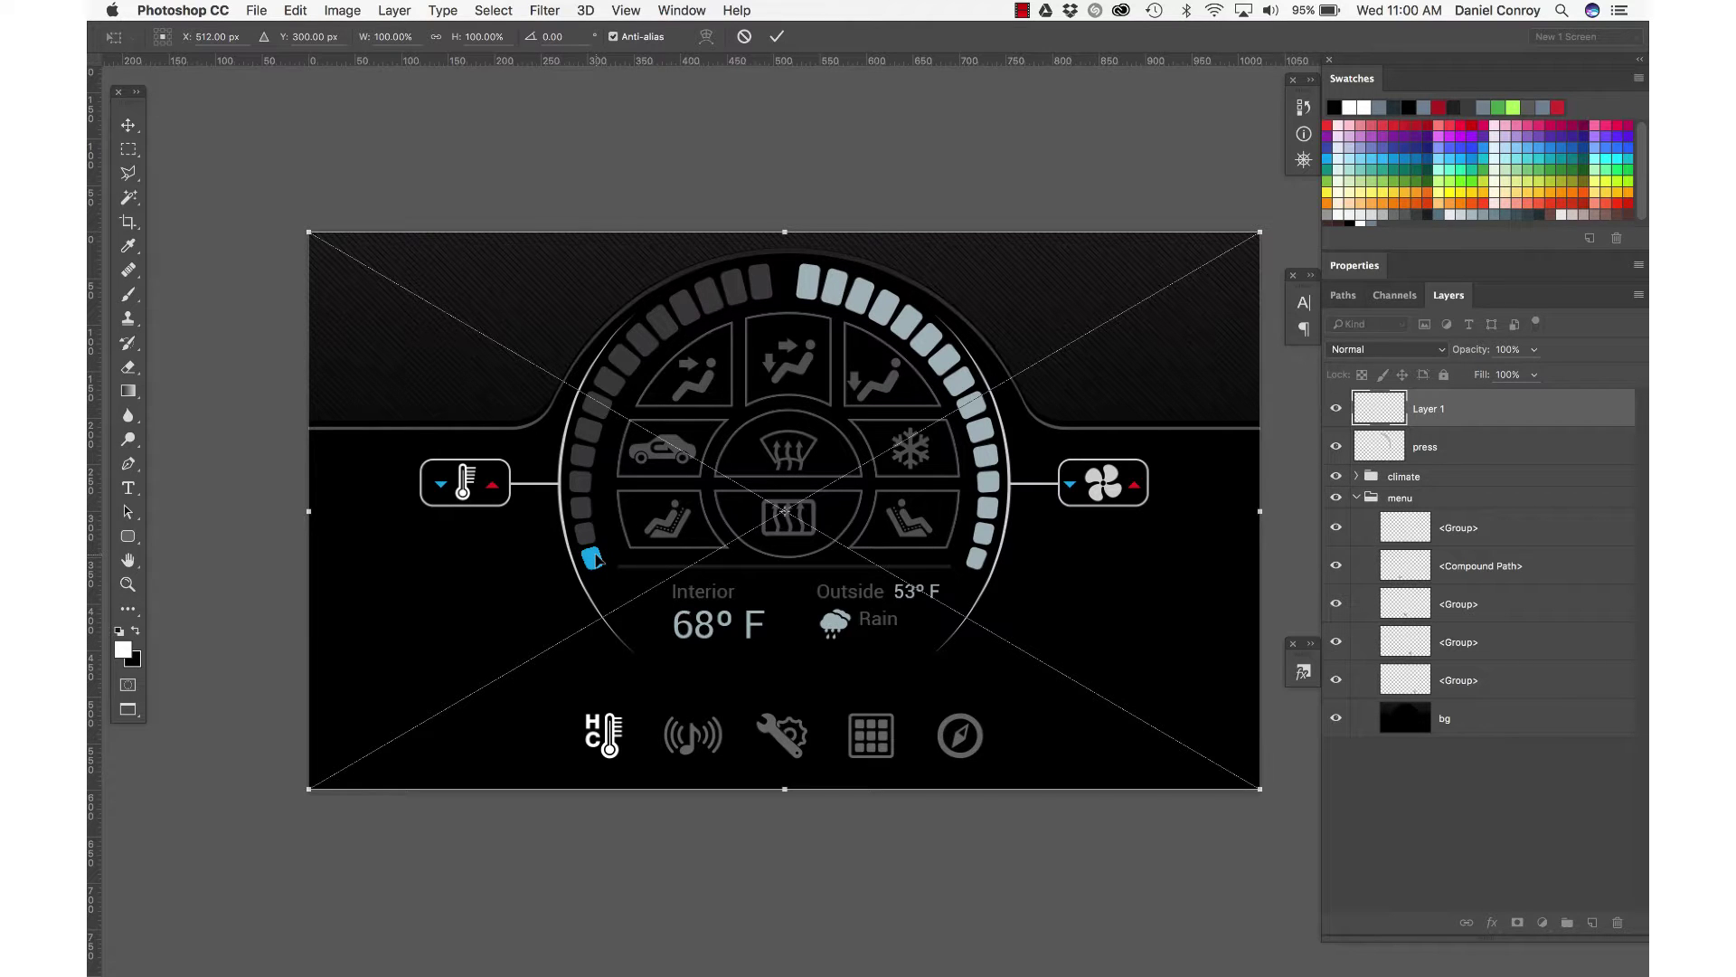
key(Return)
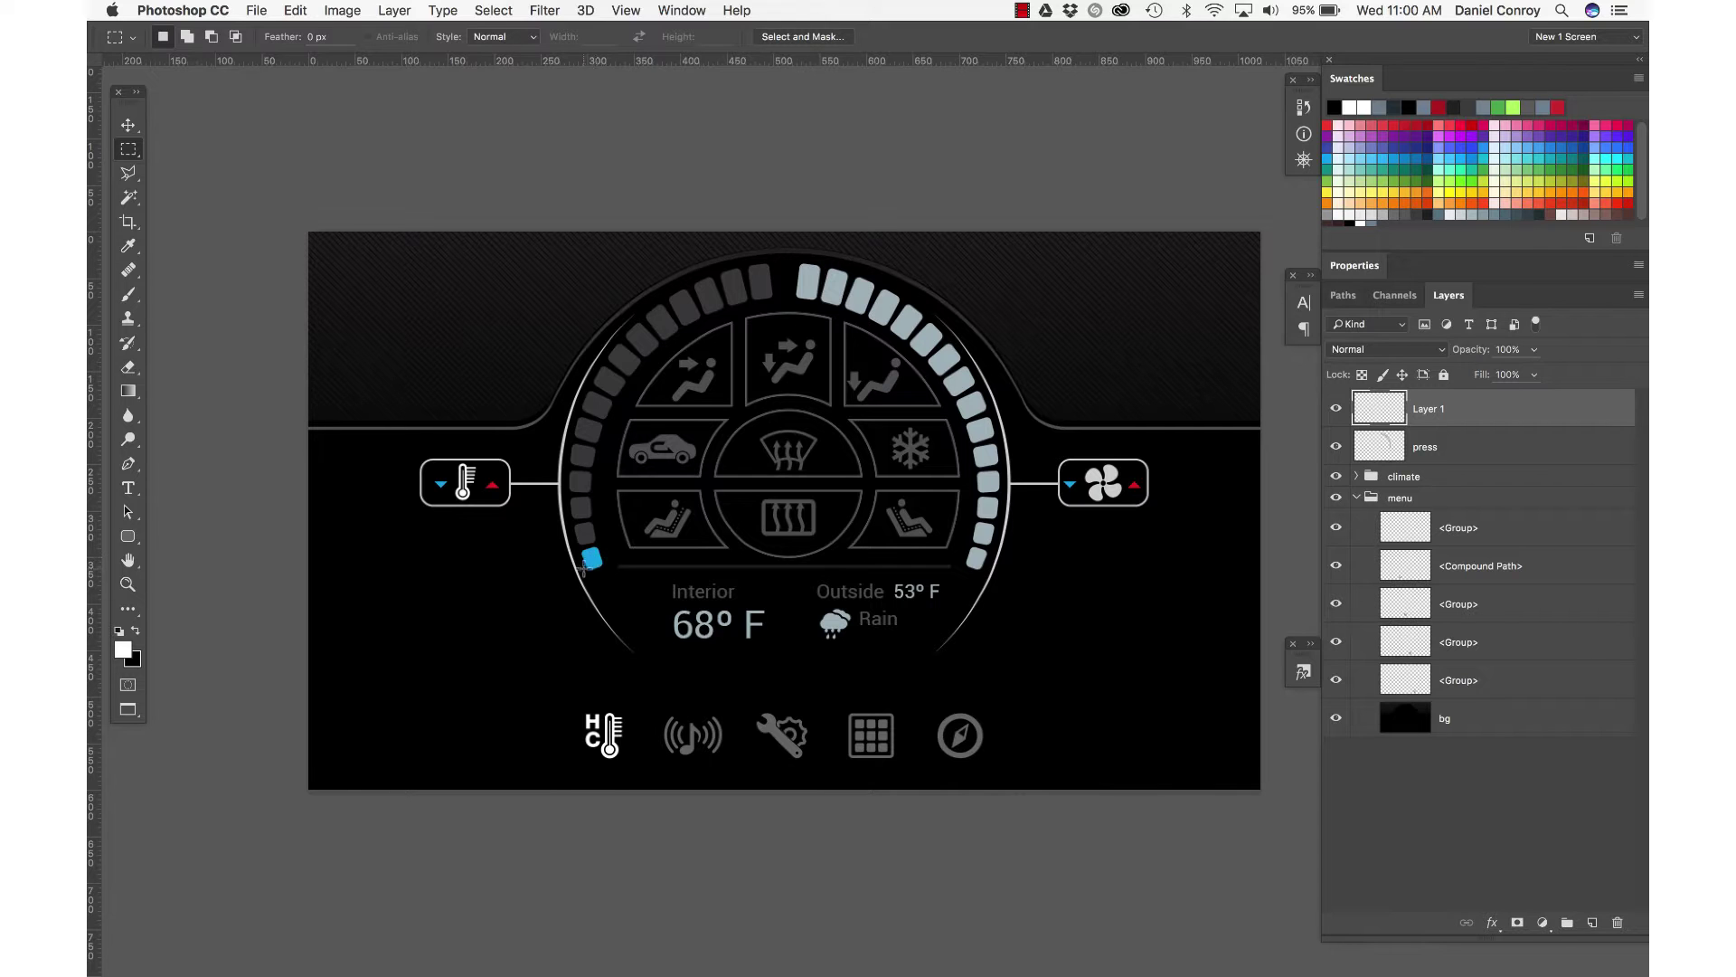
mouse_move(581, 568)
mouse_down()
mouse_move(780, 627)
mouse_move(594, 607)
mouse_up()
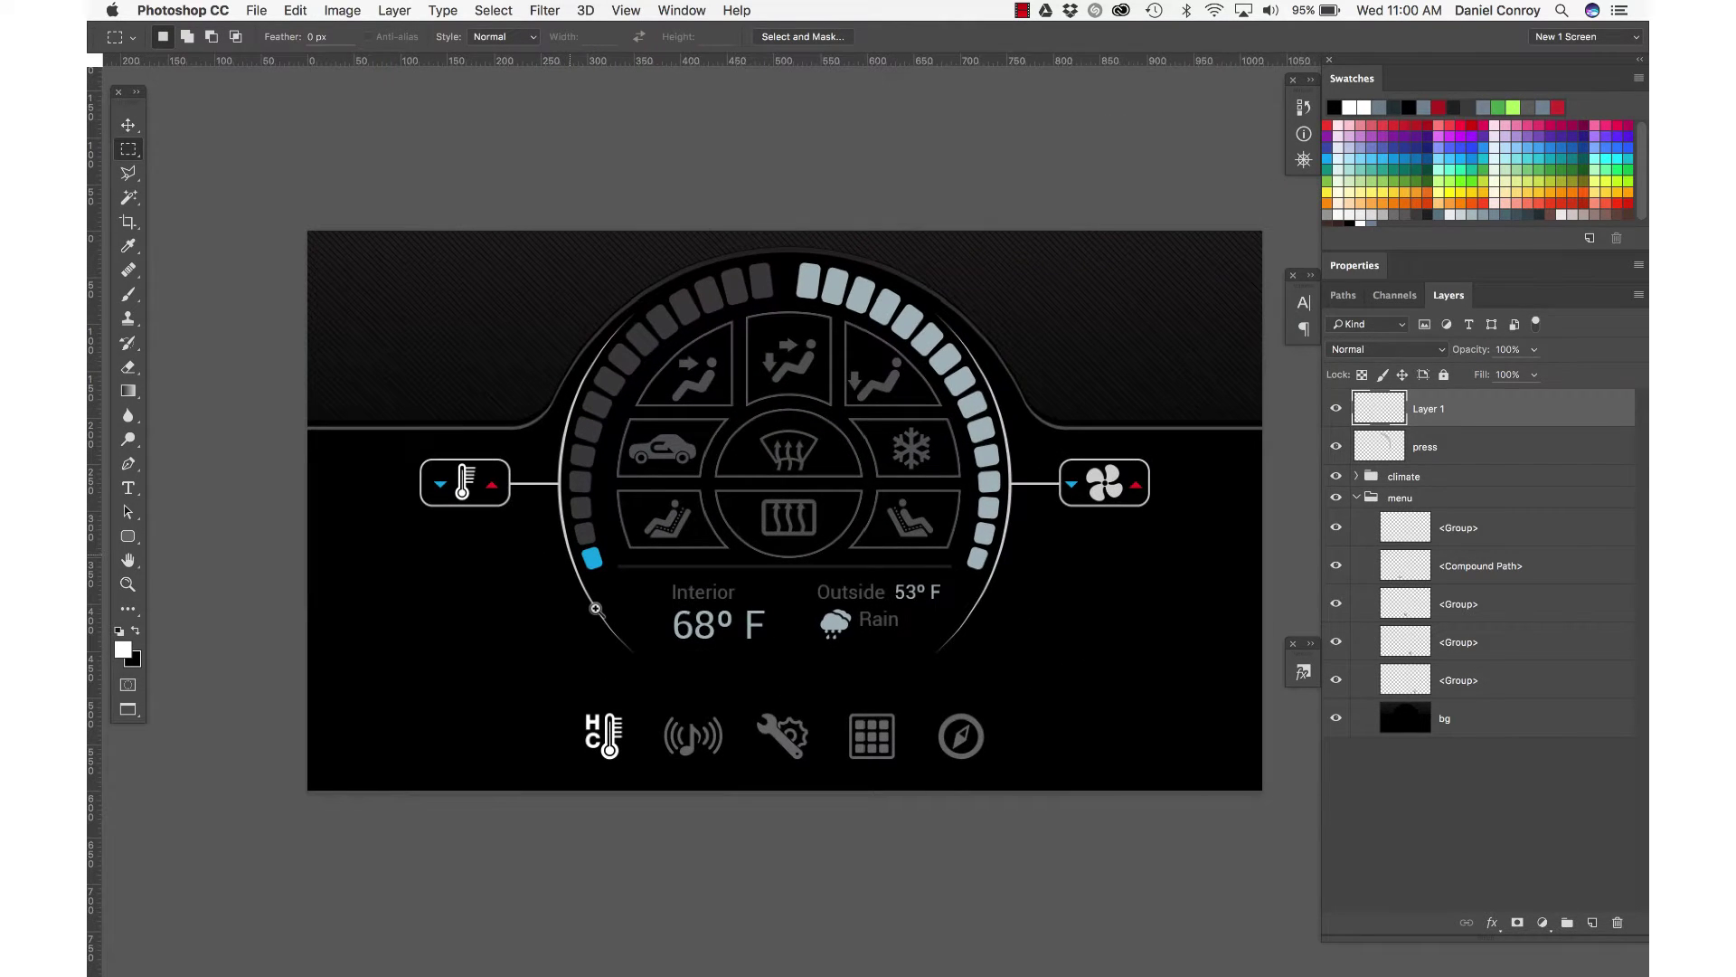
Step: Copy the press artwork again from Illustrator and paste it into Photoshop as pixels
key(super+Tab)
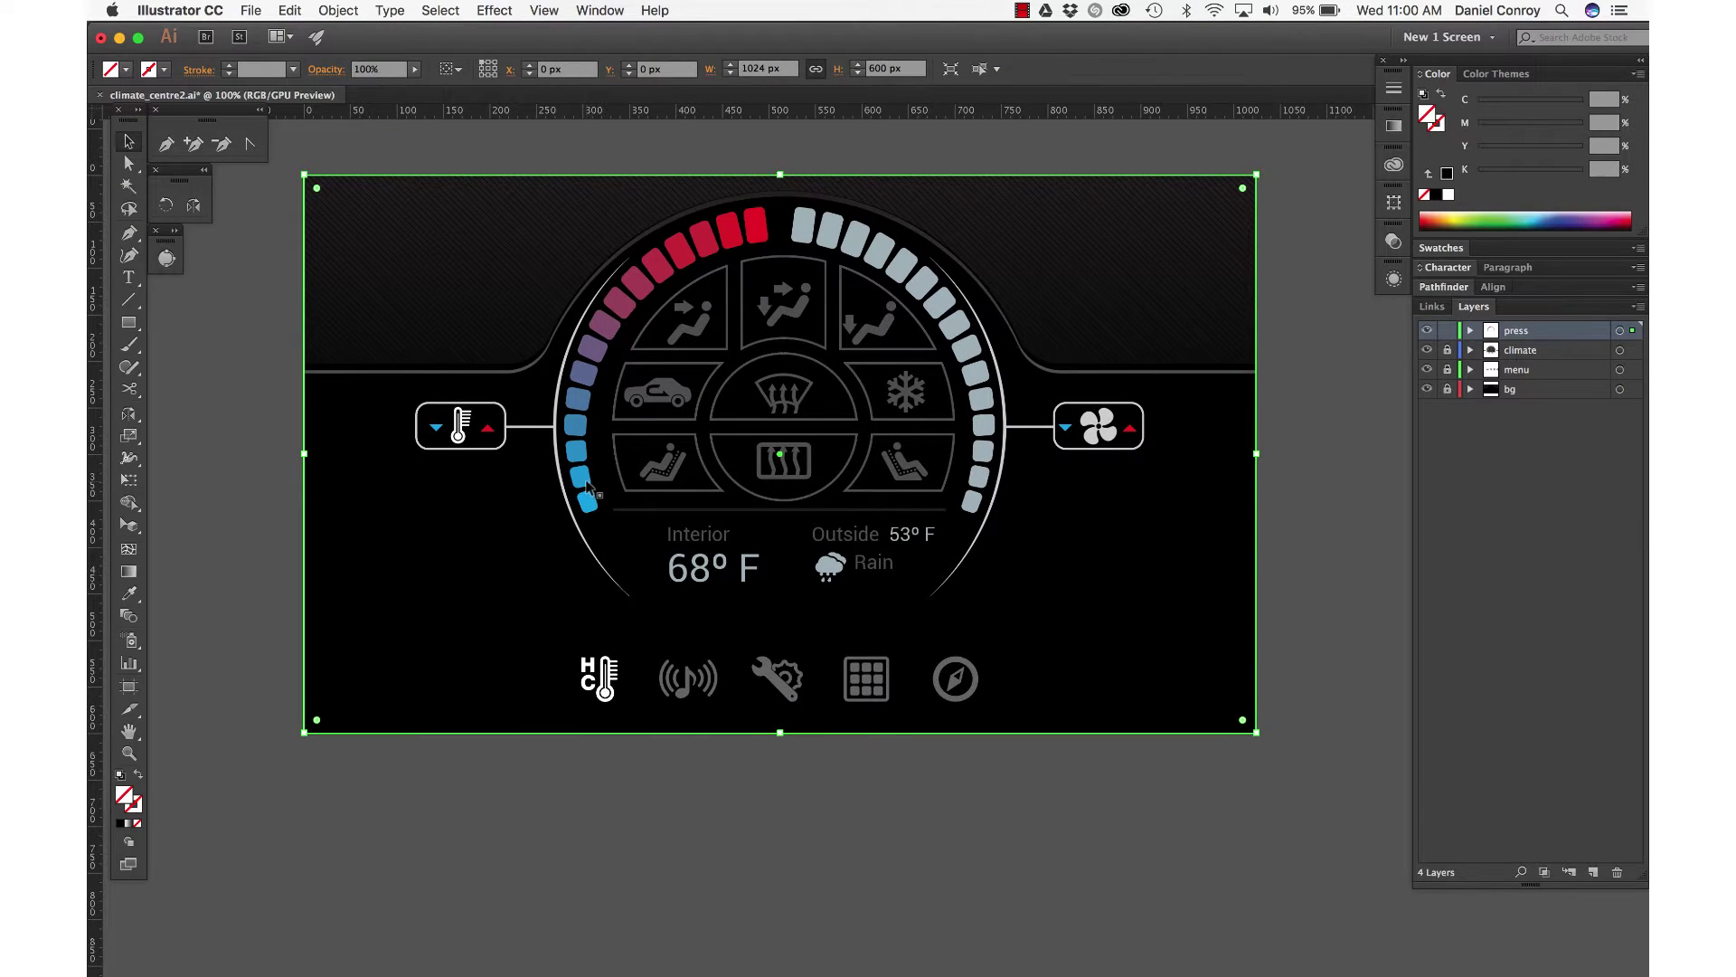
key(super+c)
key(super+Tab)
key(super+v)
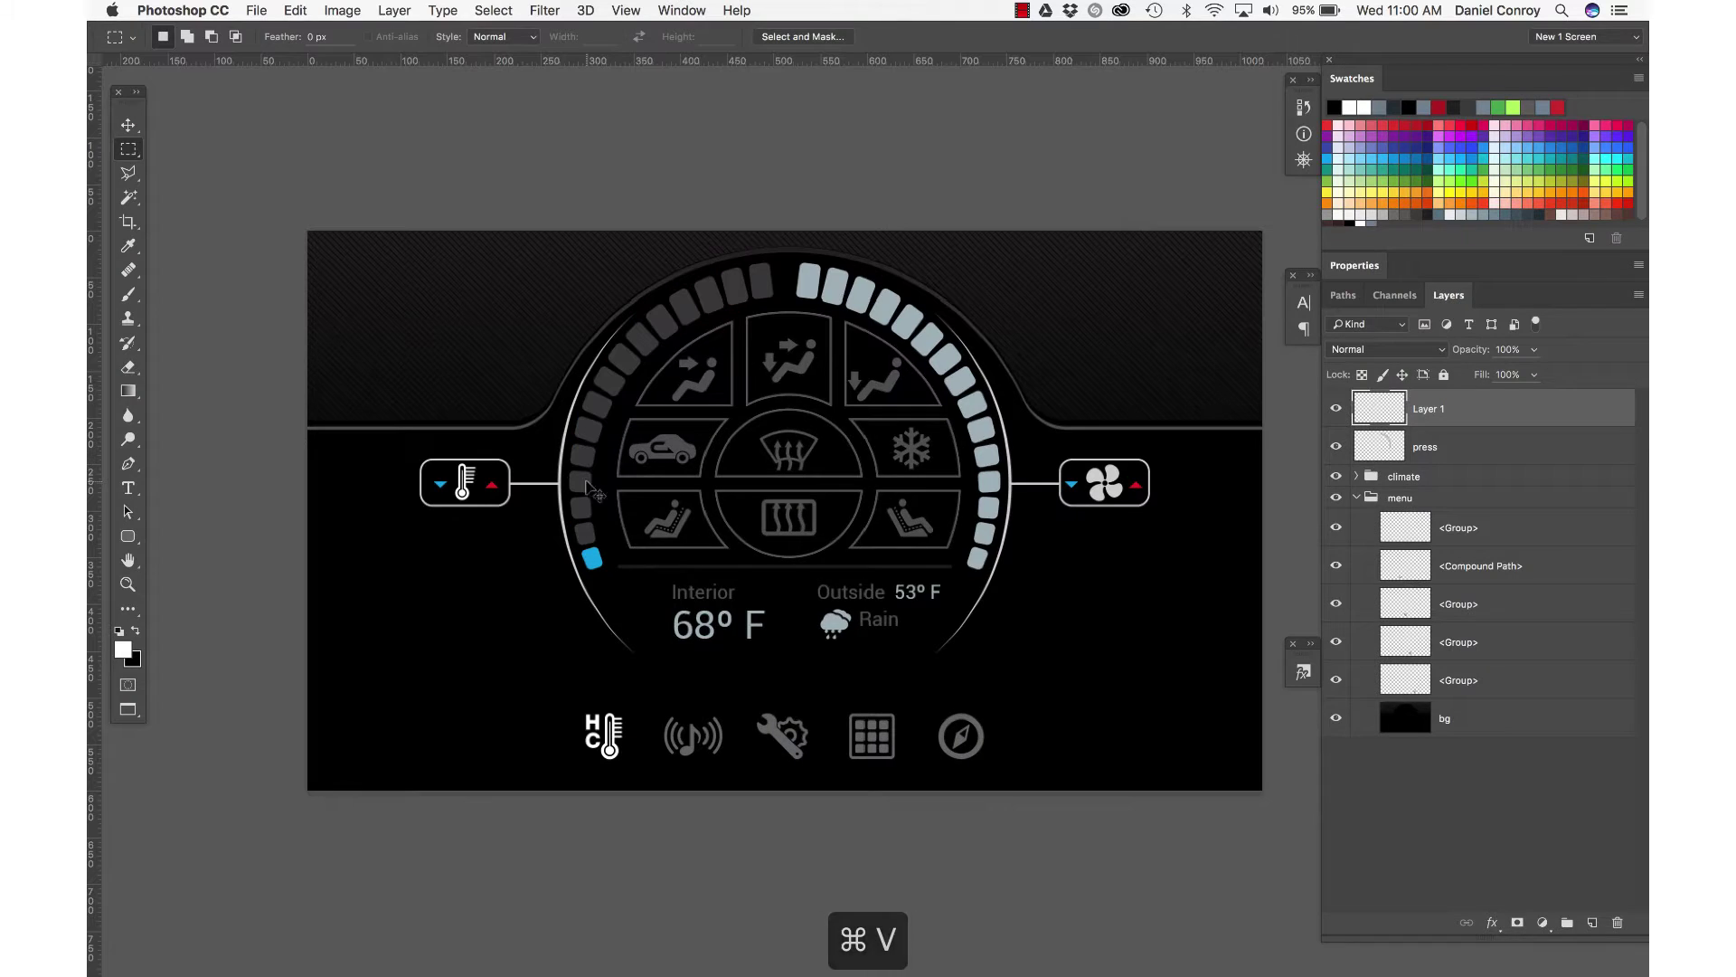
key(Return)
Step: Copy the blue tile from Illustrator and paste it into Photoshop as pixels
key(super+Tab)
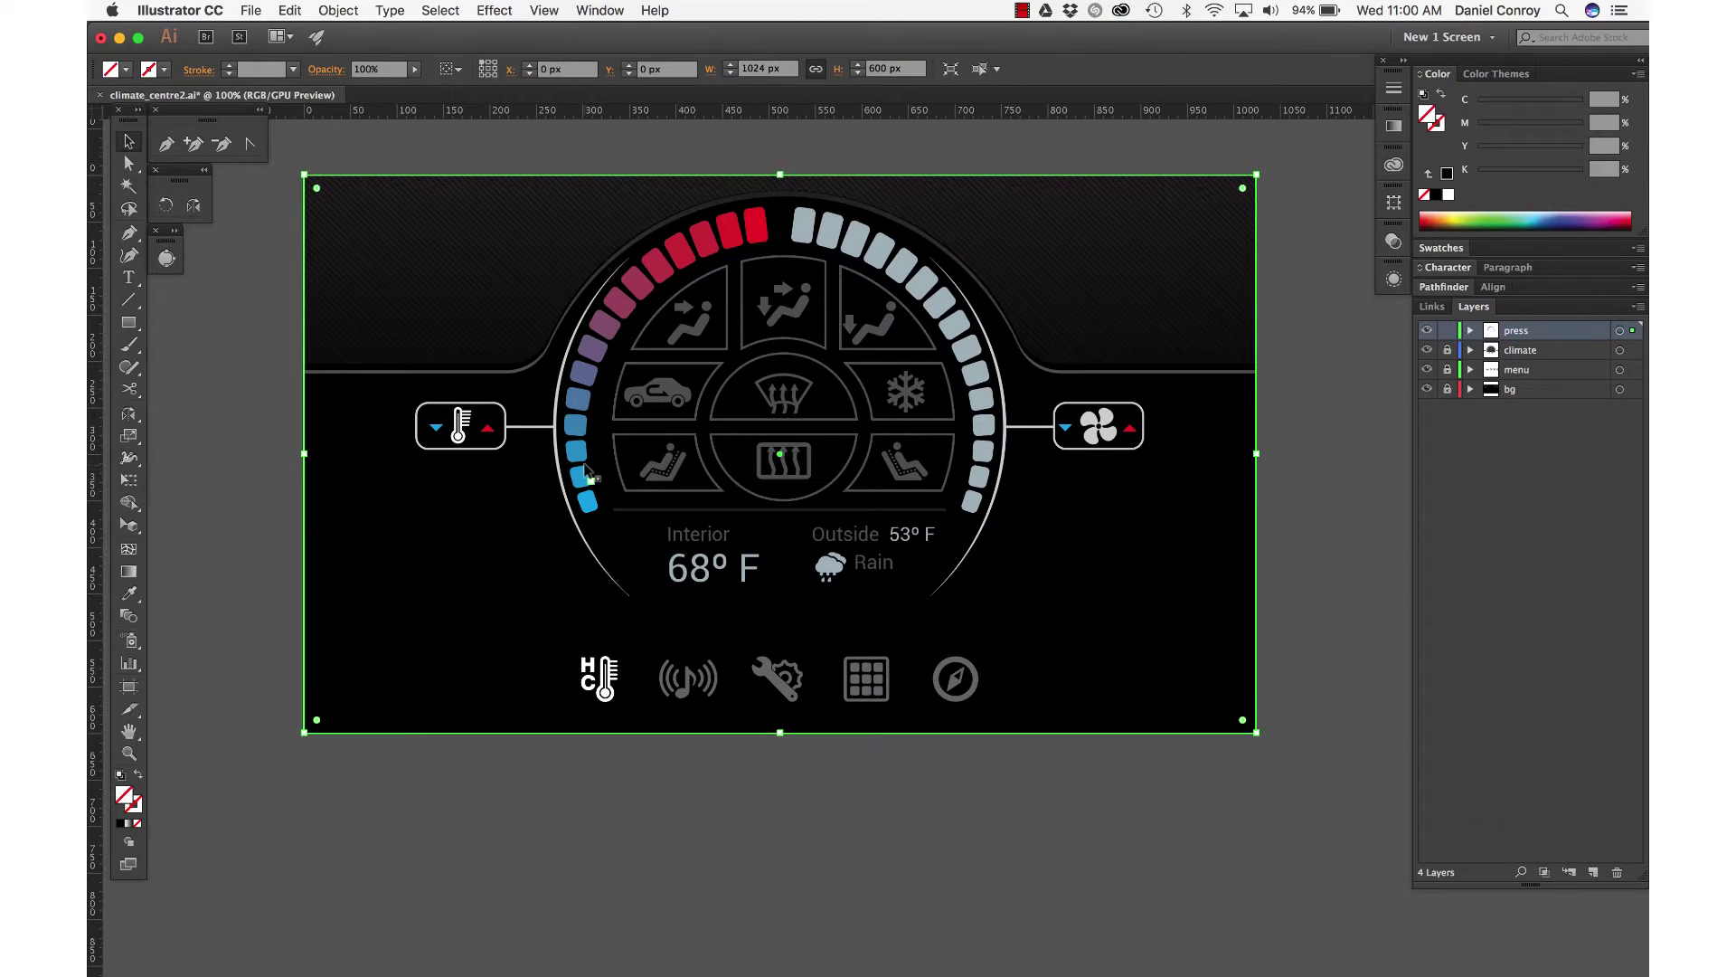
click(578, 454)
key(super+c)
key(super+Tab)
key(super+v)
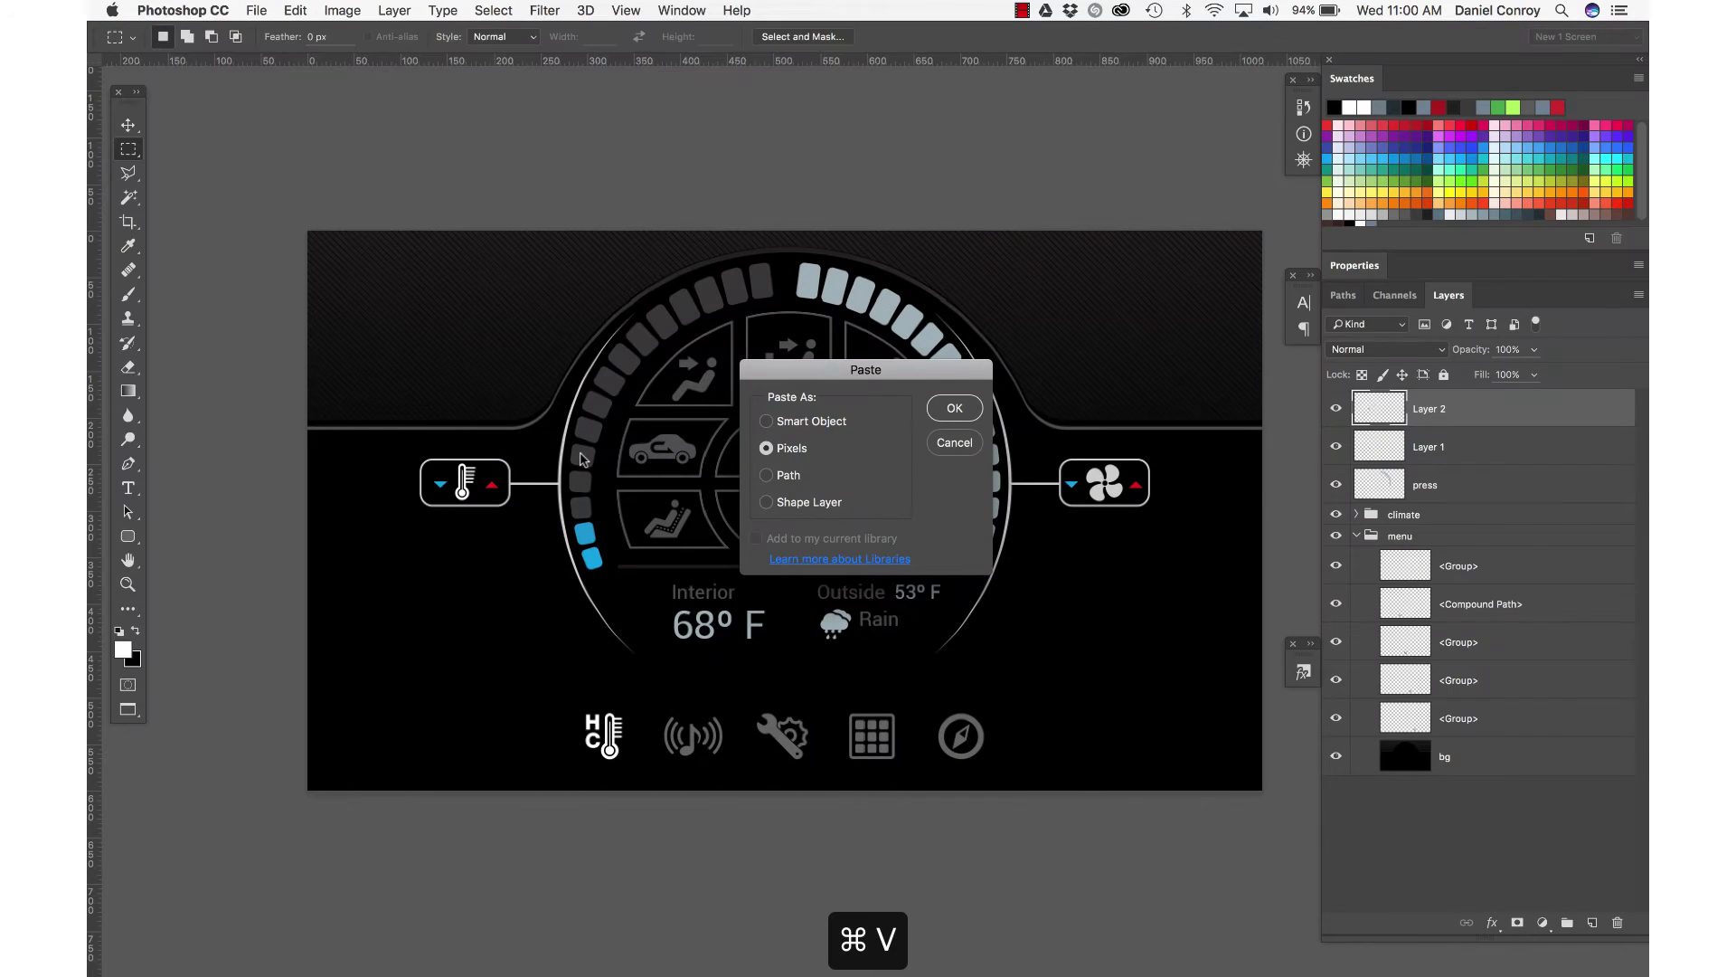
key(Return)
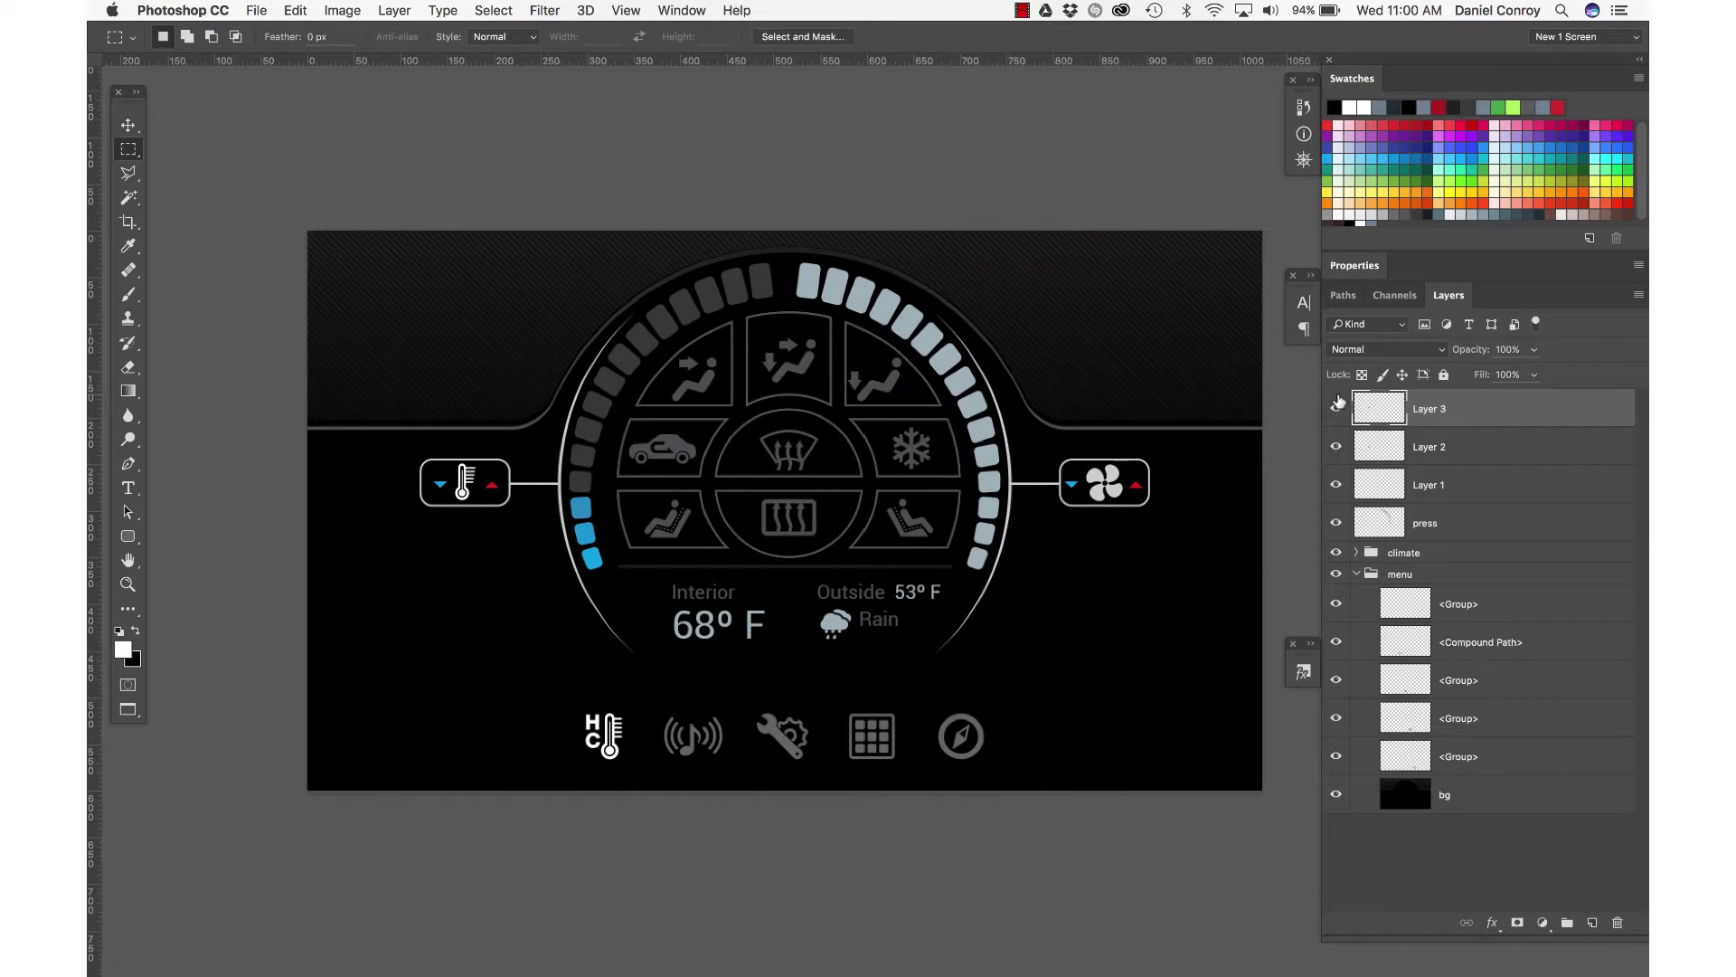
Step: Rotate the pasted tile about 2° to line up with the temperature bar
super+click(1365, 408)
key(super+d)
key(super+t)
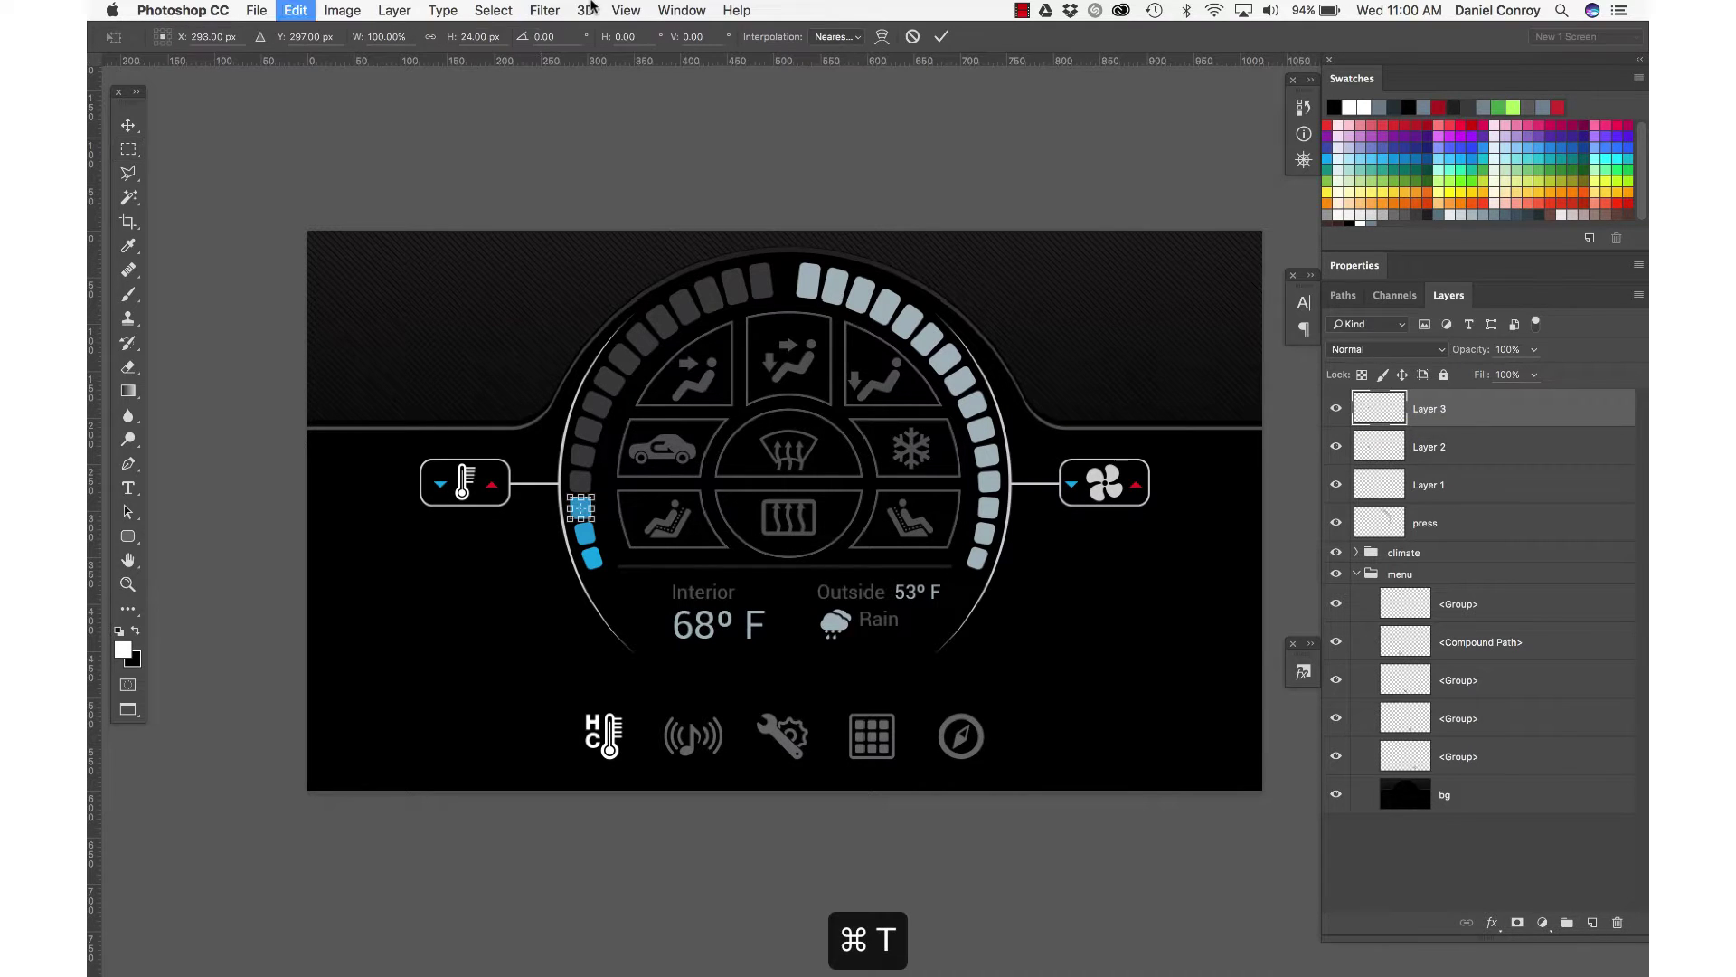
drag(505, 422, 615, 439)
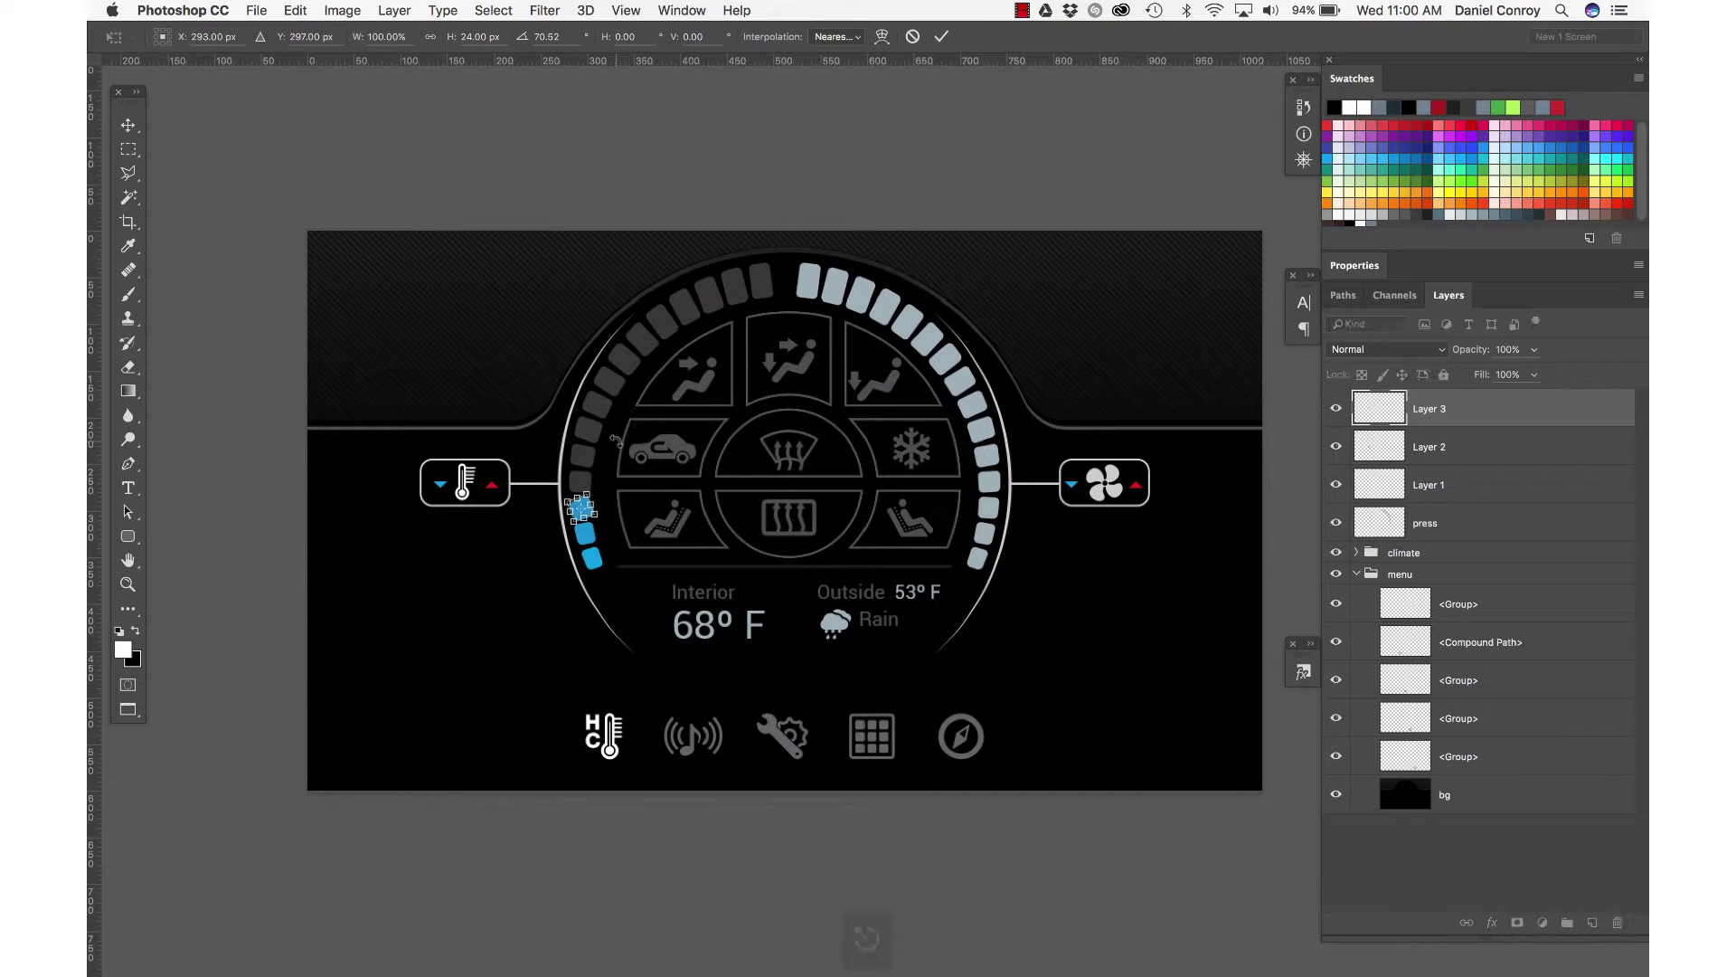
key(Return)
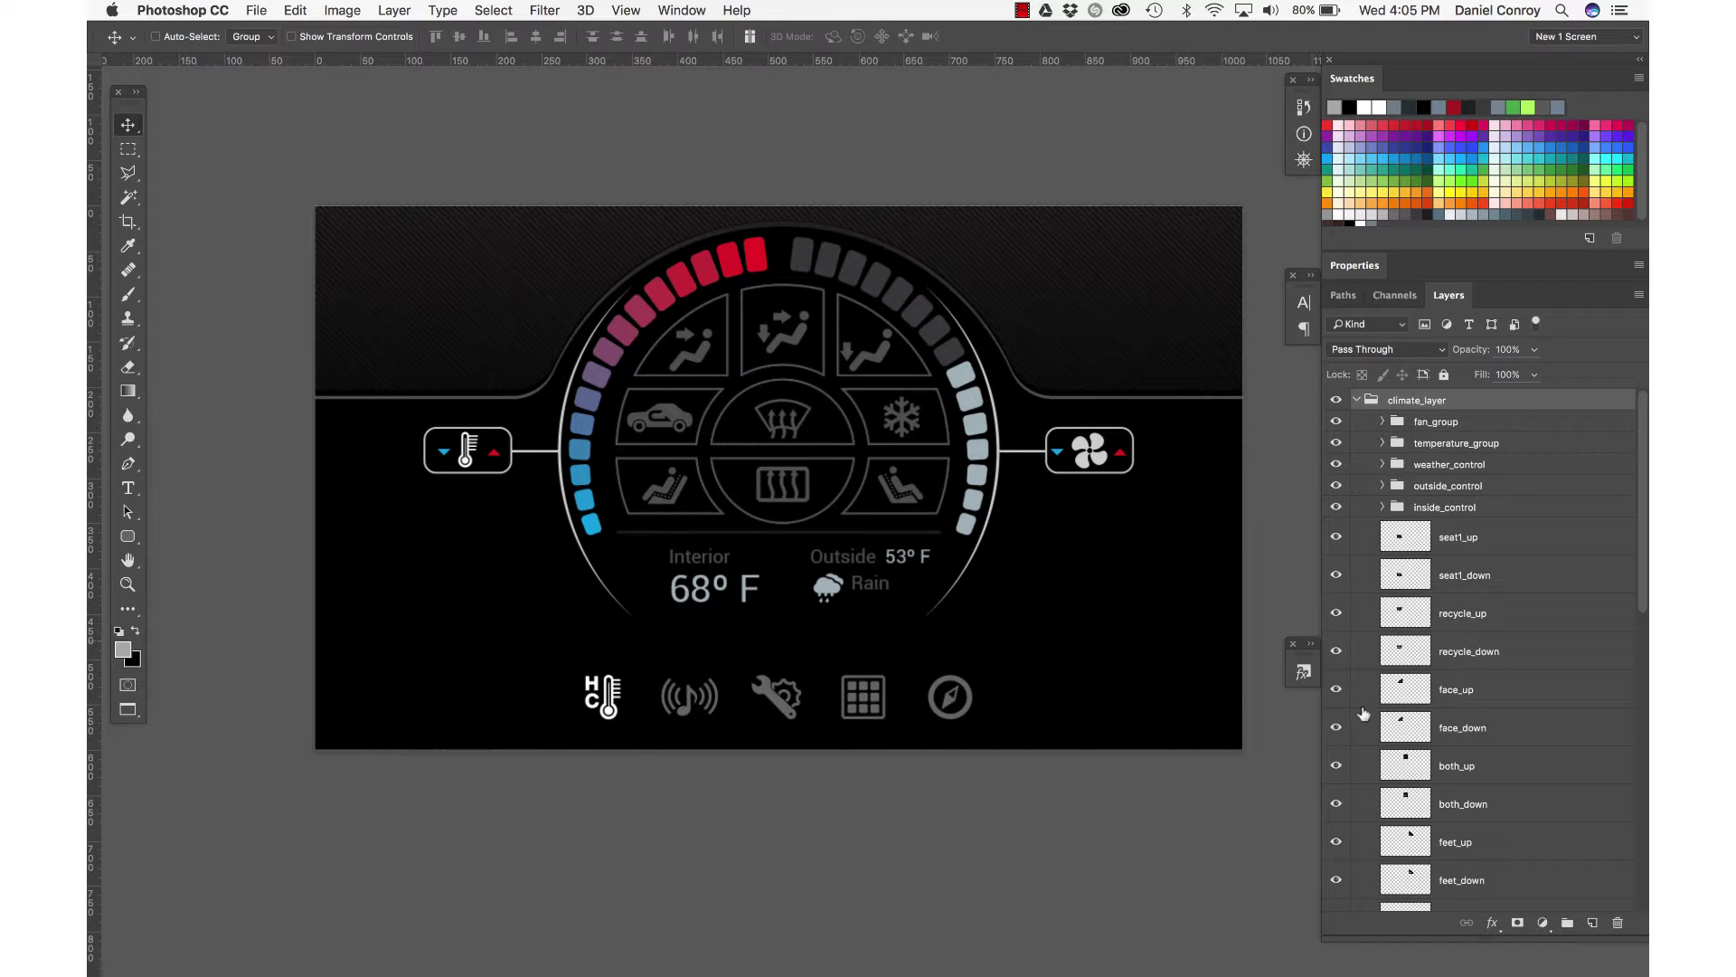
scroll(1487, 848, down, 3)
scroll(1489, 848, down, 3)
scroll(1488, 849, up, 6)
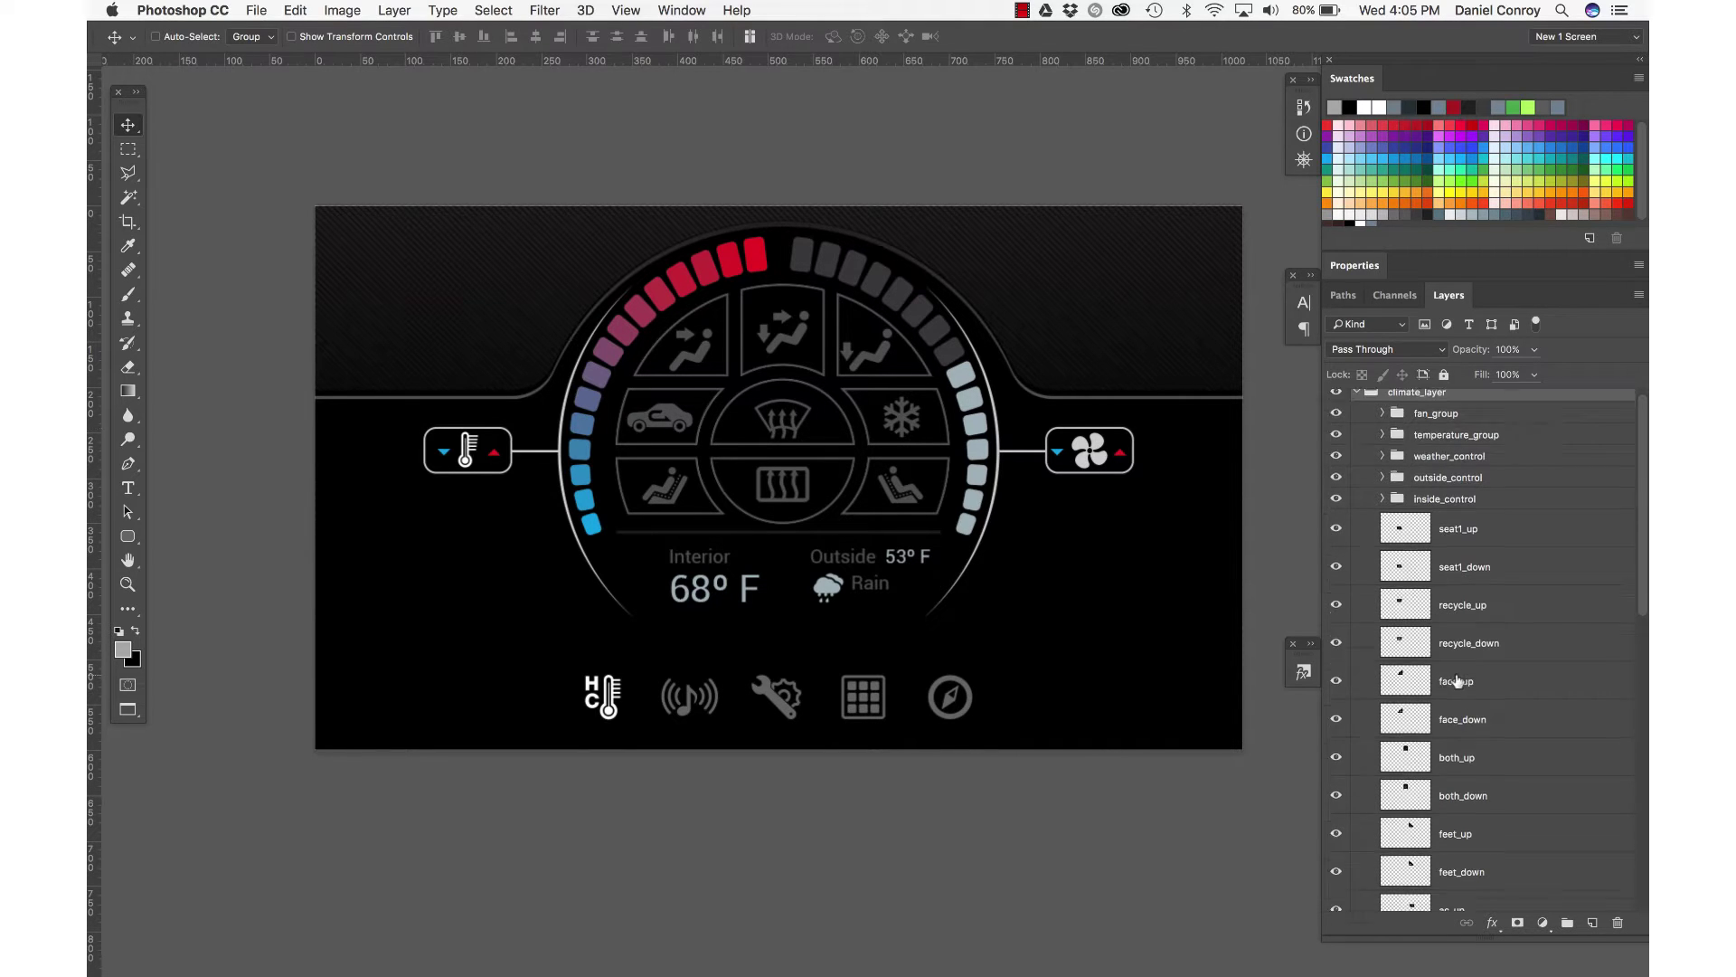
scroll(1458, 681, down, 2)
scroll(1459, 681, up, 2)
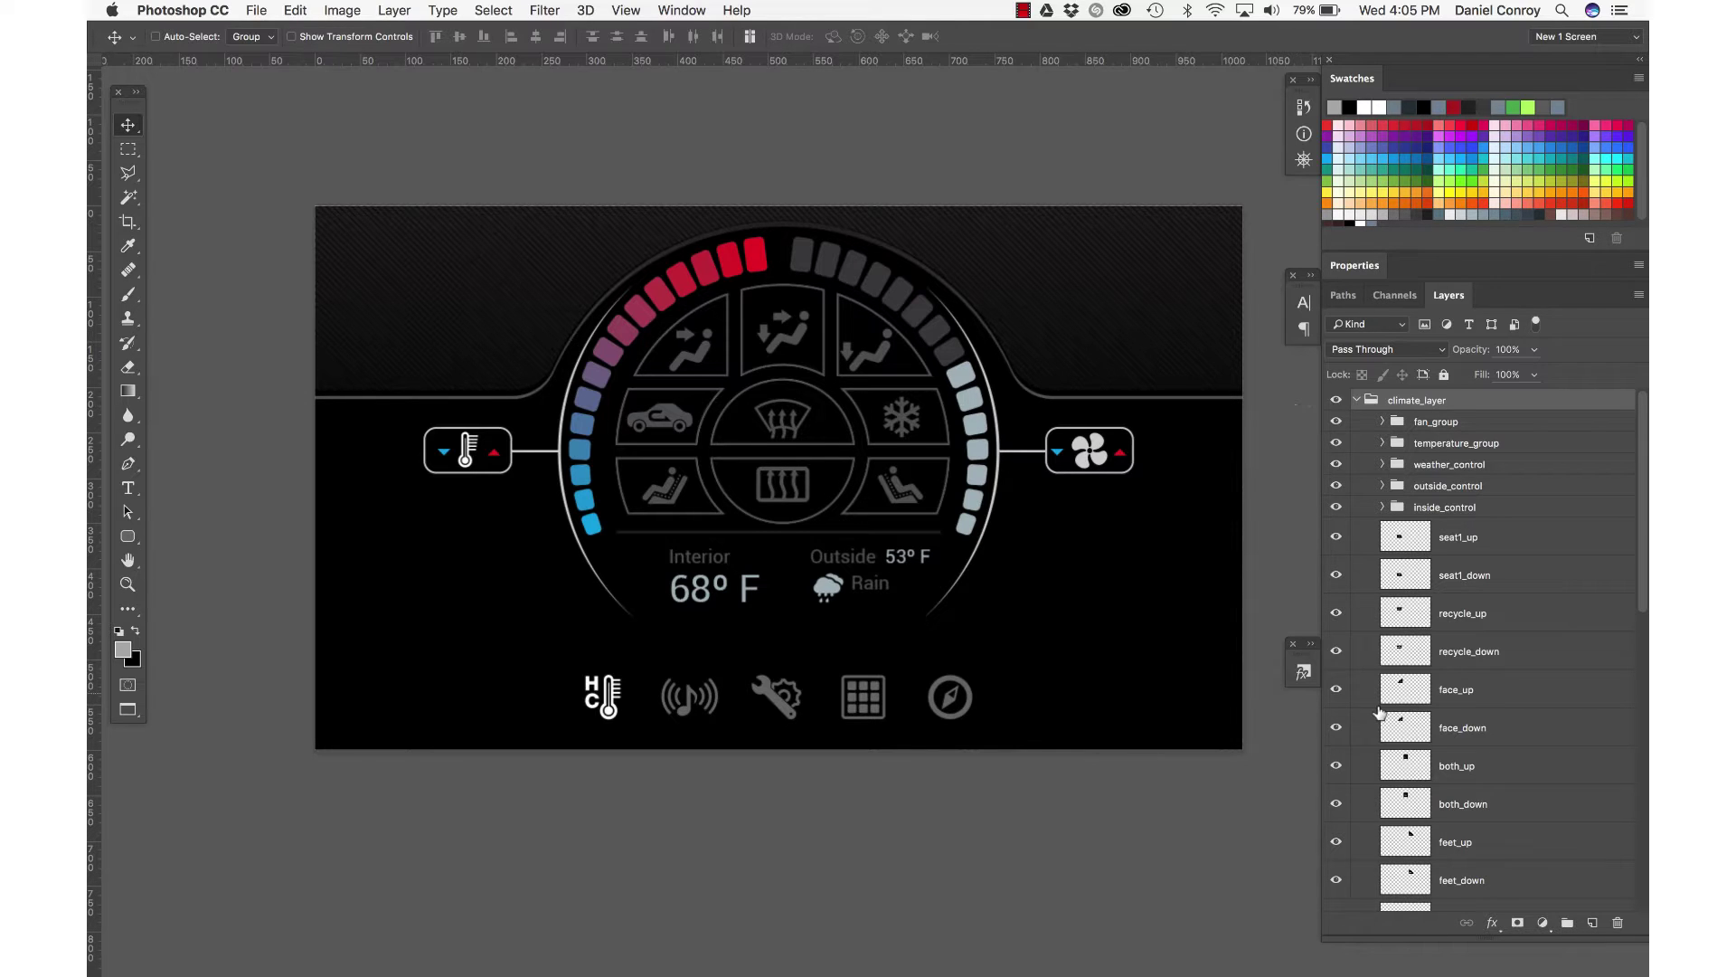
Step: Hide the recycle_up layer and select the recycle_down layer
click(1337, 612)
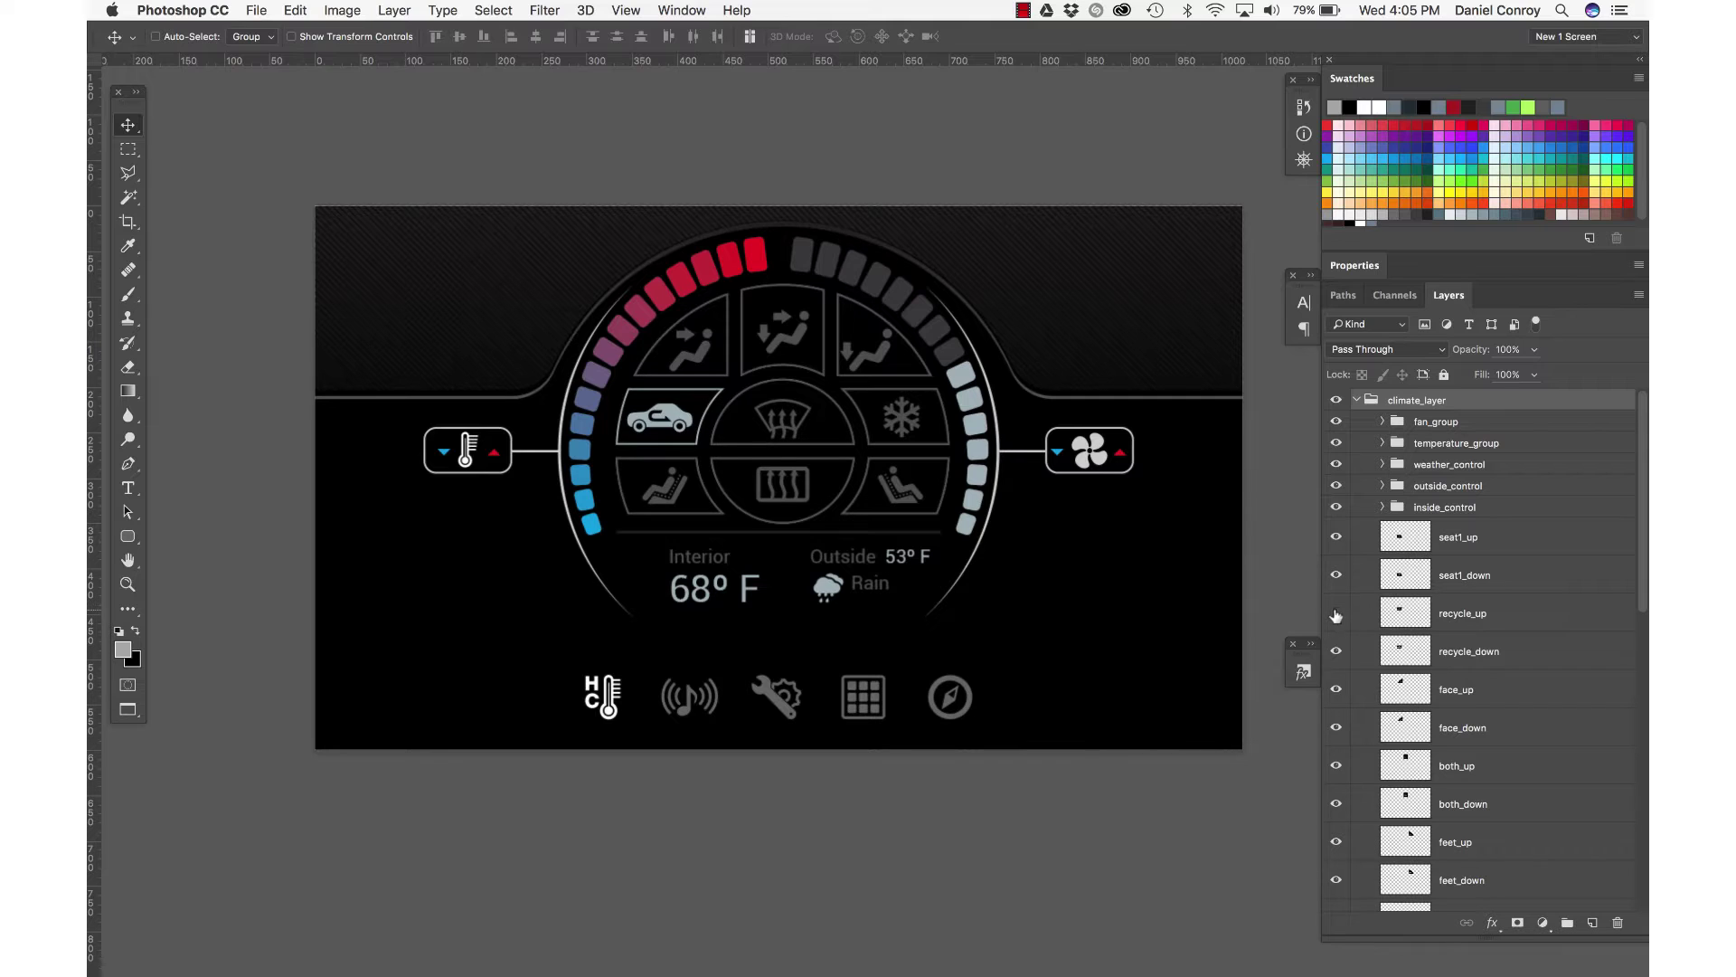
click(1456, 653)
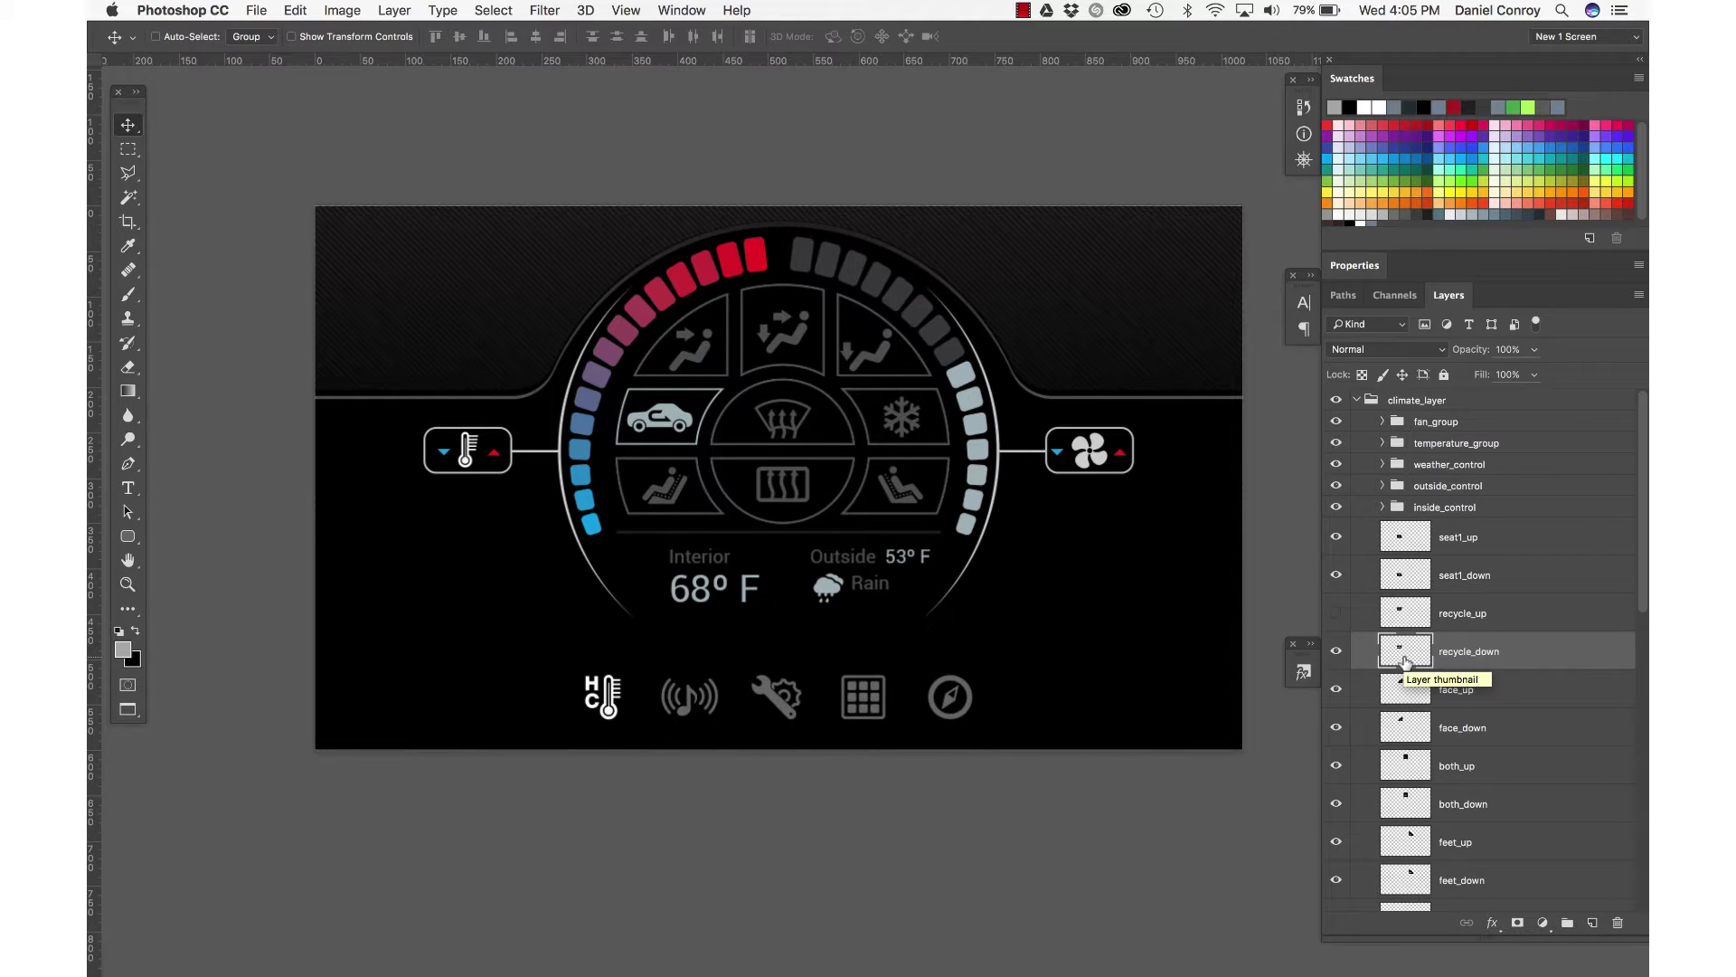
Step: Select the car button's pressed-state artwork on the press layer and paste it into Photoshop
key(super+Tab)
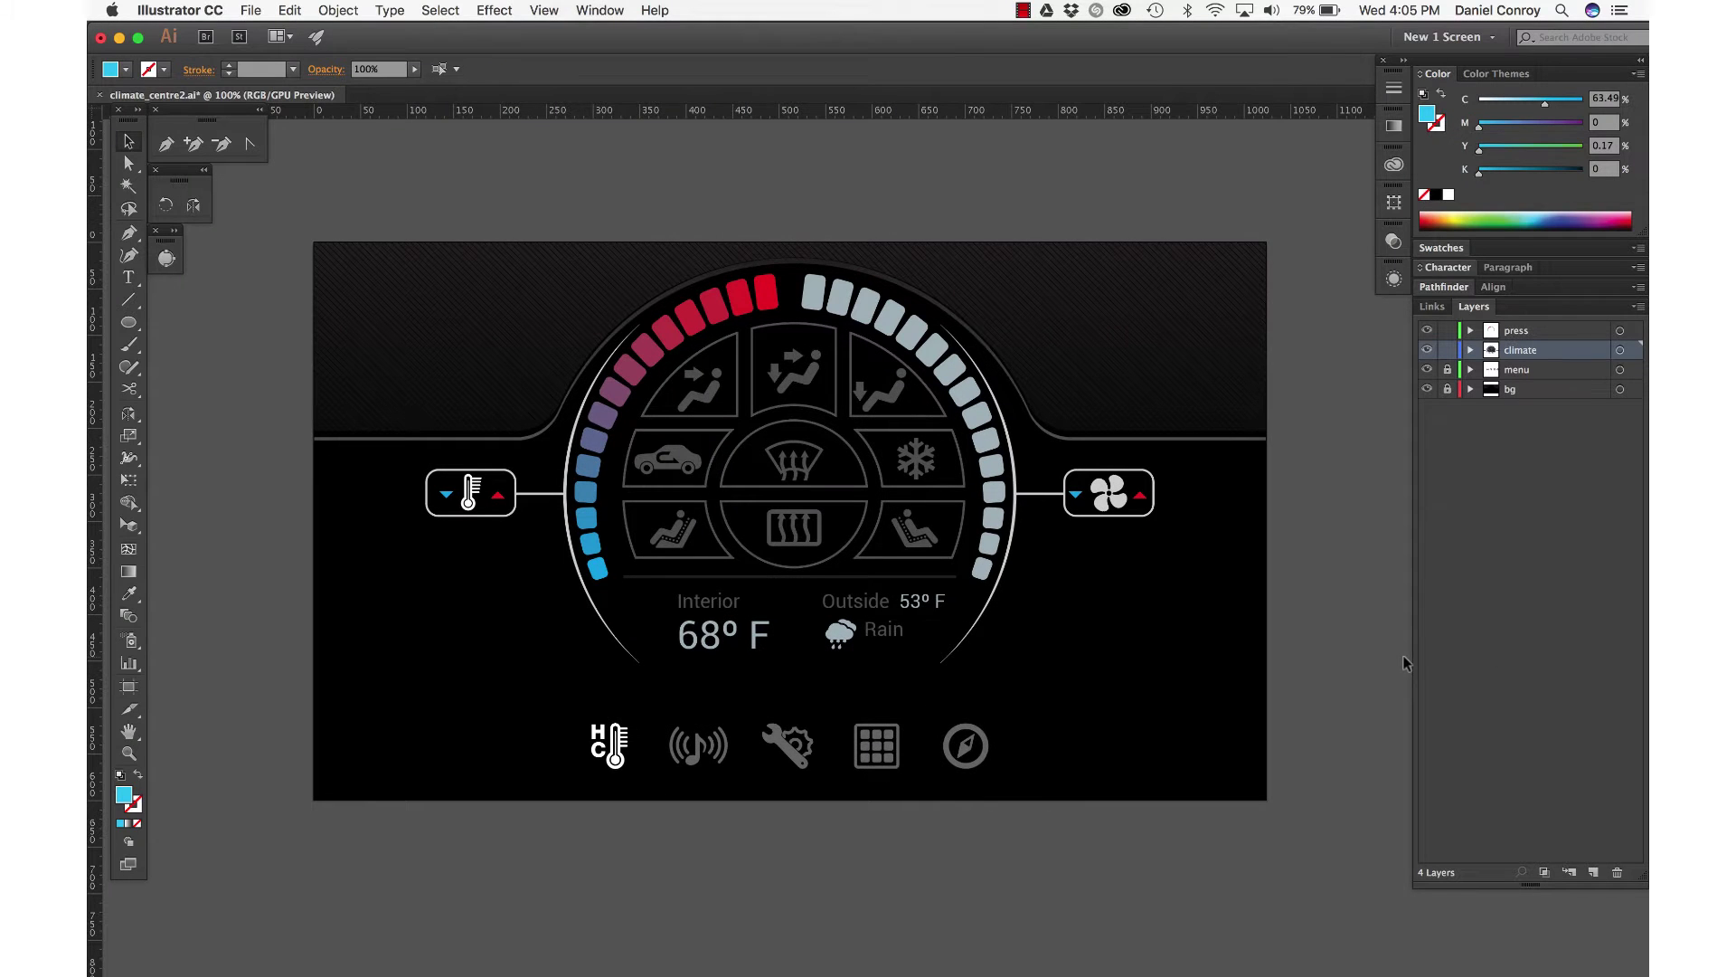
drag(636, 458, 579, 430)
click(678, 470)
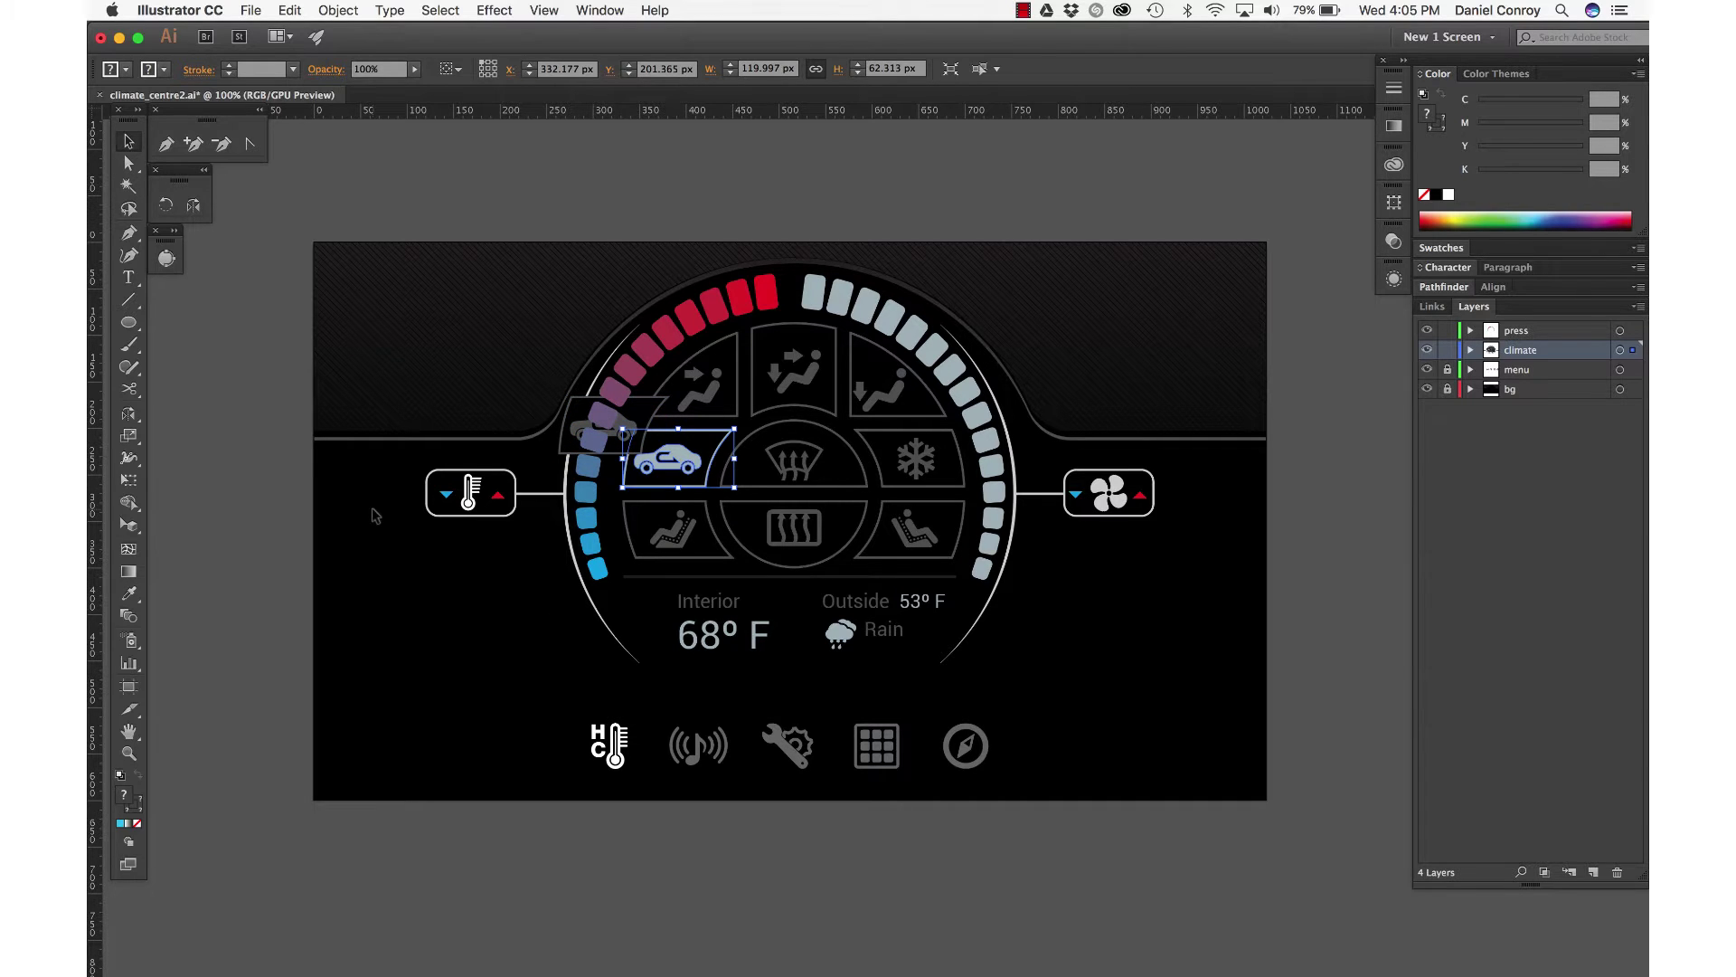
click(355, 600)
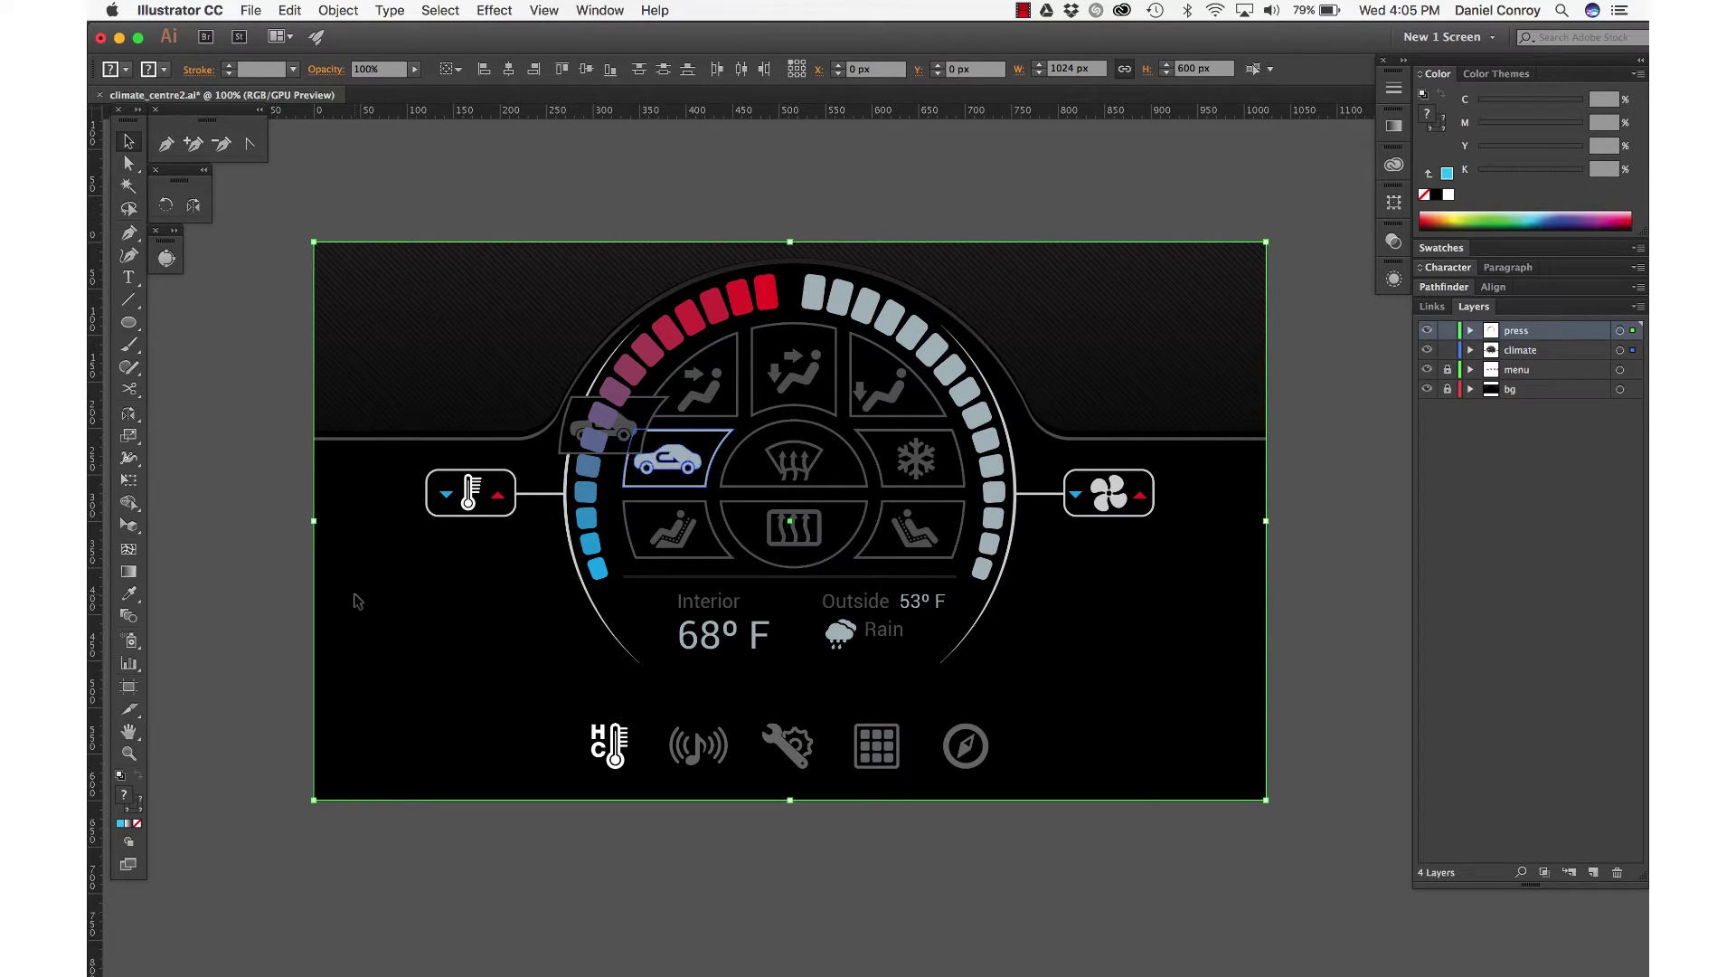
key(cmd+v)
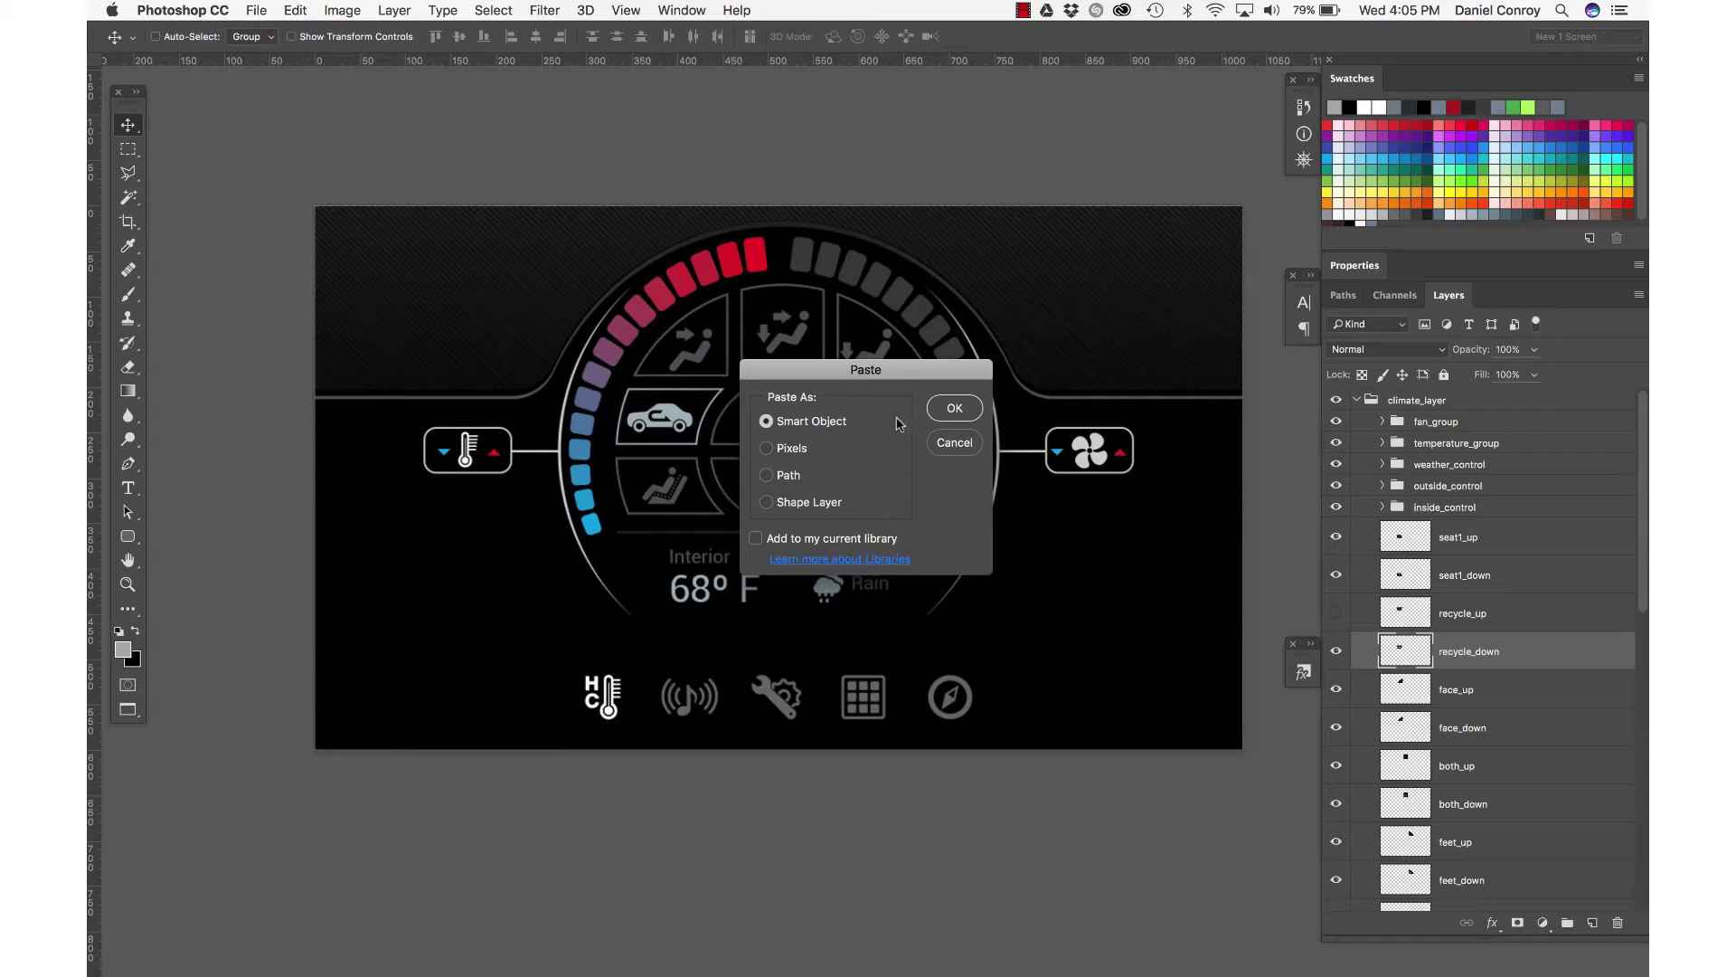
Step: Place the pasted car button as a smart object named recycle_down, deleting the old recycle_down layer
click(936, 414)
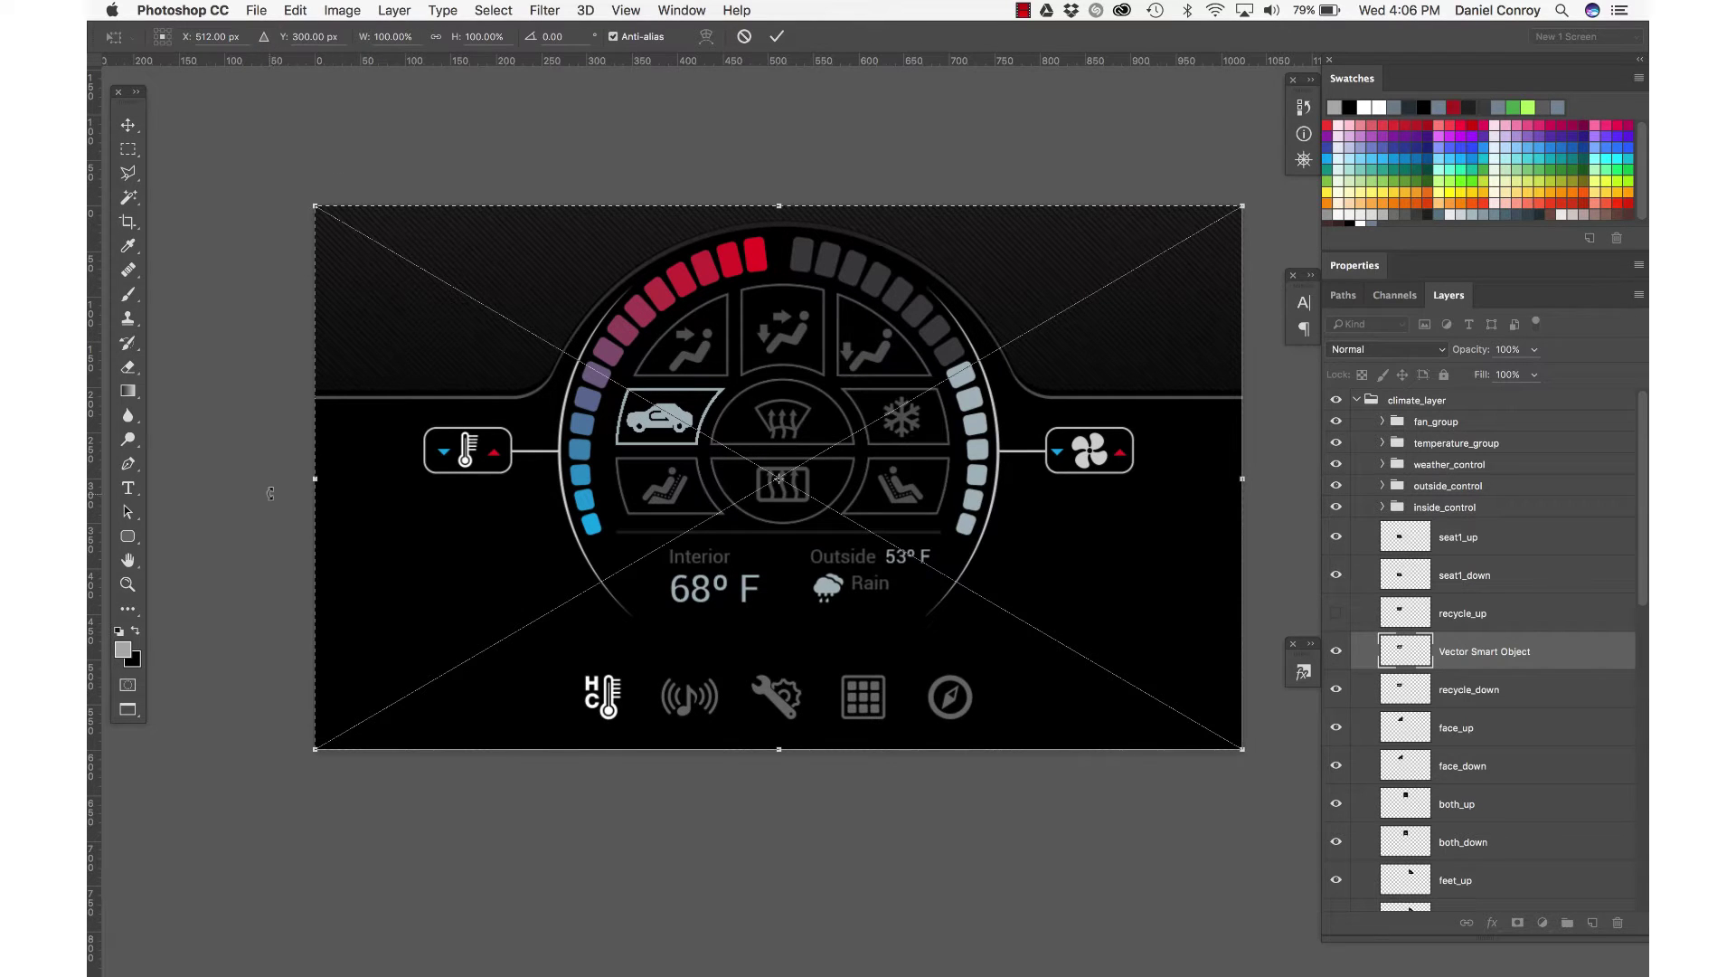
double_click(778, 476)
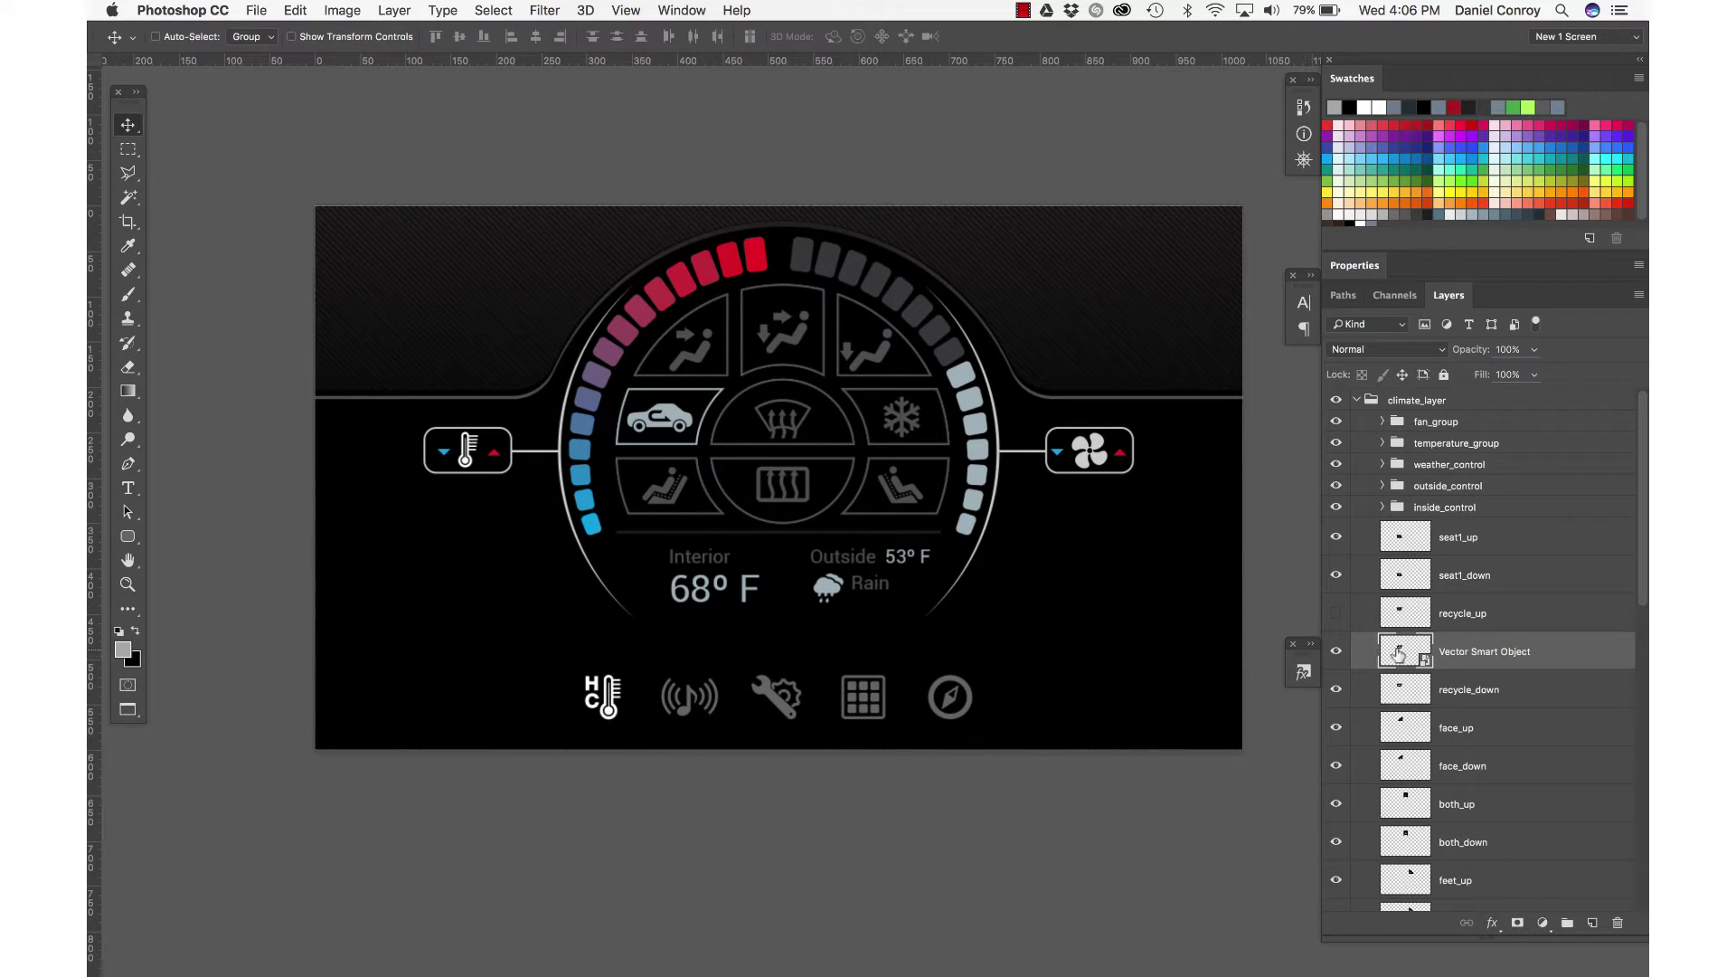
double_click(1461, 688)
key(ctrl+c)
double_click(1486, 652)
key(ctrl+v)
key(Return)
click(1506, 690)
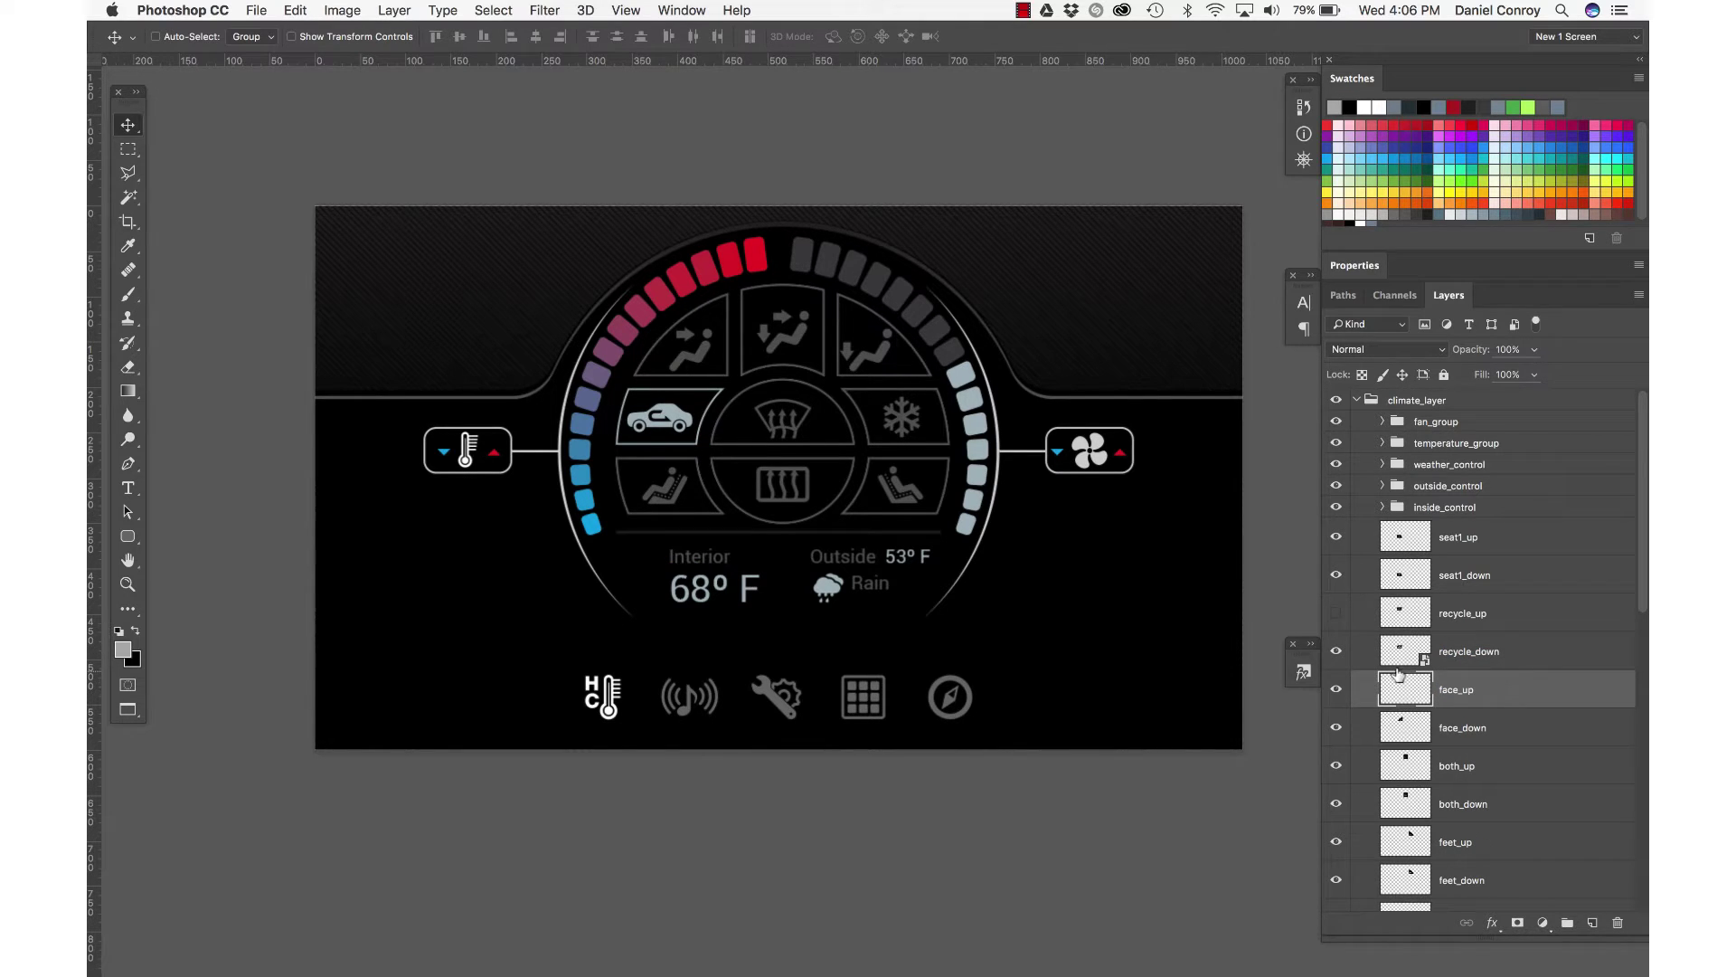
key(Delete)
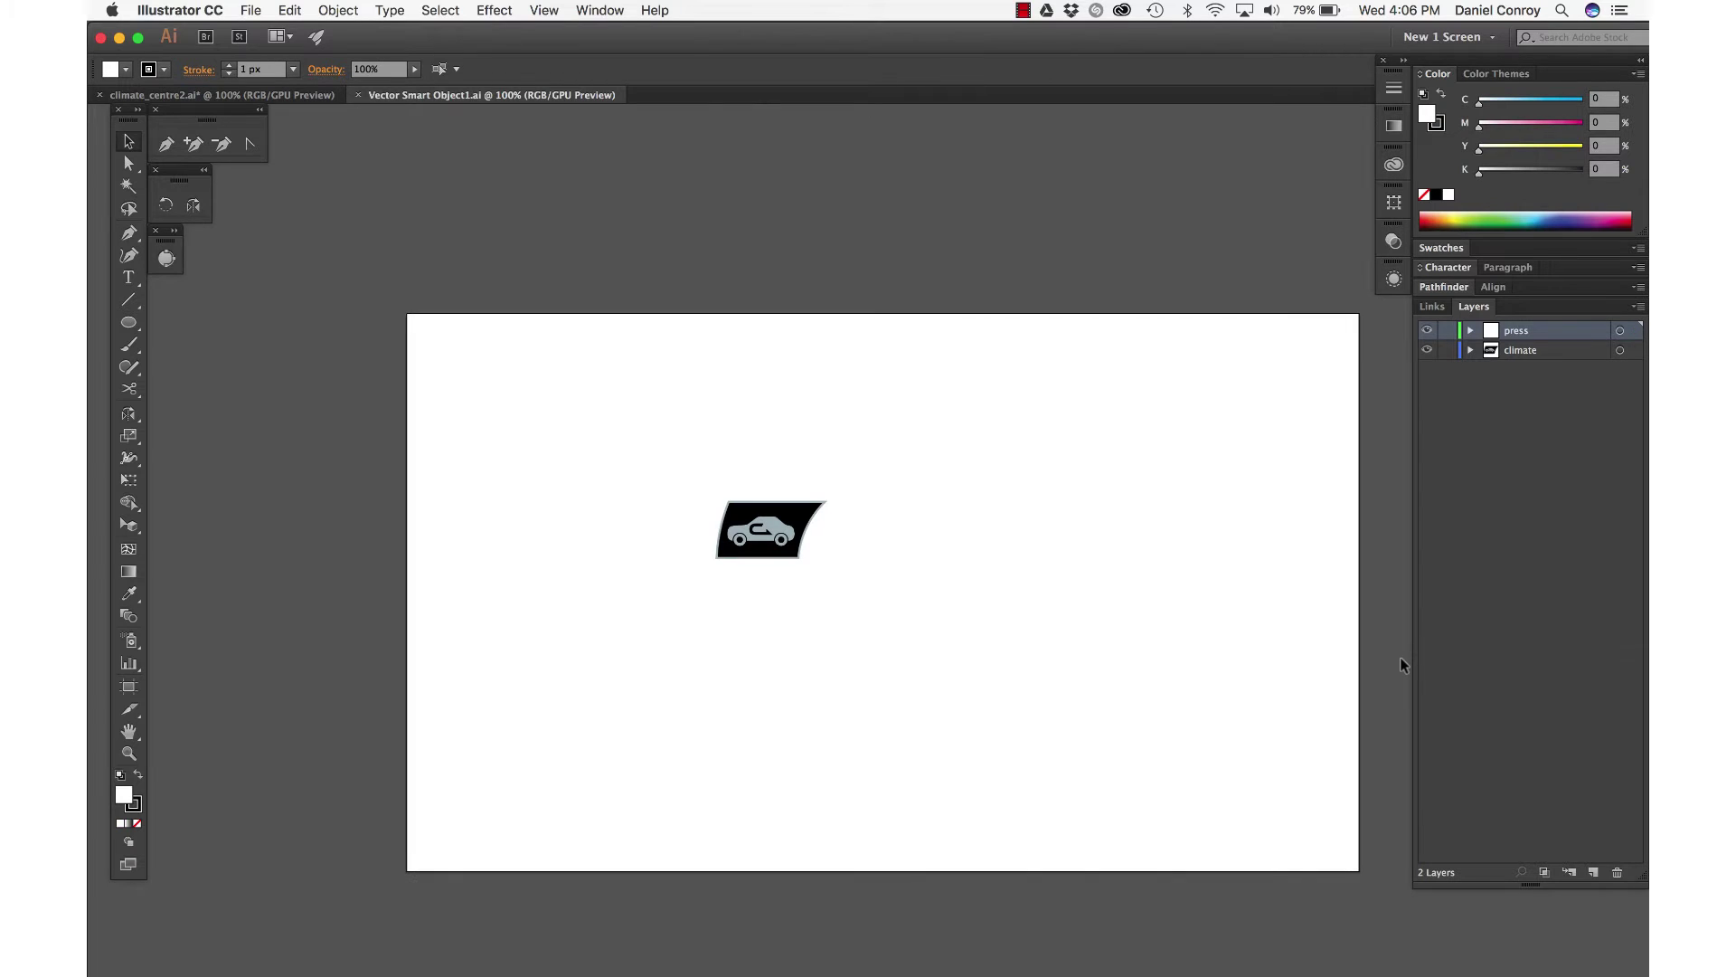
alt+scroll(748, 521, up, 5)
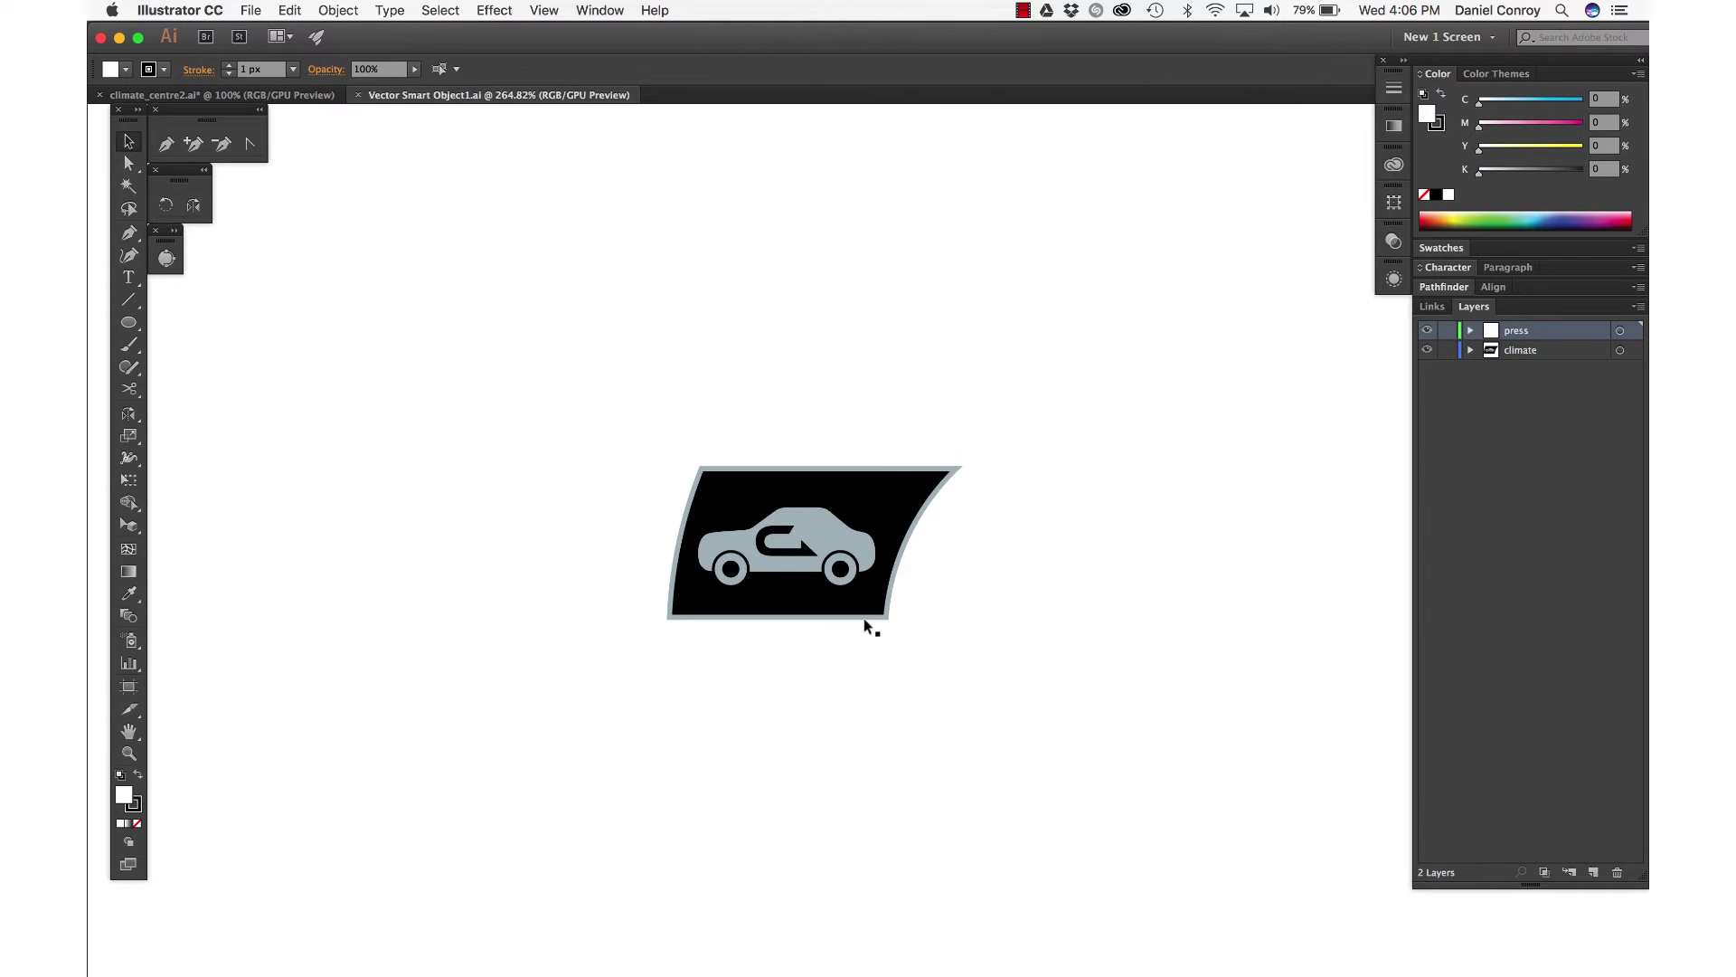
Step: Draw an ellipse over the car icon, sample a colour onto it, then delete it
key(l)
drag(756, 524, 816, 567)
drag(827, 568, 828, 571)
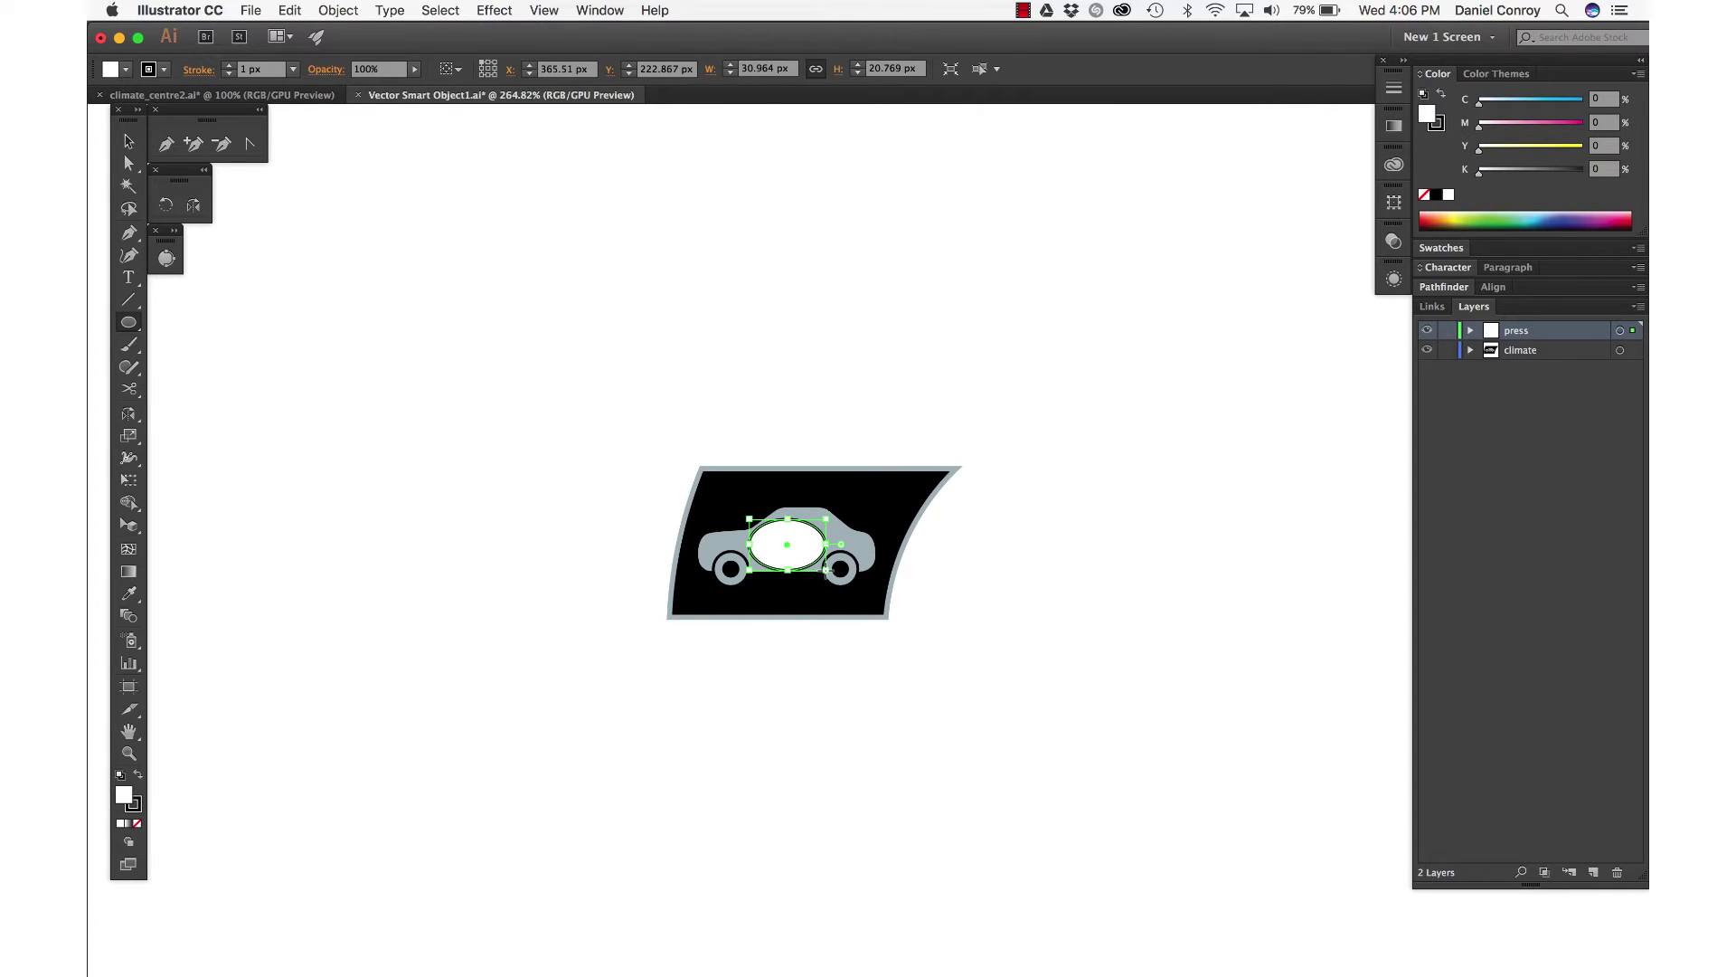
key(i)
click(1021, 590)
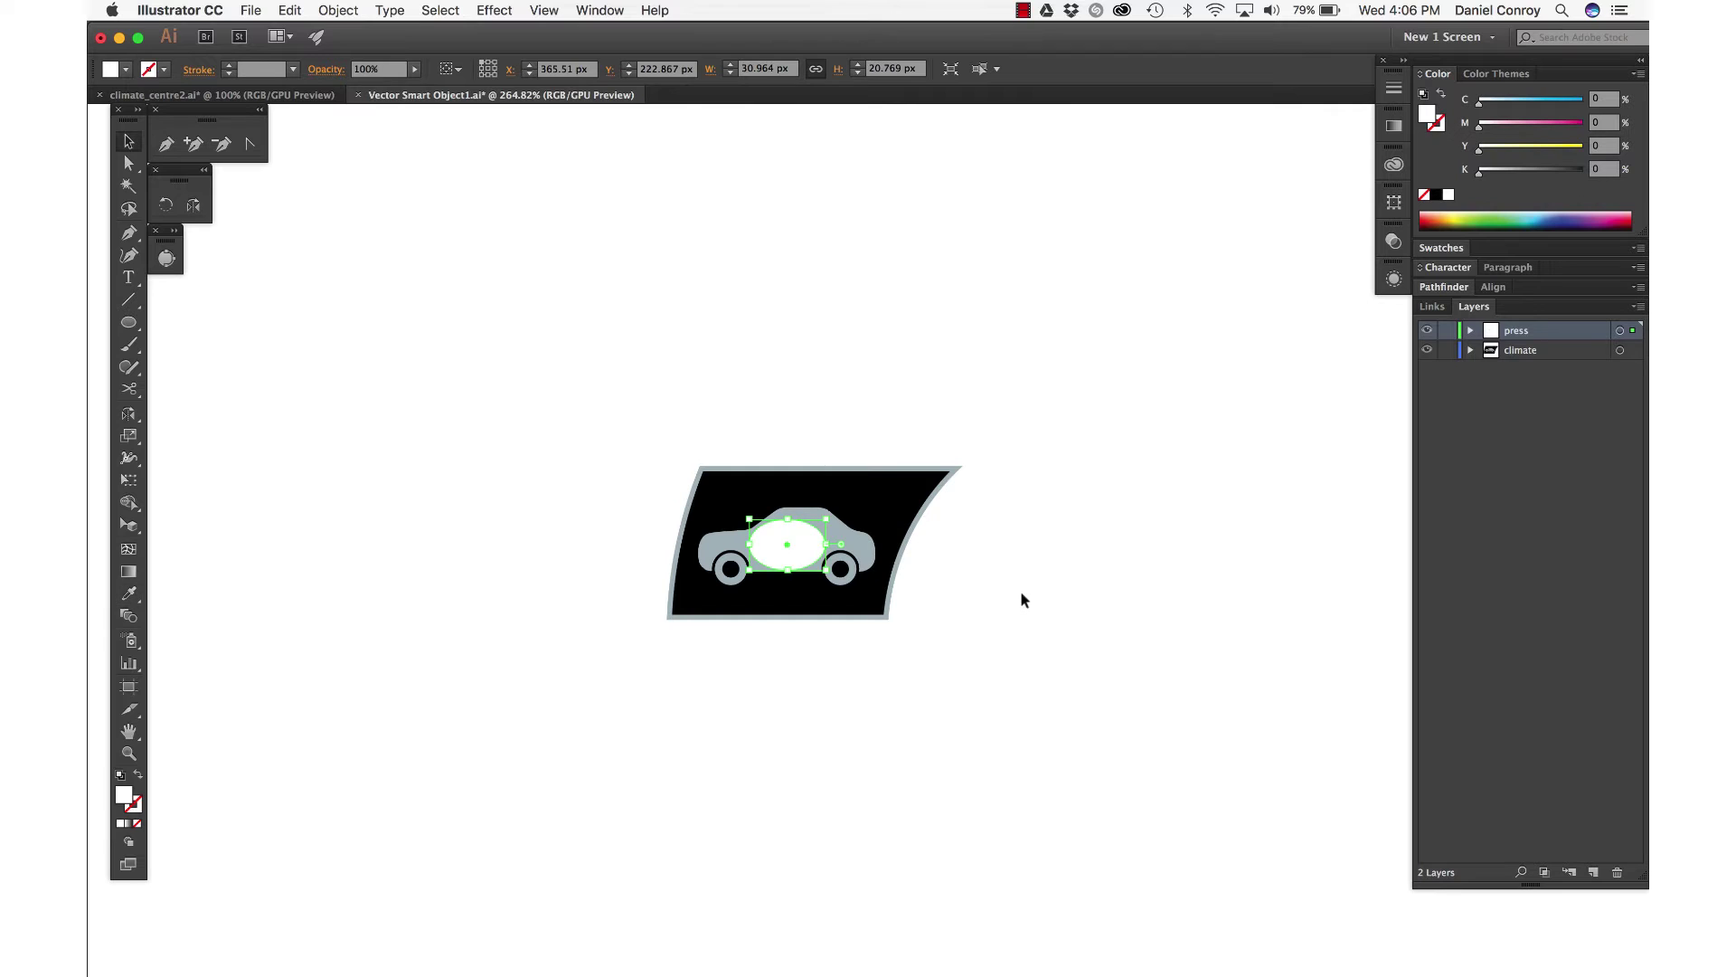
key(v)
key(Delete)
Step: Select the car artwork, then save and close Vector Smart Object1.ai and return to Photoshop
key(a)
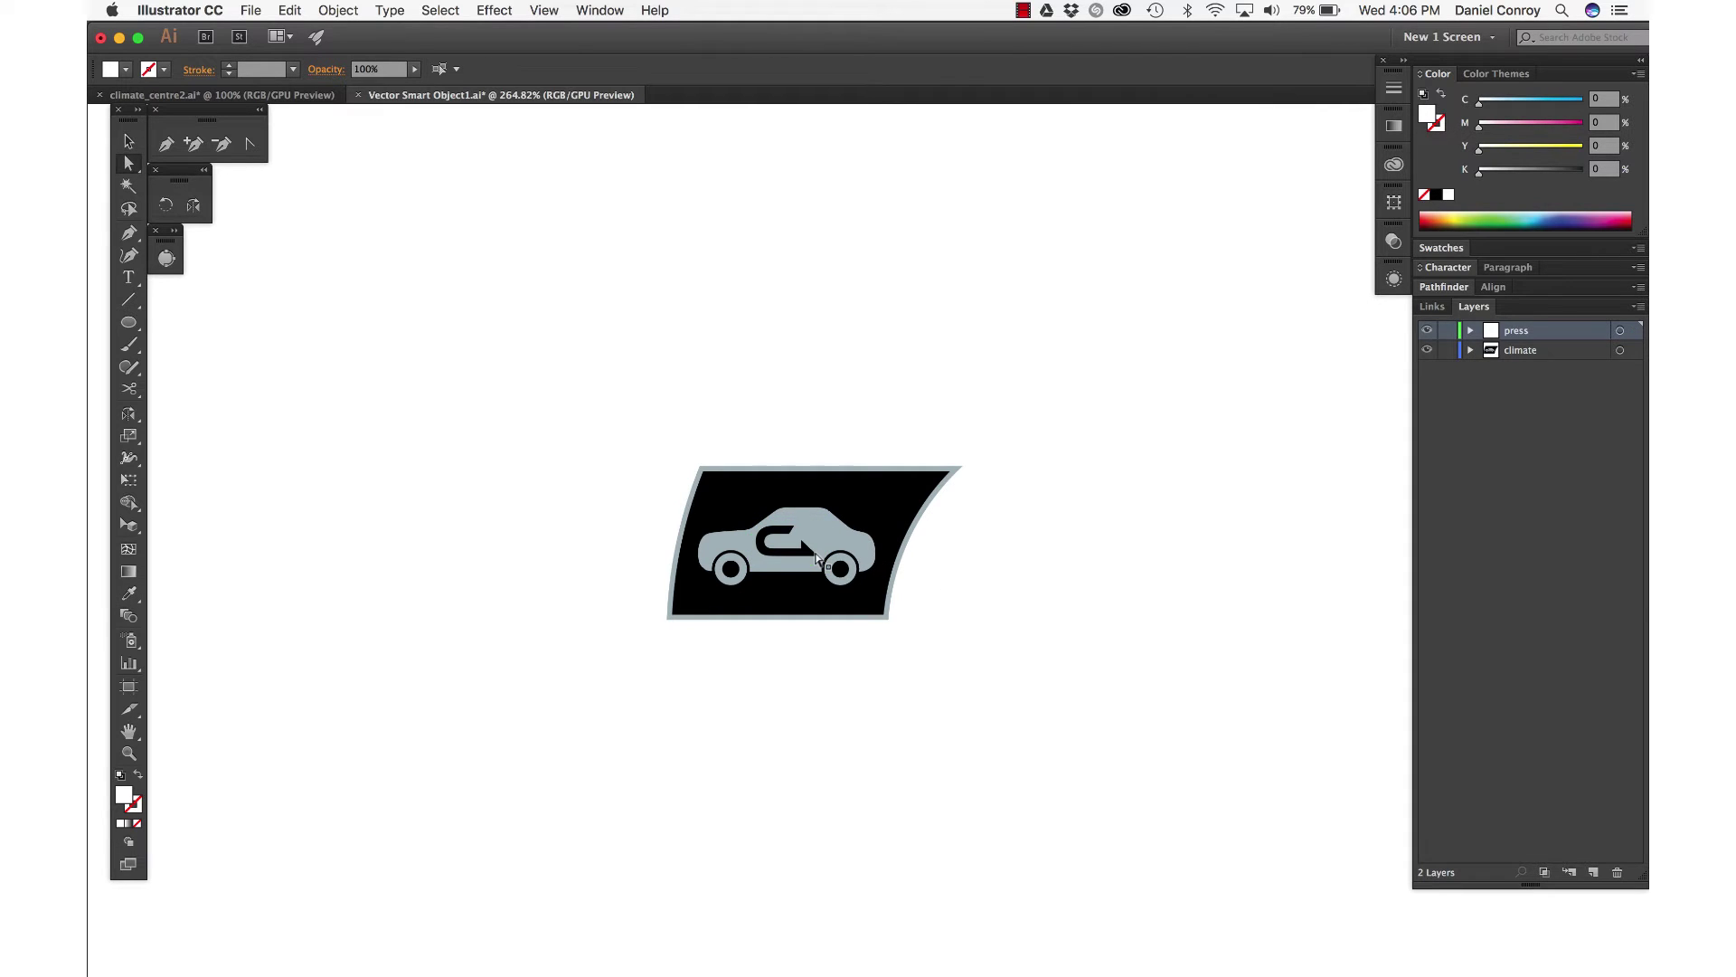
click(814, 539)
click(982, 583)
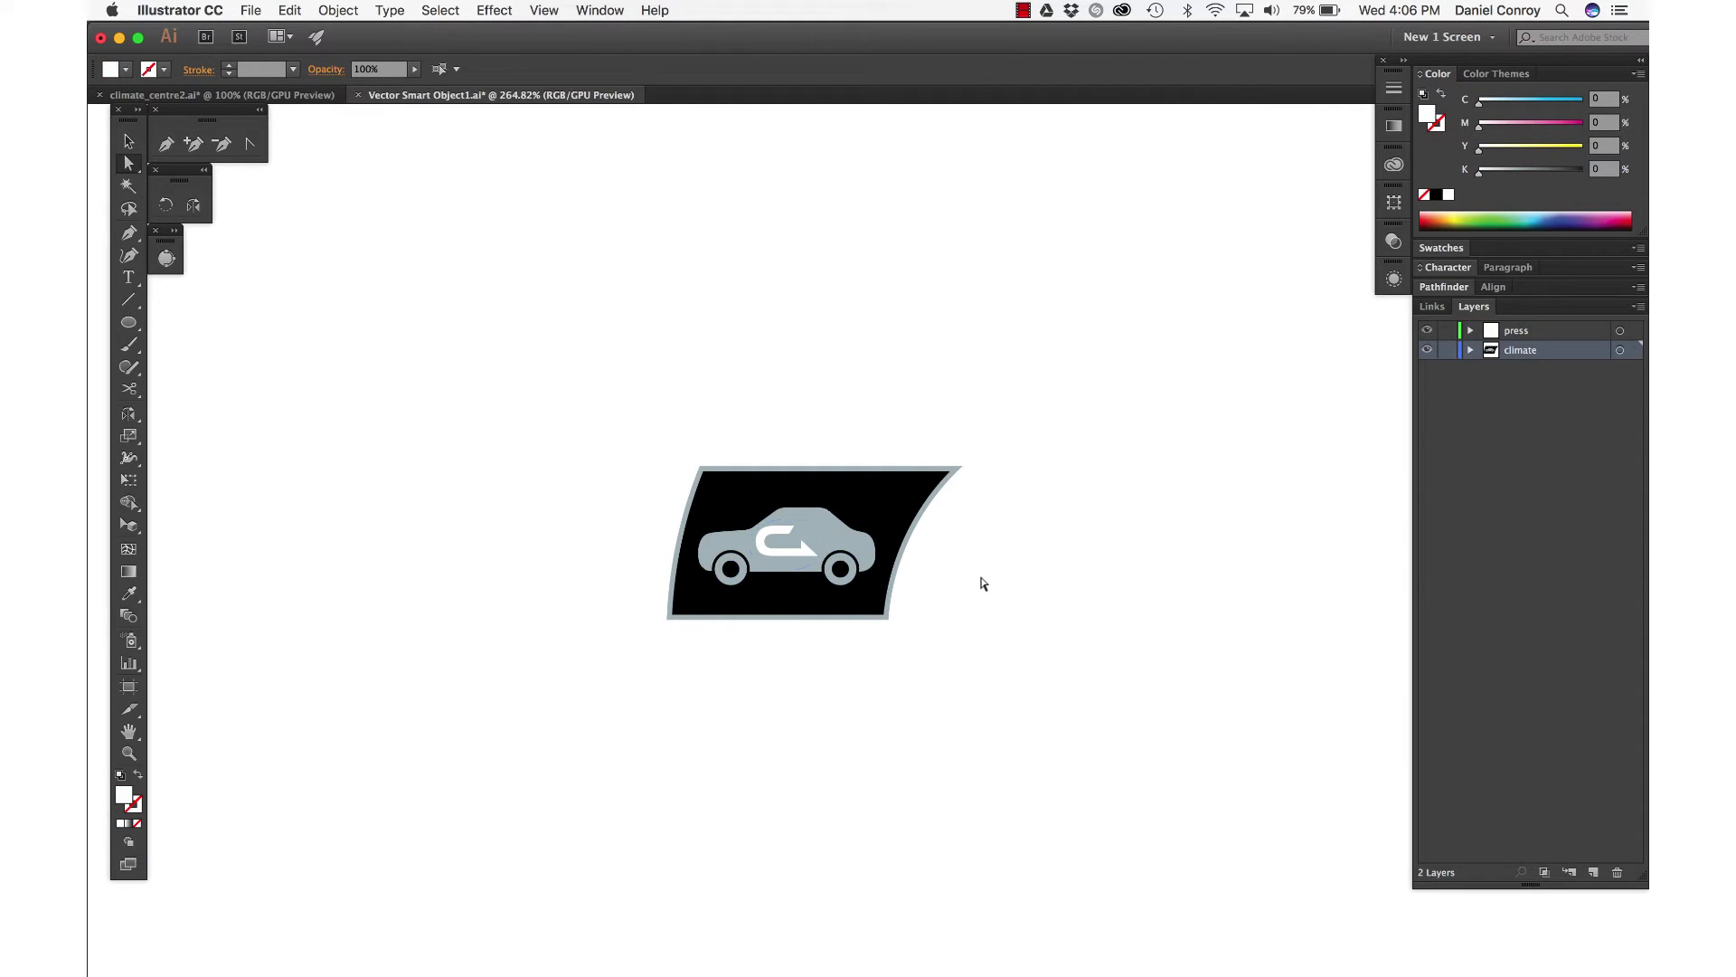
key(super+w)
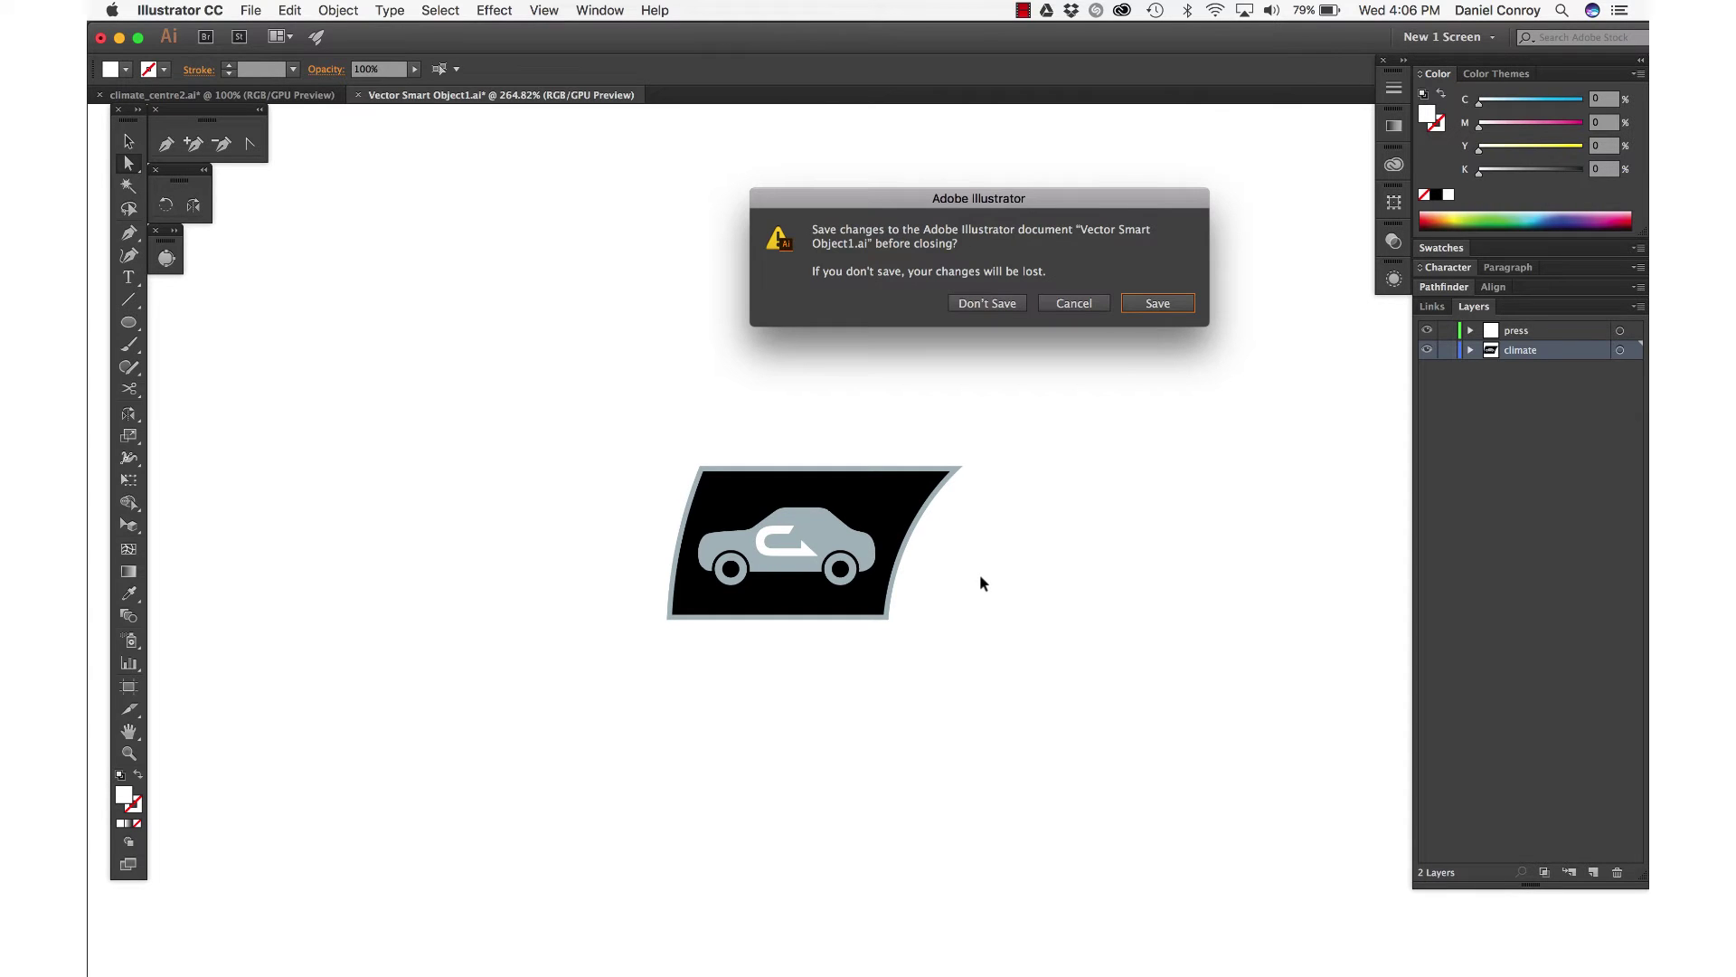
key(Return)
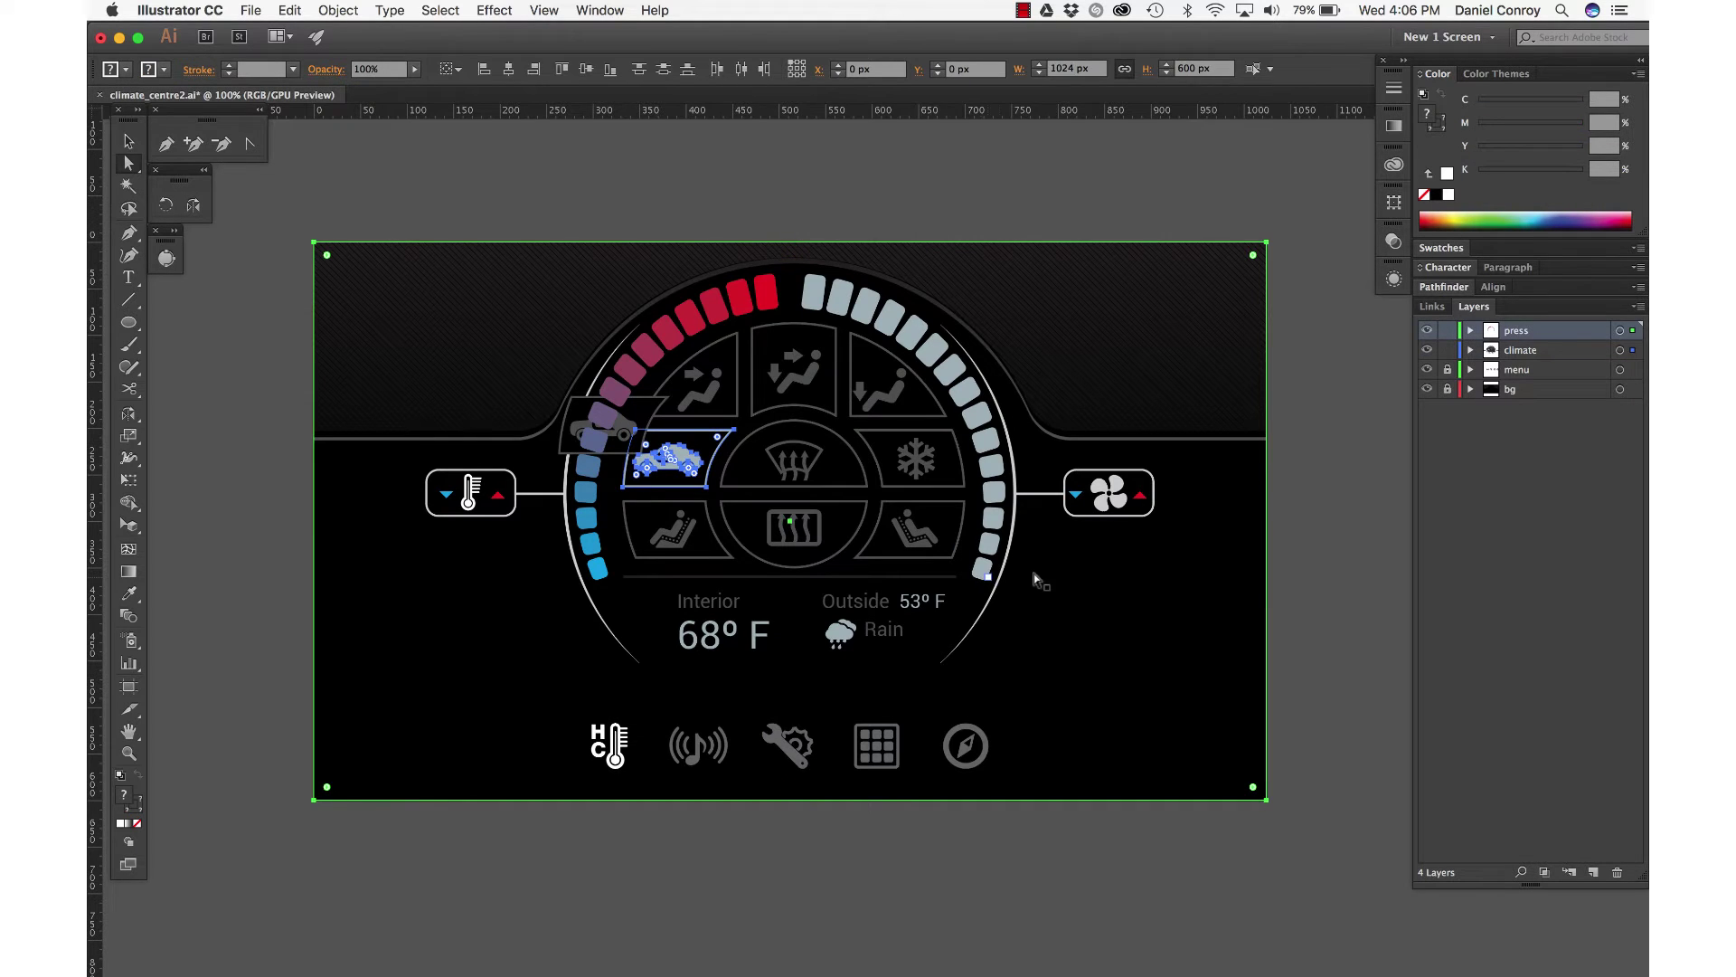
key(super+Tab)
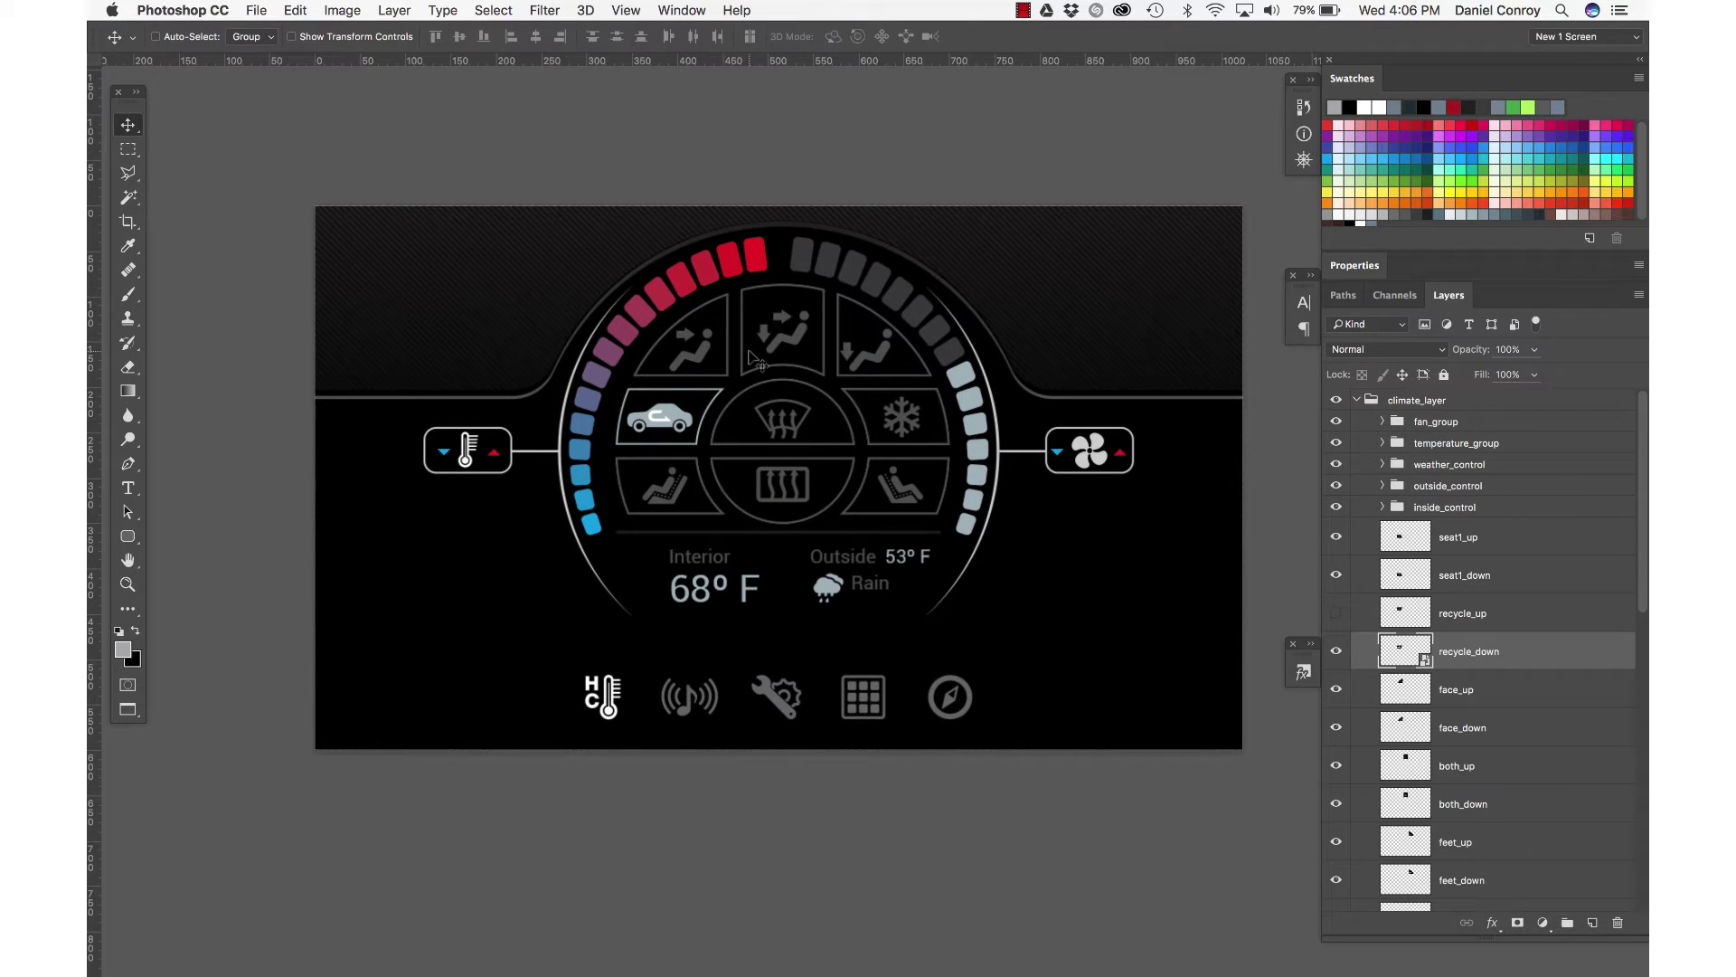
Step: Show the recycle_up layer and save the design with File > Save
click(1336, 613)
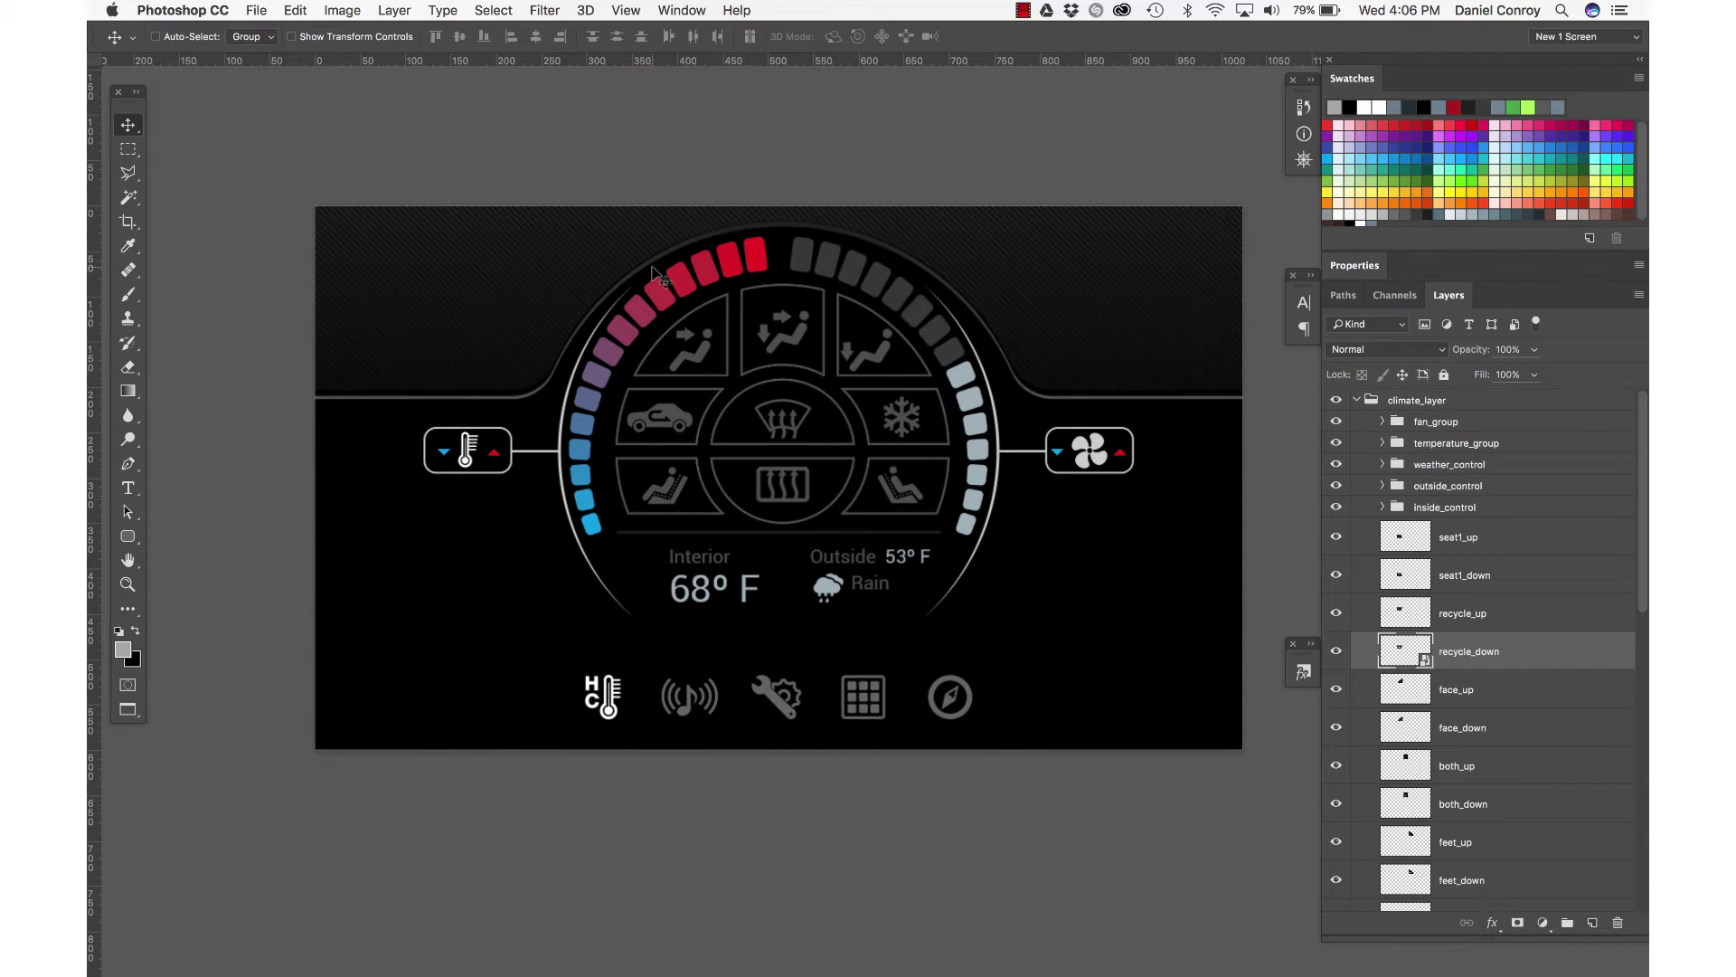
click(257, 10)
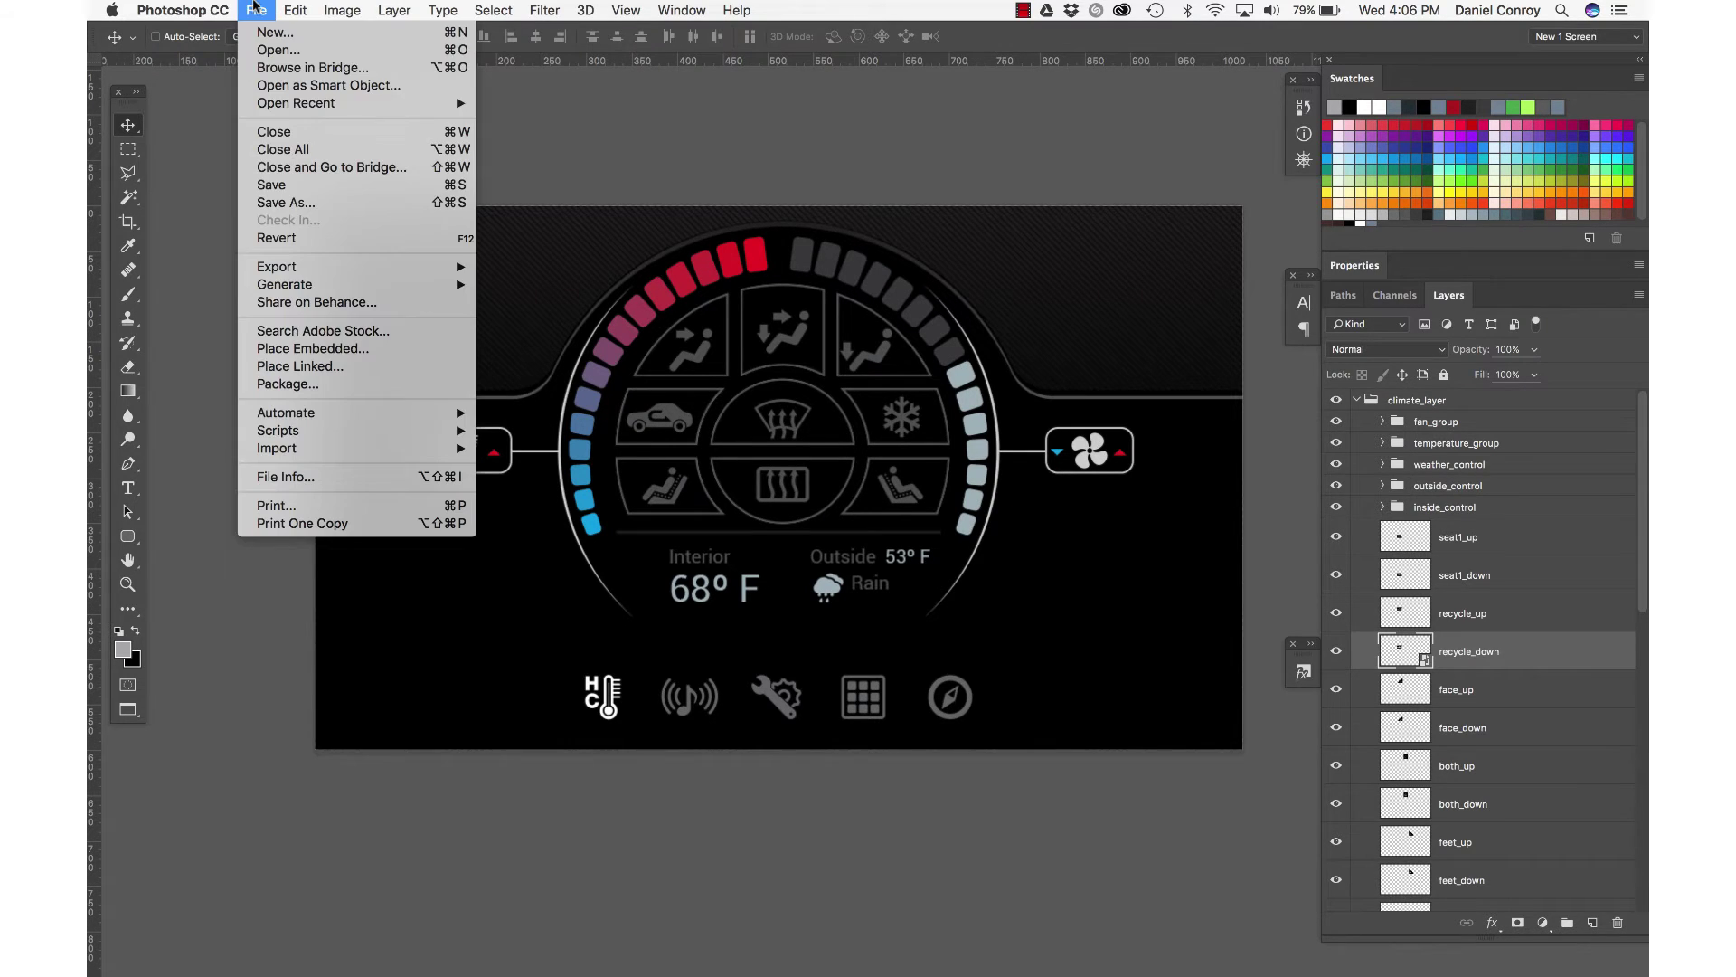
click(280, 188)
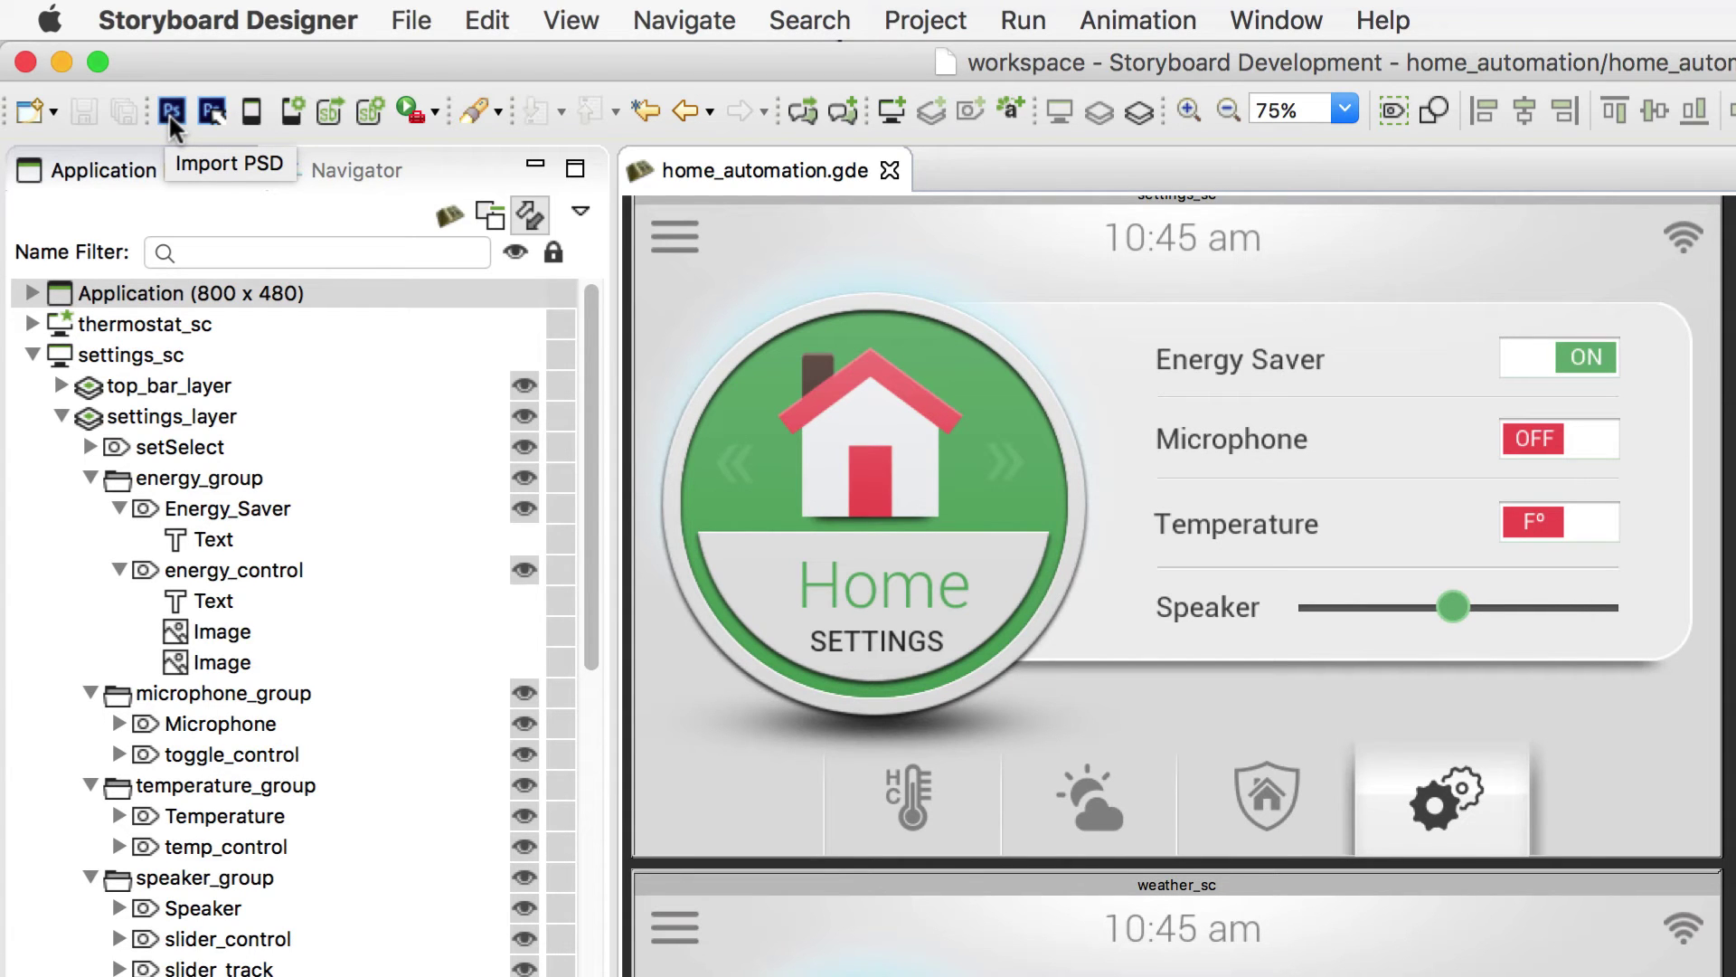
Step: Import climate_centre2.psd from the Desktop as a new project, with text layers as text
click(171, 114)
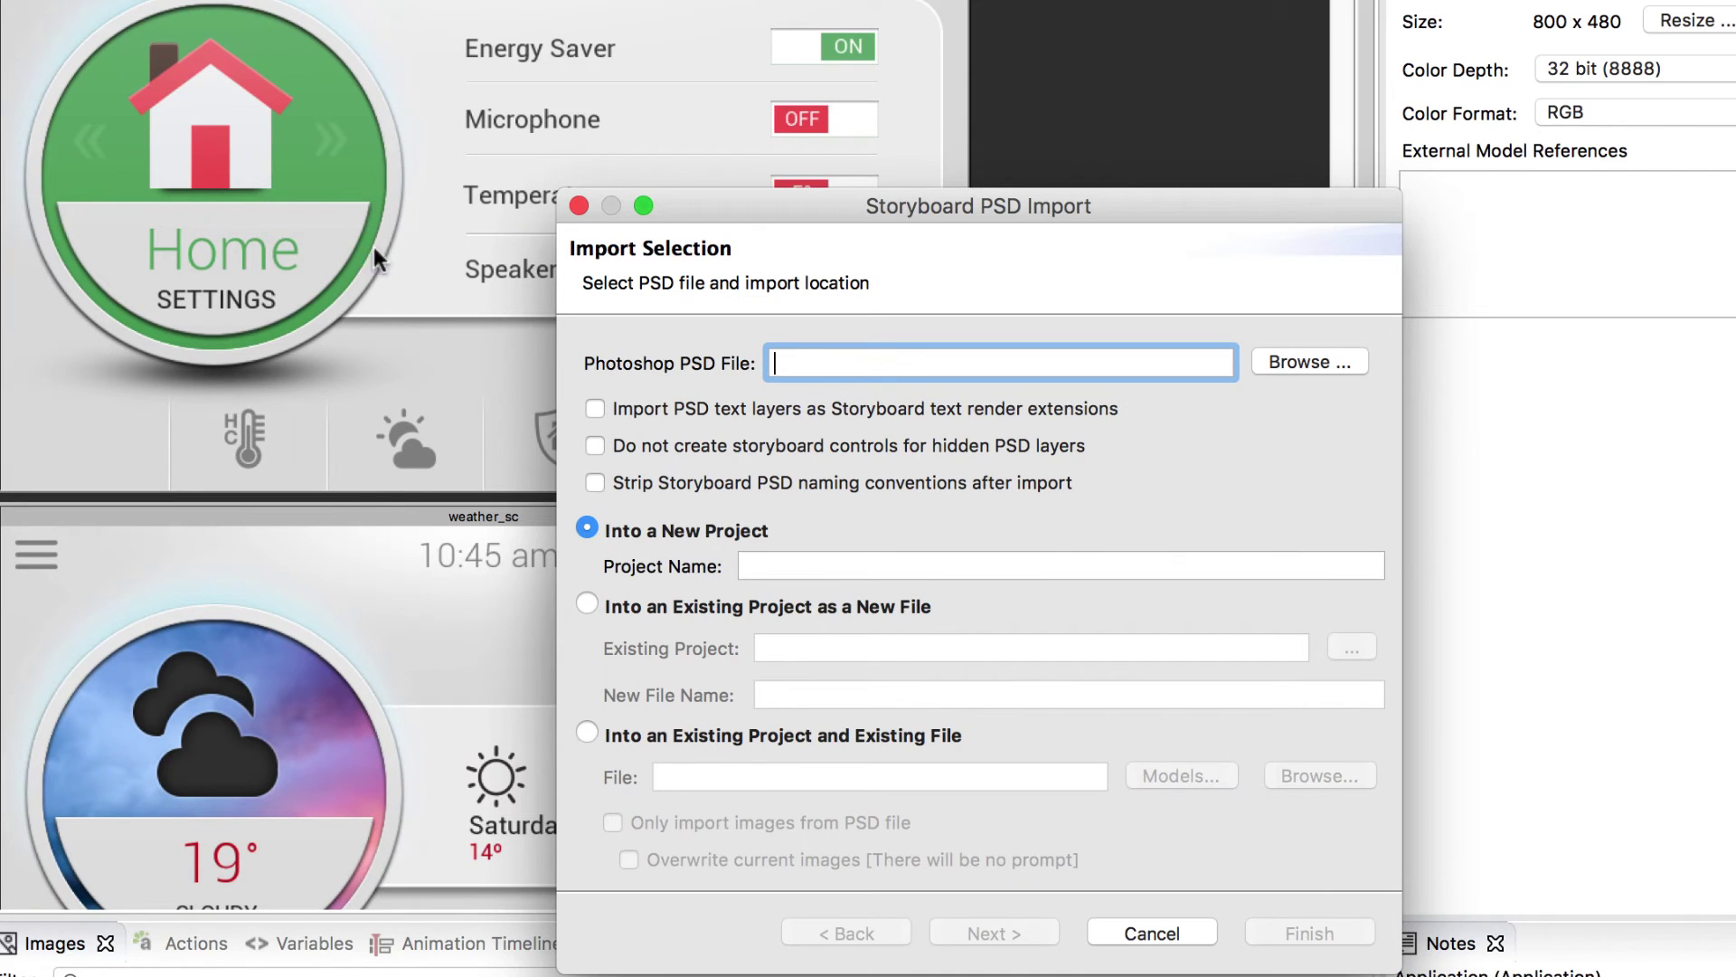
click(1312, 361)
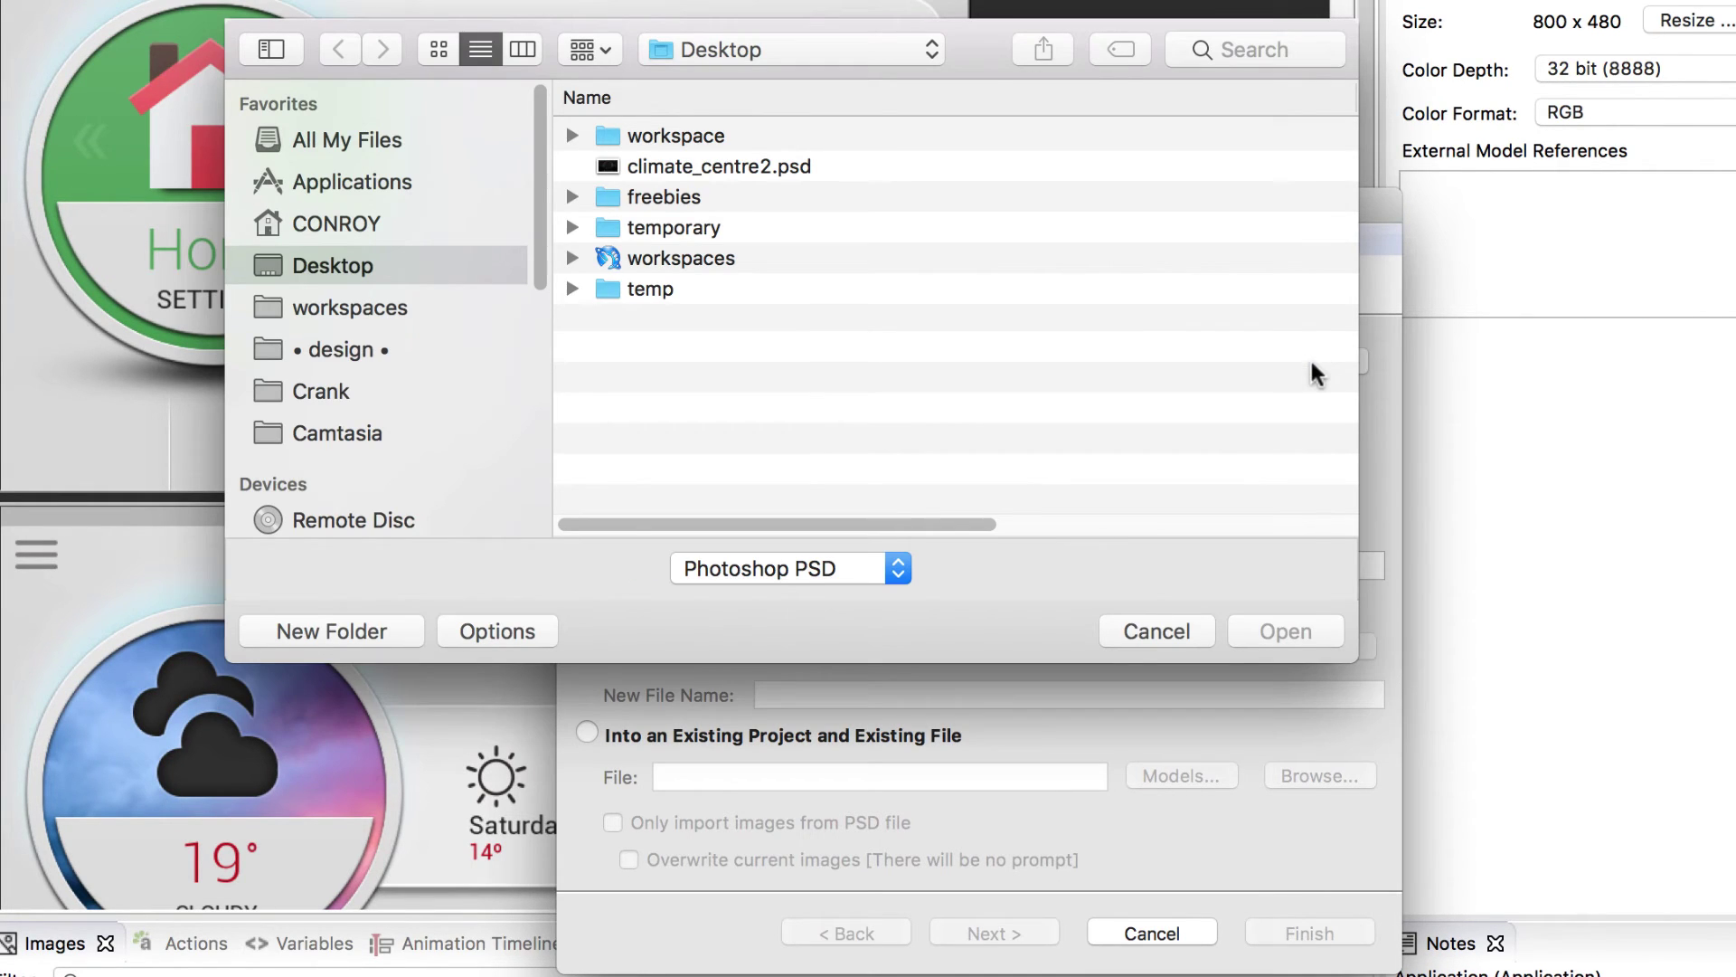
click(734, 165)
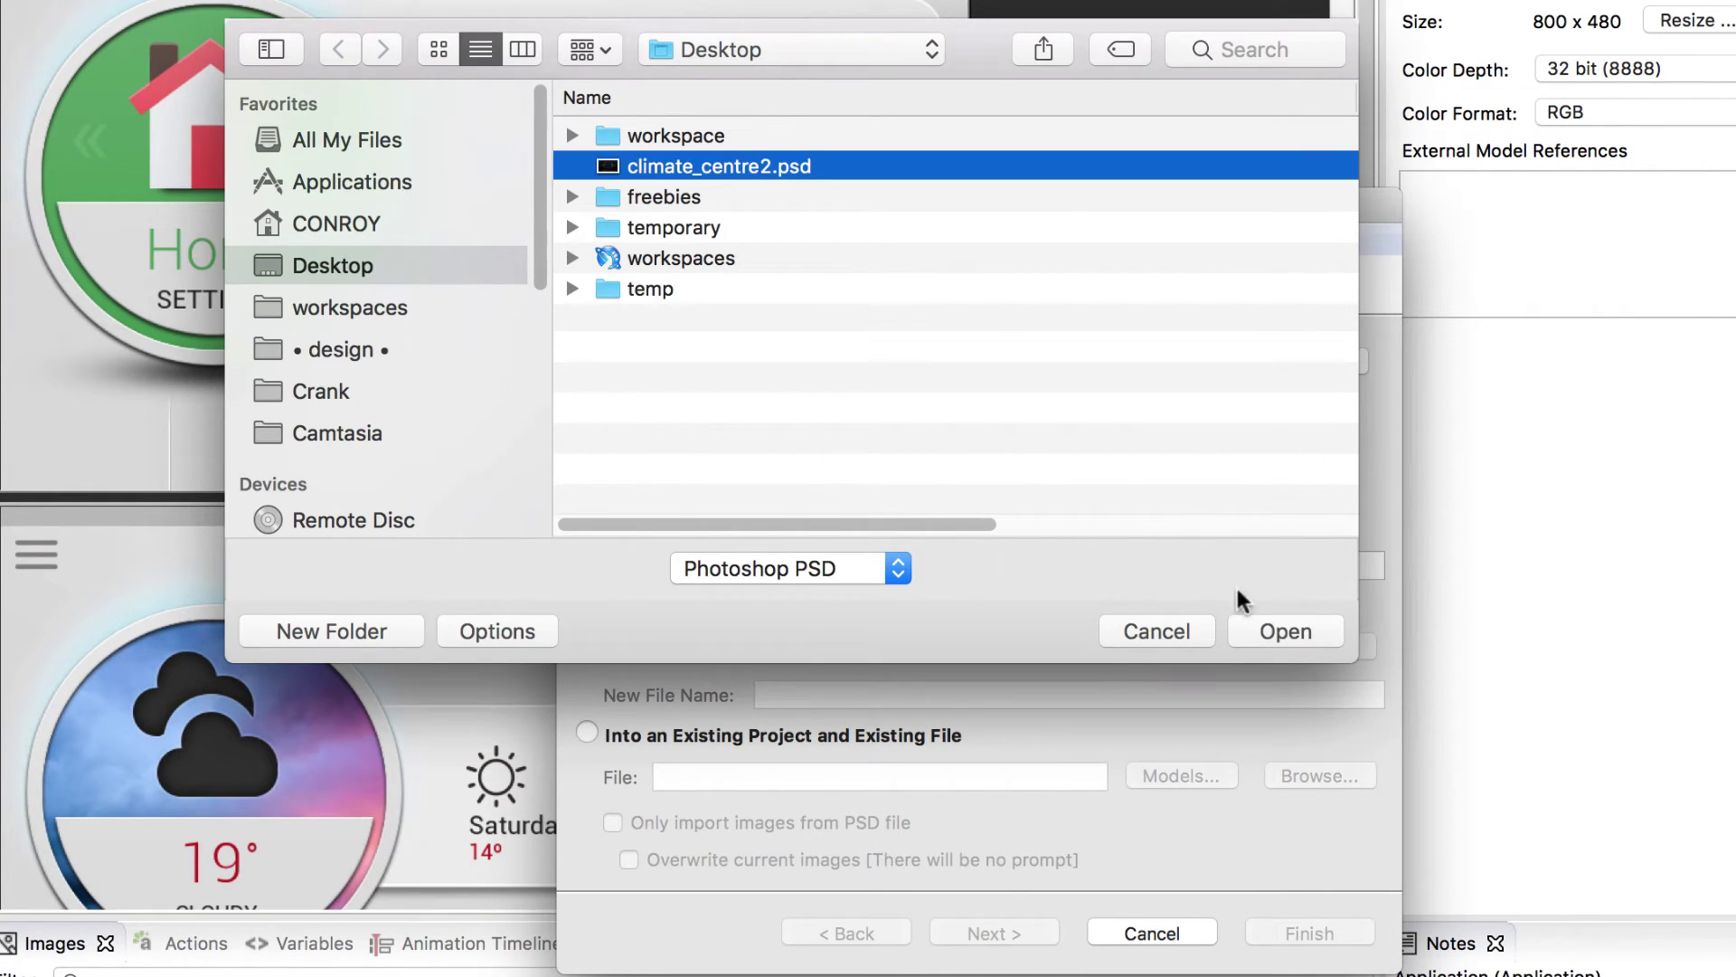
click(1285, 632)
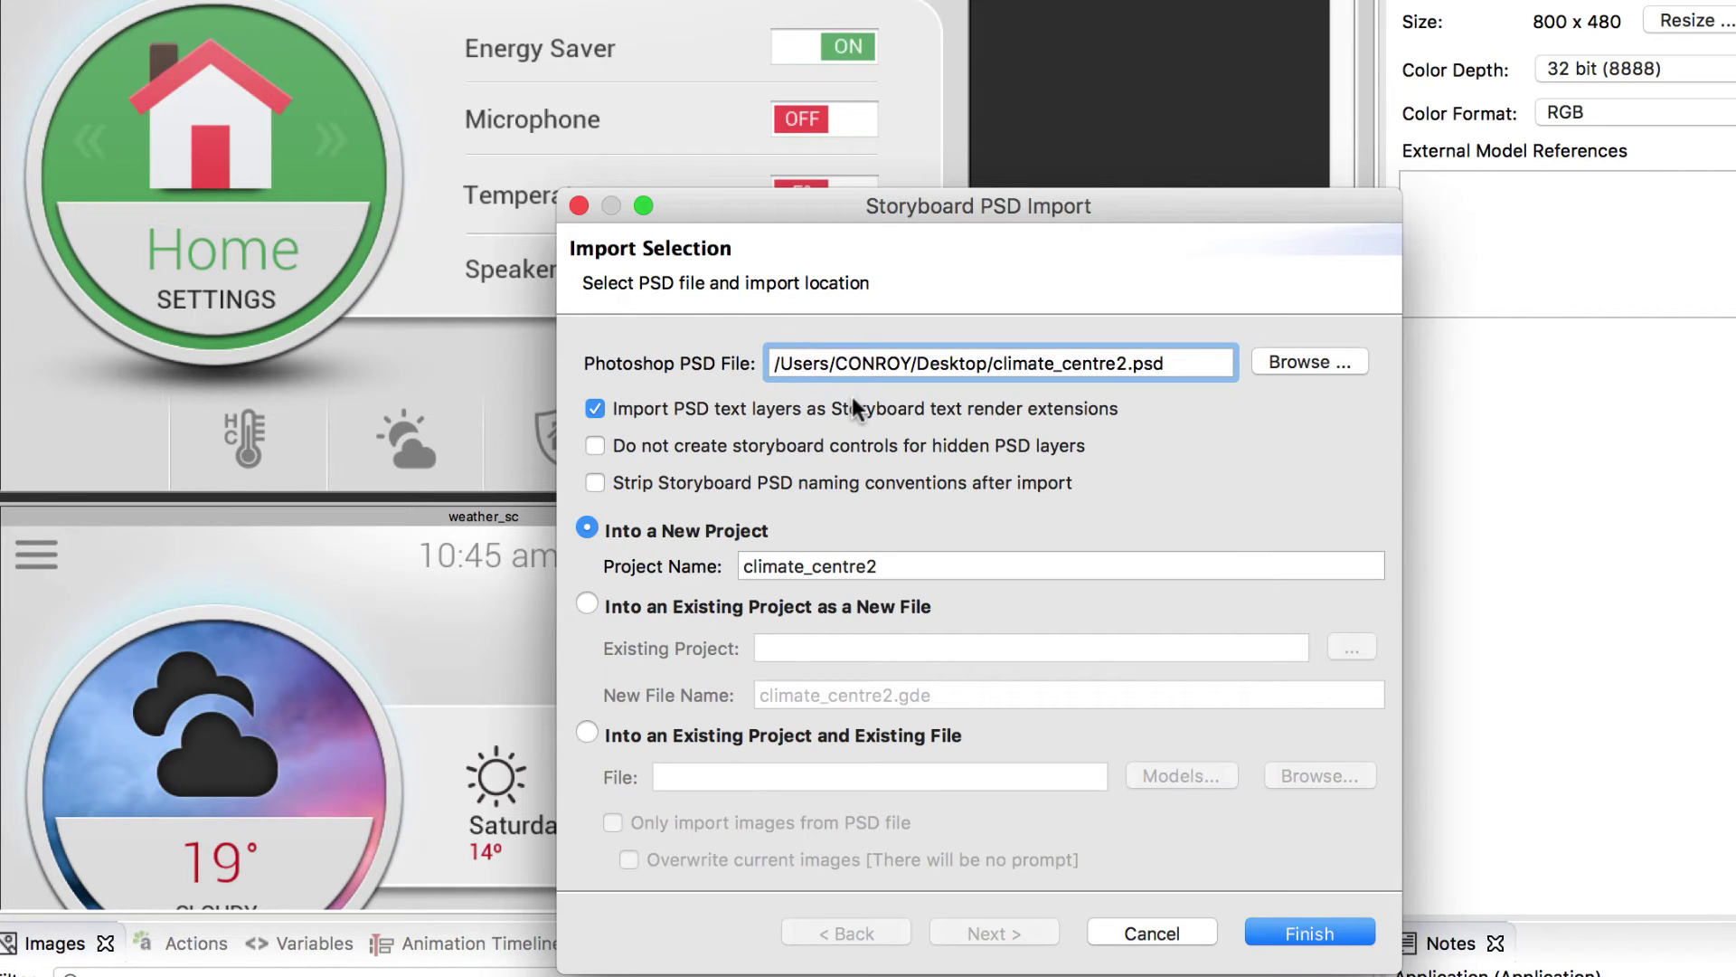
click(1321, 934)
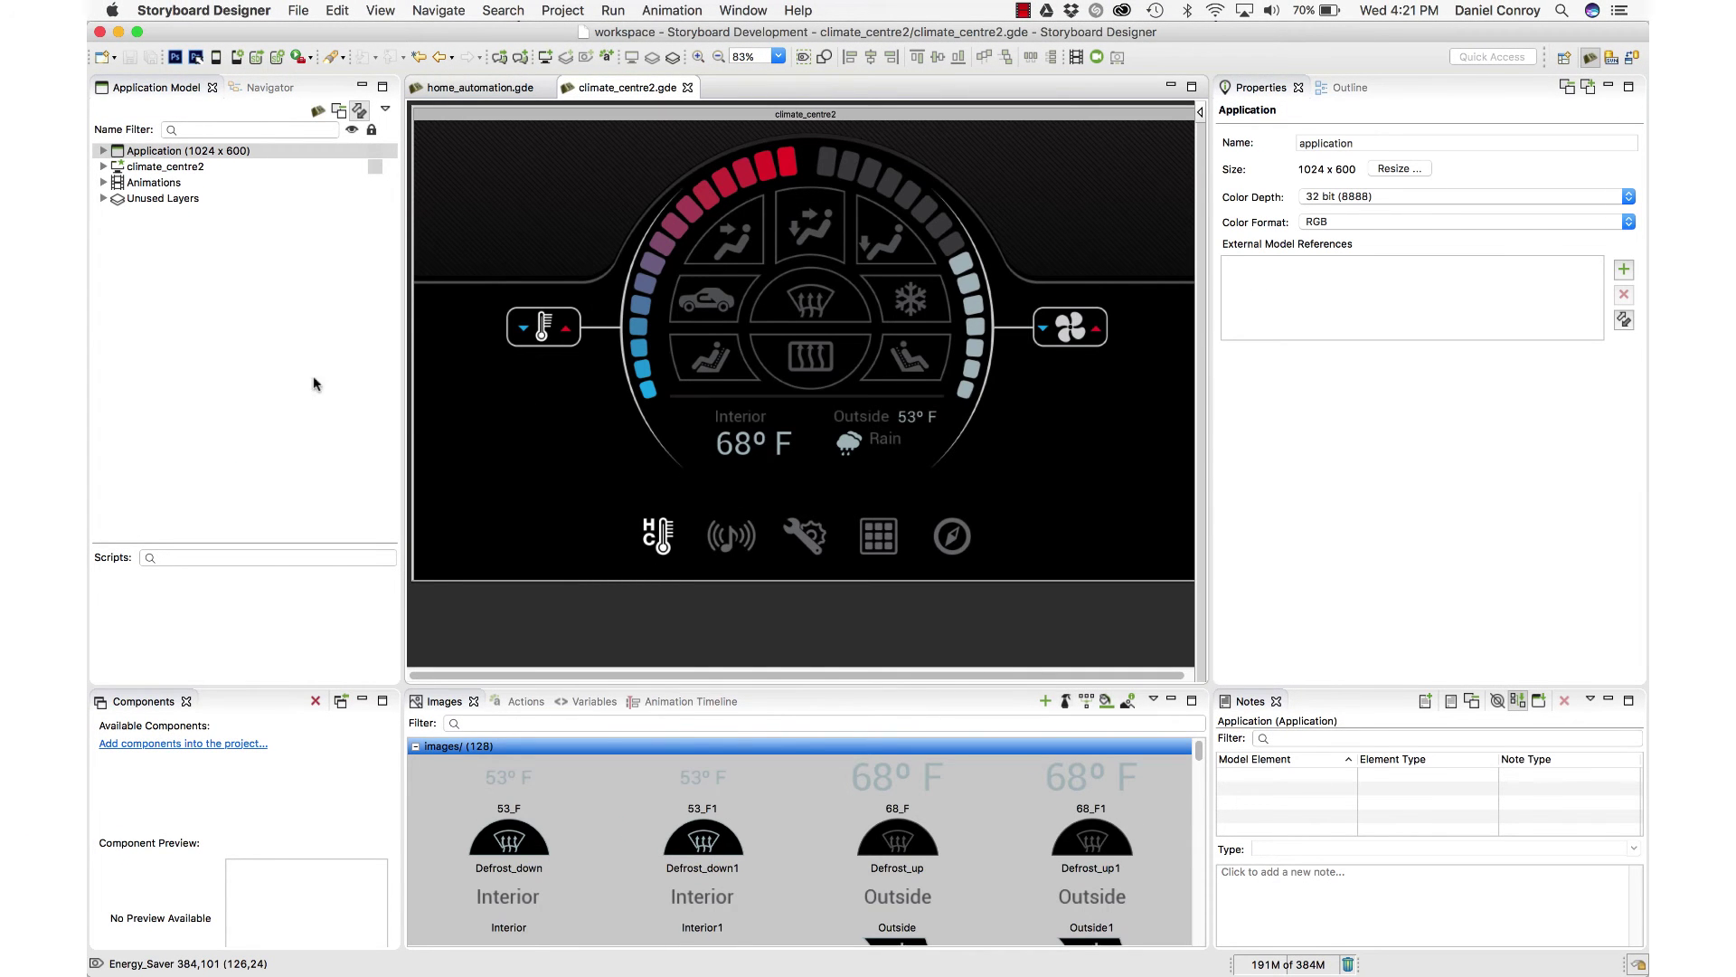
Step: Expand climate_centre2 and then climate_layer in the Application Model tree
click(104, 166)
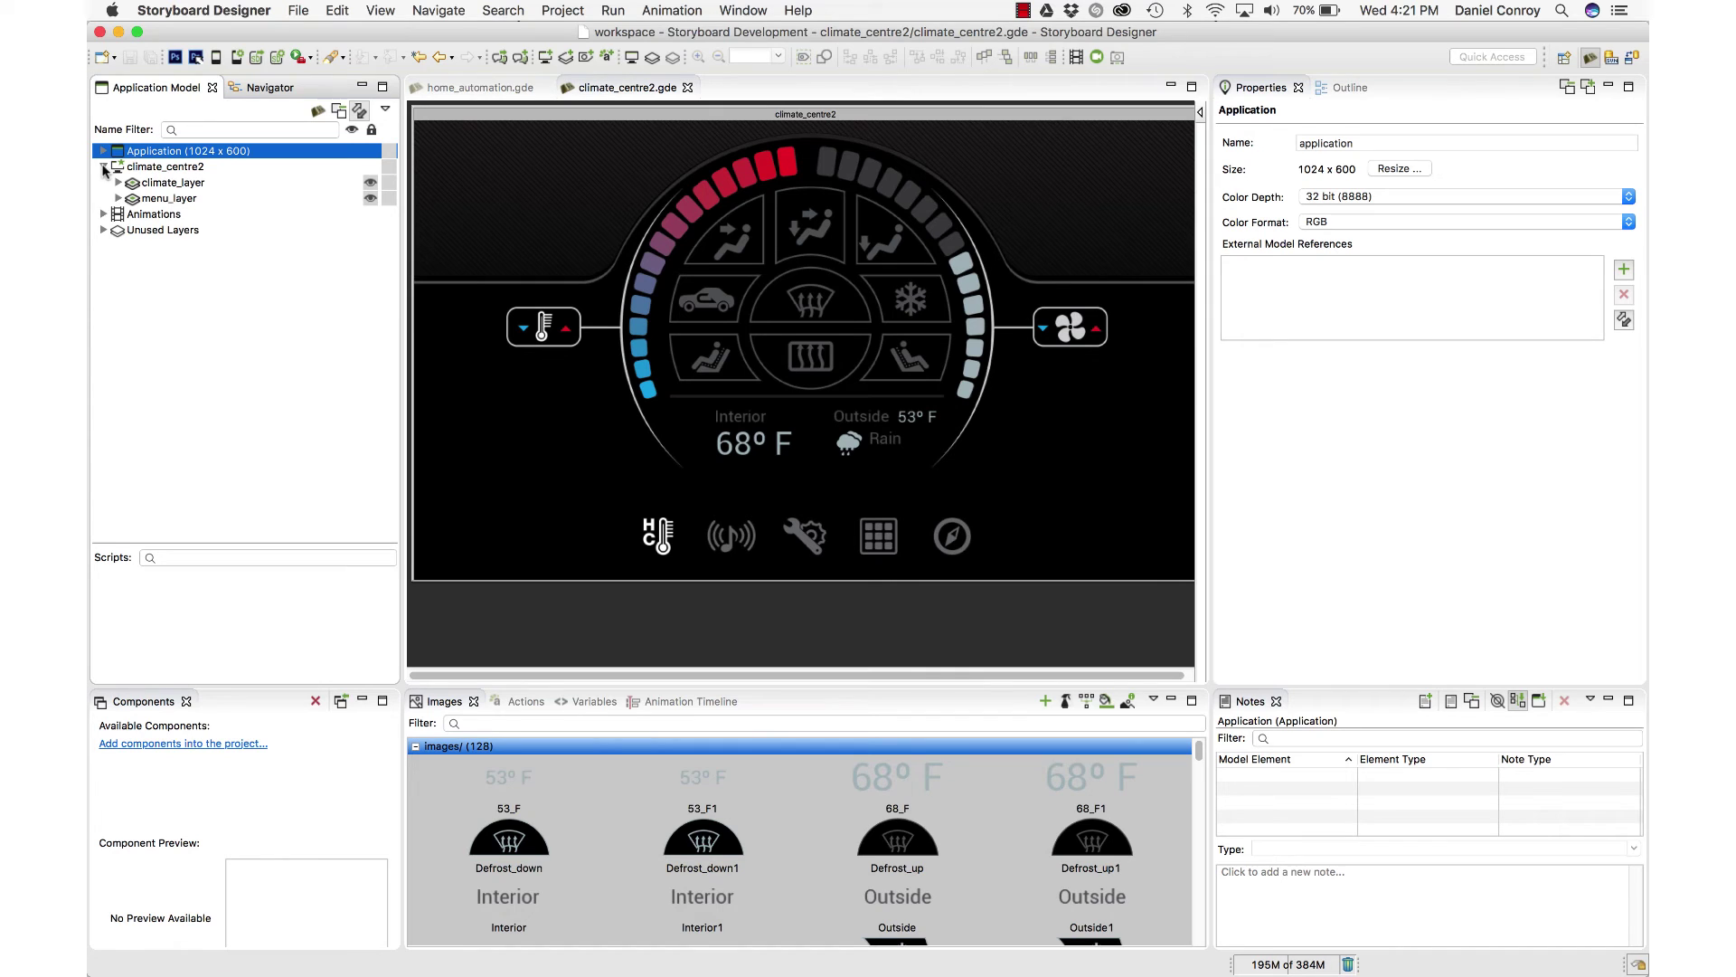
click(117, 182)
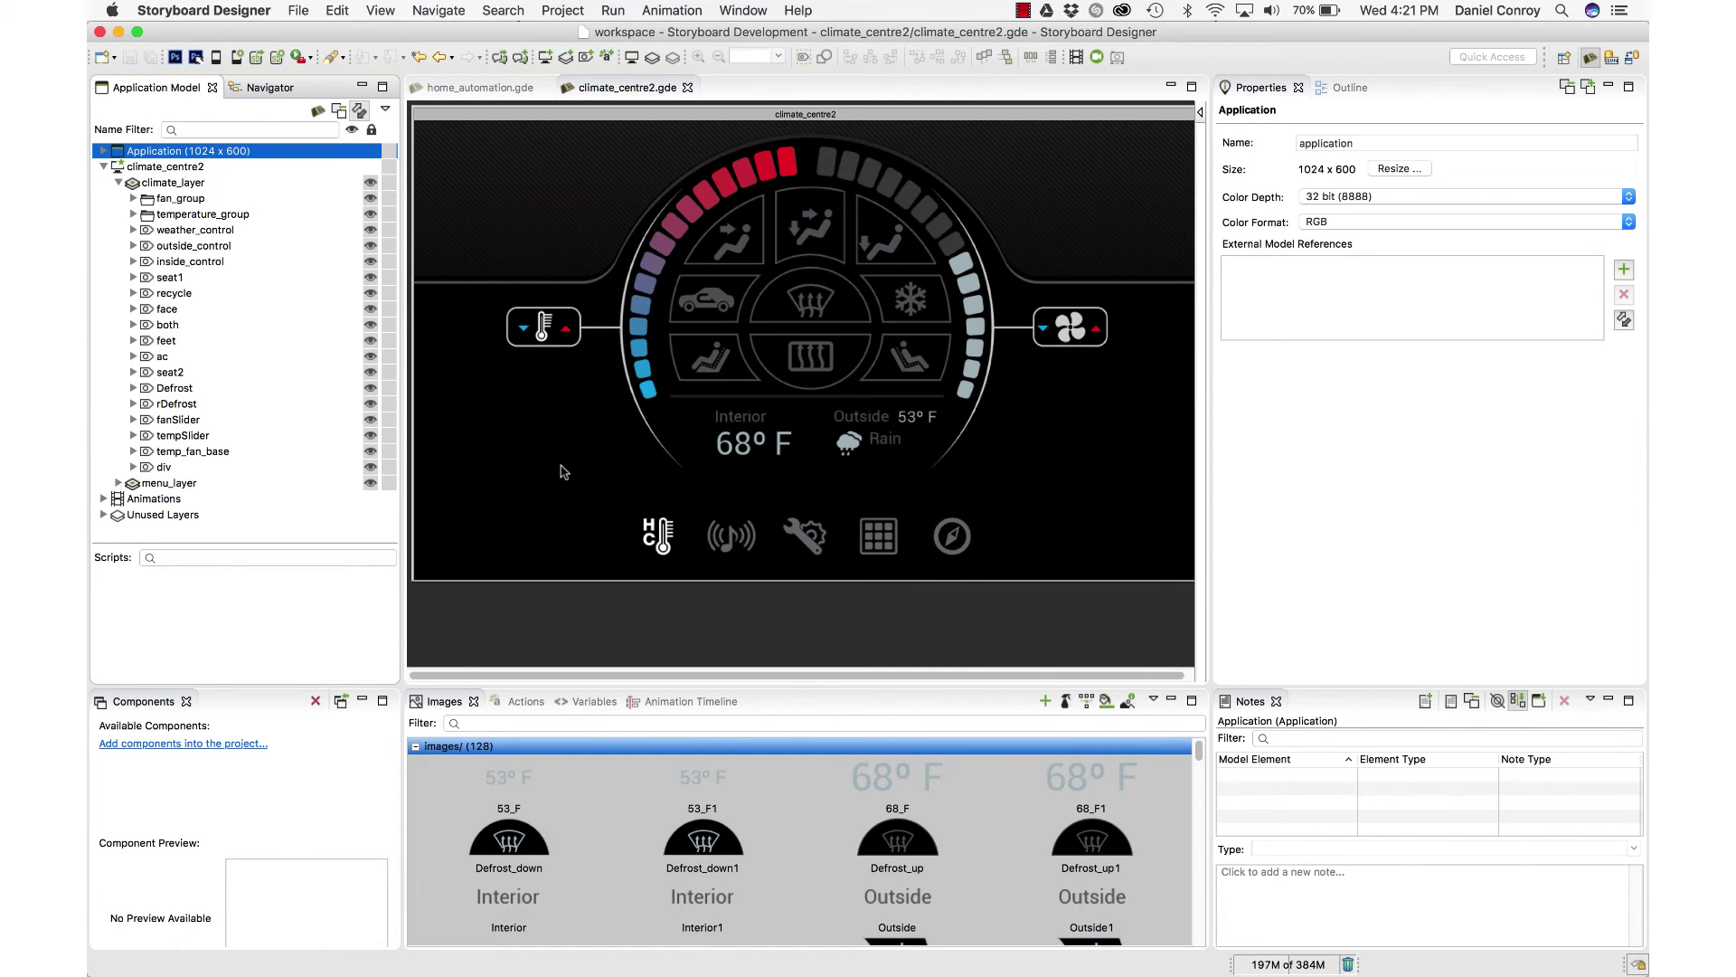
scroll(780, 861, down, 1)
scroll(780, 861, down, 5)
scroll(779, 861, down, 5)
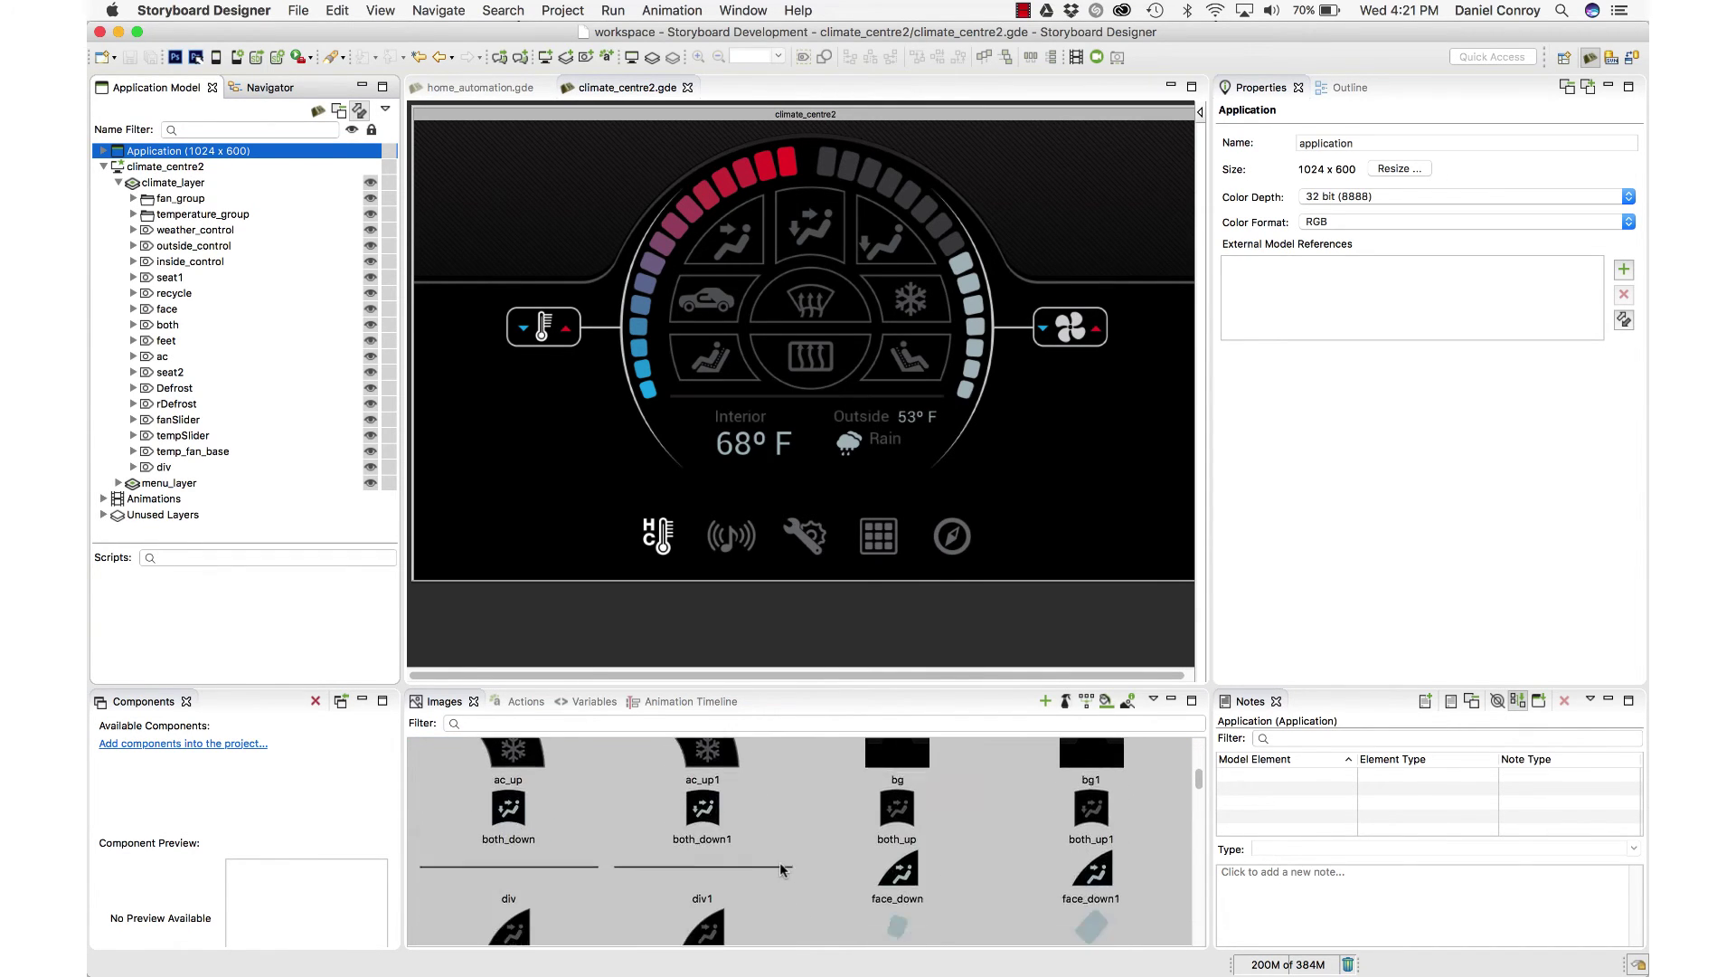
scroll(781, 861, down, 5)
scroll(781, 861, down, 3)
scroll(781, 864, down, 3)
scroll(780, 864, down, 3)
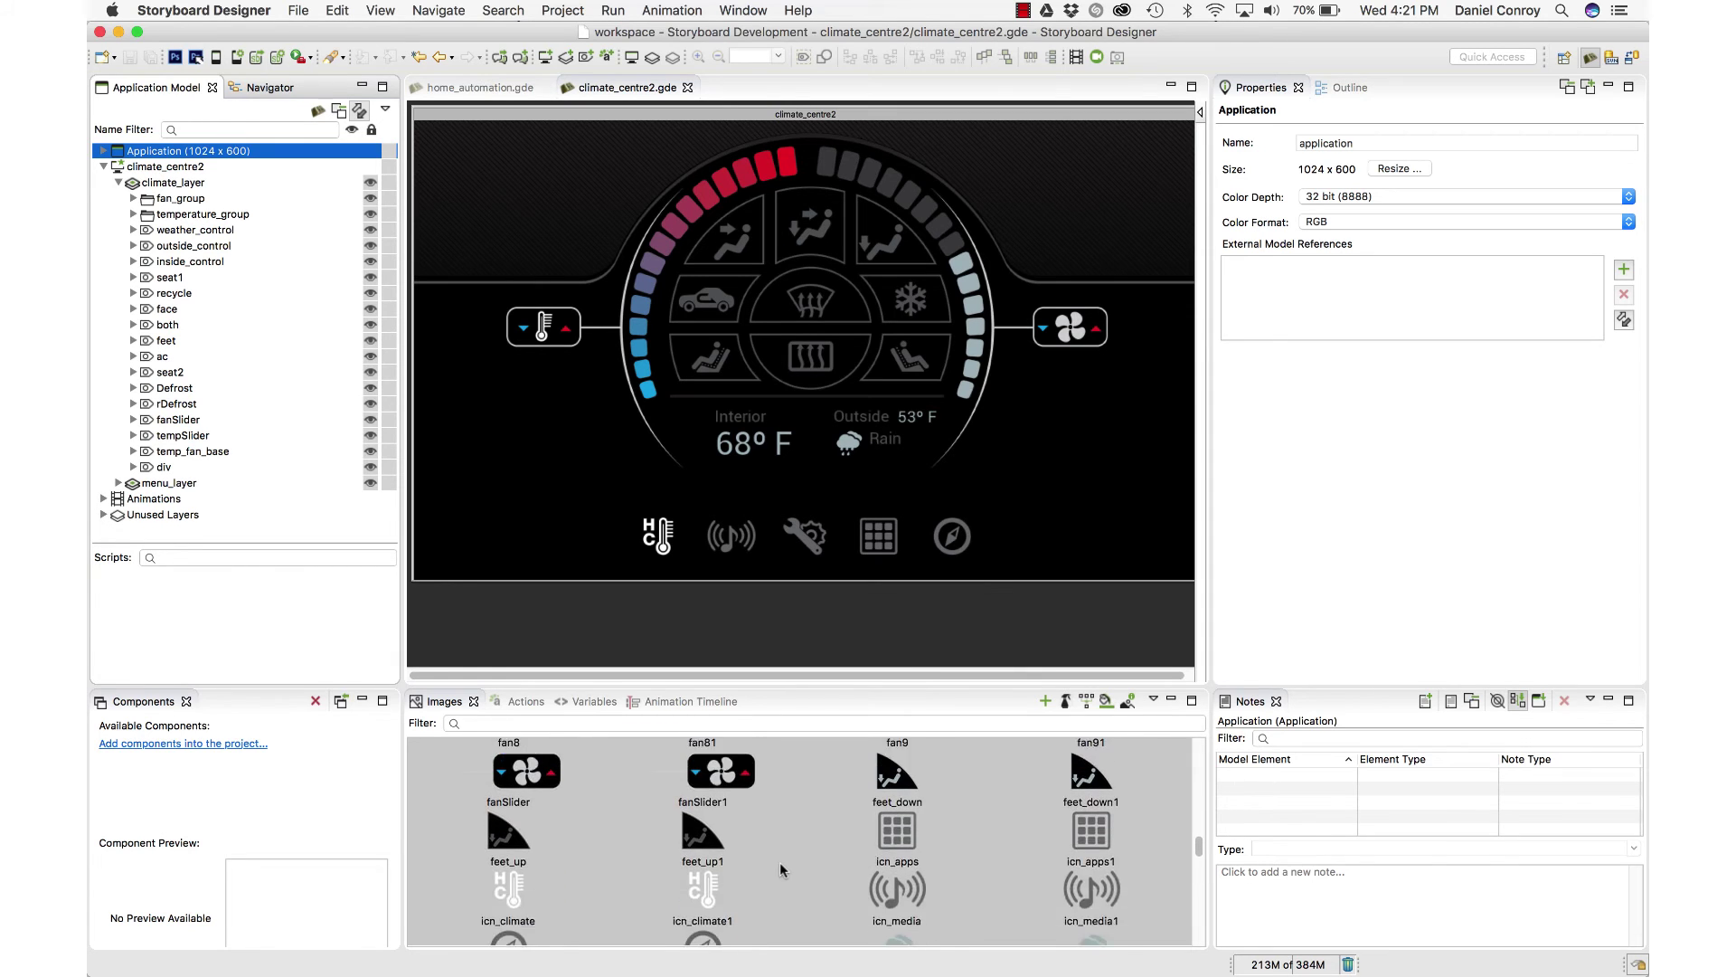
scroll(781, 864, down, 3)
scroll(780, 865, down, 3)
scroll(780, 865, down, 3)
scroll(780, 865, down, 3)
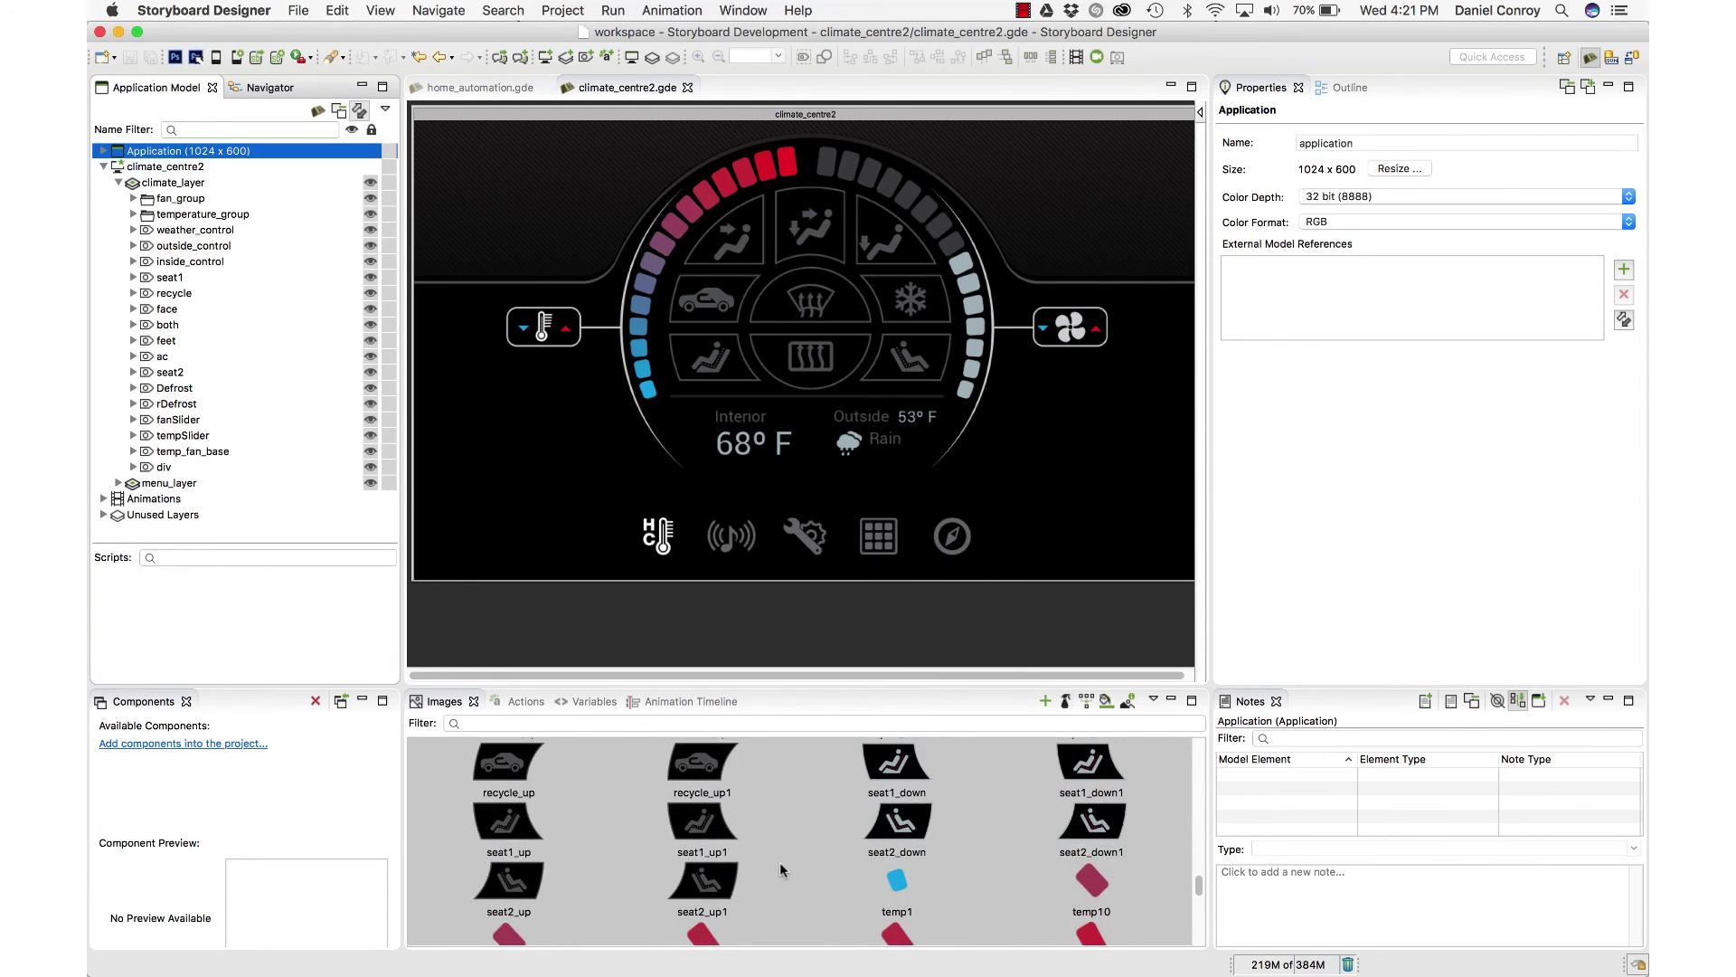
scroll(780, 865, down, 3)
scroll(780, 864, down, 3)
scroll(781, 868, down, 3)
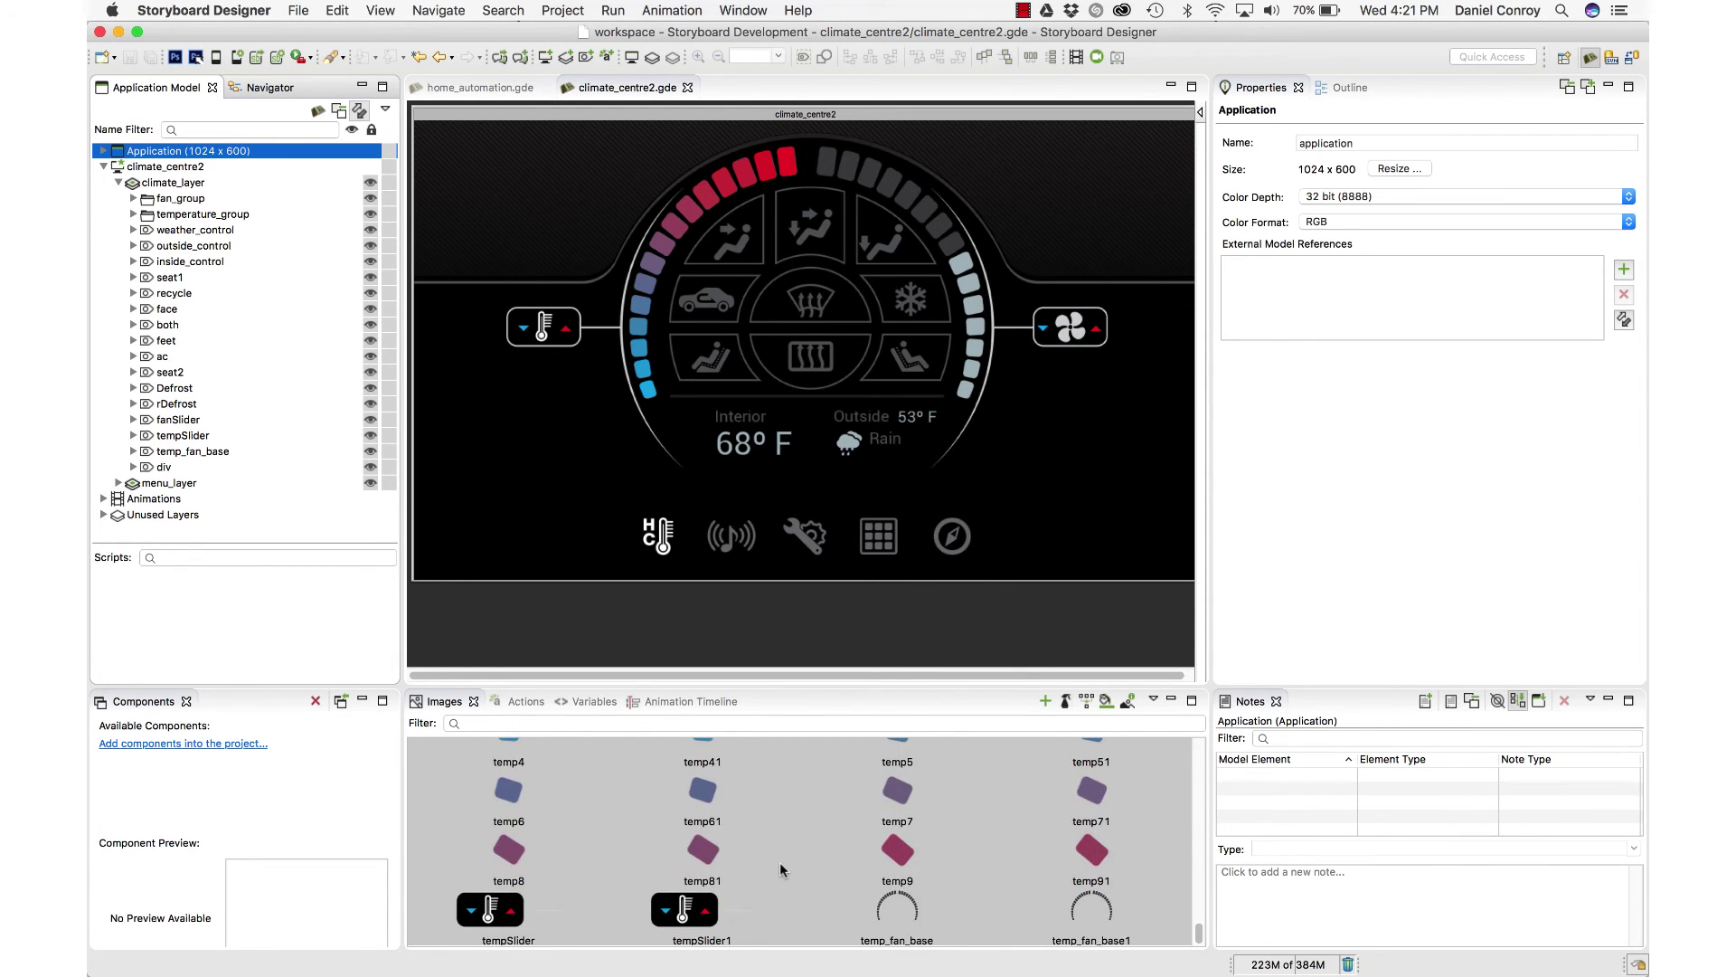
scroll(780, 869, up, 5)
scroll(779, 868, up, 5)
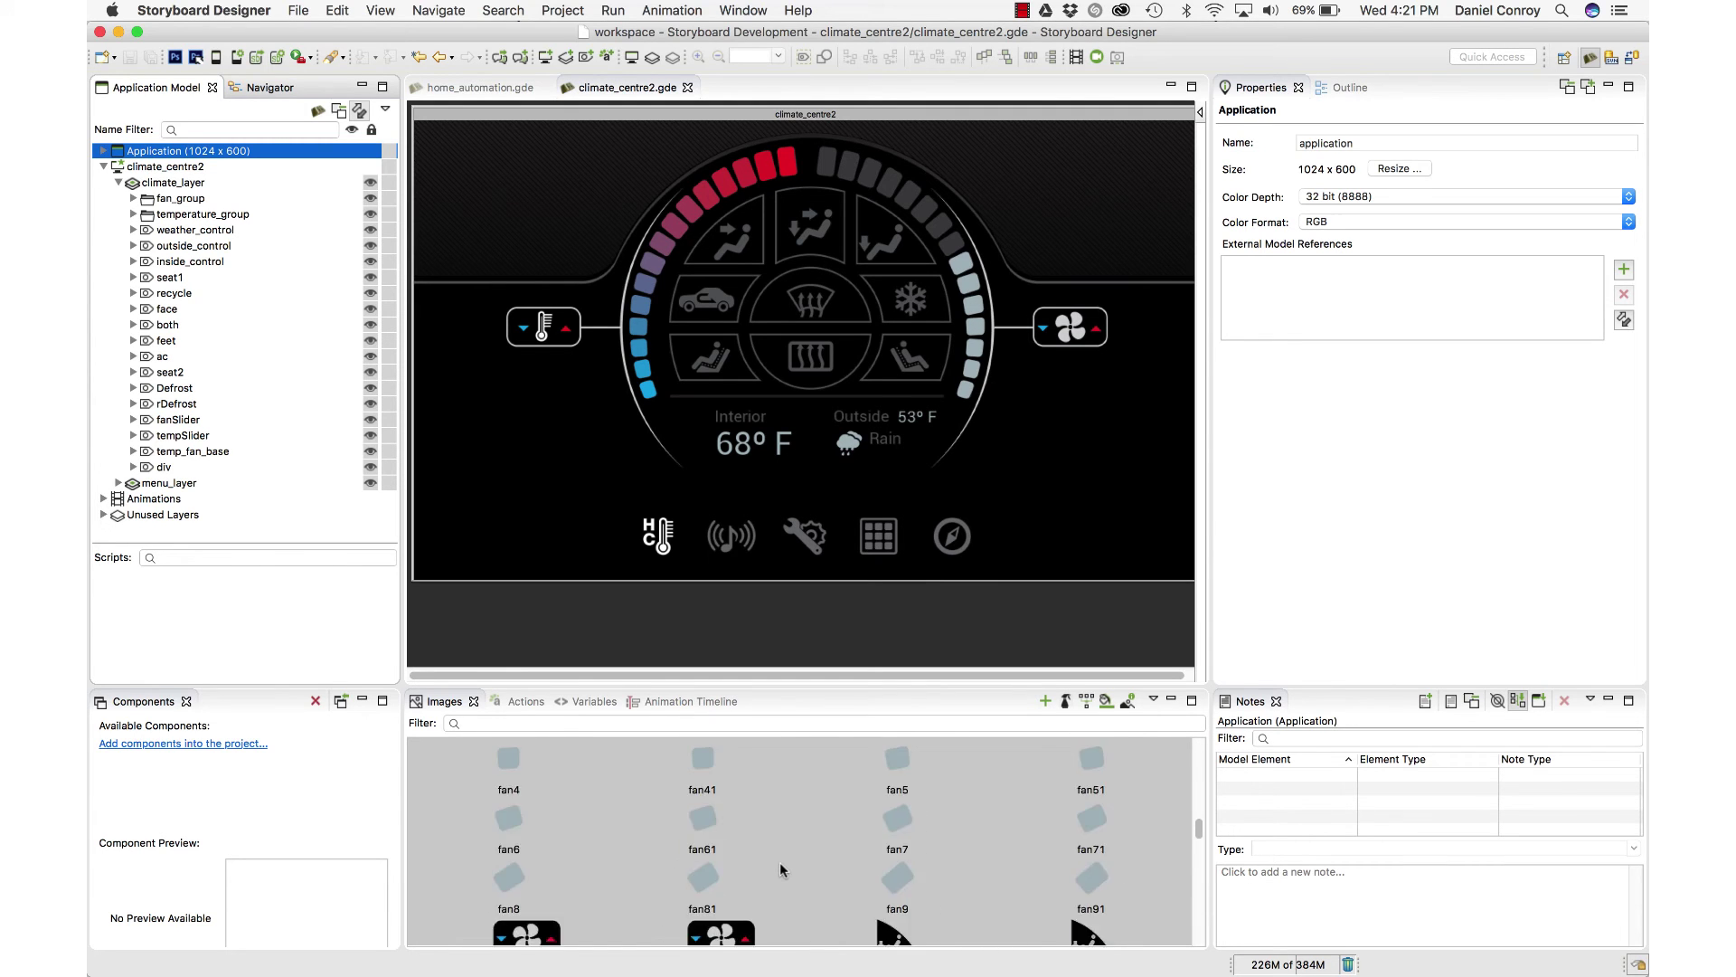
click(214, 58)
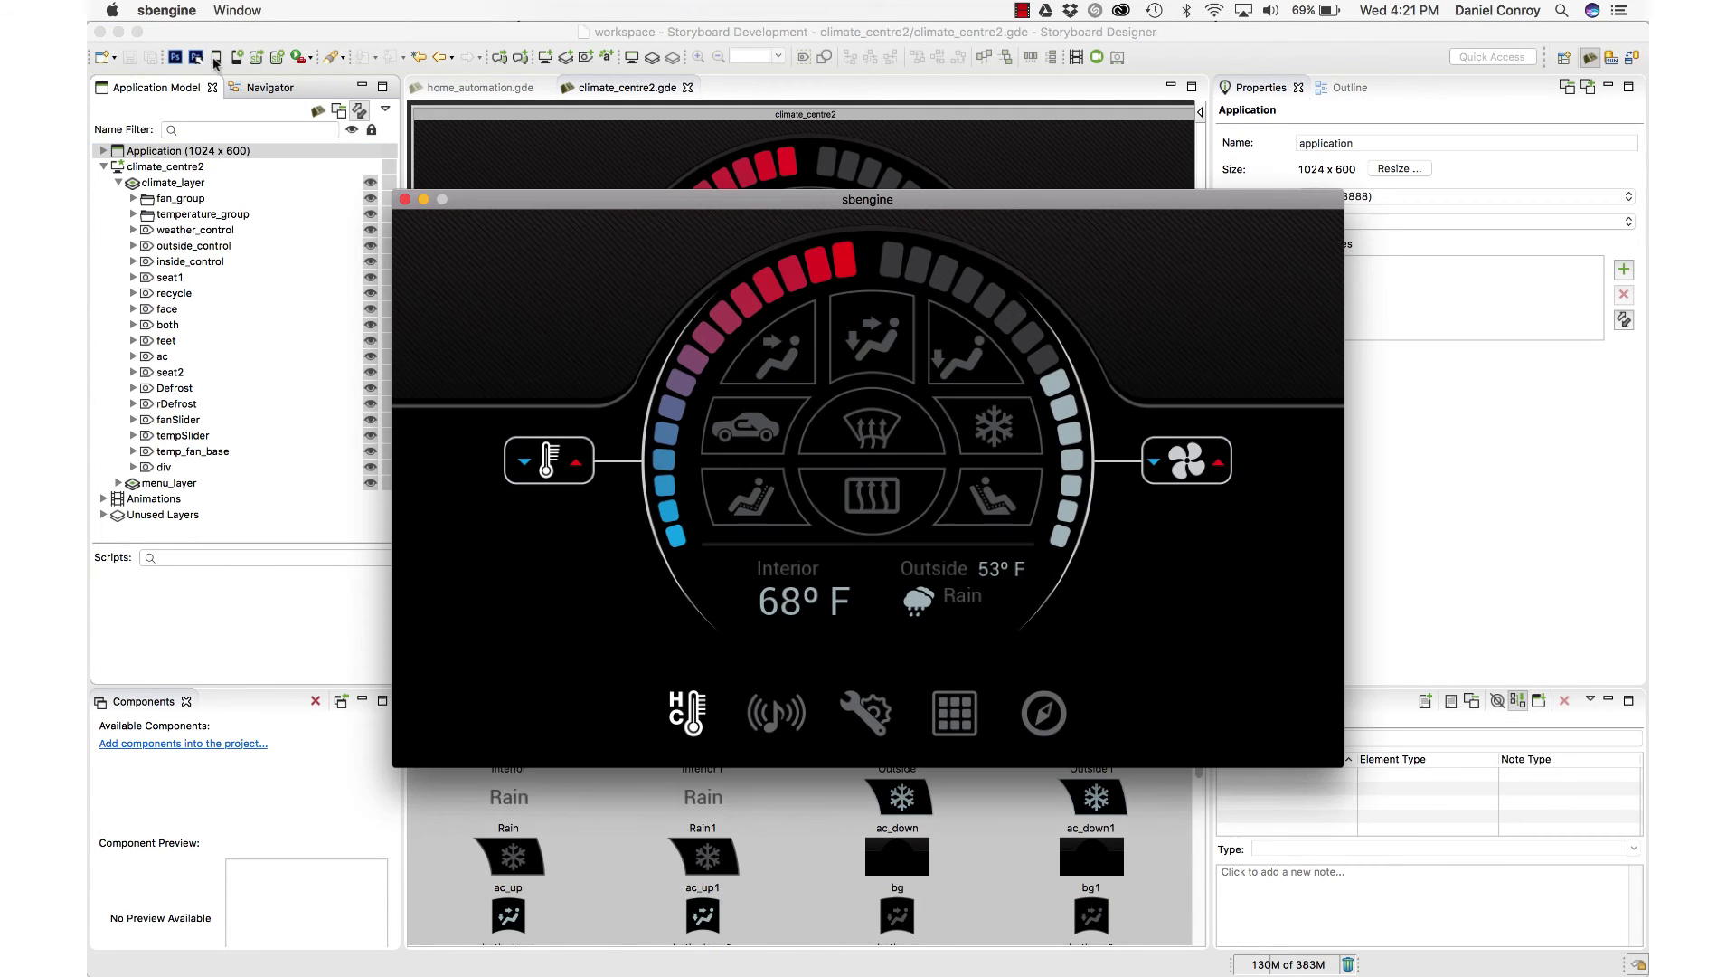
click(775, 357)
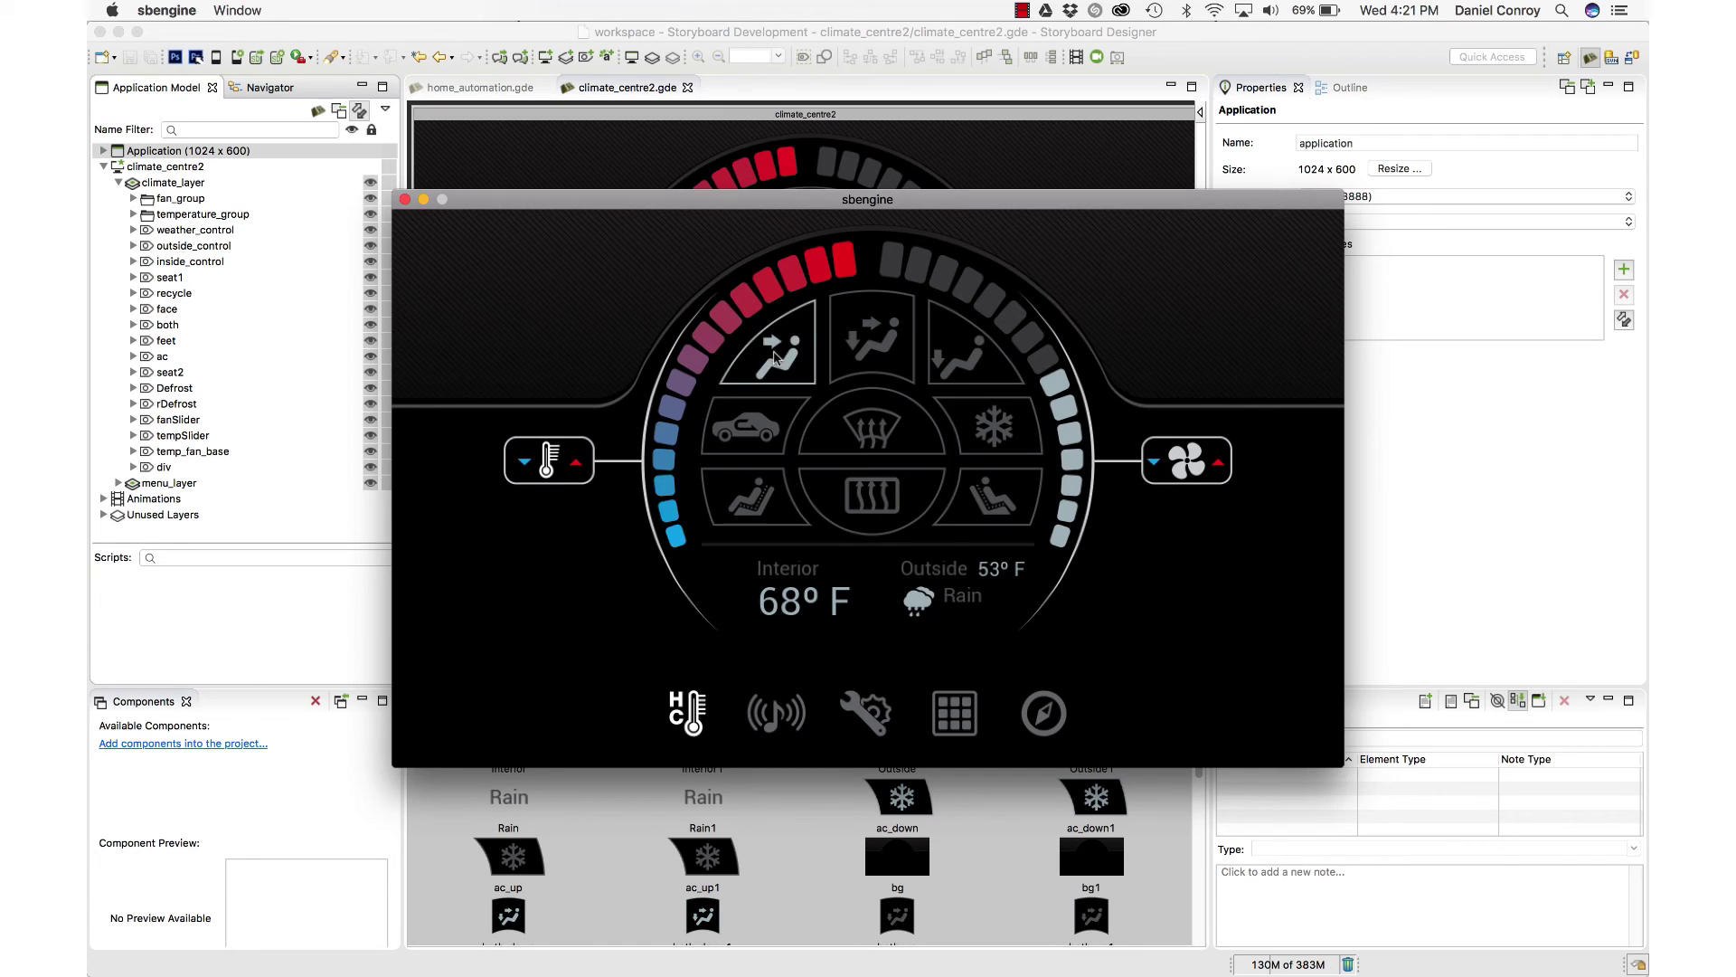
click(770, 417)
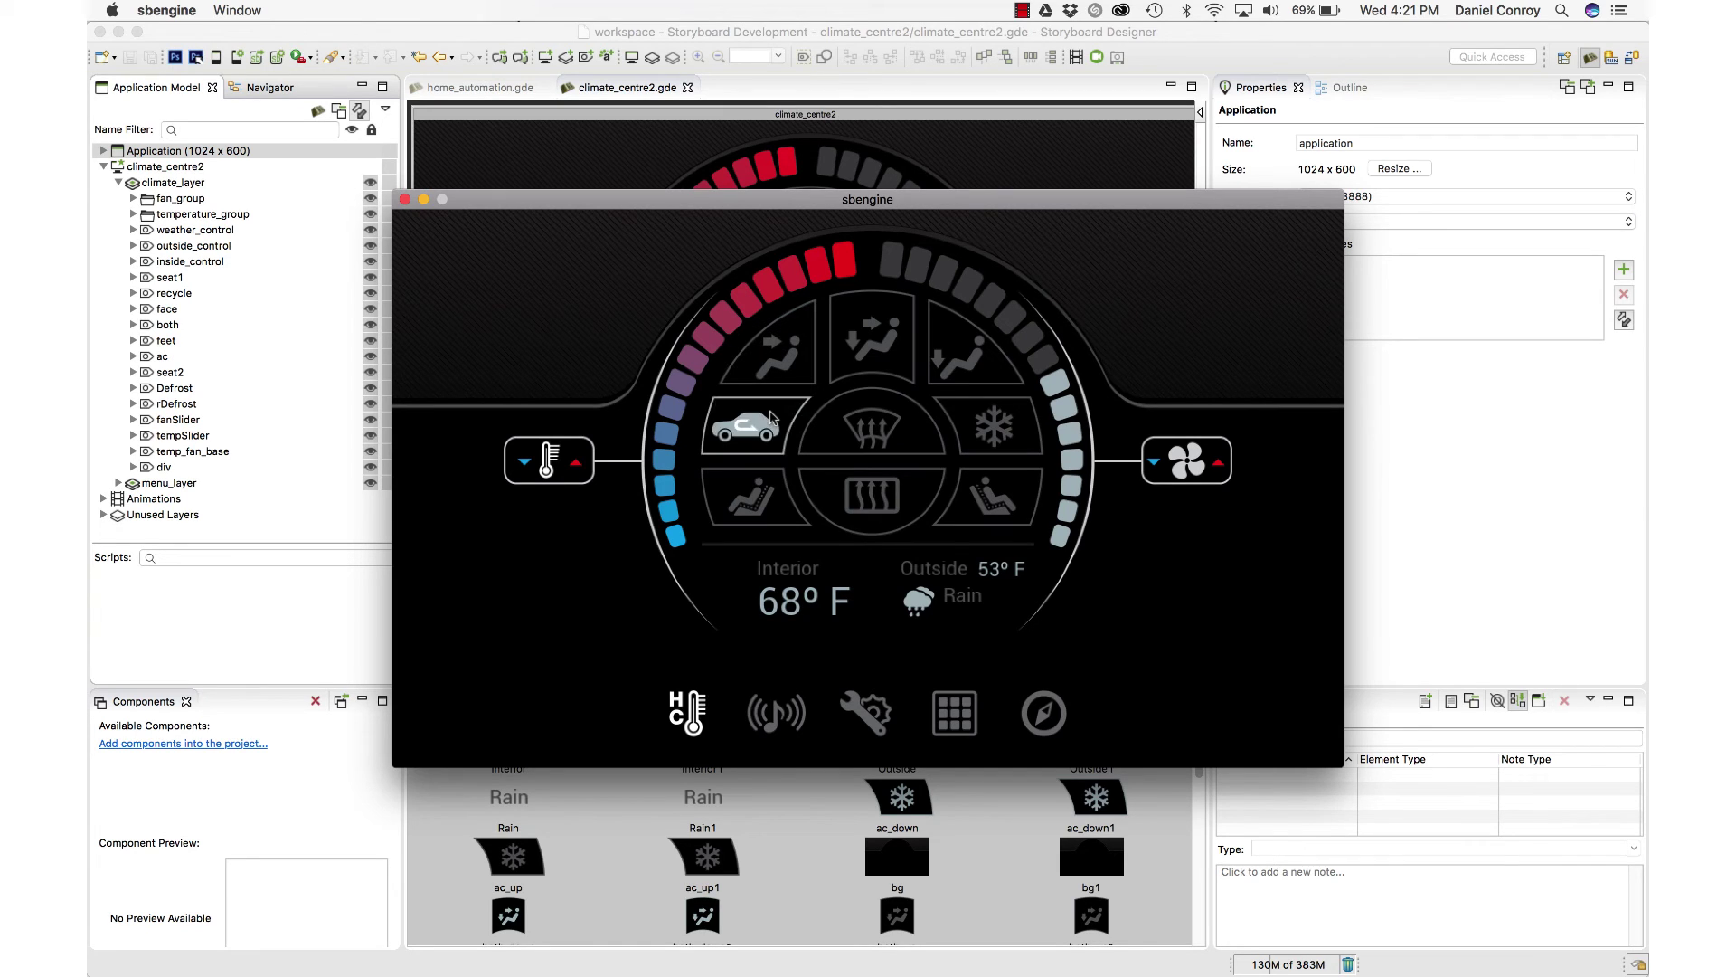
click(762, 499)
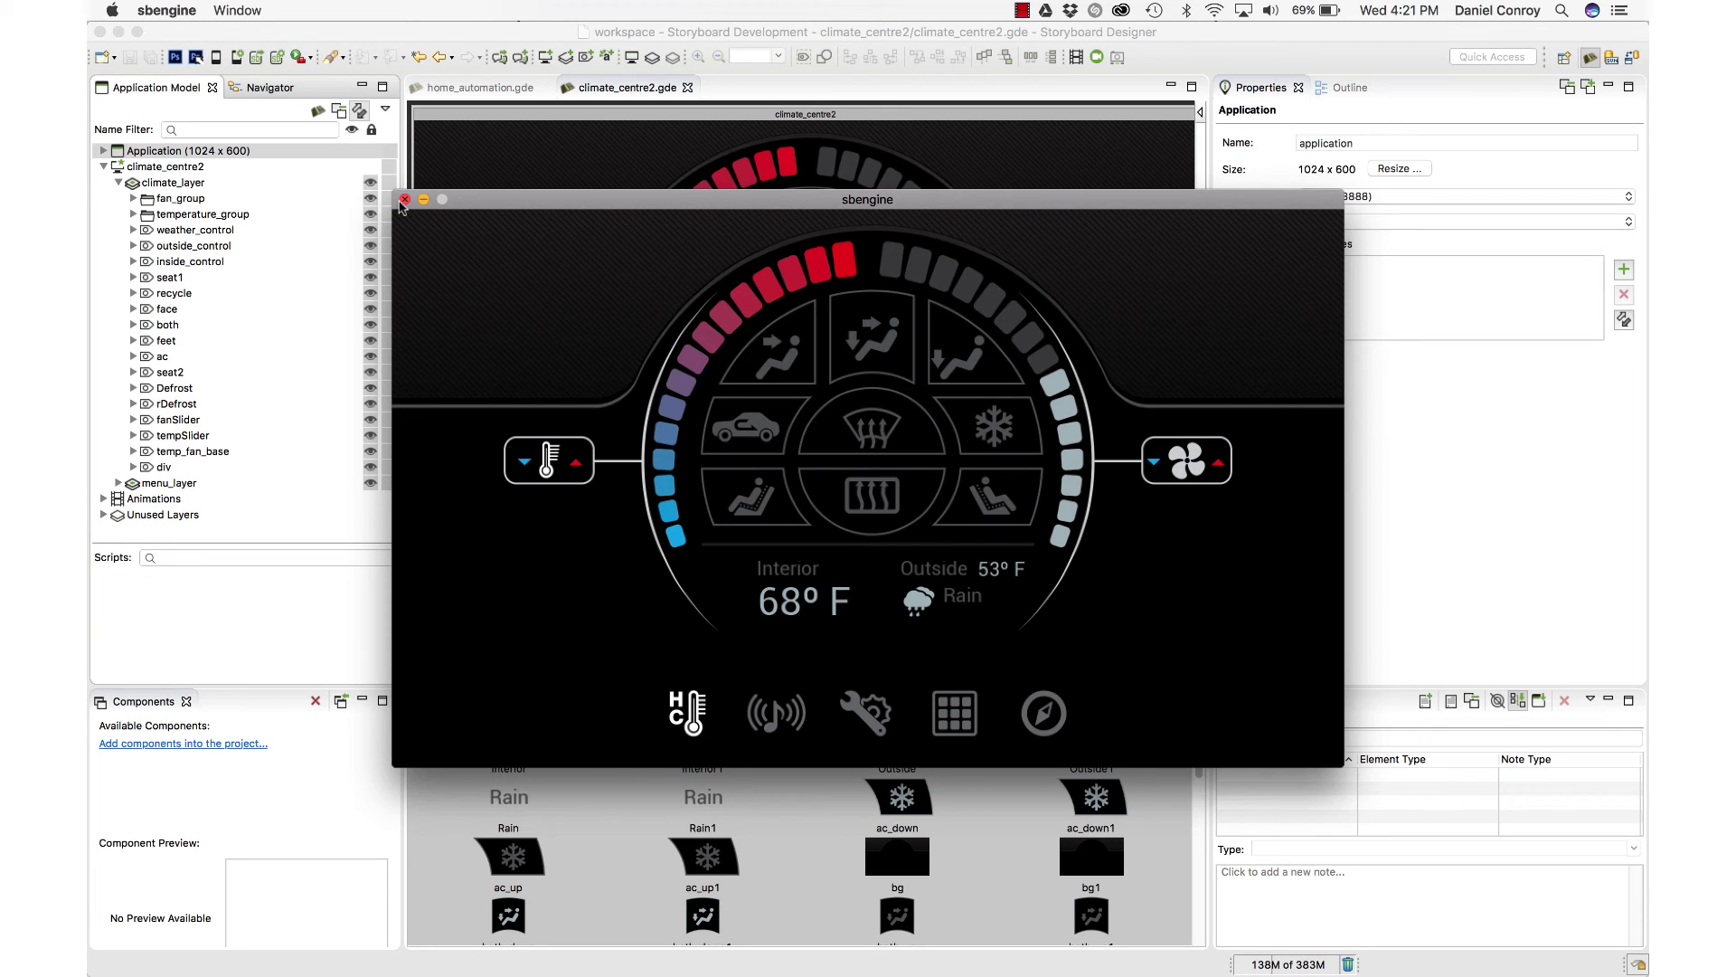
Step: Close the simulator and inspect fan_group and outside_control
click(404, 199)
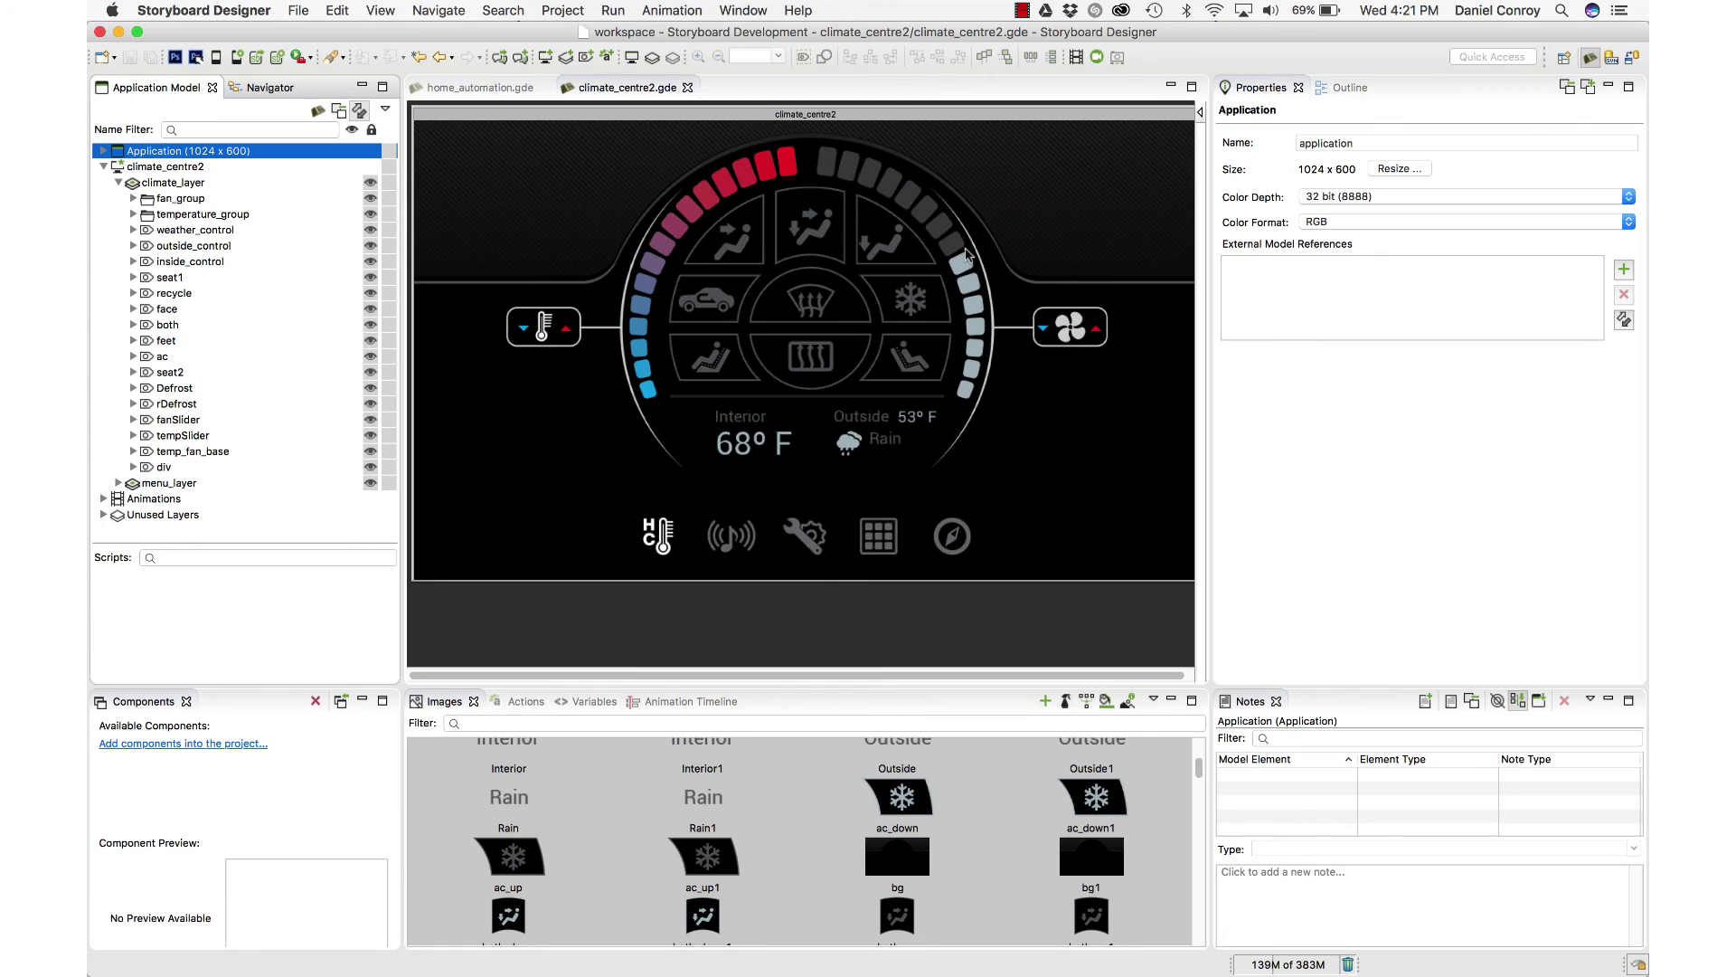
click(897, 266)
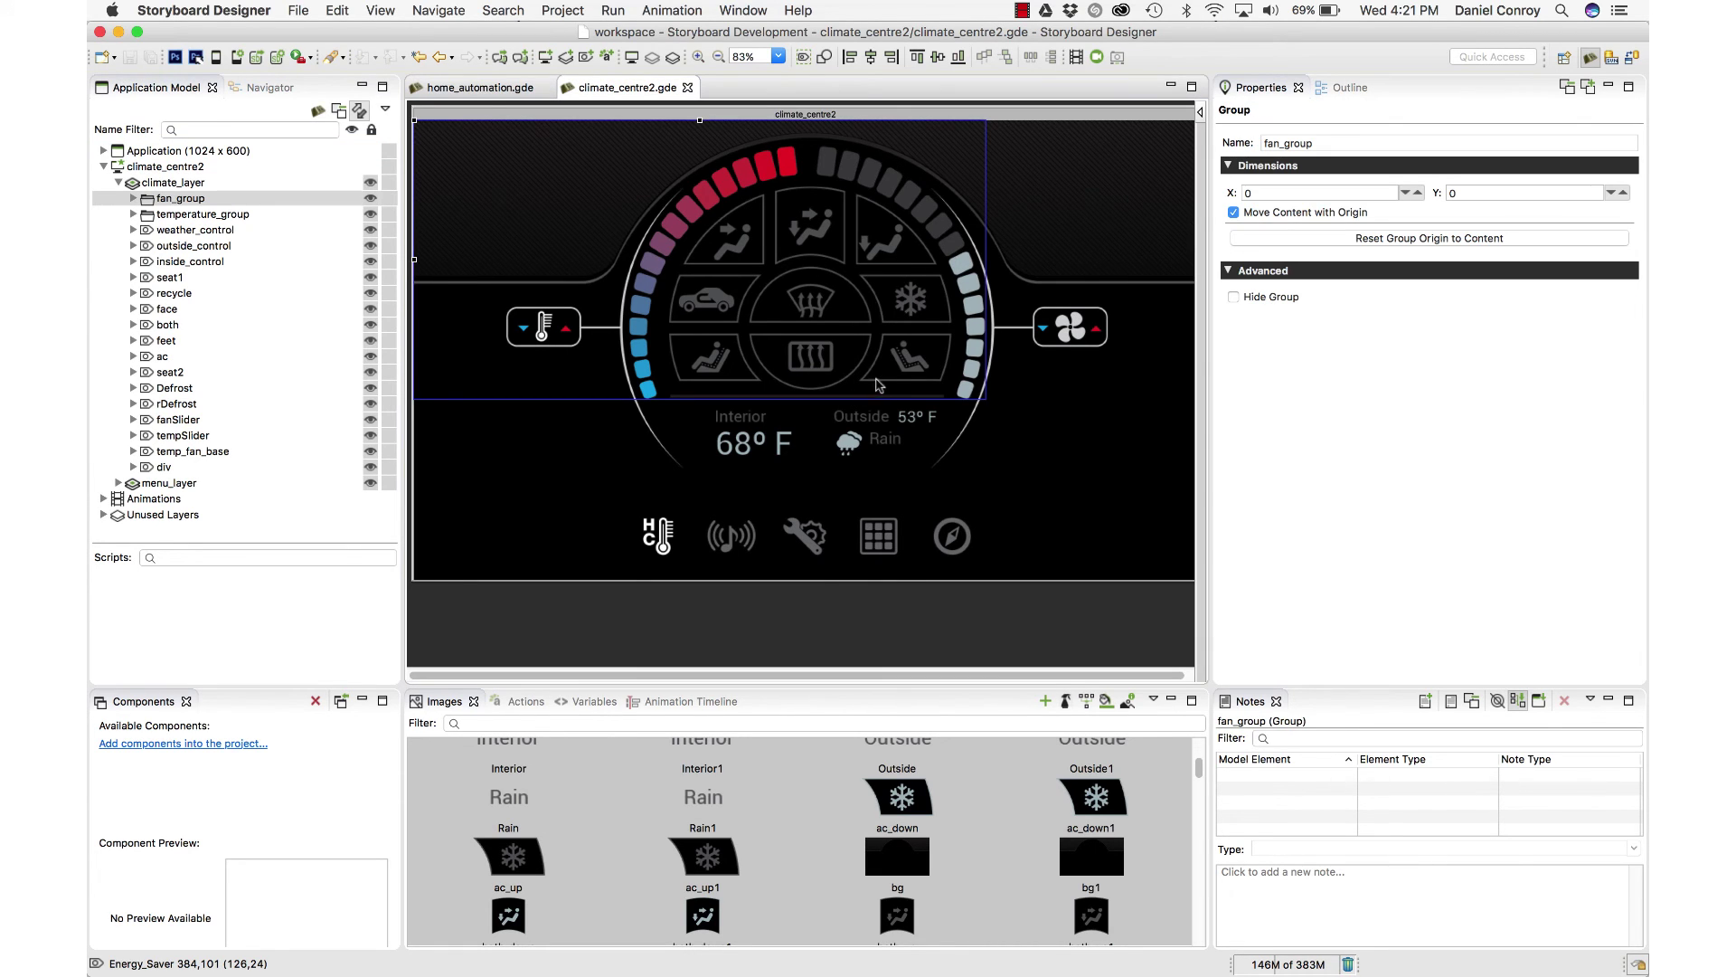
click(875, 431)
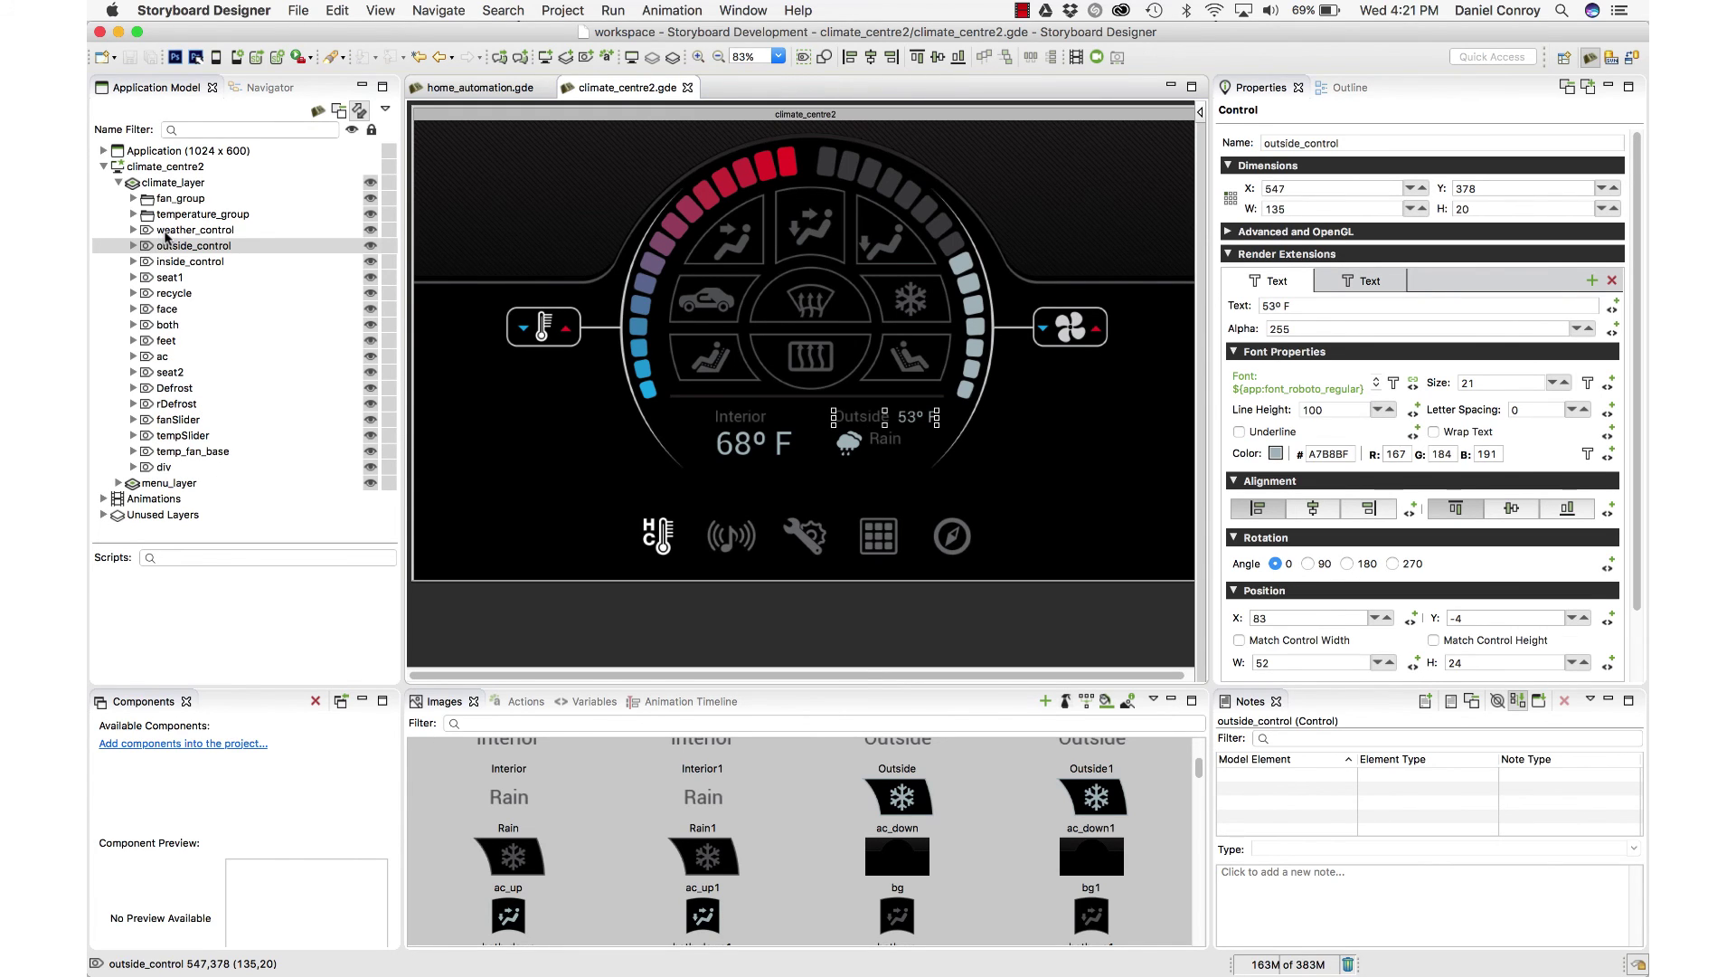
Step: Expand temperature_group, step through temp12 to temp14, then clear the selection
click(133, 213)
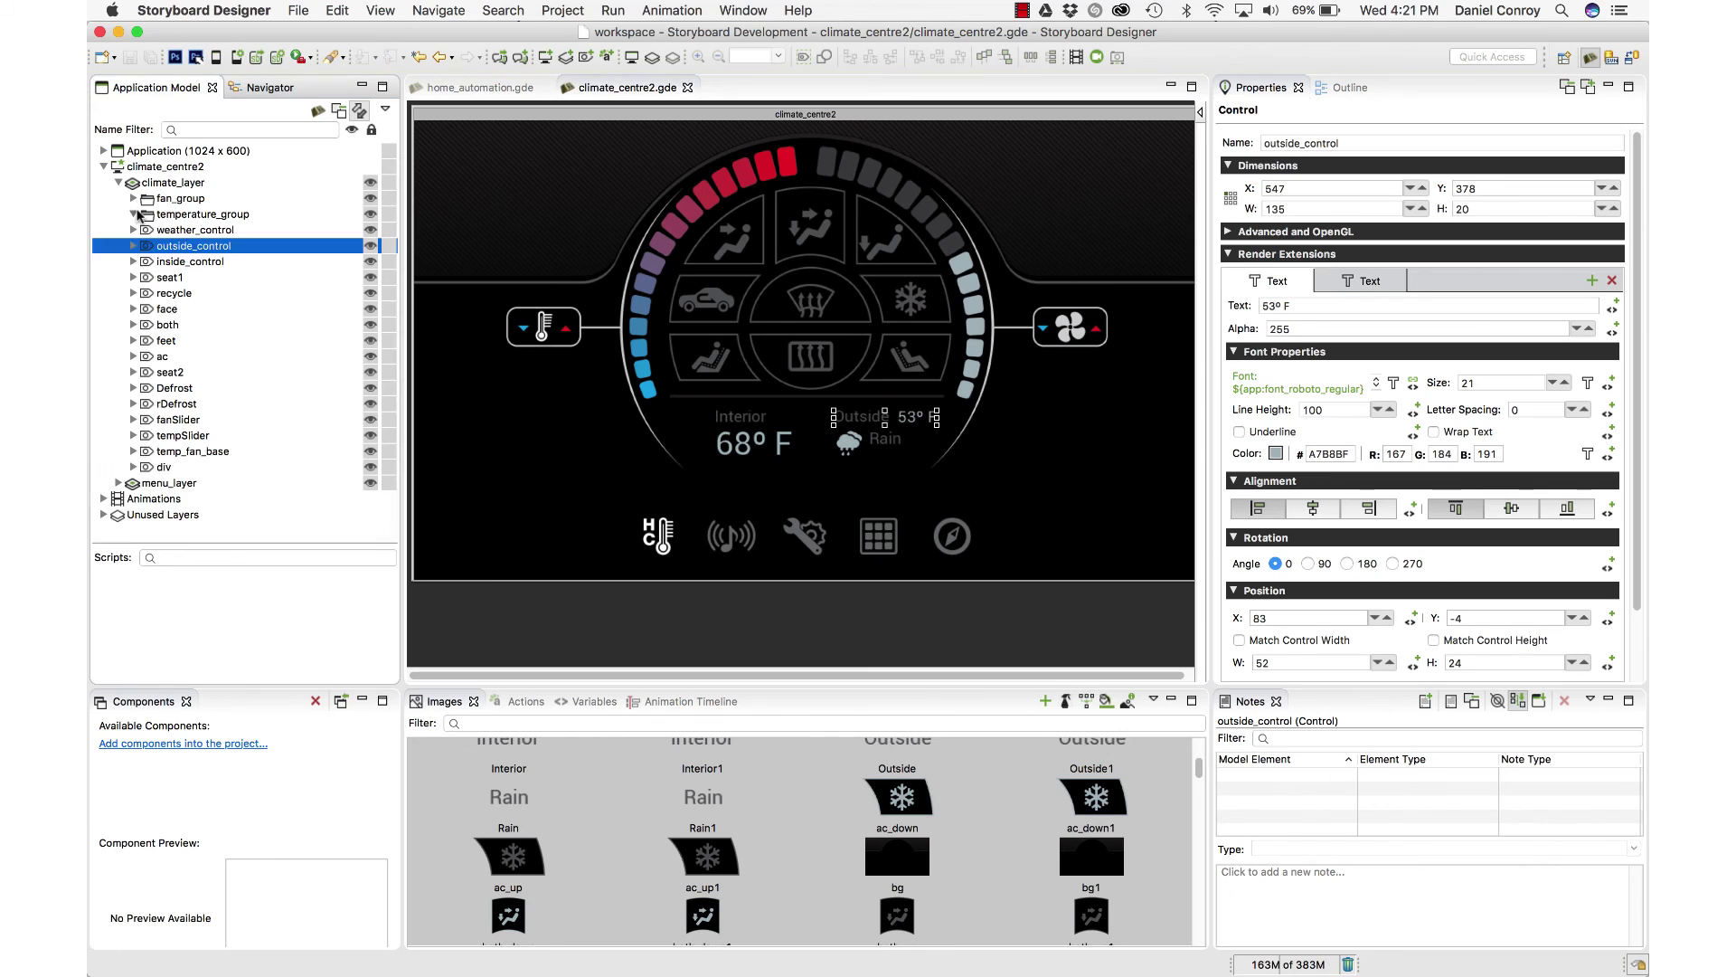
click(186, 279)
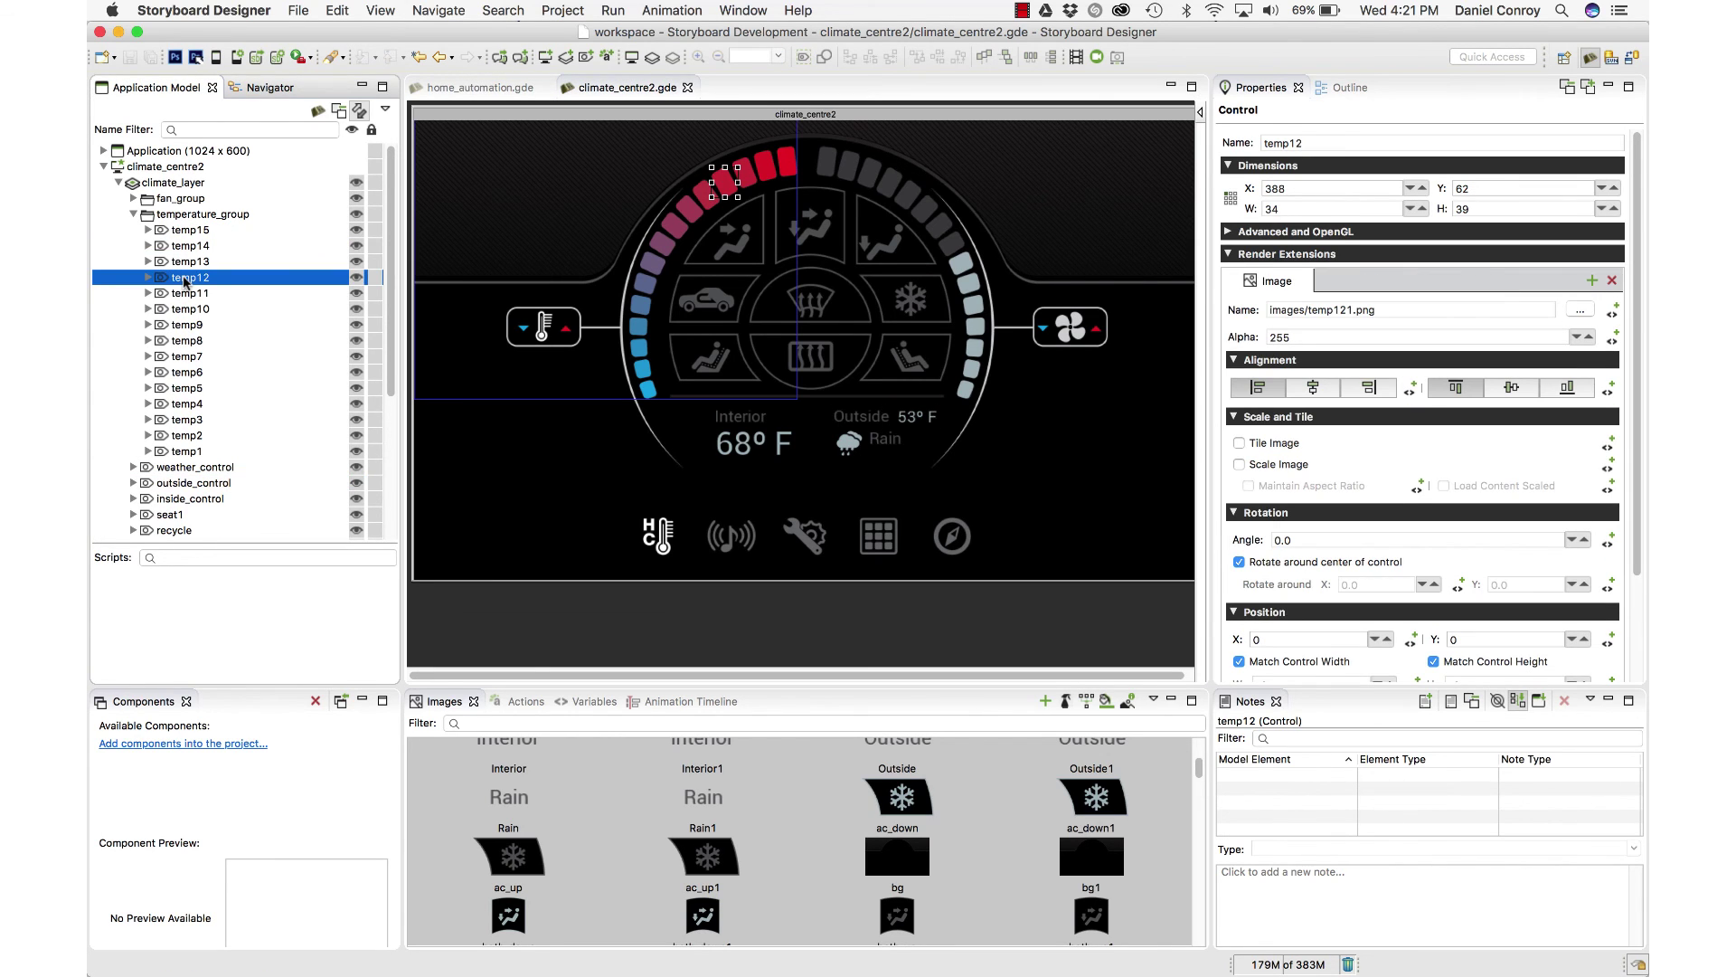
key(Up)
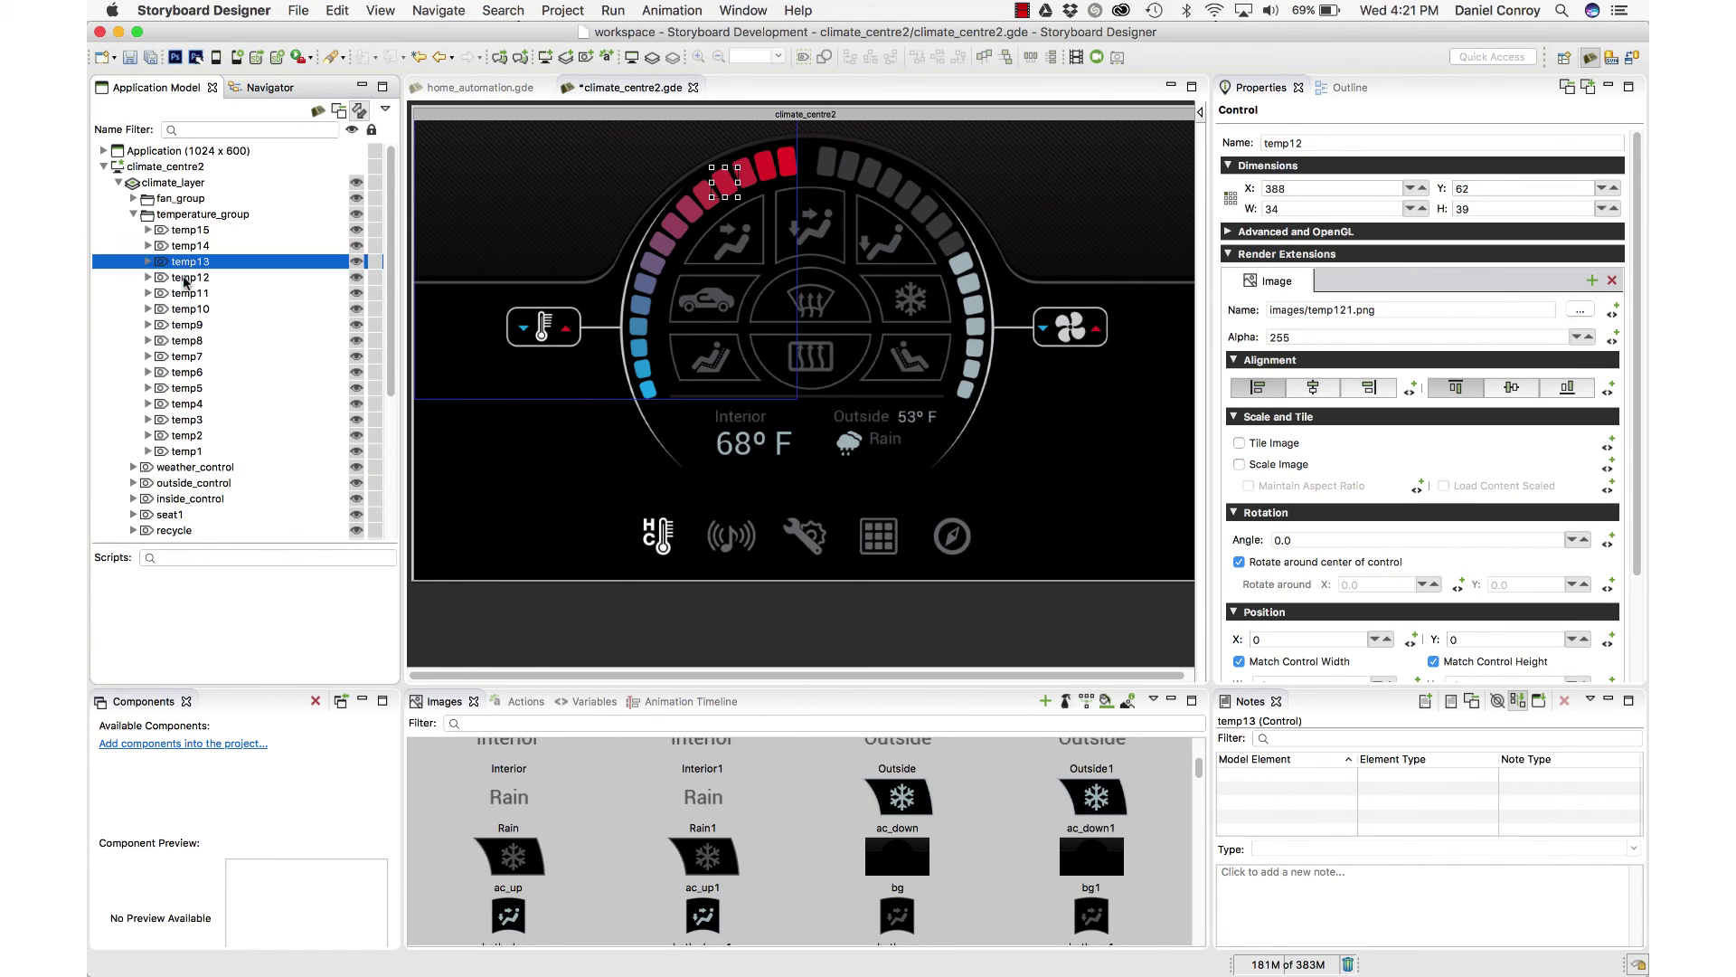
key(Up)
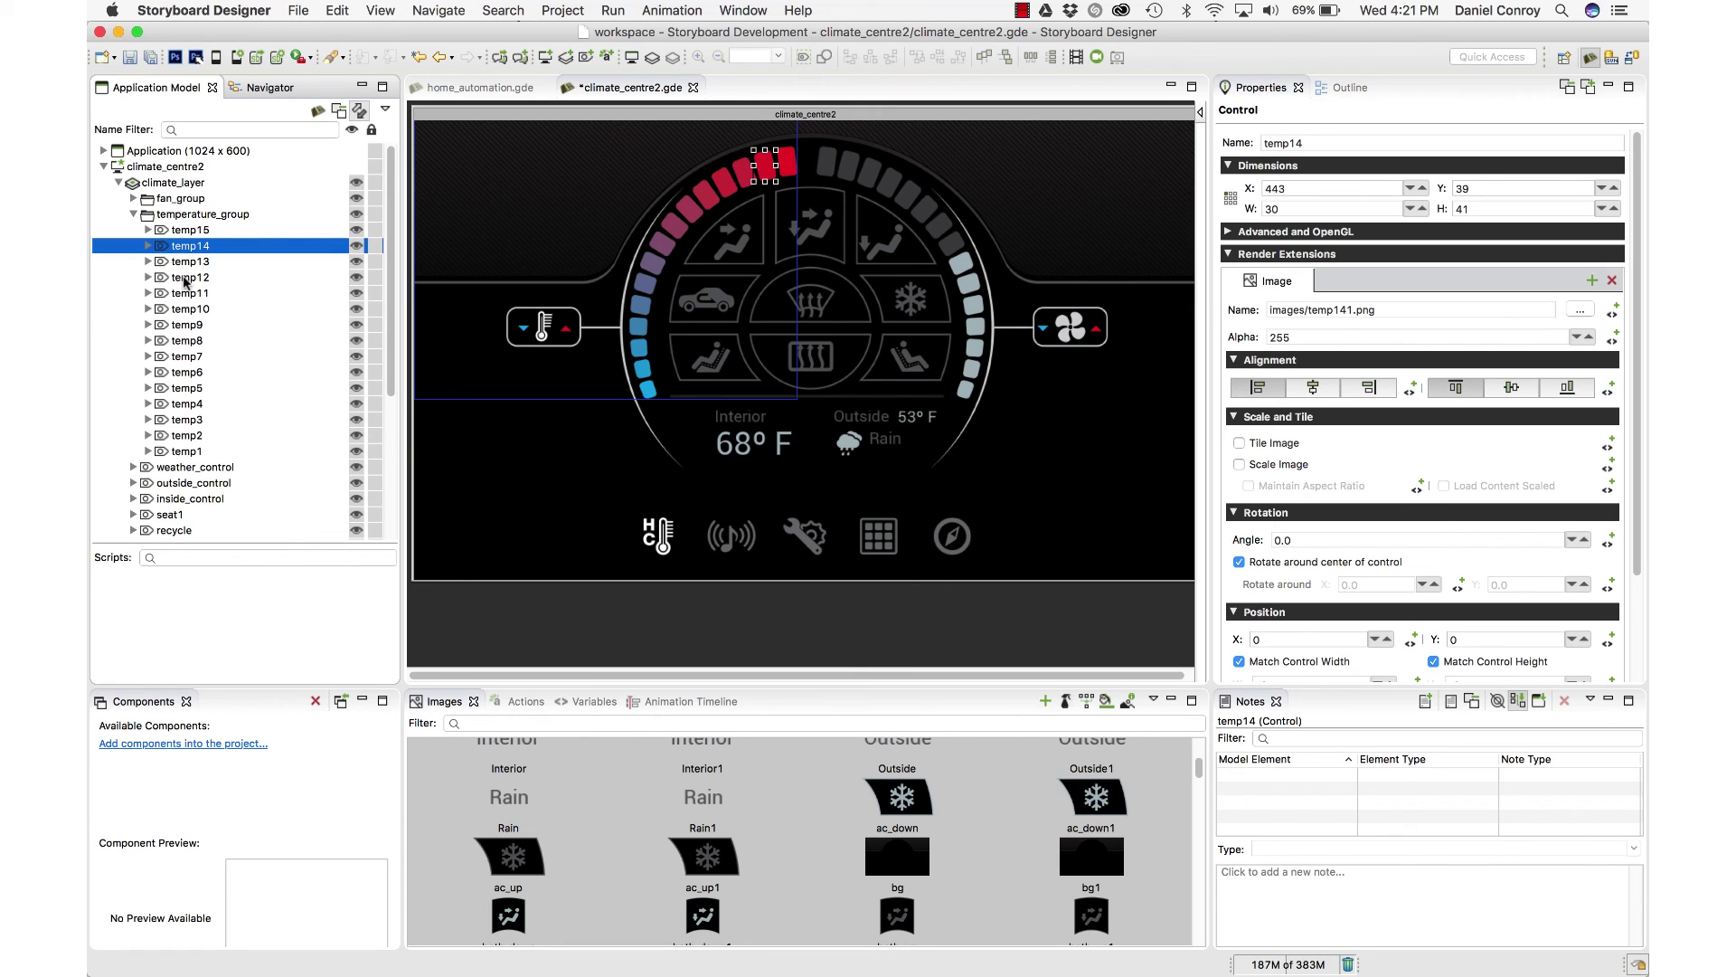
click(519, 553)
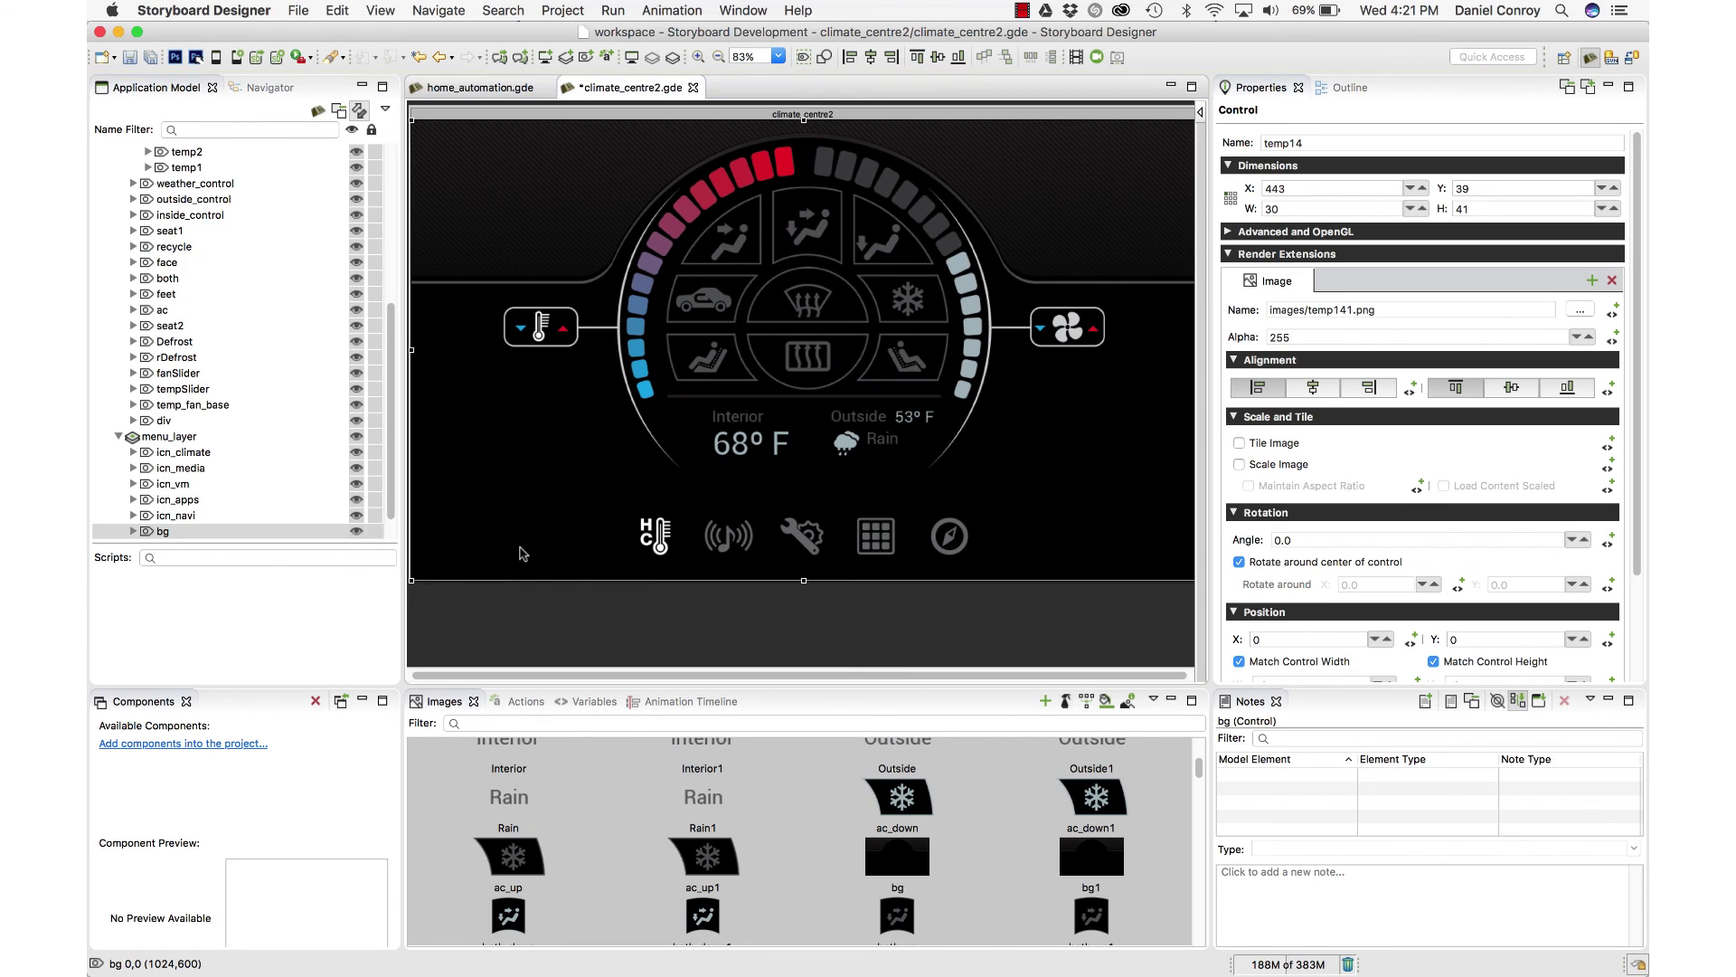
click(755, 624)
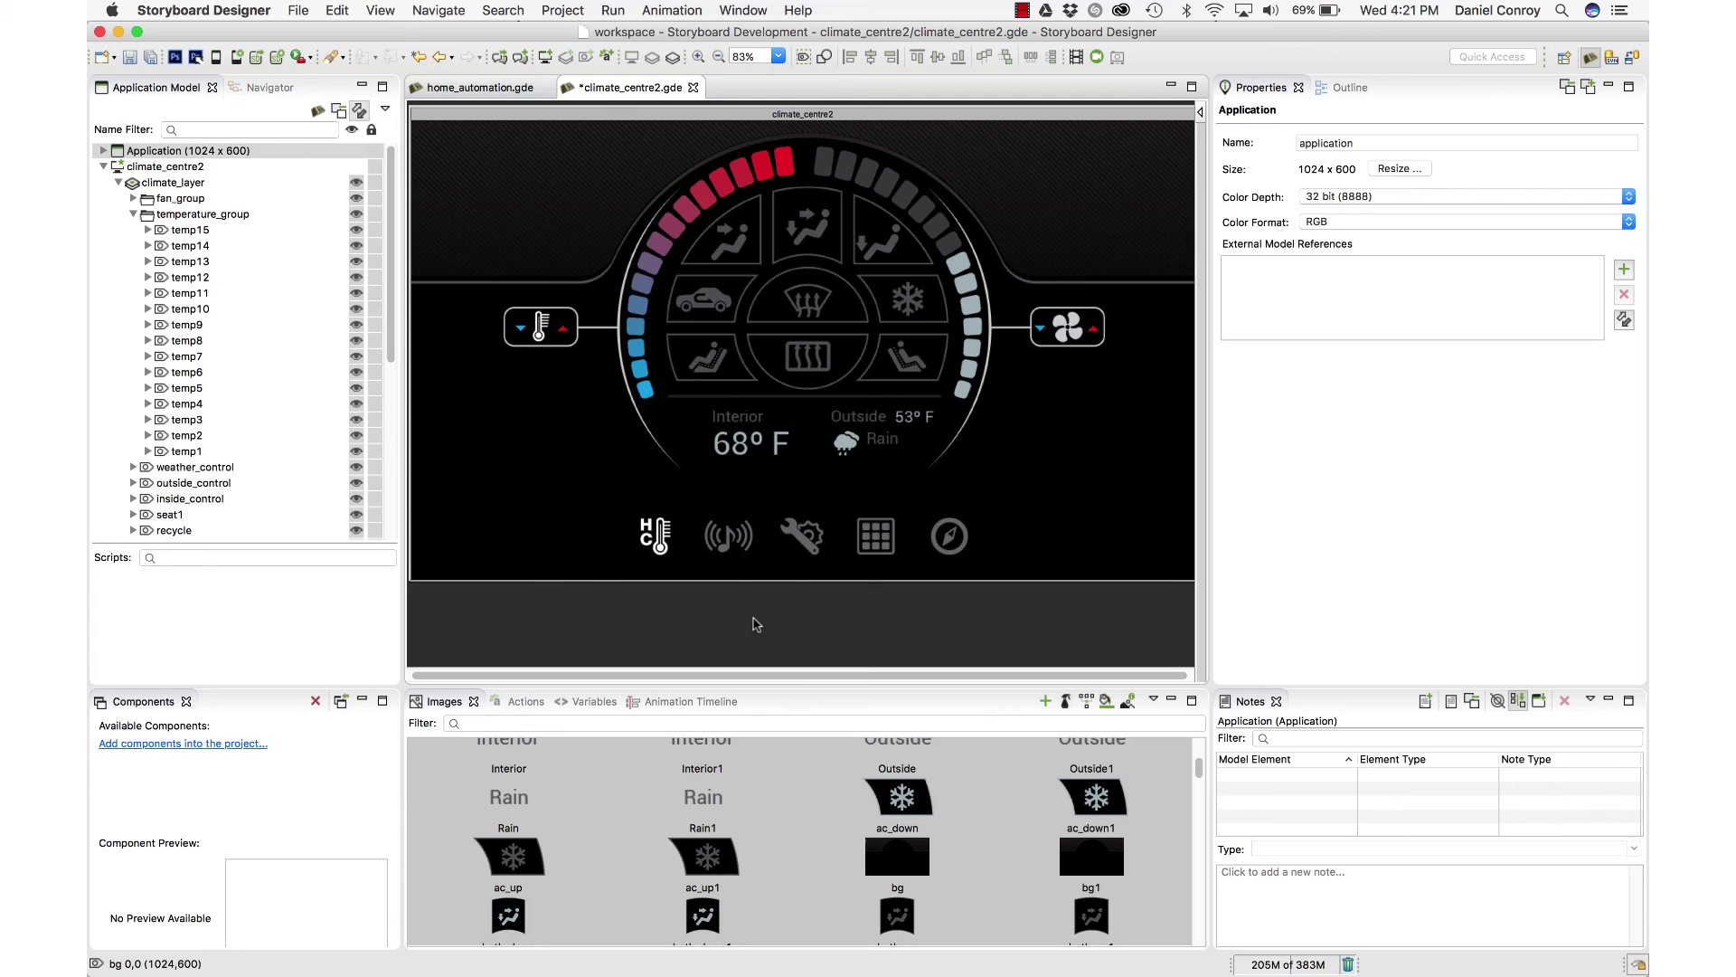